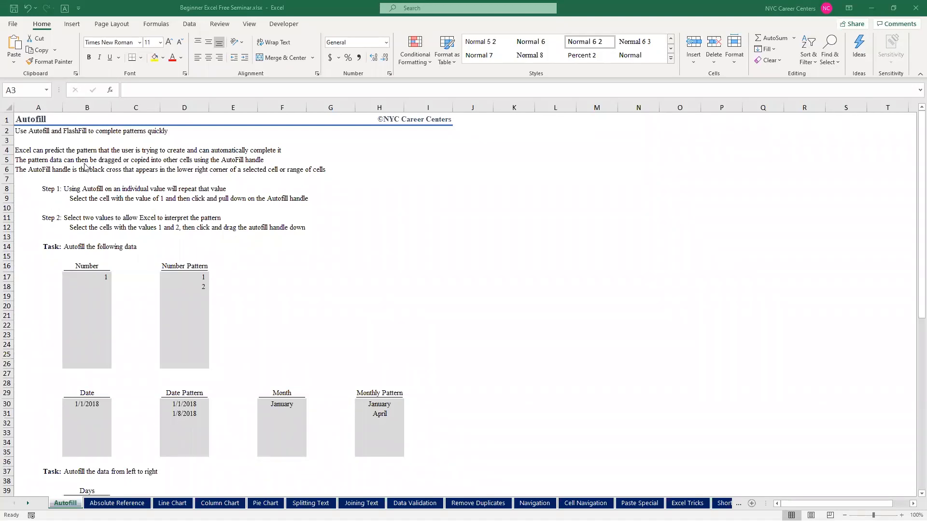
Enter 1 manually in each cell from B18 through B23 of the Number column
left_click(96, 280)
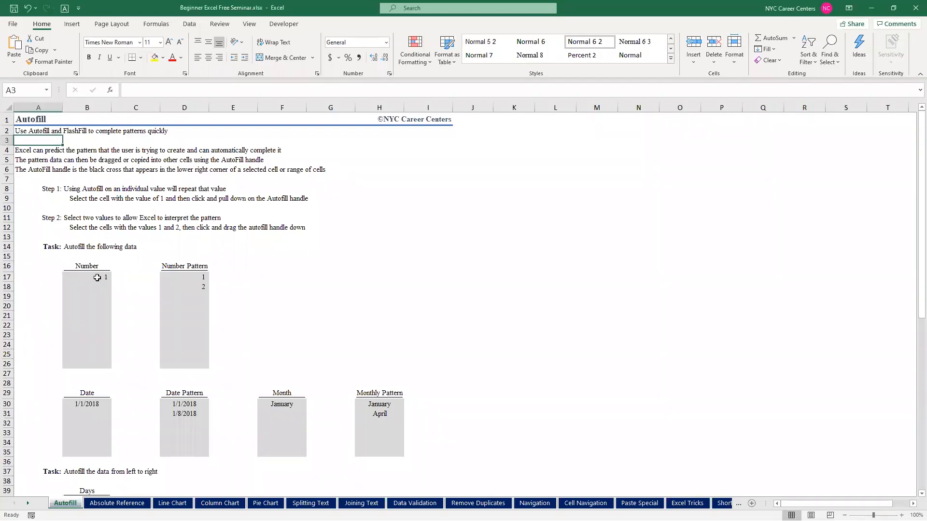
left_click(97, 277)
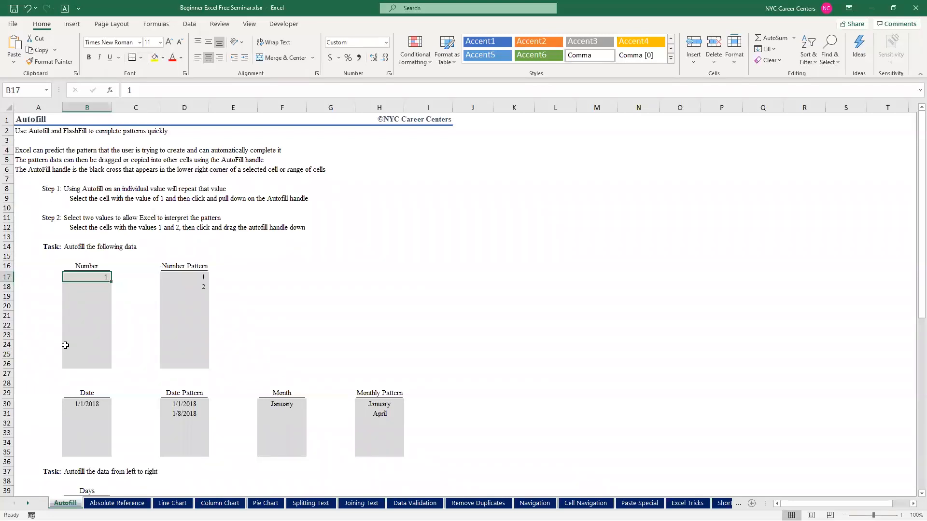
left_click(97, 292)
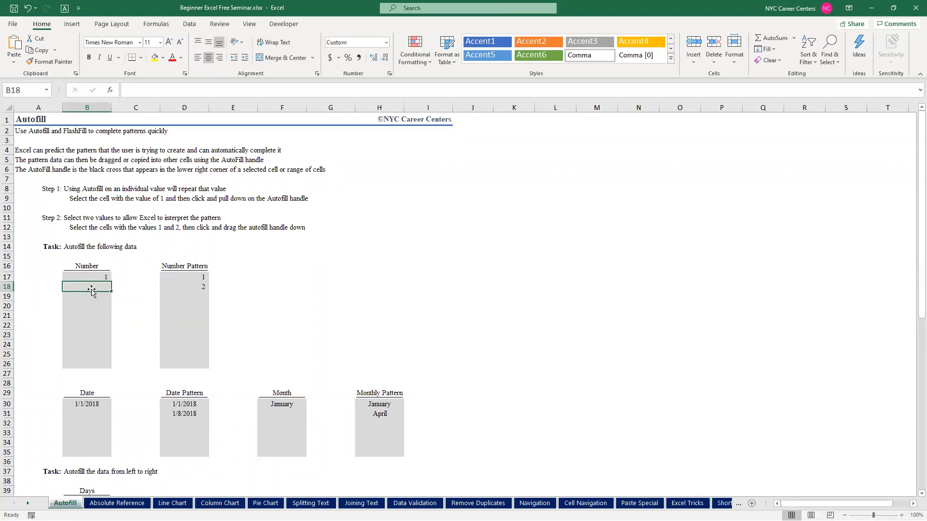
type("1")
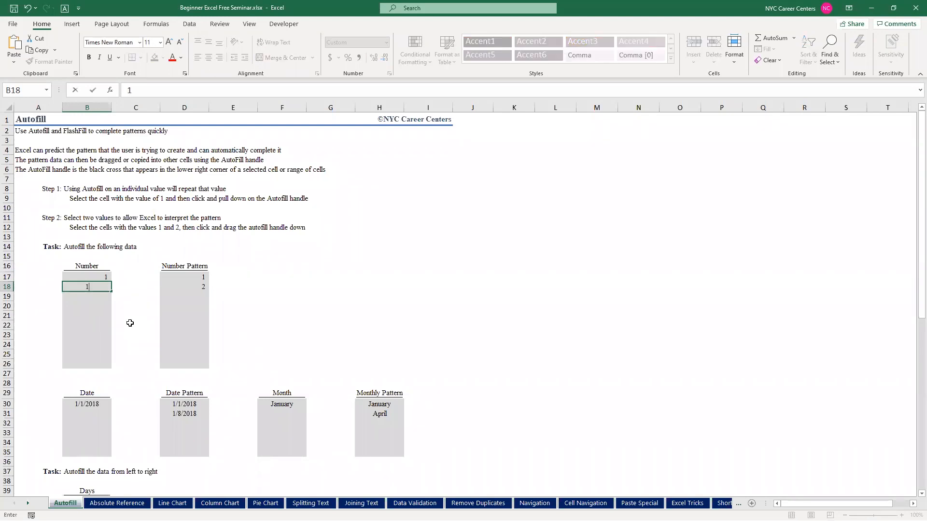
key("Return")
type("1")
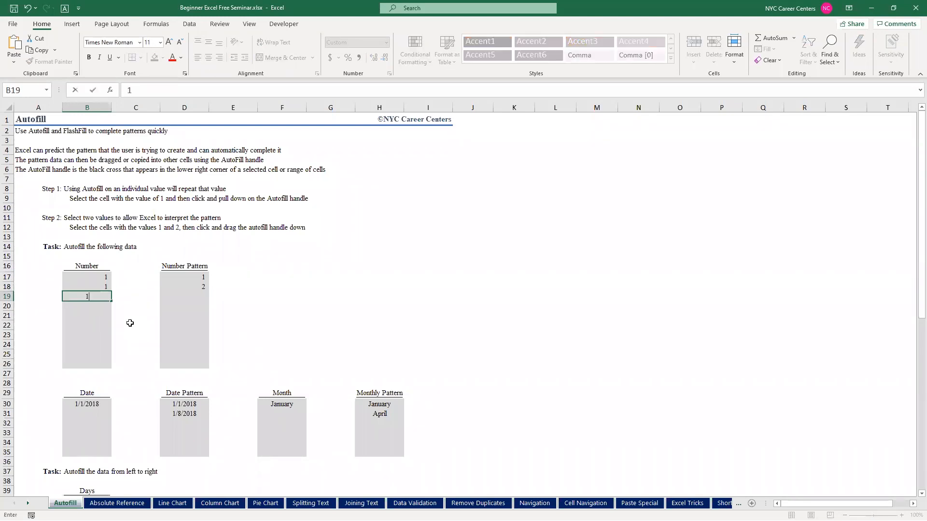
key("Return")
type("1")
key("Return")
type("1")
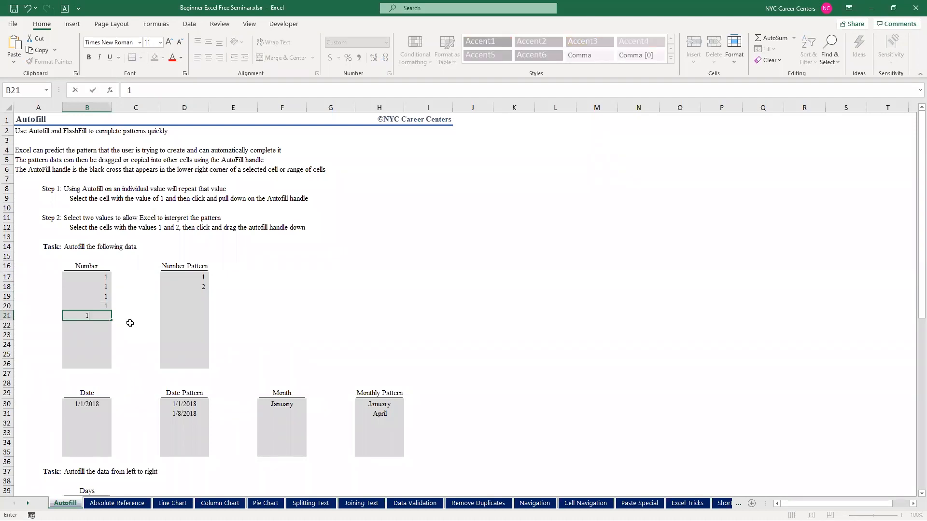
key("Return")
type("1")
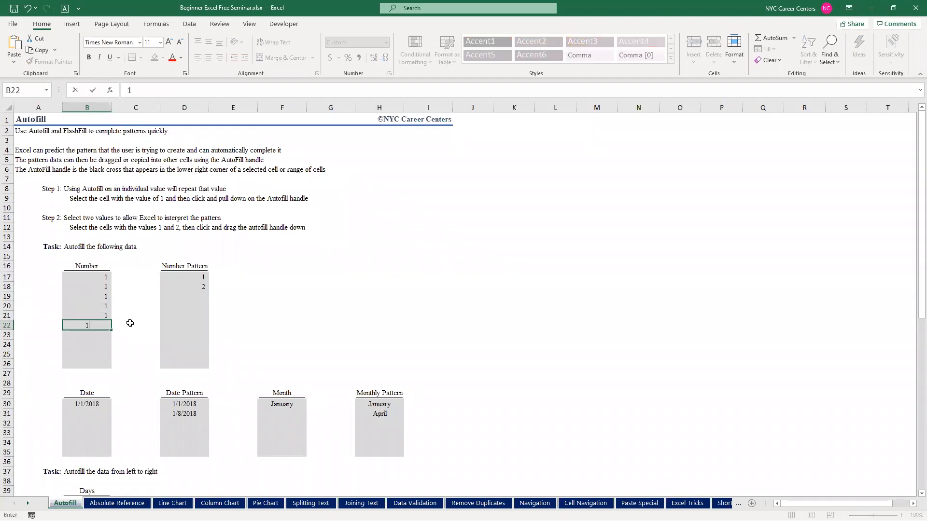
key("Return")
type("1")
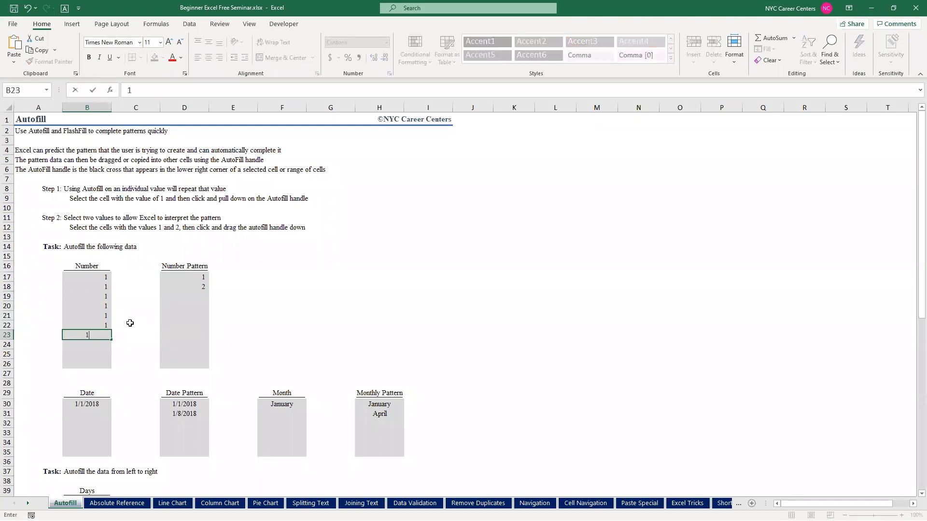
key("Return")
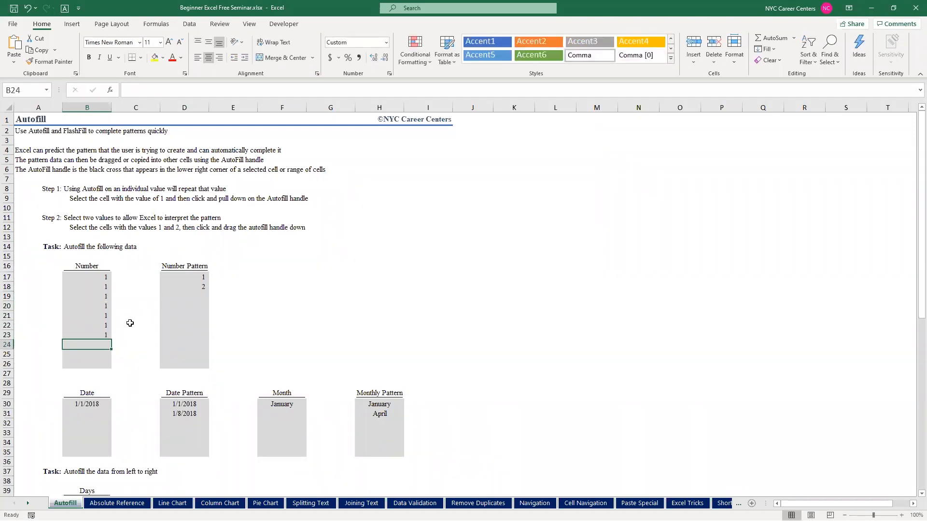
Clear the manually entered values from B18:B23, keeping only the starting 1 in the Number column
left_click_drag(96, 288, 89, 337)
key("Delete")
Autofill the value 1 from B17 down through B26 in the Number column
left_click(96, 276)
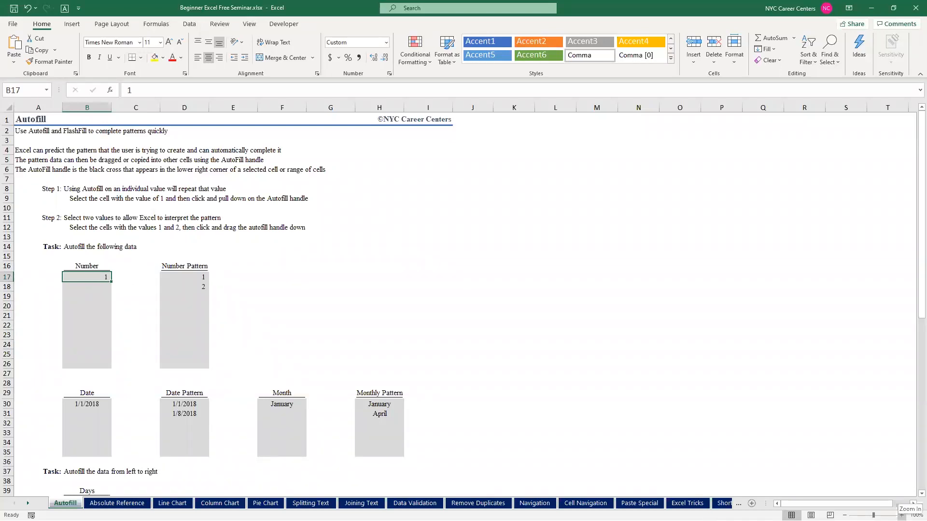
left_click(901, 515)
left_click(901, 516)
left_click(901, 516)
left_click(901, 516)
left_click(901, 516)
left_click(901, 516)
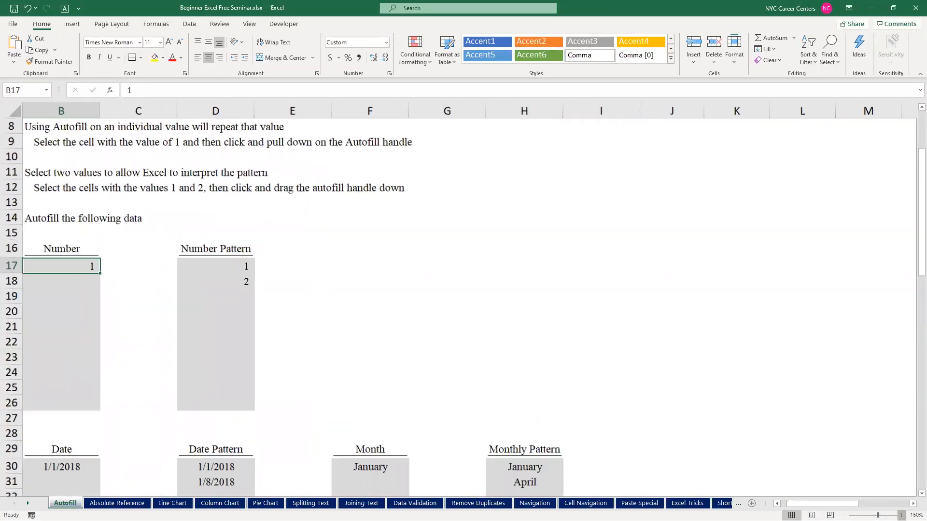
left_click(902, 515)
left_click(901, 515)
left_click(901, 516)
left_click(901, 516)
left_click(902, 516)
left_click(901, 516)
left_click(901, 516)
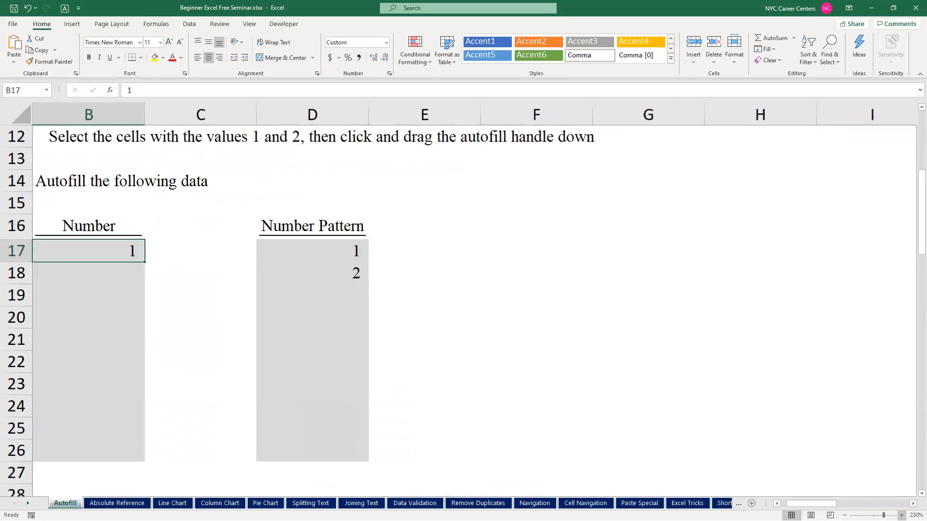
left_click(777, 504)
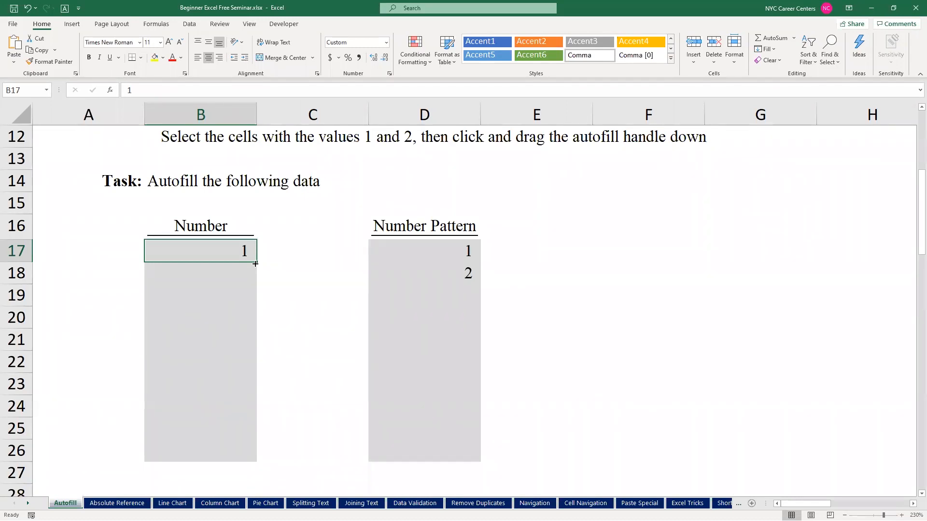
left_click_drag(256, 263, 242, 455)
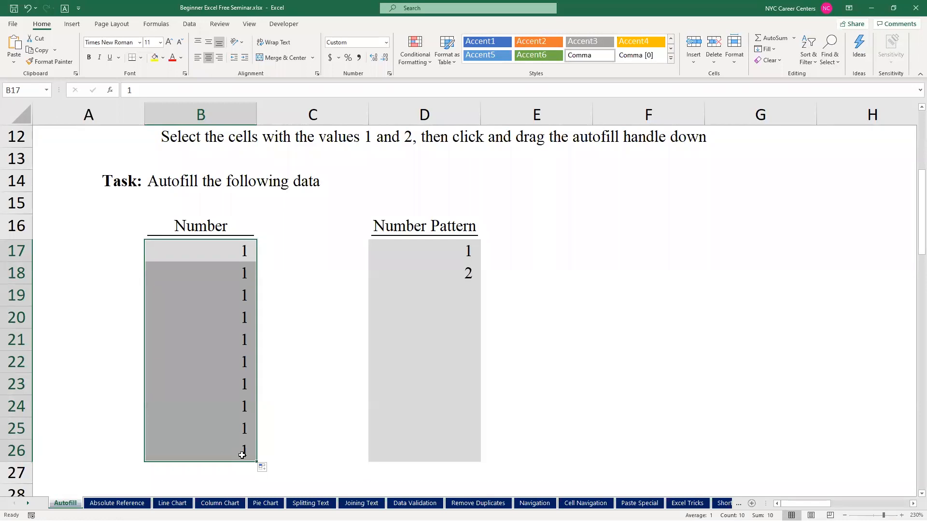
Try continuing the Number Pattern by hand with 3 in D19 and 4 in D20, and undo both entries
left_click(463, 295)
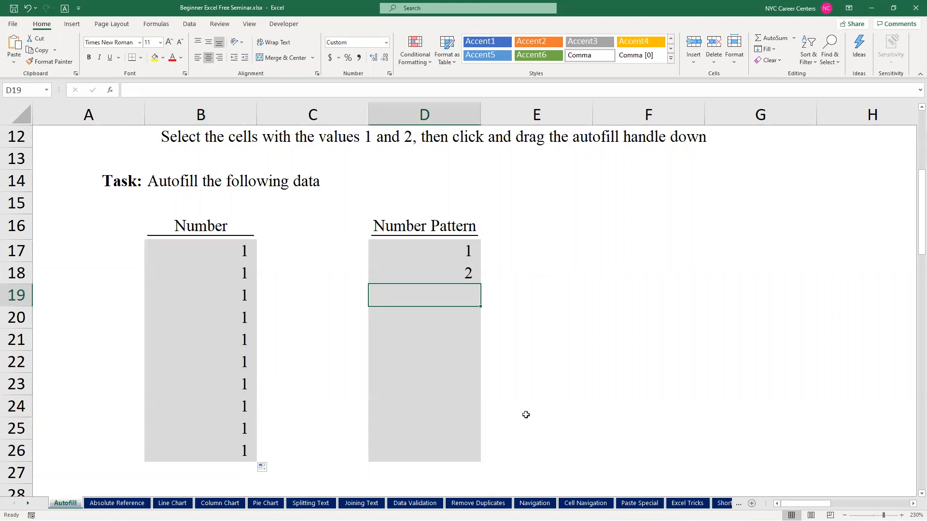
type("3")
key("Return")
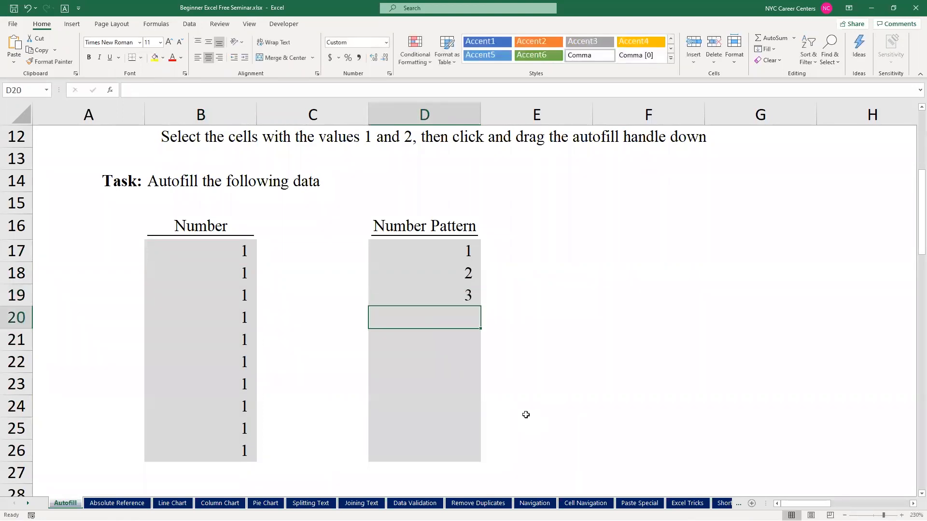
type("4")
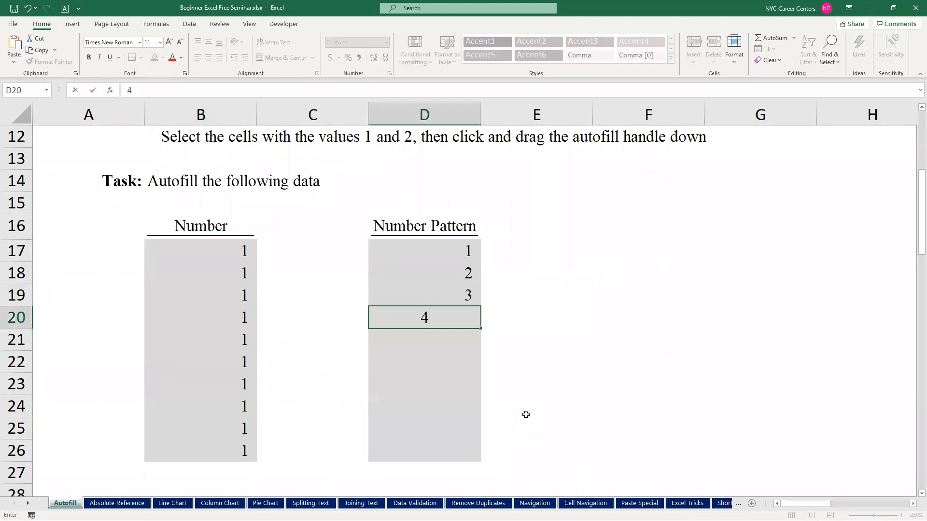
key("Return")
key("ctrl+z")
key("ctrl+z")
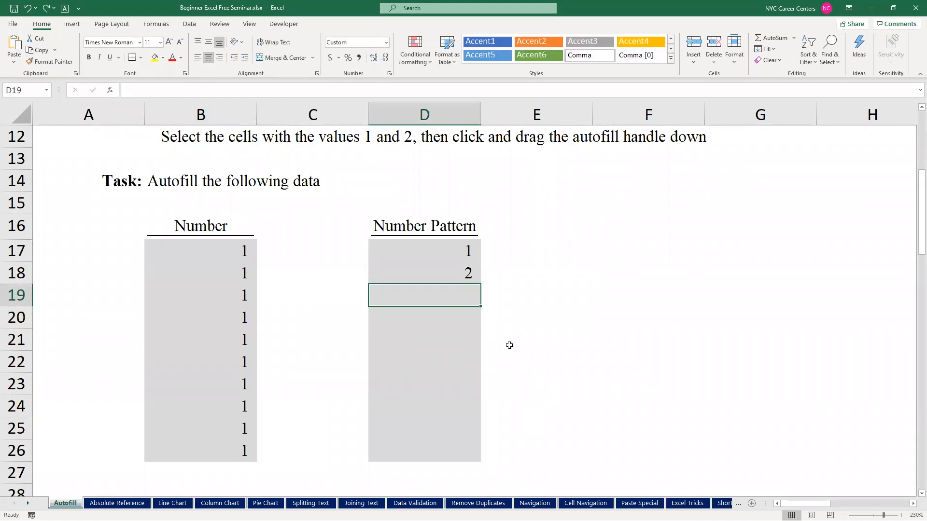
Autofill the Number Pattern from the two starting values in D17:D18 down through D26, giving 1 to 10
left_click(439, 253)
left_click_drag(440, 253, 441, 265)
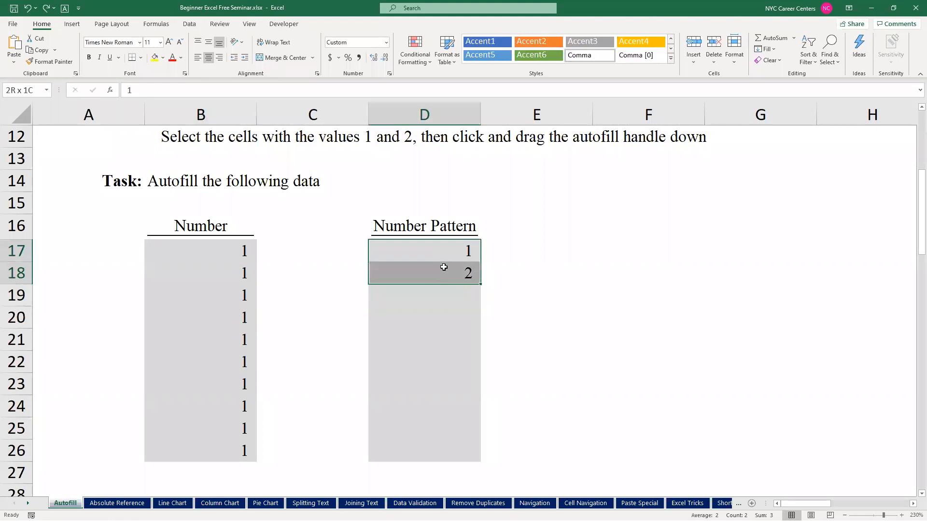
left_click(436, 247)
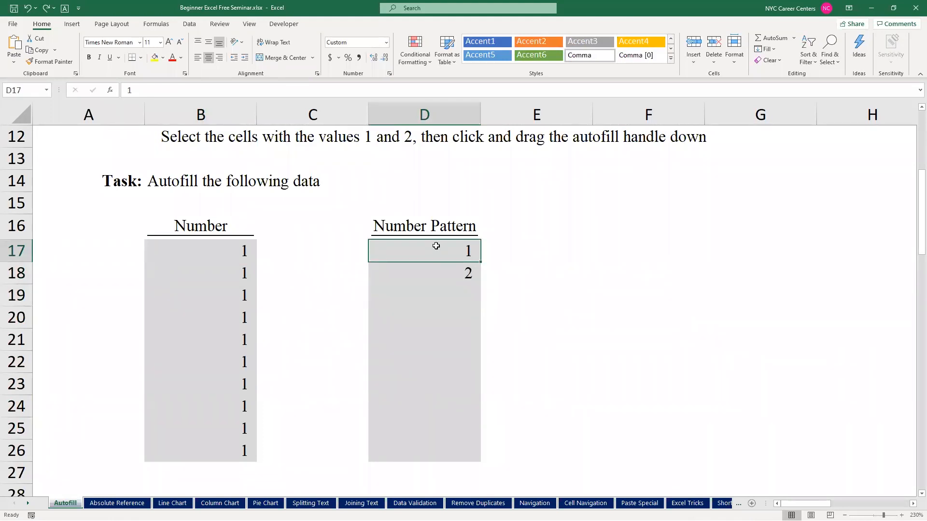
left_click_drag(232, 252, 239, 445)
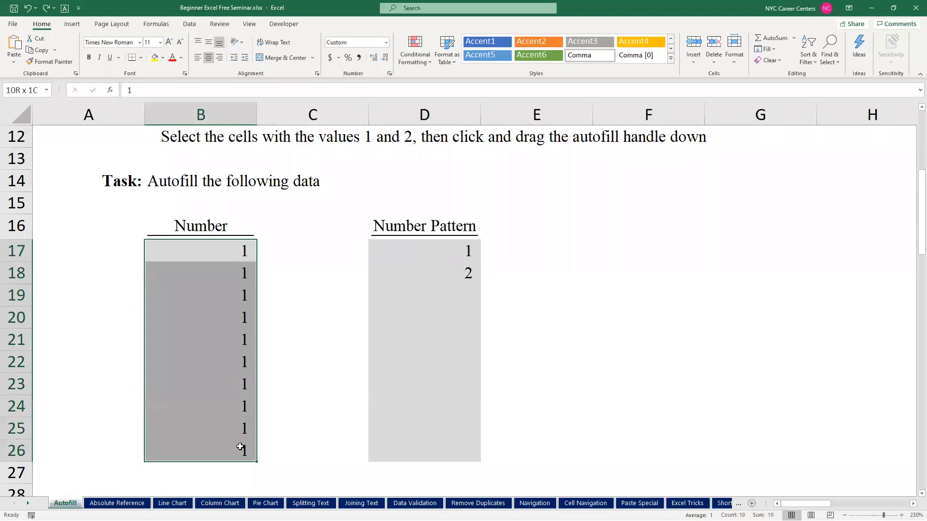
left_click(441, 249)
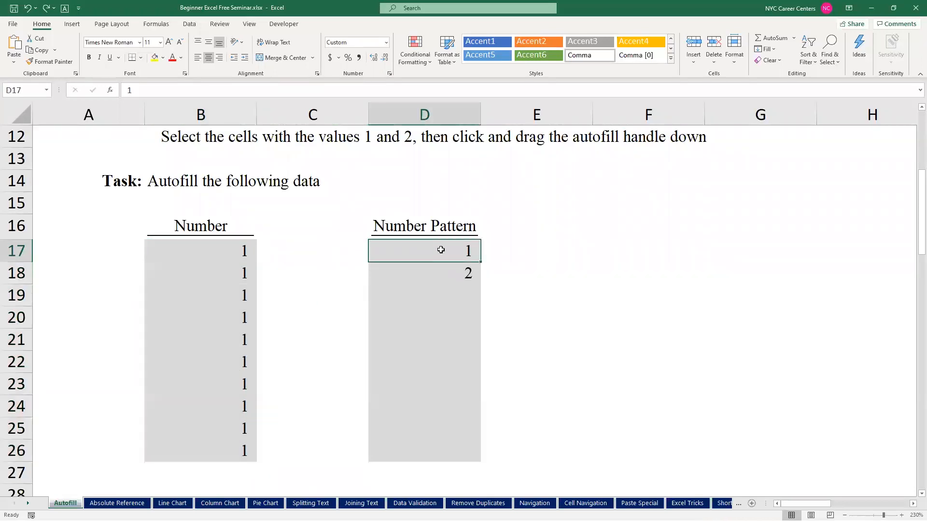
left_click_drag(441, 249, 443, 270)
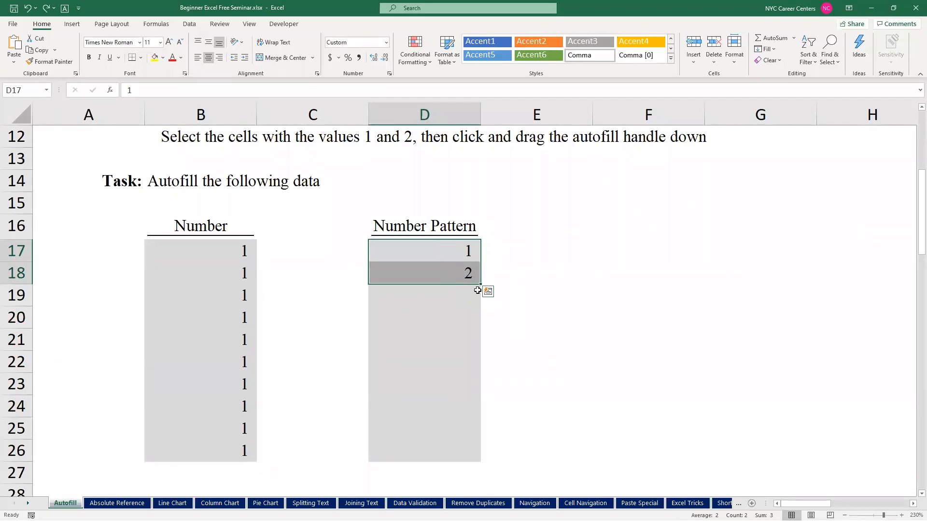
left_click_drag(483, 285, 480, 455)
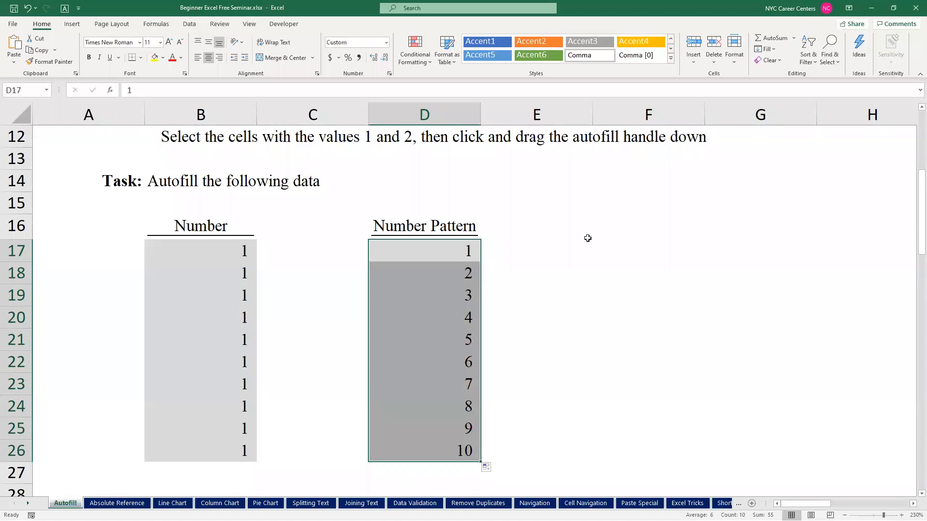
Autofill the Date column from 1/1/2018 in B30 down through B35 as consecutive days
key("Down")
key("Down")
key("Down")
key("Down")
key("Down")
key("Down")
key("Down")
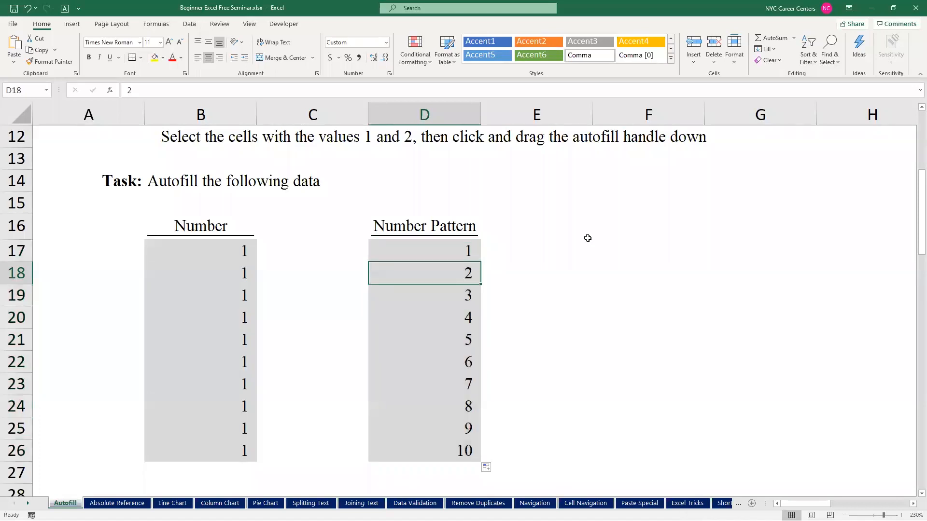
key("Down")
key("Down")
key("Down")
key("Down")
key("Down")
key("Down")
key("Down")
key("Down")
key("Down")
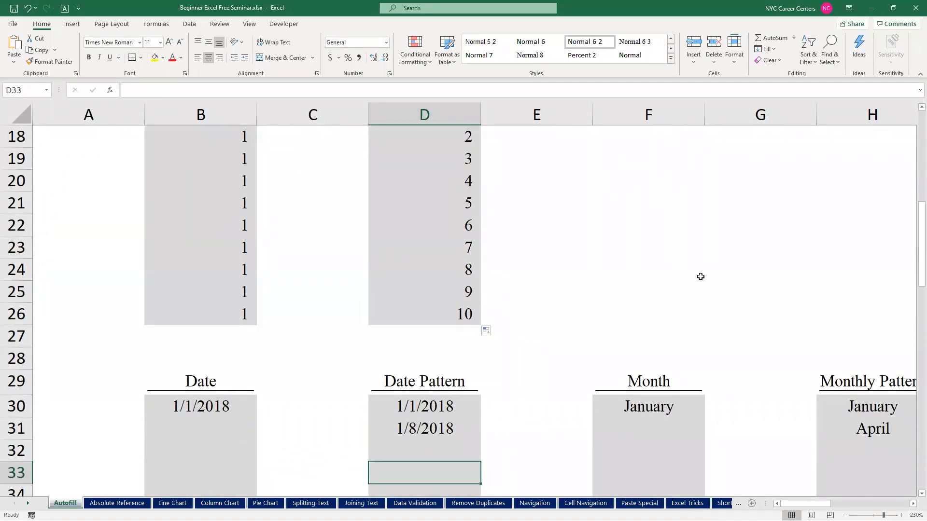
left_click(844, 515)
left_click(844, 515)
left_click(844, 515)
left_click(844, 515)
left_click(845, 516)
left_click(844, 515)
left_click(844, 515)
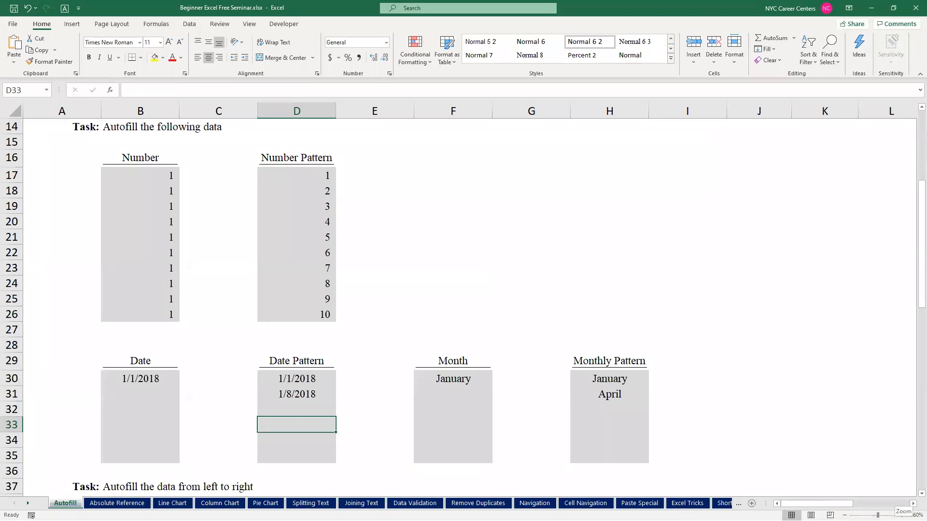
left_click_drag(378, 352, 360, 445)
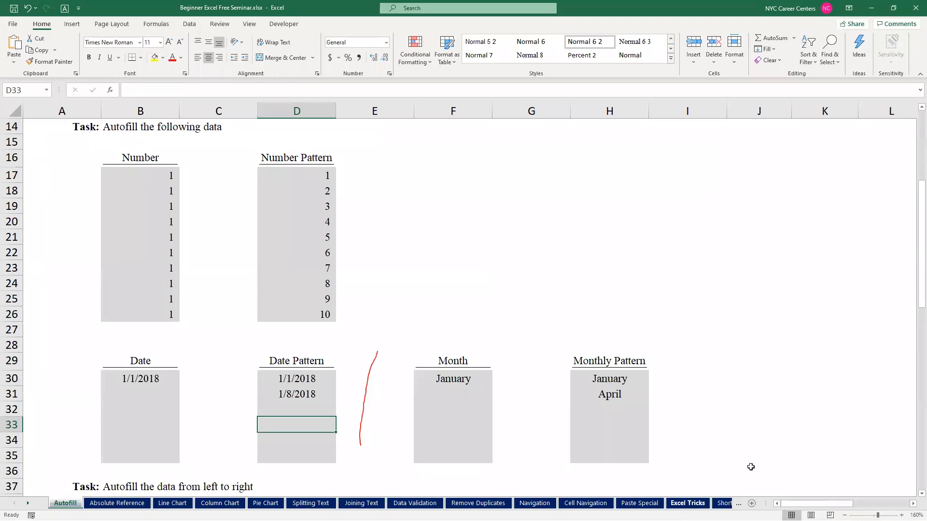
left_click(152, 380)
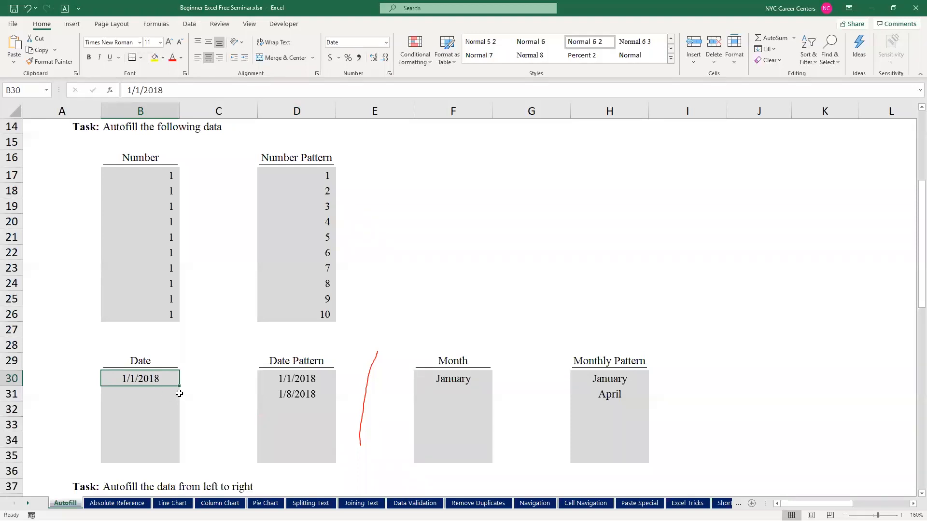
left_click(159, 175)
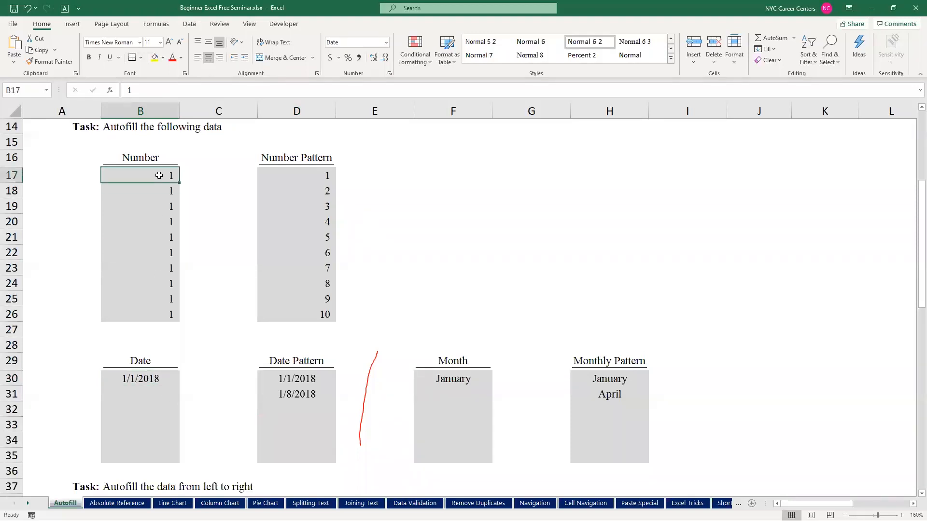
left_click(153, 381)
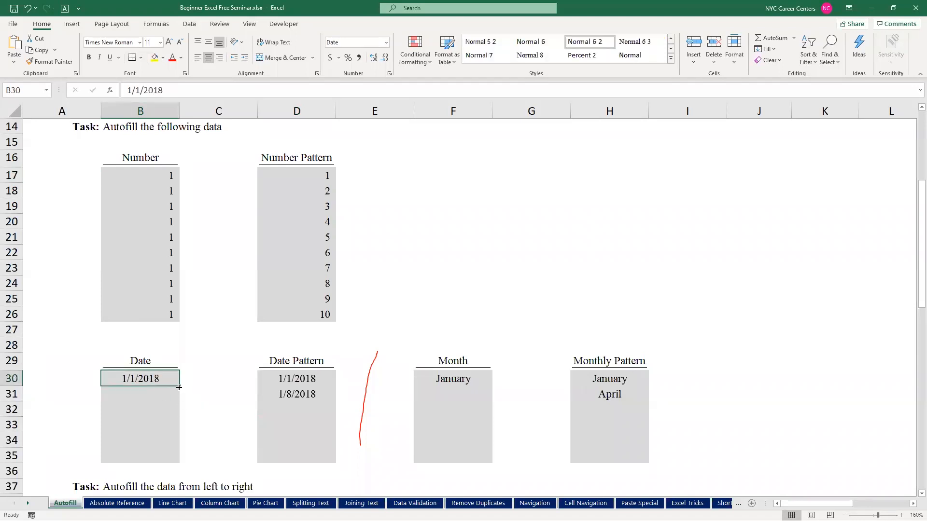
left_click_drag(179, 387, 181, 461)
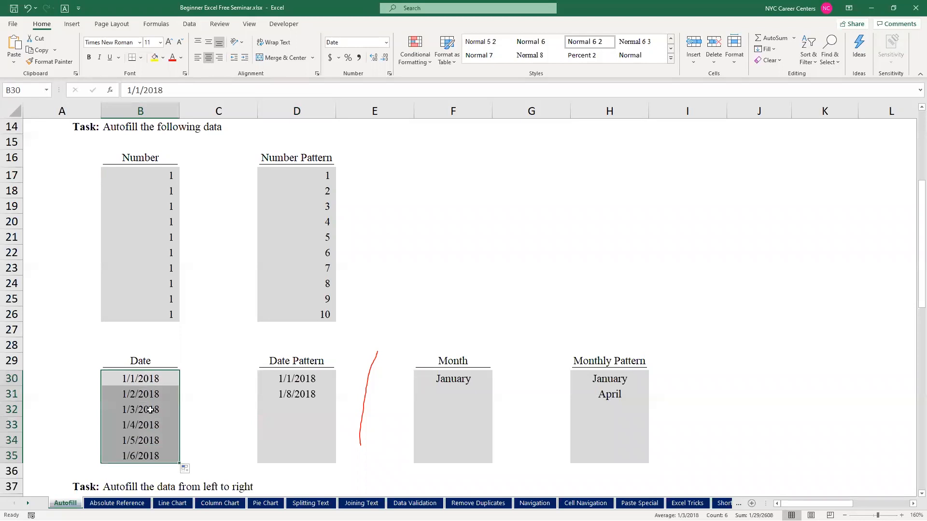
Autofill the weekly Date Pattern from the two starting dates in D30:D31 down through D35
left_click(151, 380)
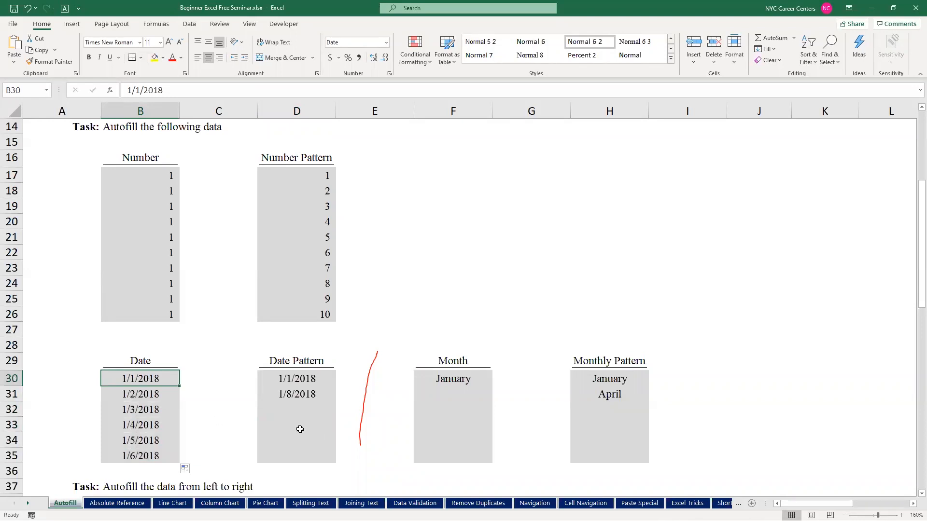
left_click(297, 375)
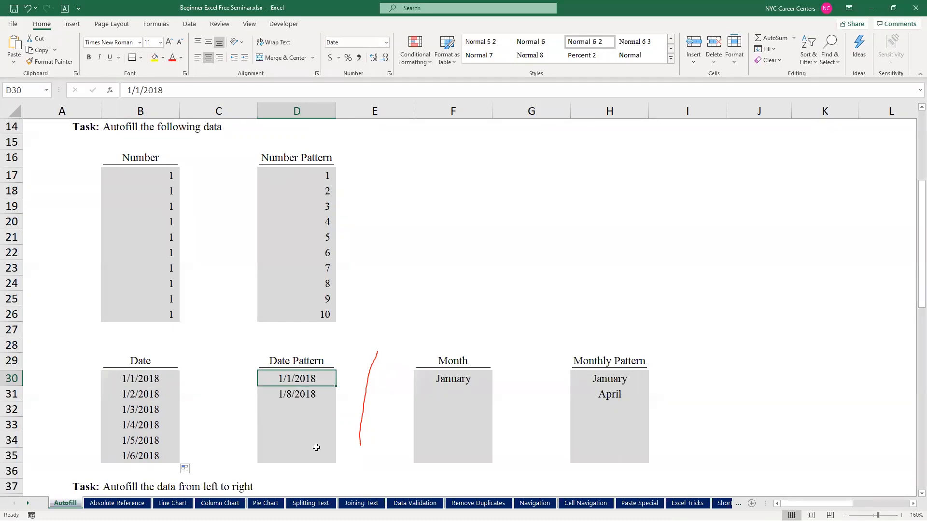
left_click_drag(299, 377, 337, 462)
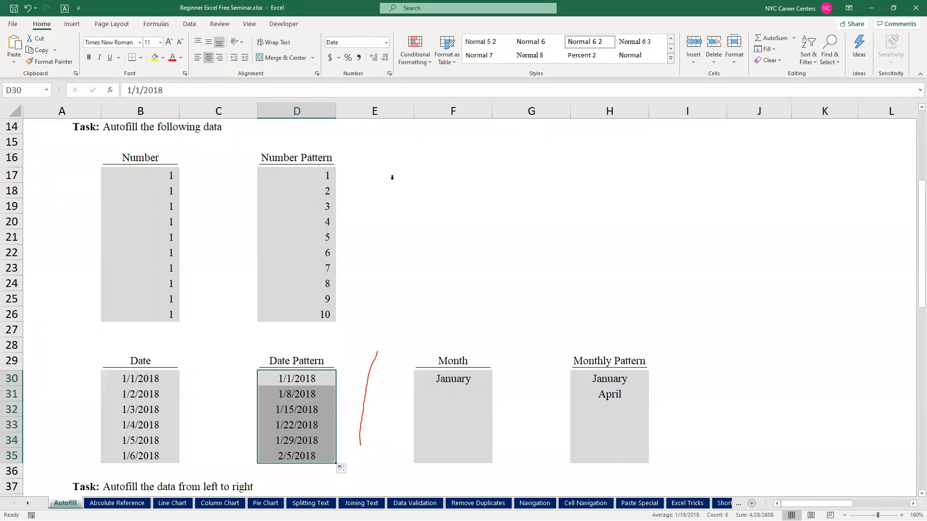
left_click(420, 110)
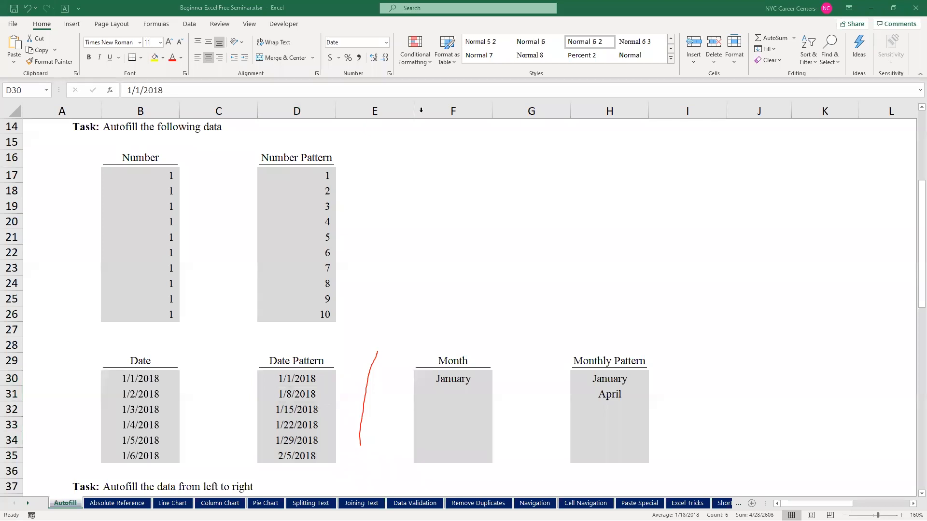
left_click_drag(378, 348, 363, 402)
Autofill the Month column from January in F30 and the Monthly Pattern from January and April in H30:H31, both down through row 35
left_click(451, 379)
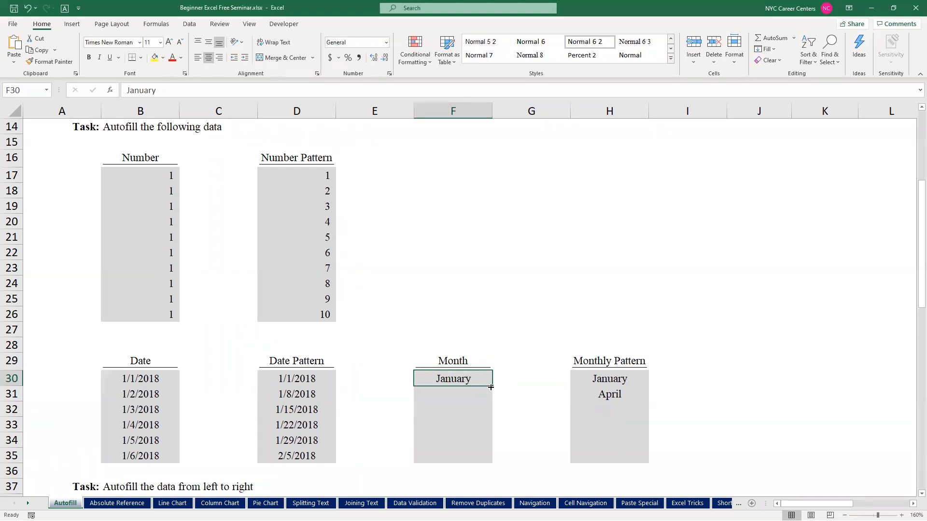
left_click_drag(490, 387, 491, 459)
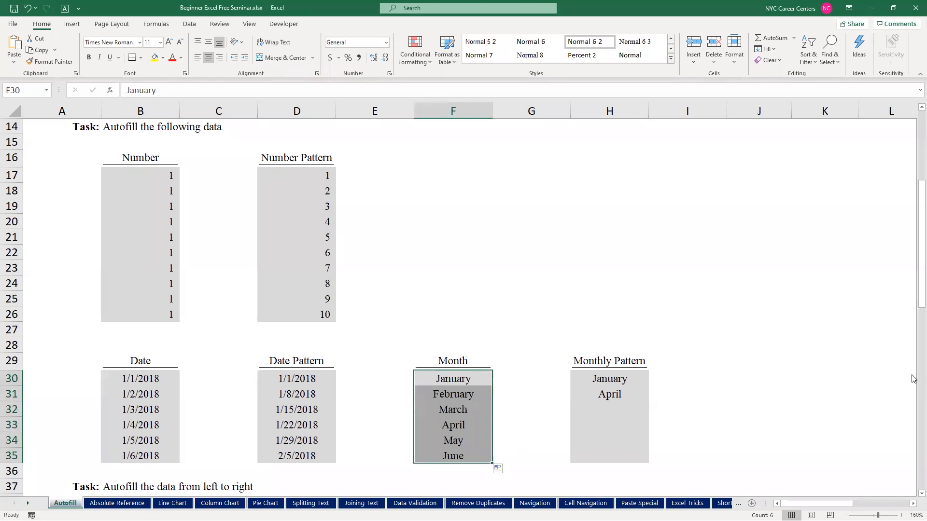
left_click_drag(914, 303, 914, 316)
left_click_drag(609, 253, 646, 331)
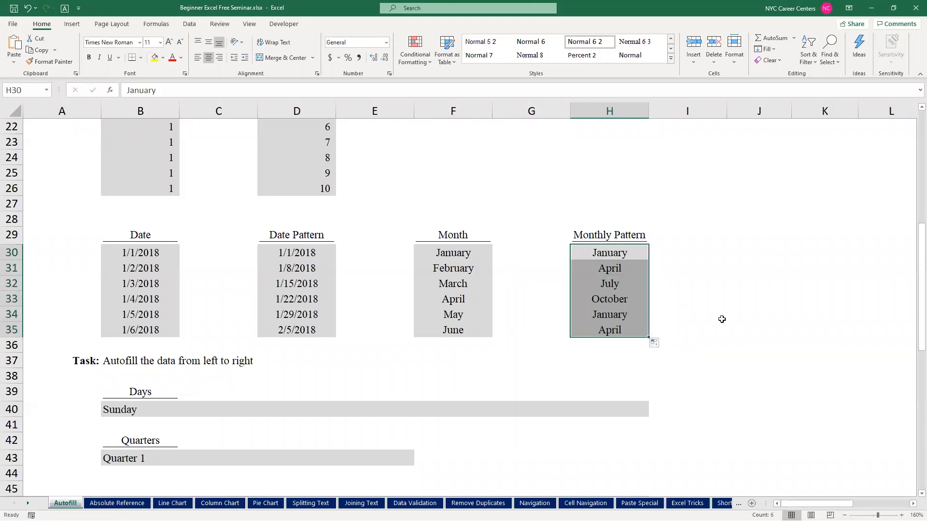
Autofill the Days row from Sunday in B40 across through Saturday in H40
scroll(885, 271, "down", 3)
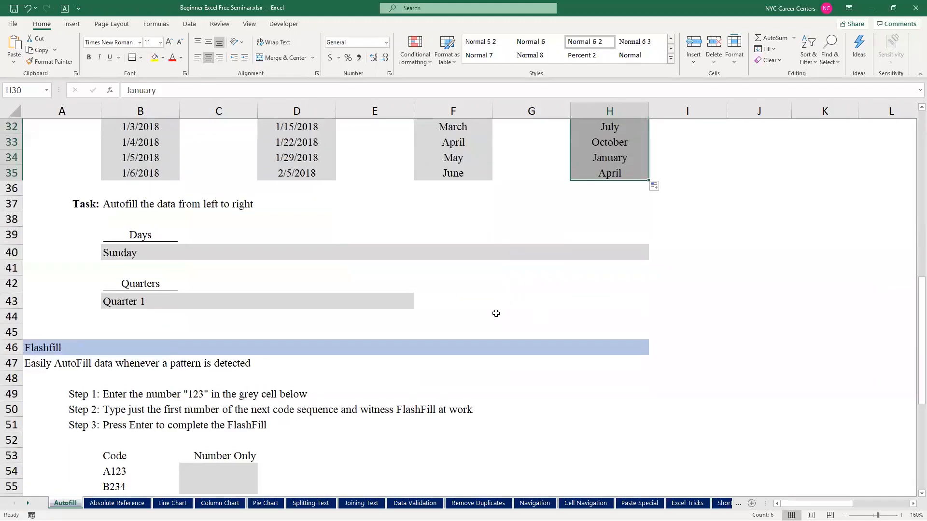
left_click(154, 253)
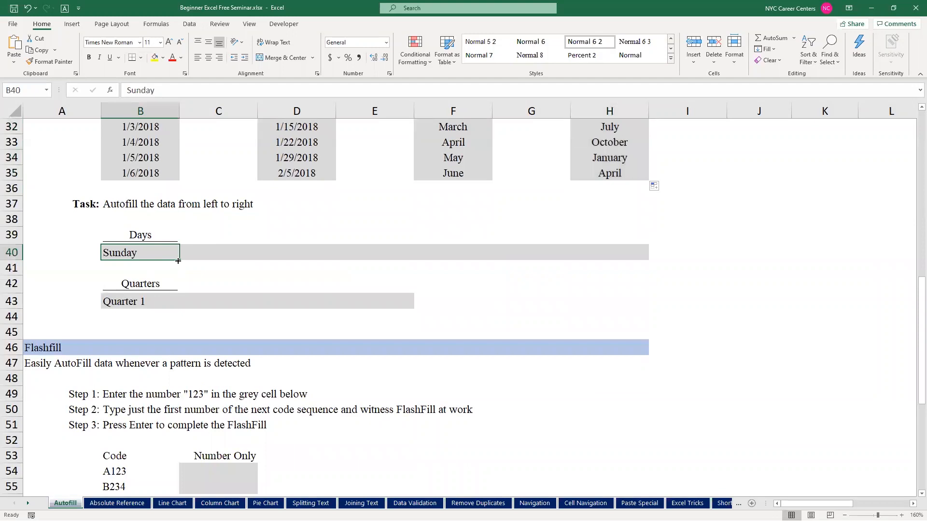
left_click_drag(179, 261, 626, 263)
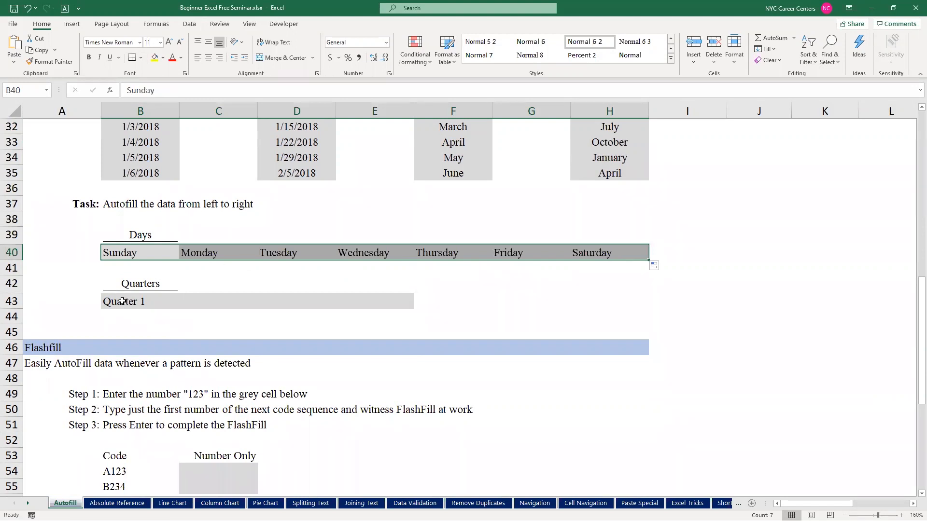
Autofill the Quarters row from Quarter 1 in B43 across through E43, and extend the series one more cell to F43
left_click(122, 302)
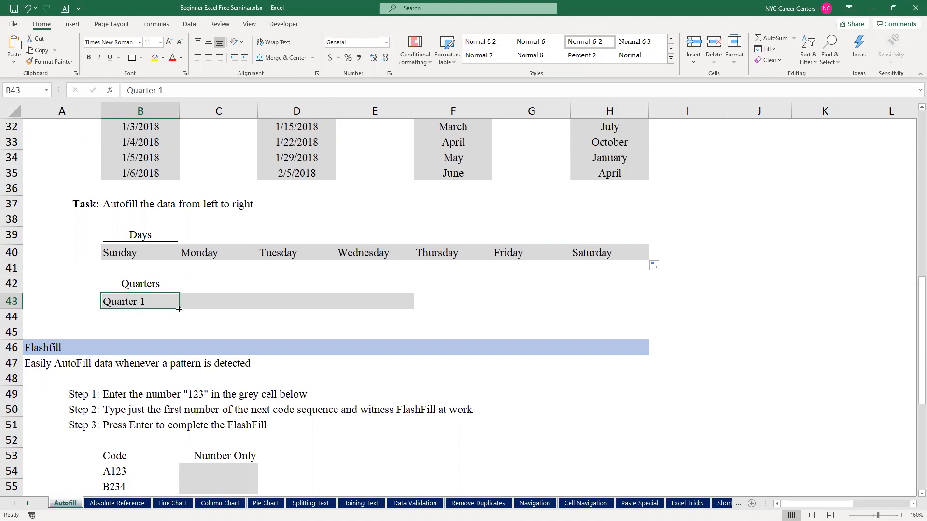
left_click_drag(179, 309, 420, 296)
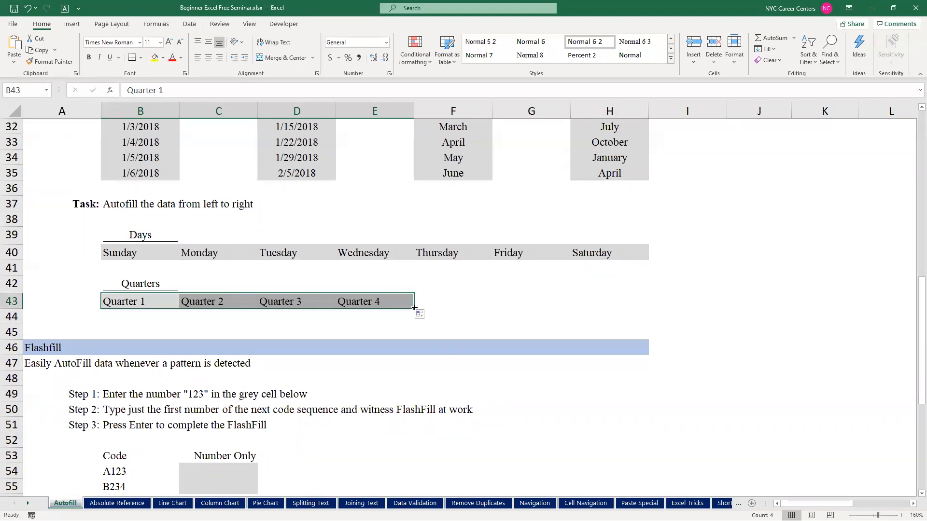
left_click_drag(414, 307, 458, 305)
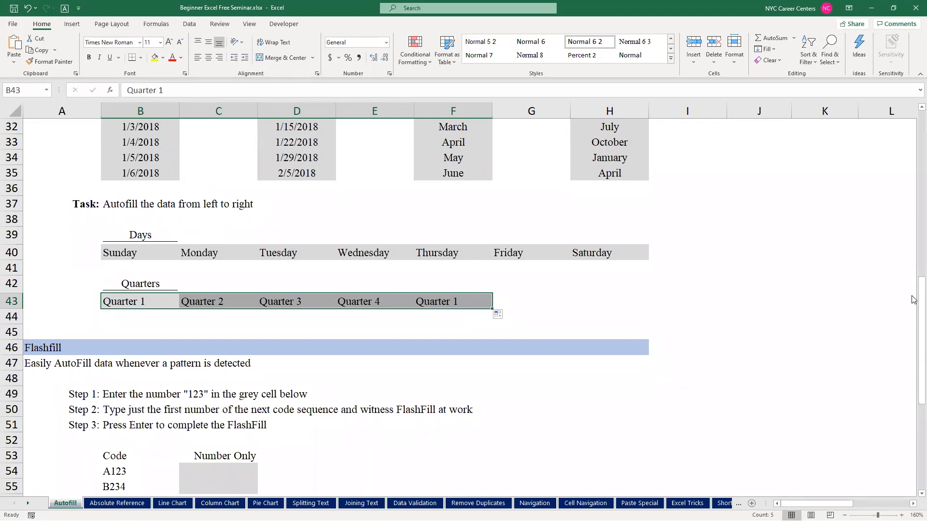
Flash Fill the Number Only column from 123 in C54 and 234 in C55, and undo the fill
left_click_drag(913, 300, 913, 351)
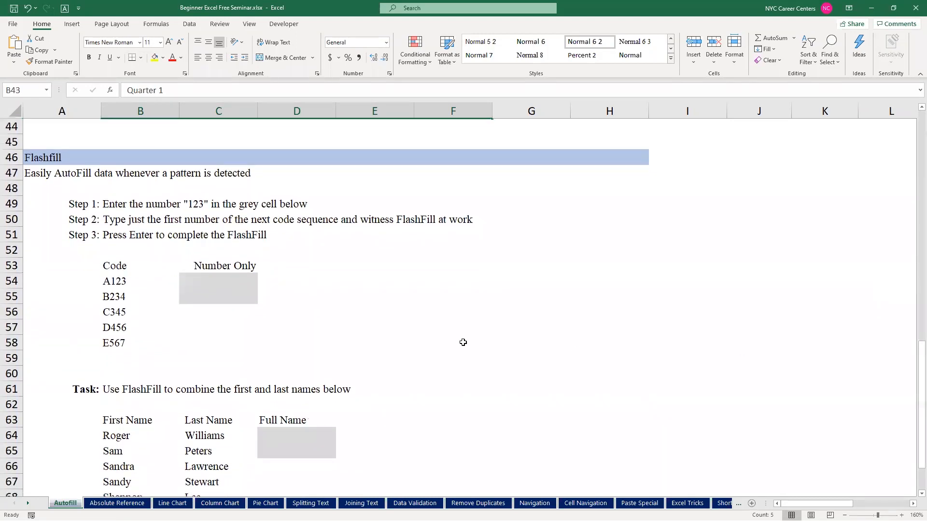
left_click(219, 280)
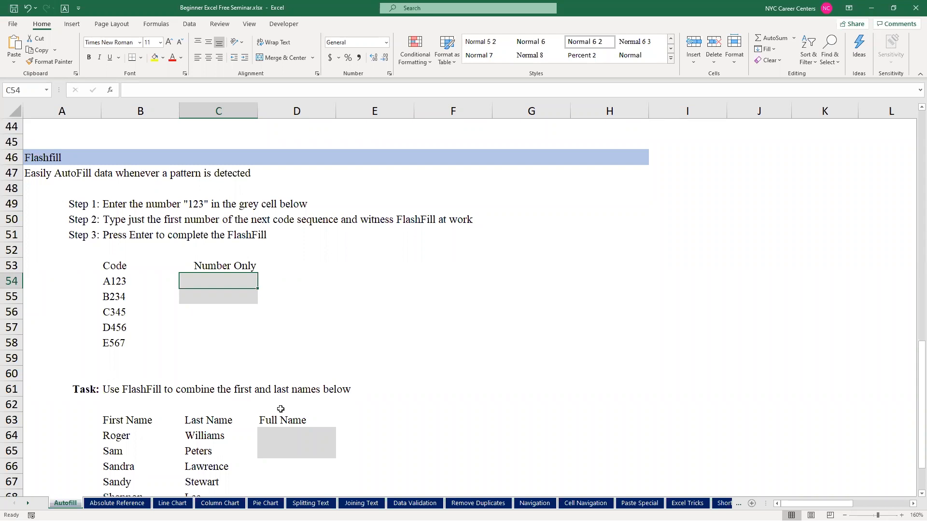
type("123")
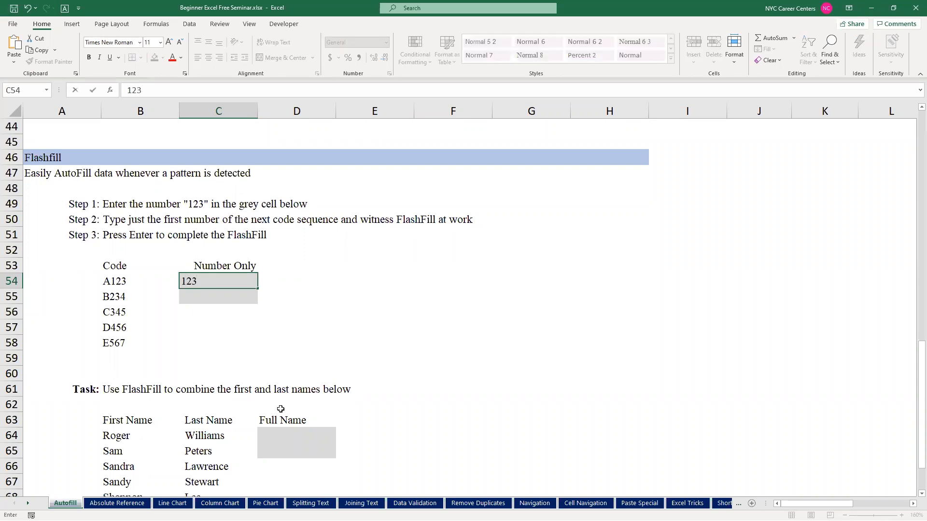
key("Return")
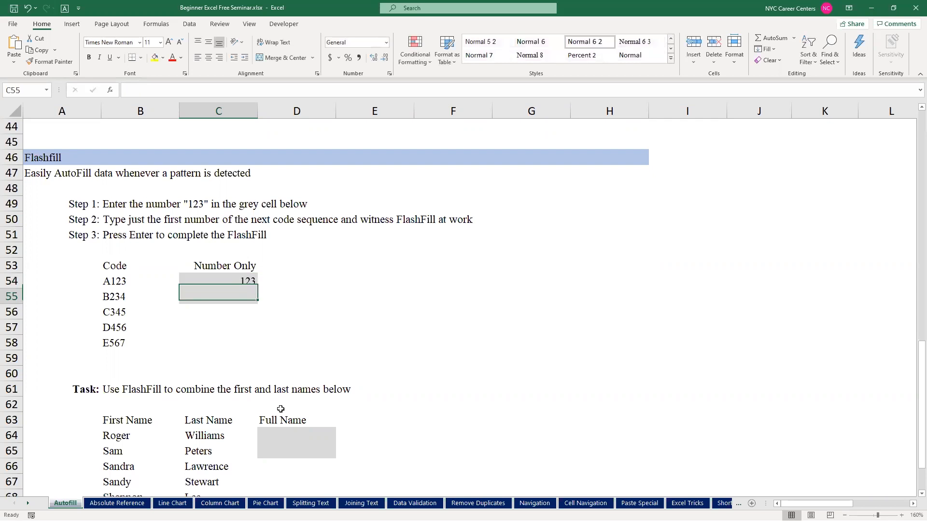
type("234")
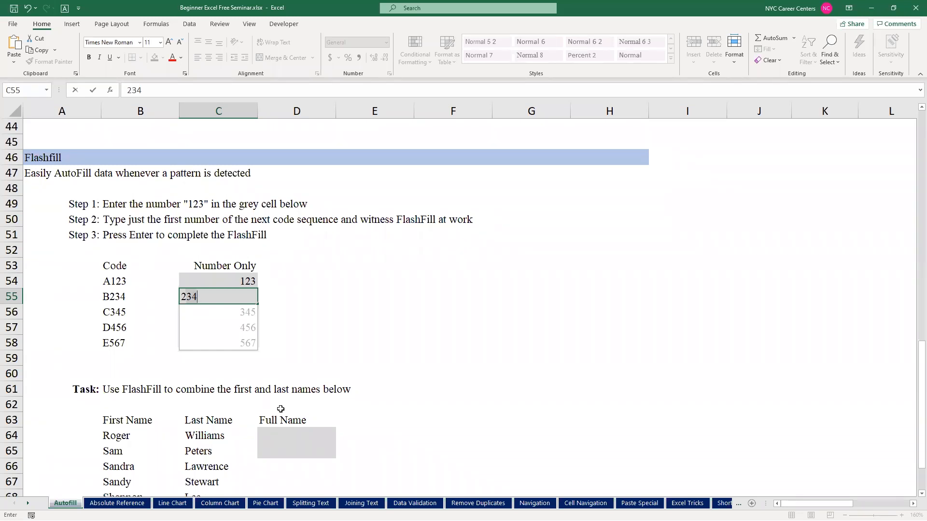
key("Return")
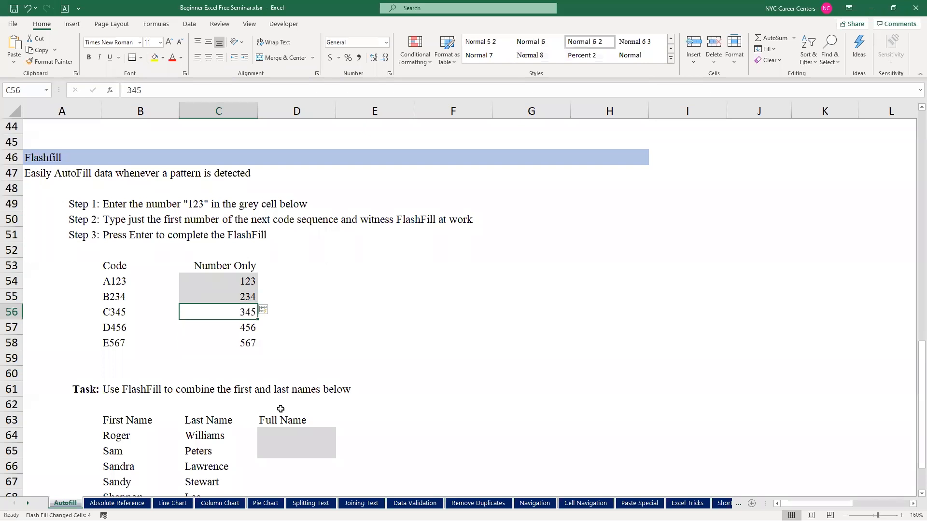
key("ctrl+z")
Try the Number Only entries again with 123 in C54 and 234 in C55, and clear both cells
left_click(229, 282)
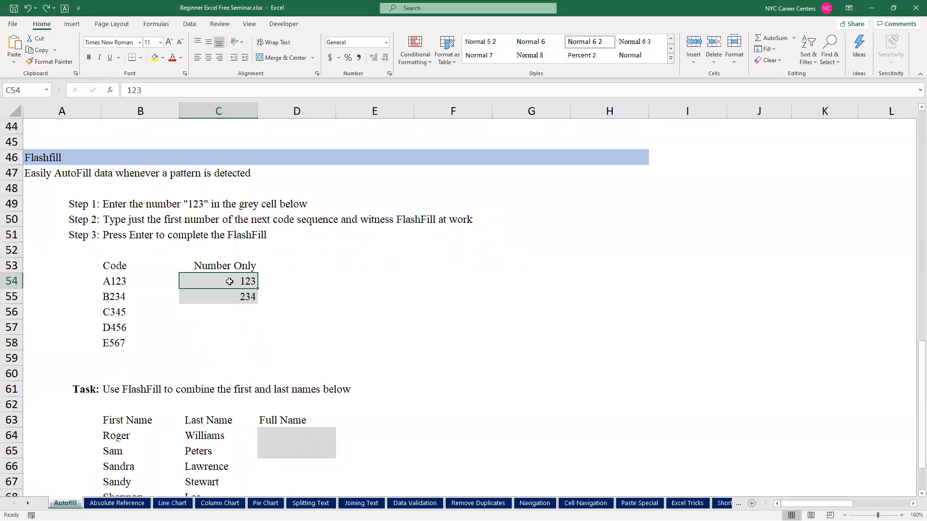
type("123")
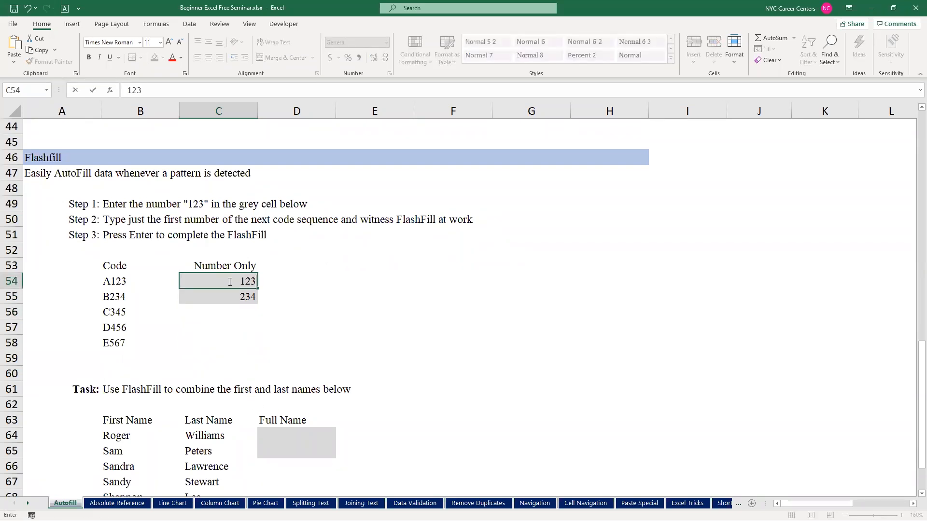
key("Return")
key("ctrl+z")
left_click(229, 282)
key("ctrl+z")
type("123")
key("Return")
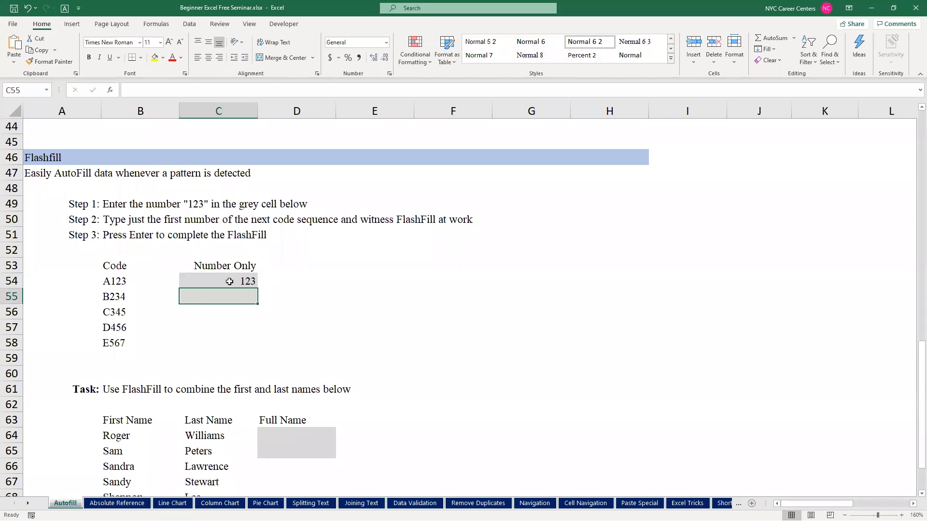
type("234")
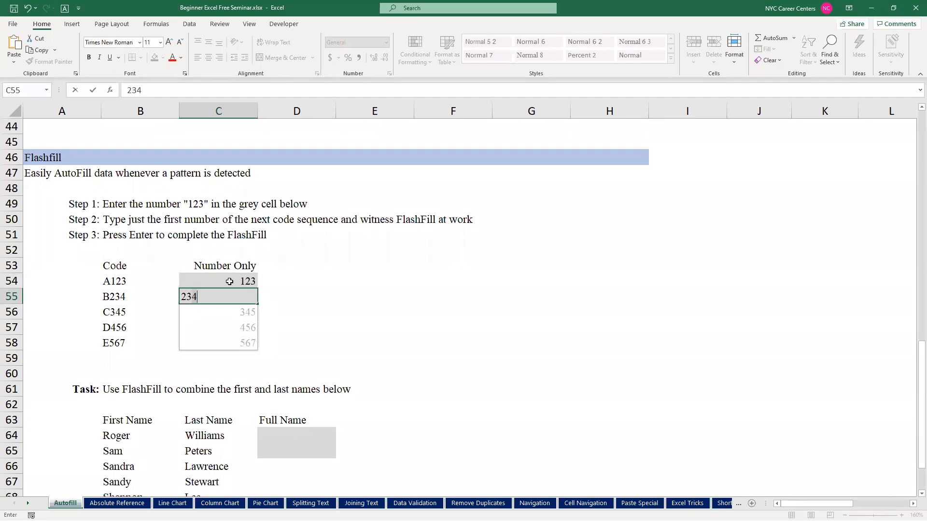
key("Return")
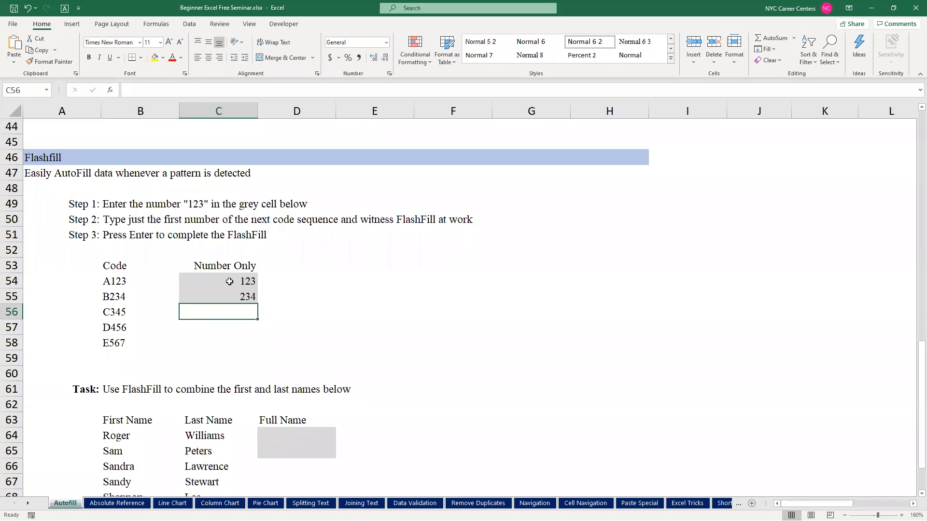
left_click(232, 298)
mouse_move(225, 282)
left_mouse_down()
mouse_move(189, 296)
mouse_move(222, 300)
left_mouse_up()
key("Delete")
key("Up")
key("Down")
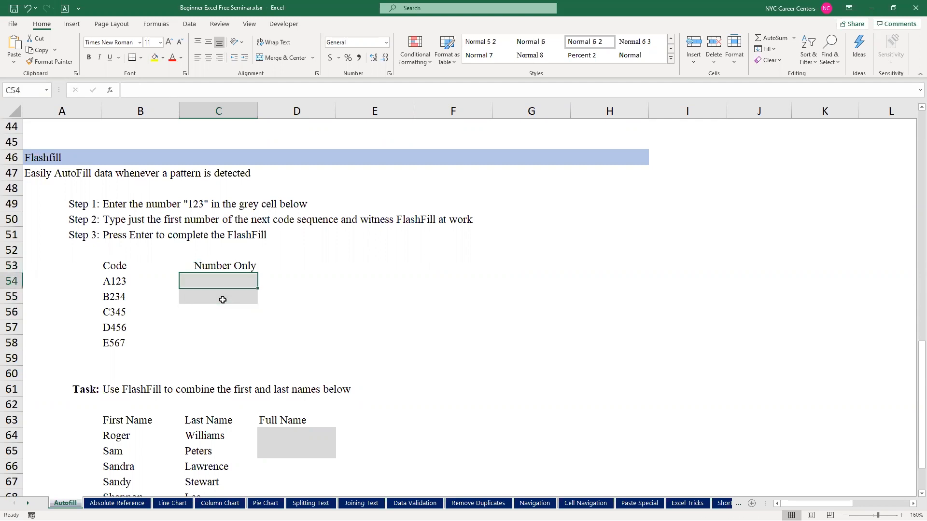
Enter 123 in C54 and 234 in C55, accepting the Flash Fill suggestion for the Number Only column through C58
type("123")
key("Return")
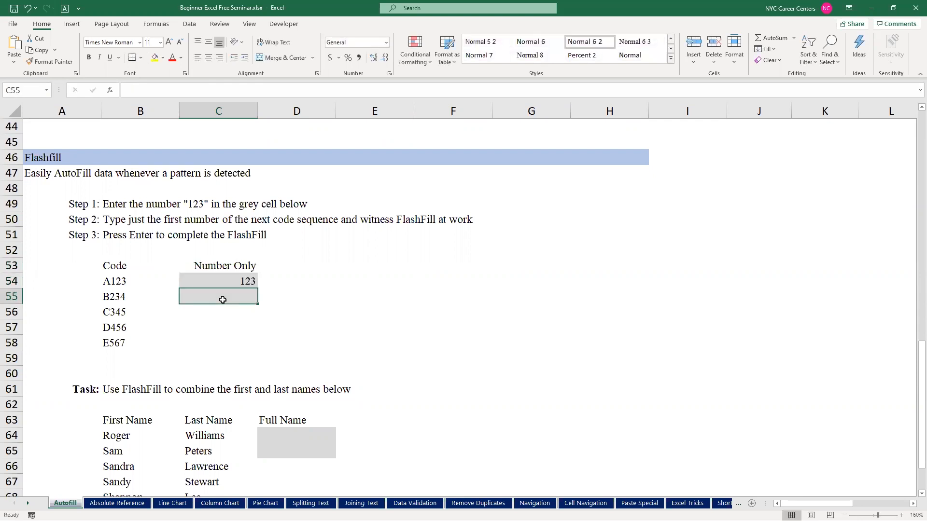
type("234")
key("Return")
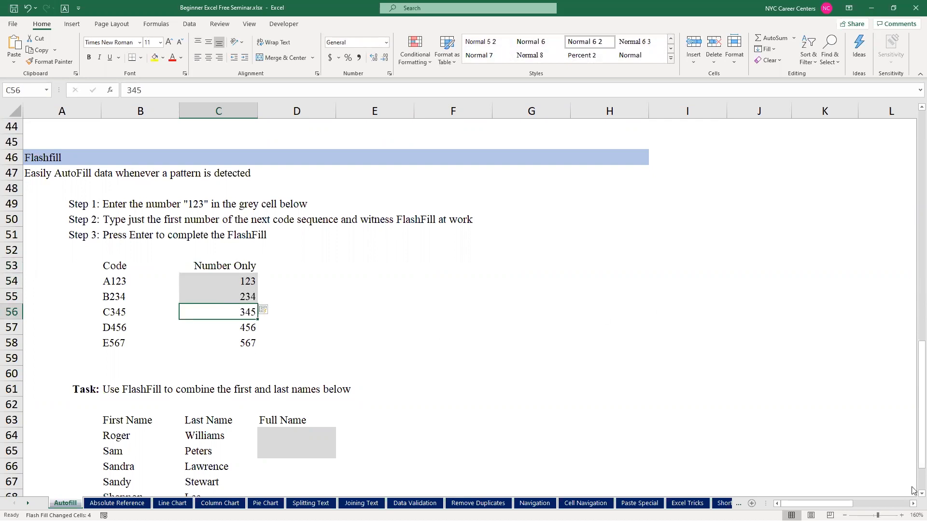
Enter the first person's combined first and last name in D64 under Full Name
scroll(912, 490, "down", 4)
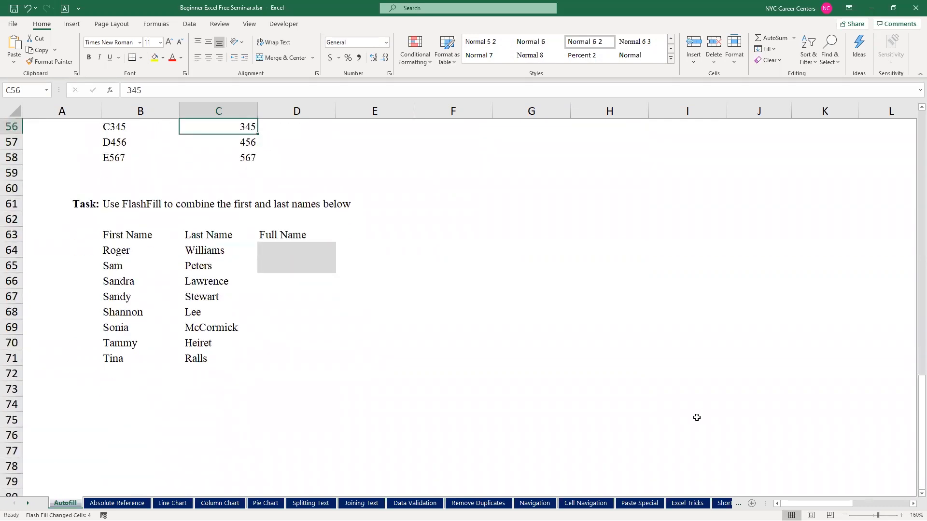
left_click(263, 247)
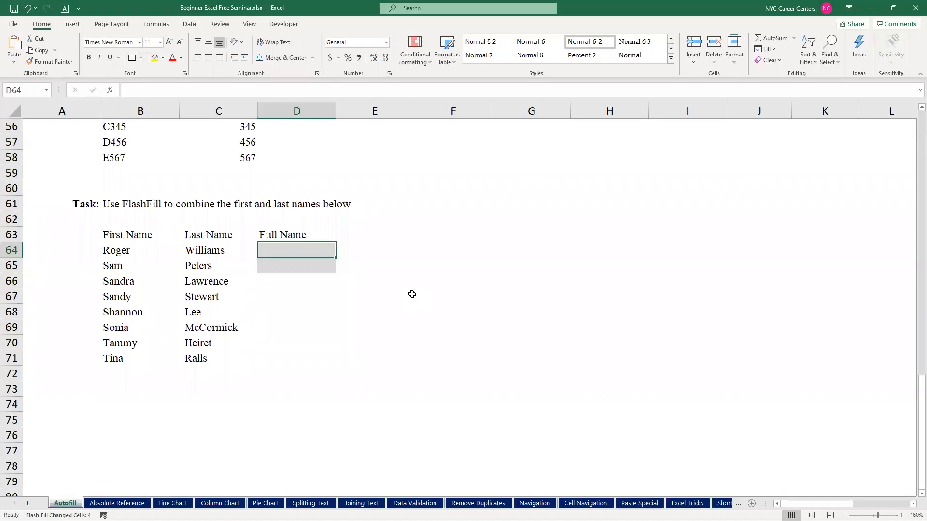
type("Roger W")
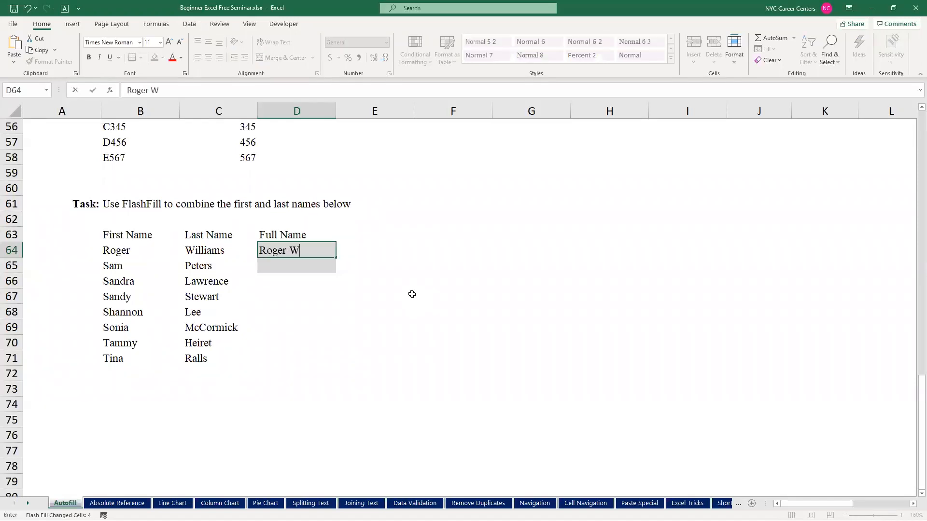
type("illiams")
key("ctrl+Return")
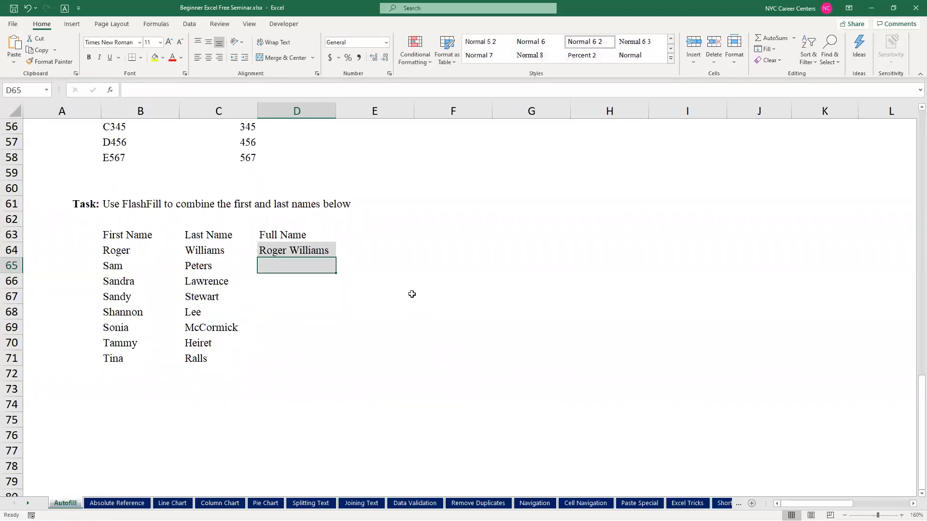
Flash Fill the Full Name column by entering the second person's full name in D65, and undo the fill and the entry
type("Sam Peters")
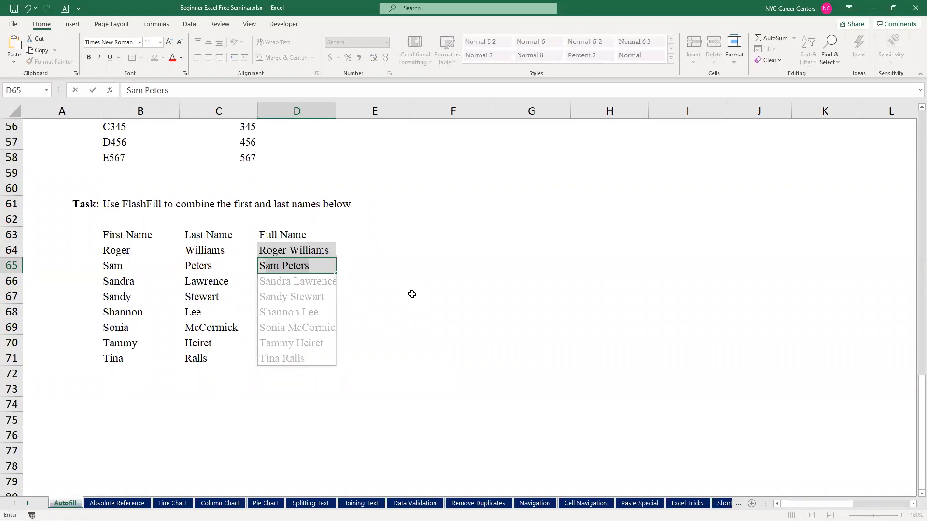
key("Return")
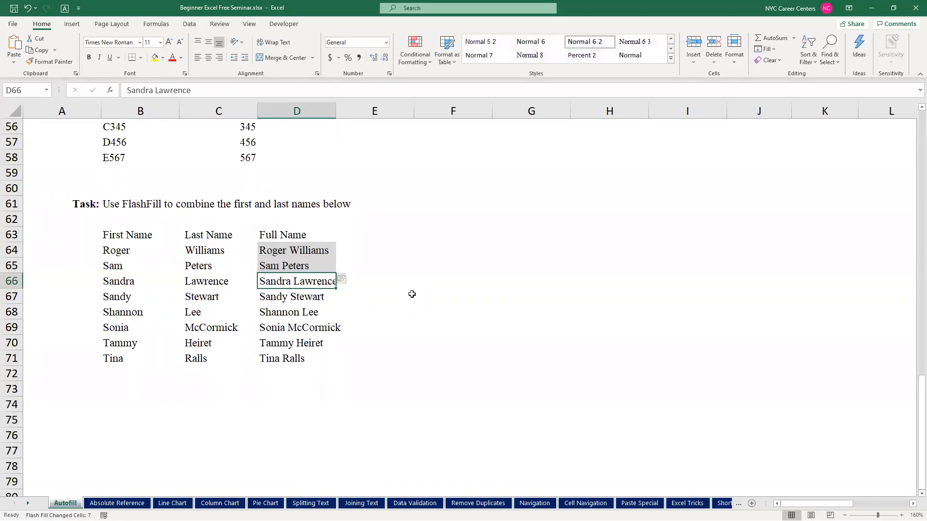
key("ctrl+z")
key("ctrl+z")
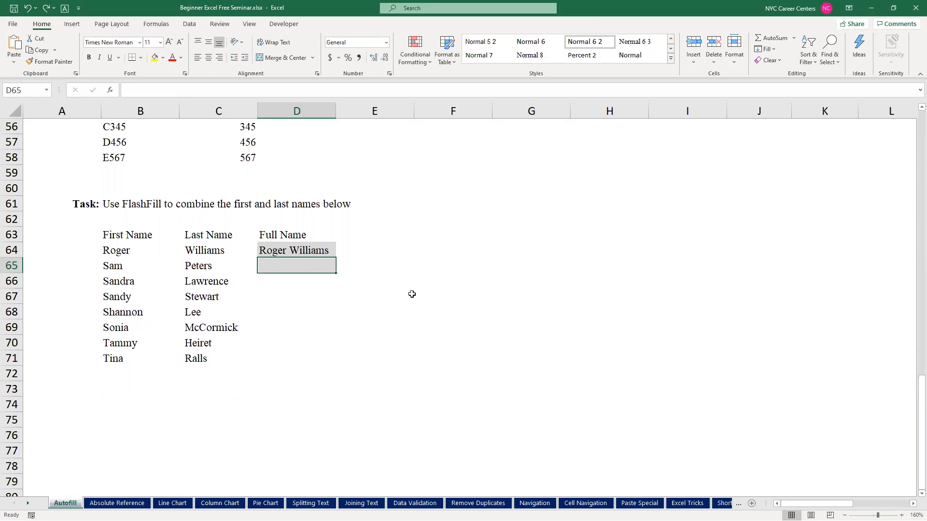
Run the Flash Fill command from D65 for the Full Name column, and clear the filled names in D65:D71
left_click(189, 24)
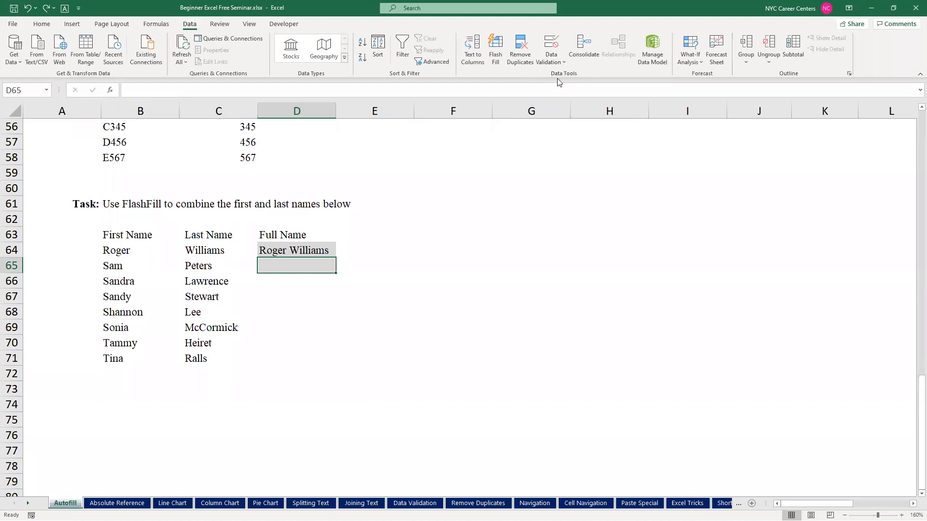
left_click(499, 55)
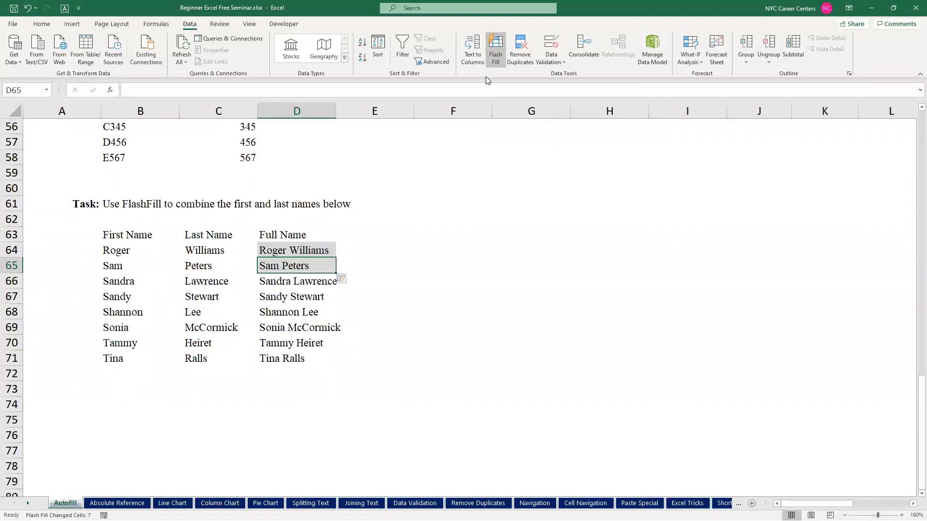
left_click_drag(292, 266, 300, 360)
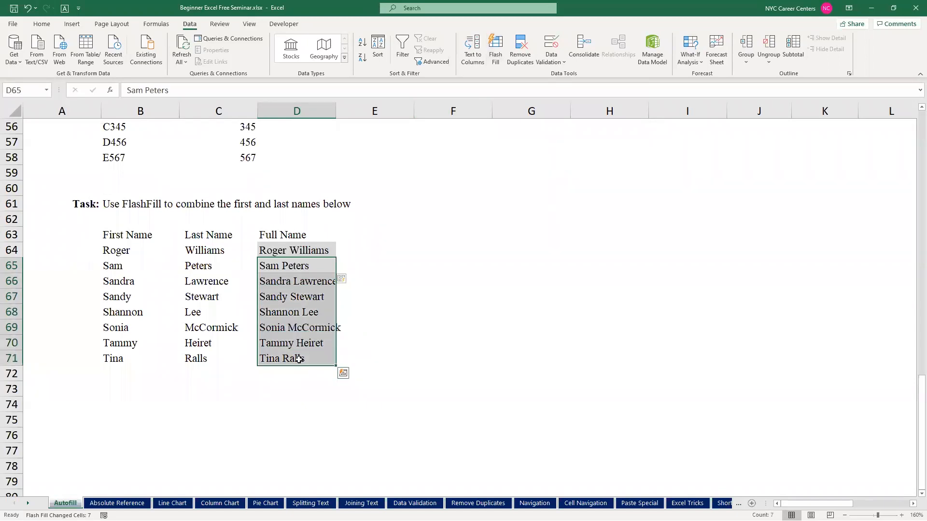
key("Delete")
left_click(299, 264)
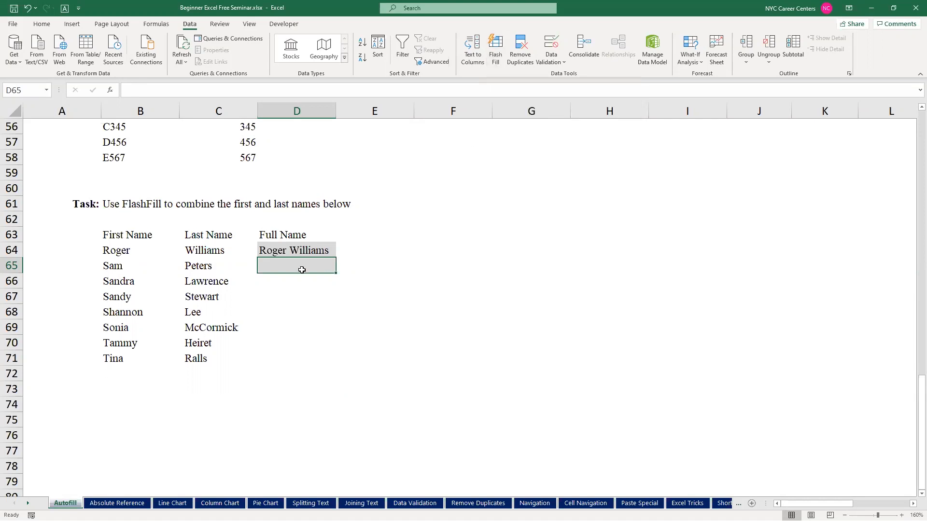
Flash Fill the Full Name column from D65 through D71 using the example in D64
key("ctrl+e")
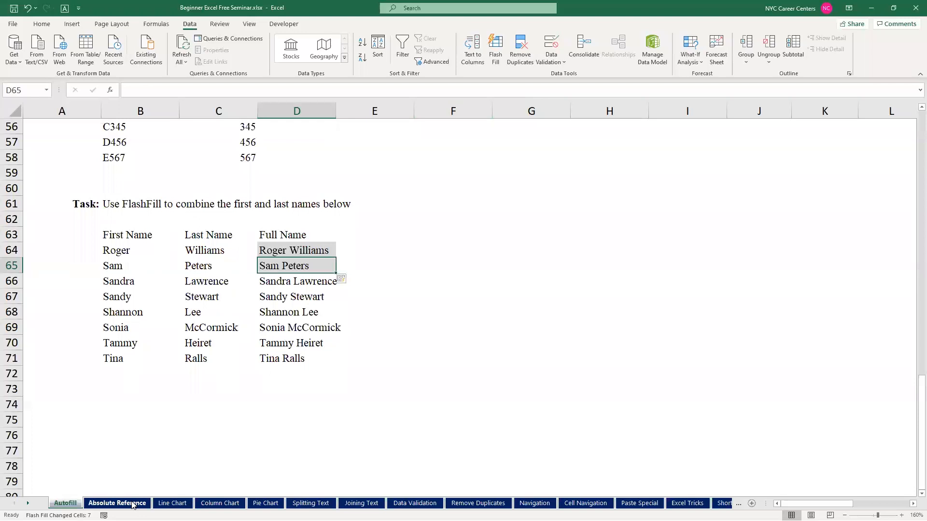
Switch to the Absolute Reference worksheet at 160% zoom and select D10, the first Sales Tax cell in Exercise #1
left_click(117, 503)
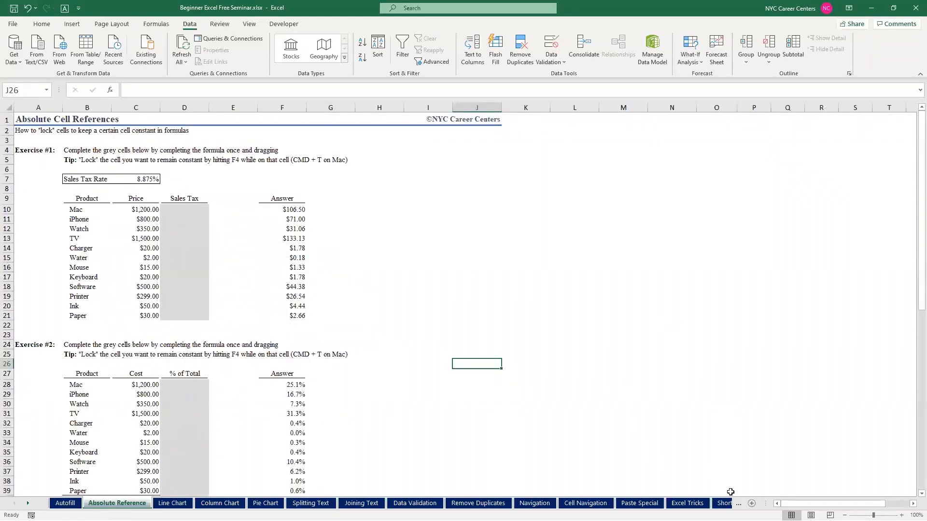
left_click(902, 516)
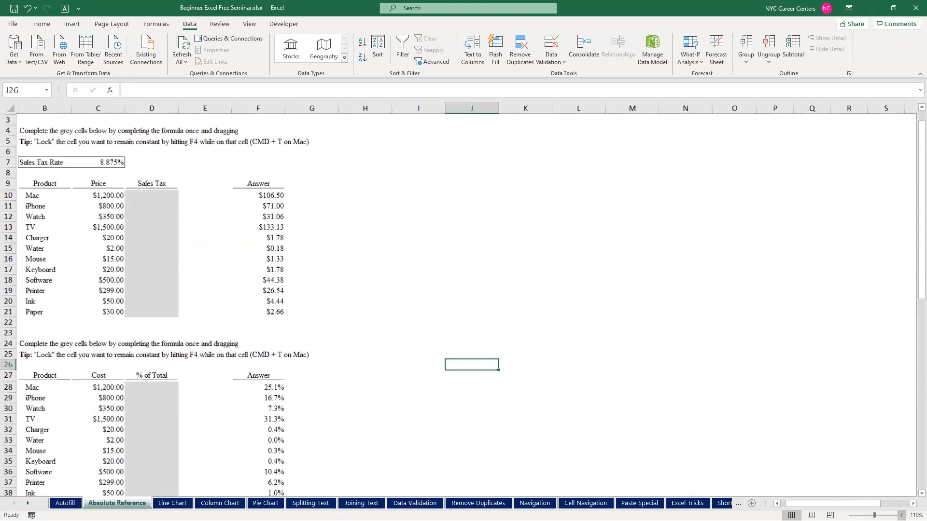
left_click(901, 515)
left_click(902, 516)
left_click(901, 516)
left_click(901, 515)
left_click(902, 515)
left_click_drag(836, 504, 812, 503)
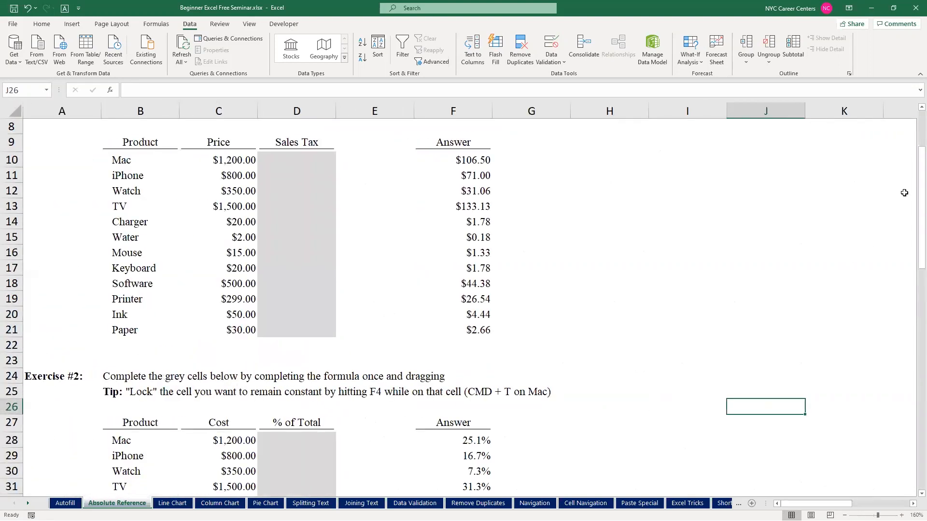
scroll(309, 247, "up", 2)
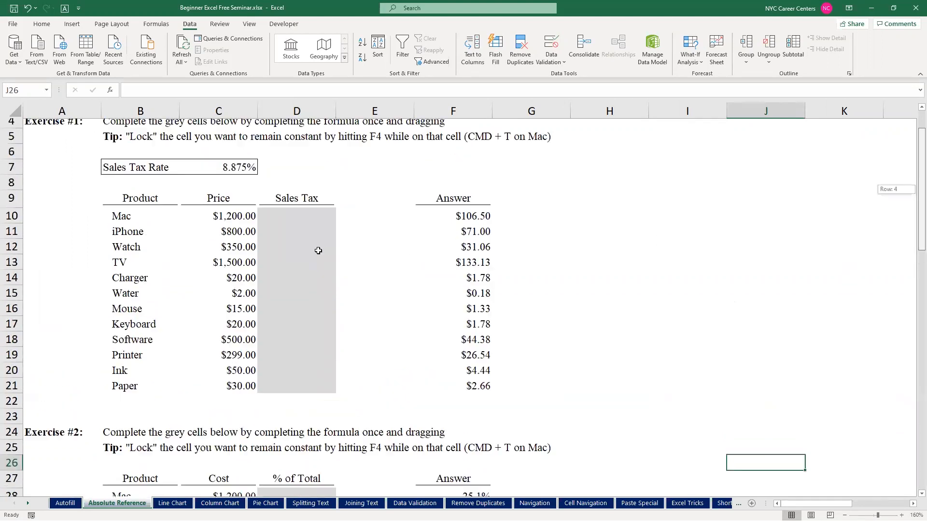
left_click(302, 242)
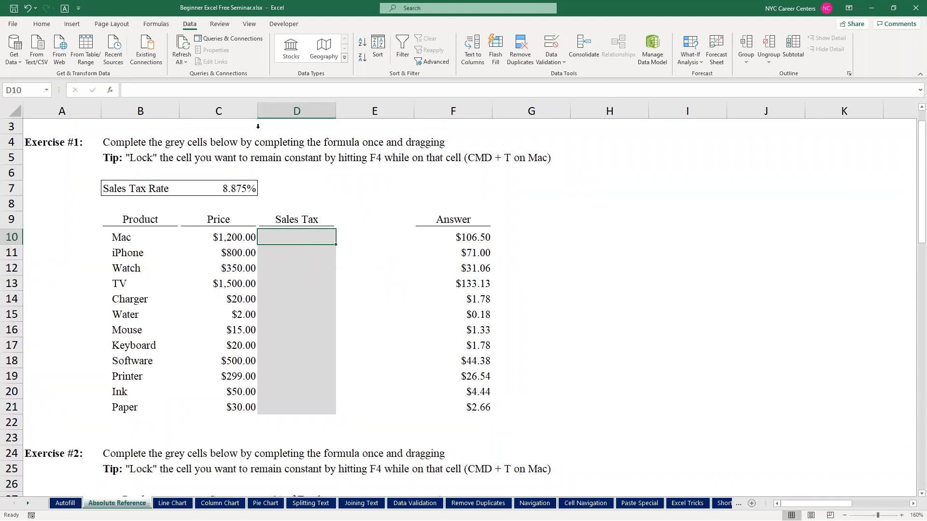
left_click(42, 26)
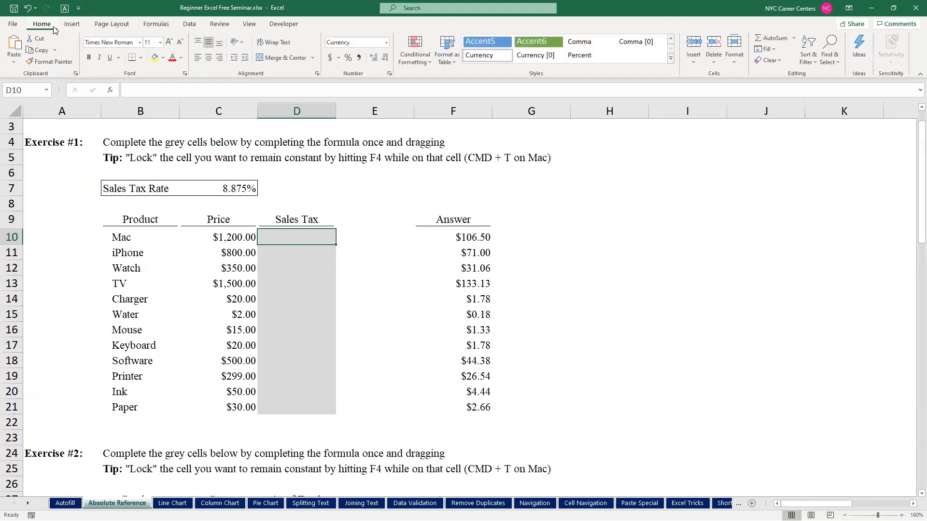
left_click(72, 25)
left_click(114, 25)
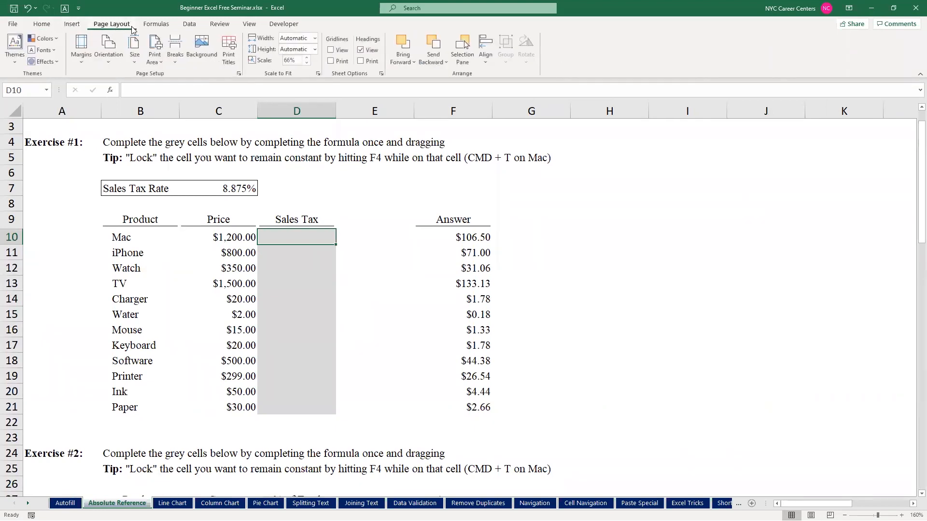
left_click(155, 24)
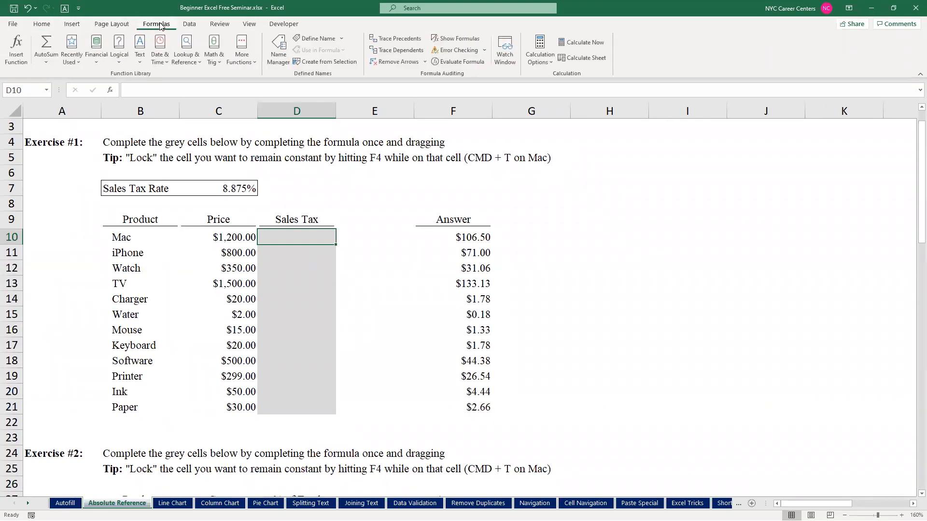
left_click(189, 25)
left_click(213, 25)
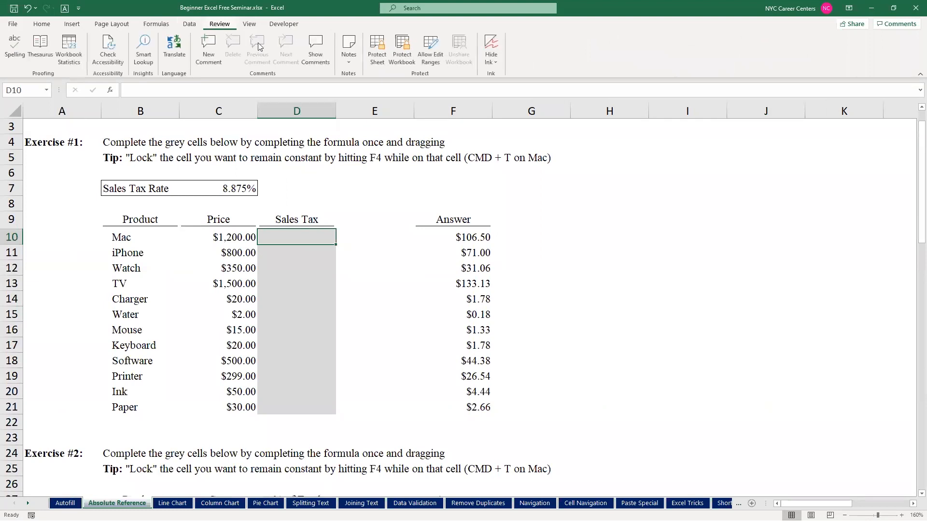
left_click(42, 25)
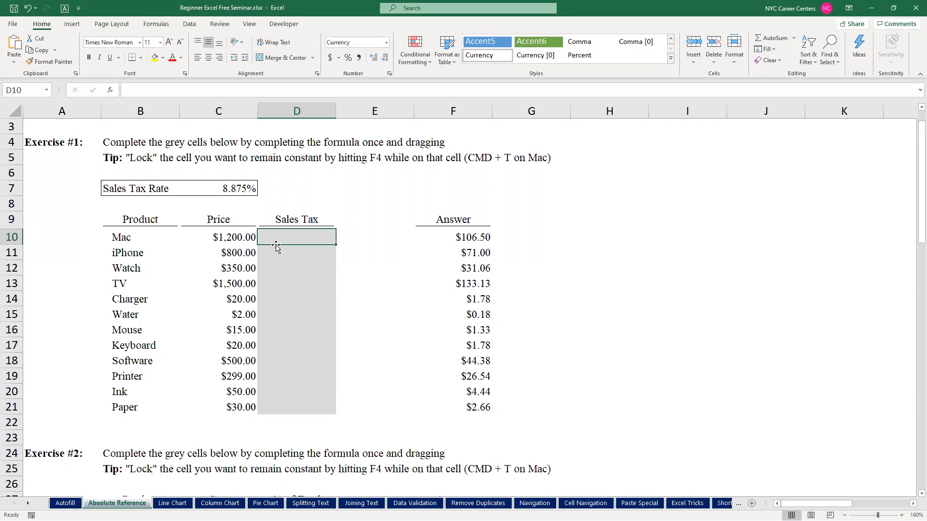
Enter the formula =C10*C7 in D10 to multiply the Mac's price by the sales tax rate
type("=")
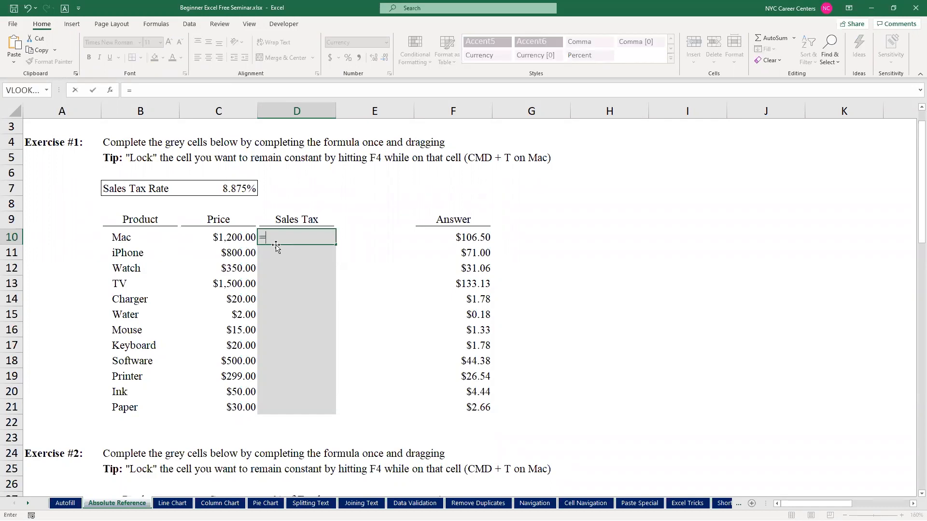
left_click(234, 236)
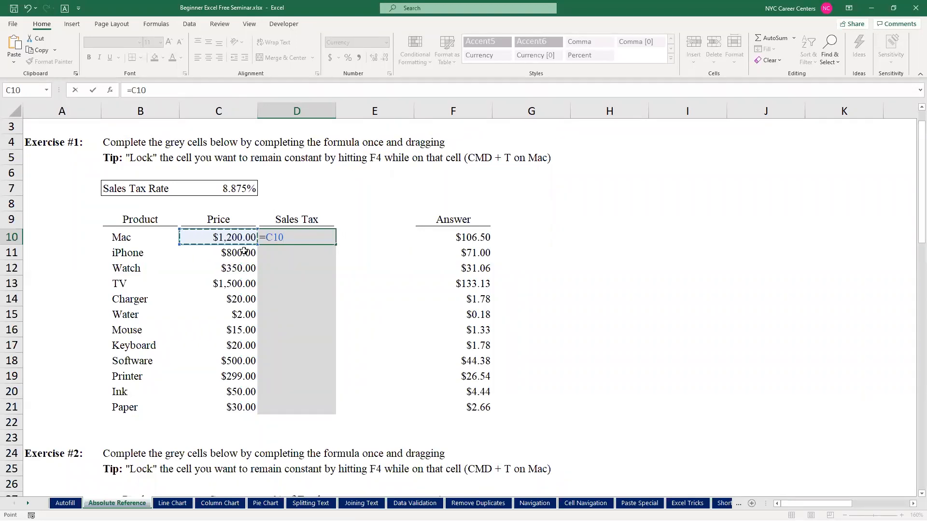
type("*")
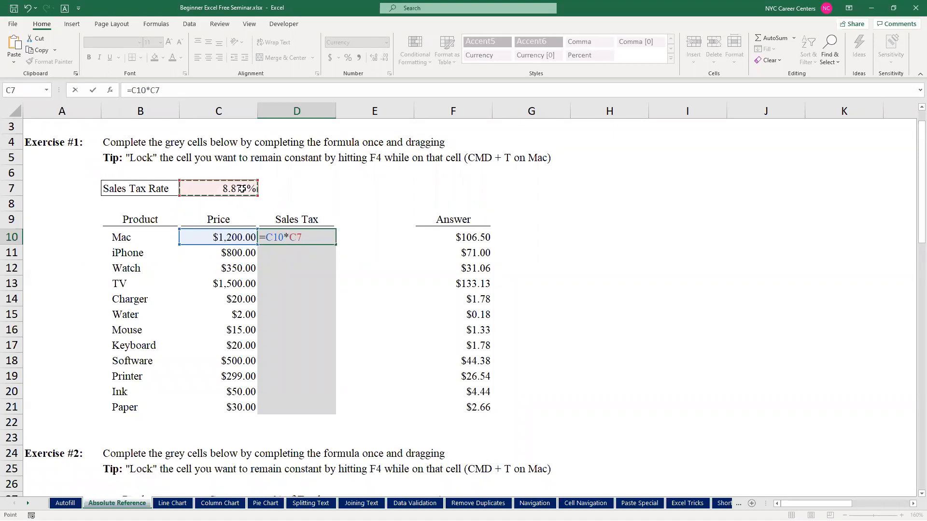
key("Return")
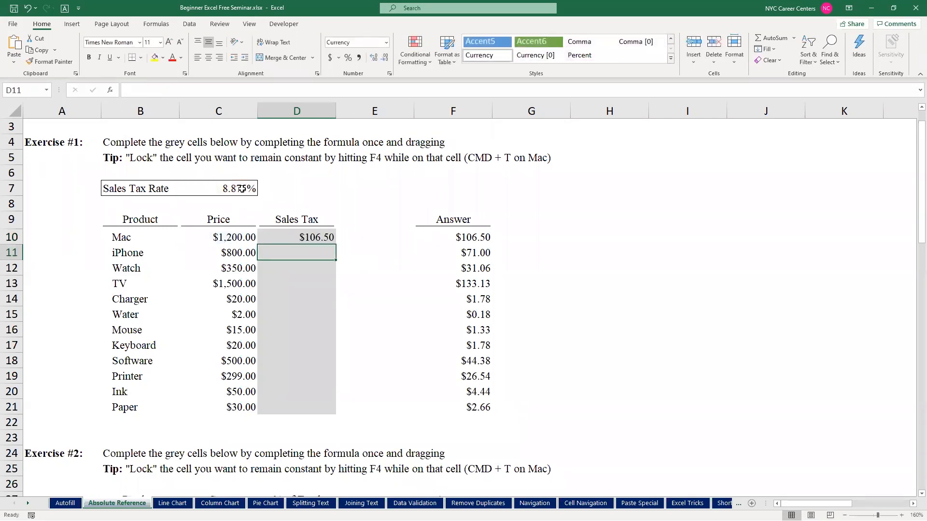
Compare D10 with the answer in F10 and fill the unlocked formula down the Sales Tax column through D21
left_click(314, 241)
left_click(450, 236)
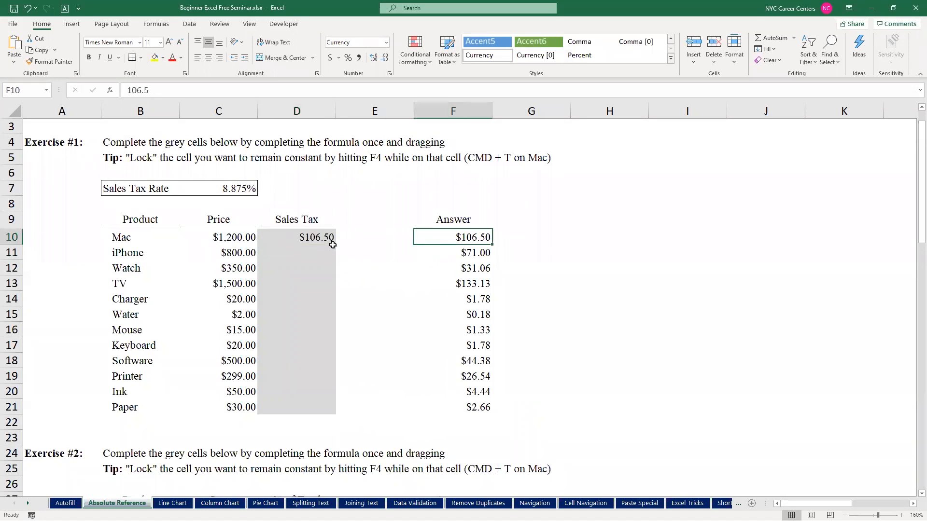
left_click(307, 240)
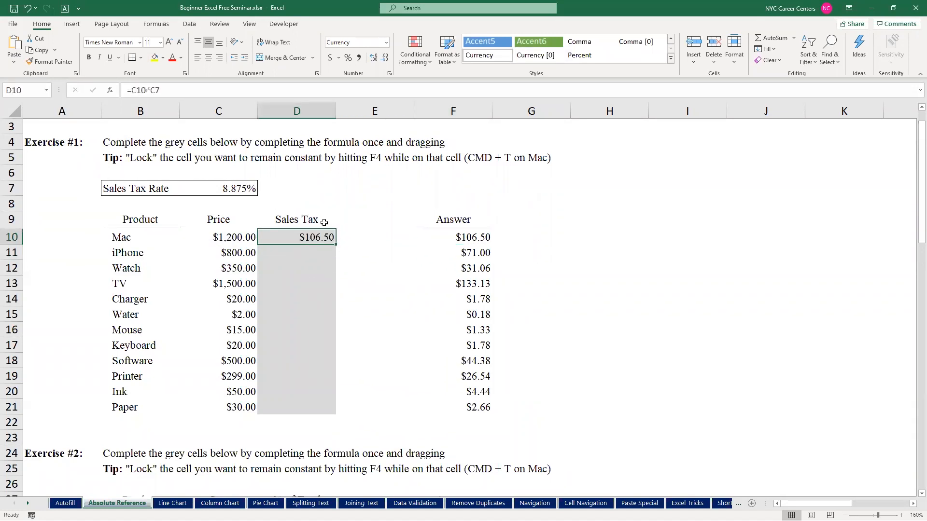
double_click(336, 246)
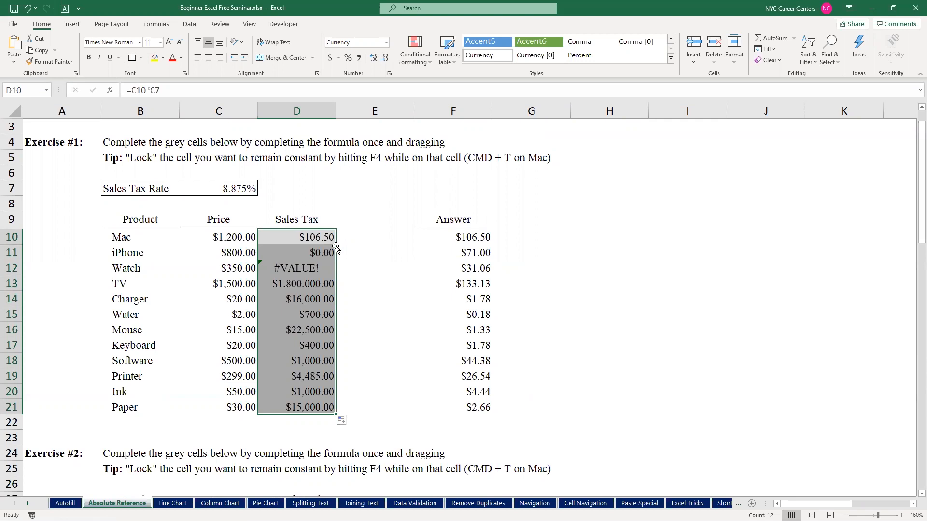
Step through the filled Sales Tax cells from D10 to D21 to review each formula
left_click(307, 241)
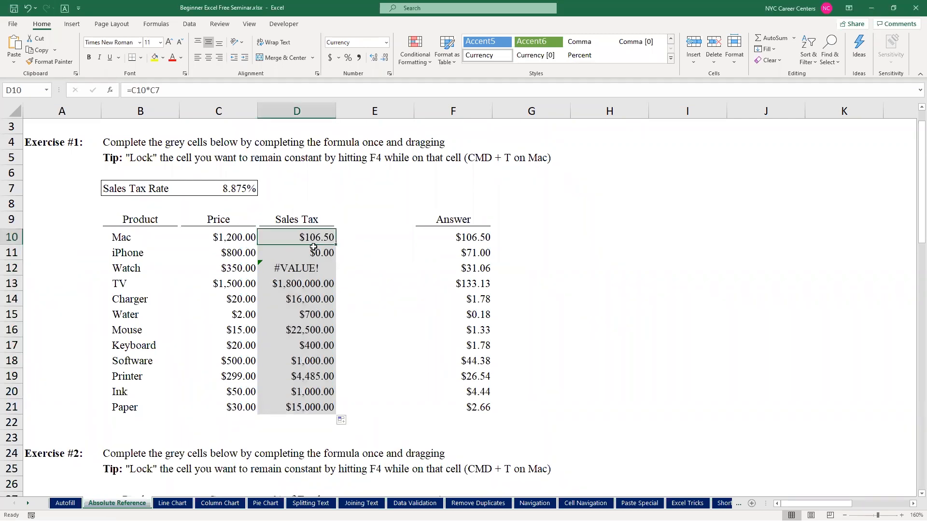
key("Down")
key("Down")
key("Down")
key("Down")
key("Down")
key("Down")
key("Down")
key("Down")
key("Down")
key("Down")
key("Down")
Examine which cells the Sales Tax formulas in D10 through D19 reference, one row at a time
double_click(311, 239)
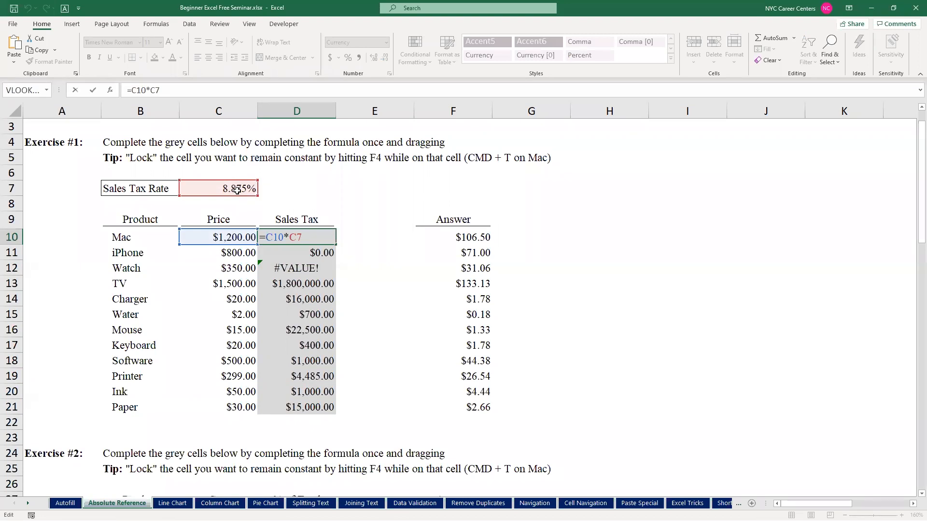
key("Return")
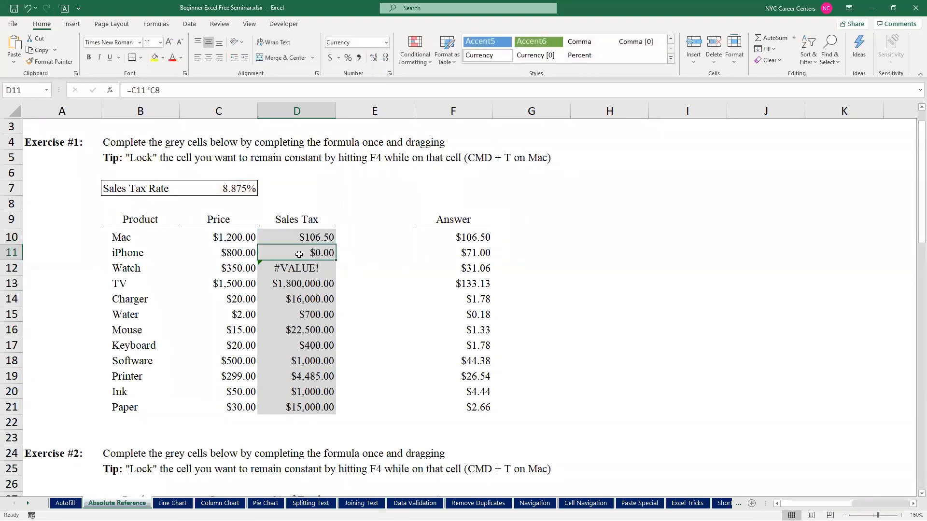
double_click(299, 255)
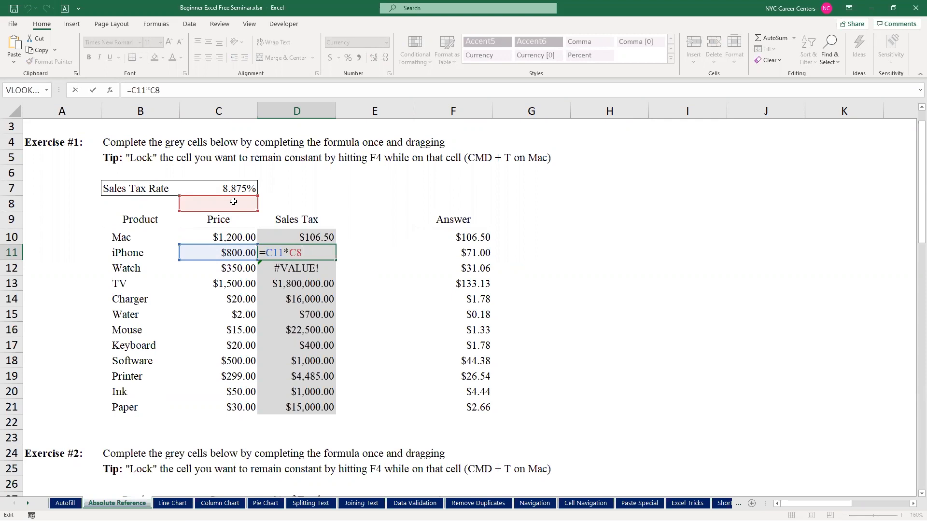
key("Return")
double_click(293, 269)
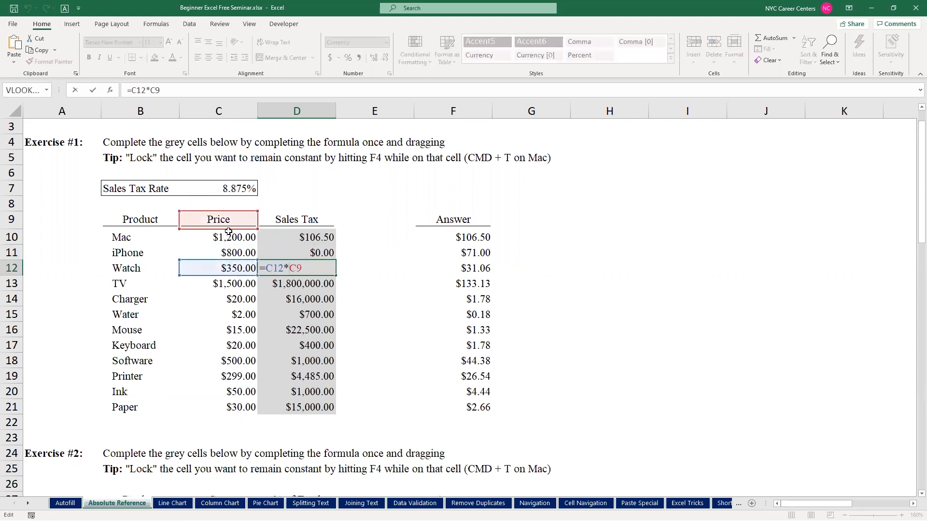
key("Return")
double_click(296, 288)
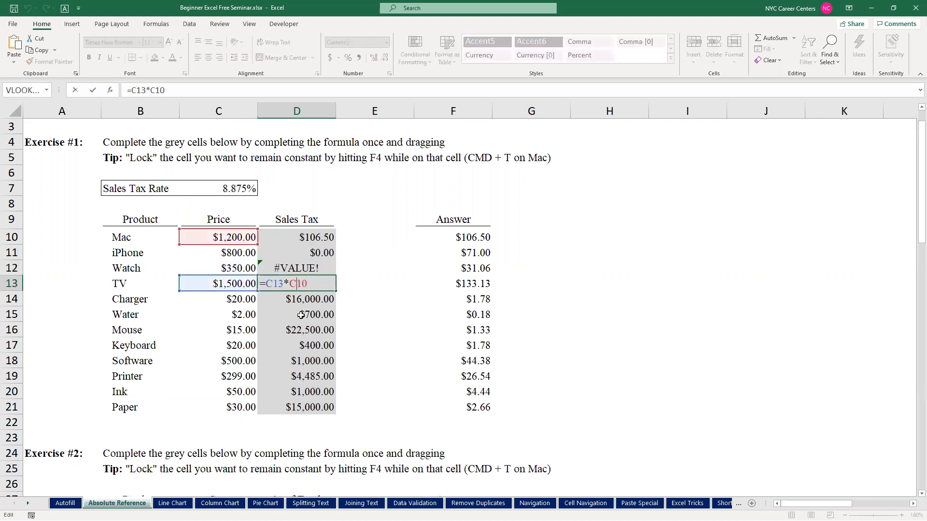
key("Return")
double_click(301, 302)
key("Return")
double_click(307, 316)
key("Return")
double_click(309, 331)
key("Escape")
double_click(311, 349)
key("Return")
double_click(311, 363)
key("Return")
double_click(310, 377)
key("Escape")
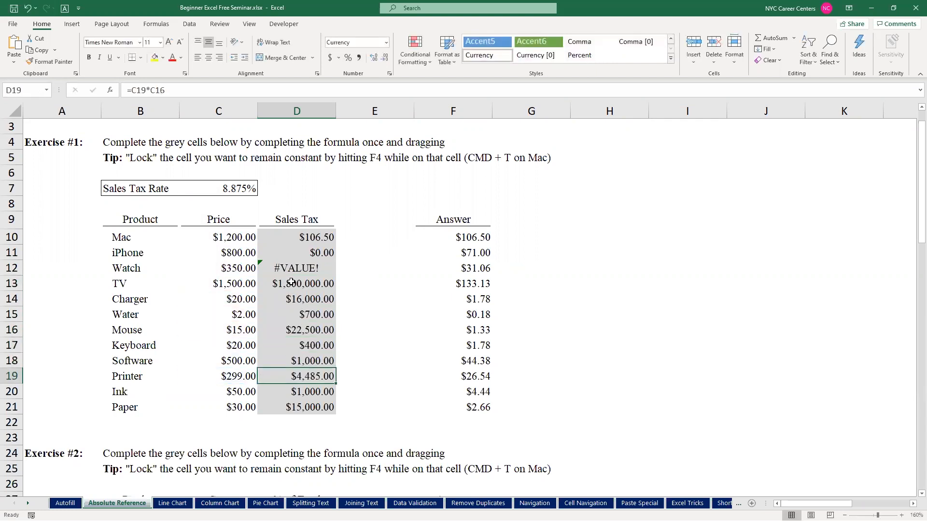
Lock the tax rate reference in D10 so the formula reads =C10*$C$7, and fill it down through D21
left_click(238, 190)
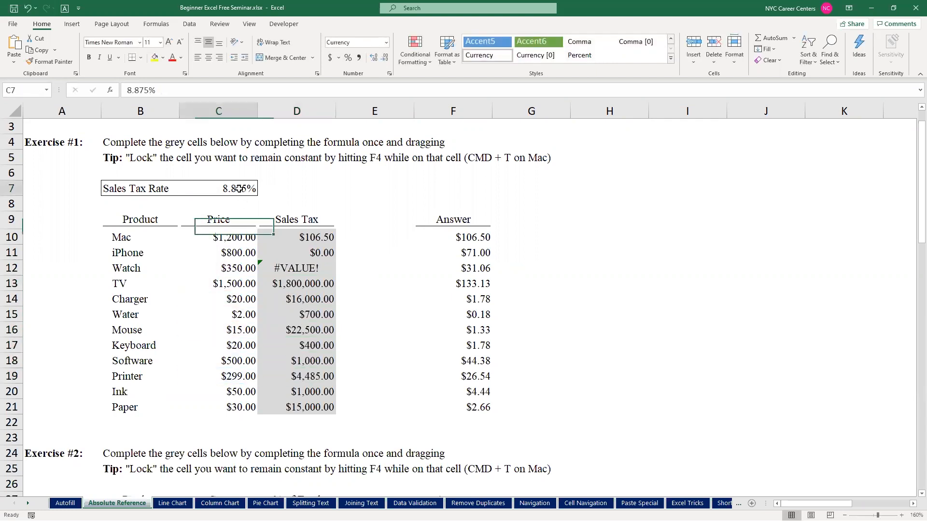
double_click(299, 236)
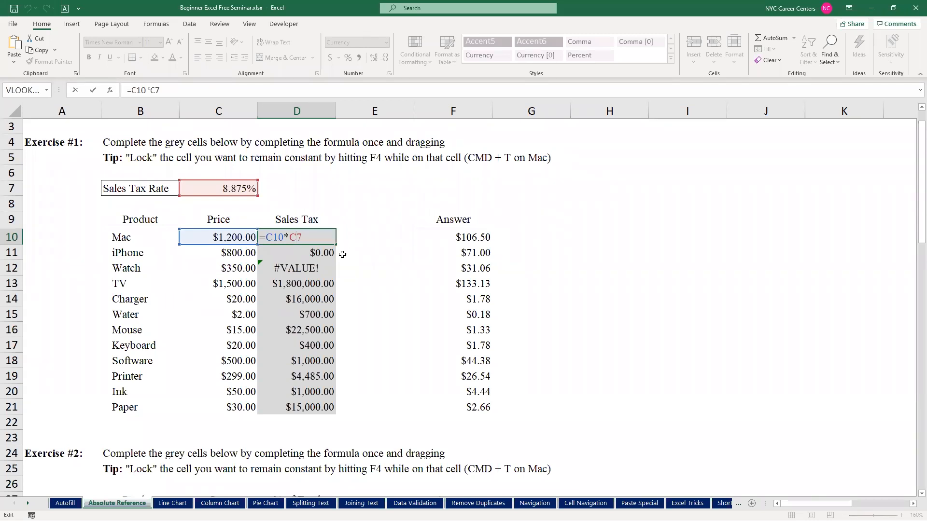
key("F4")
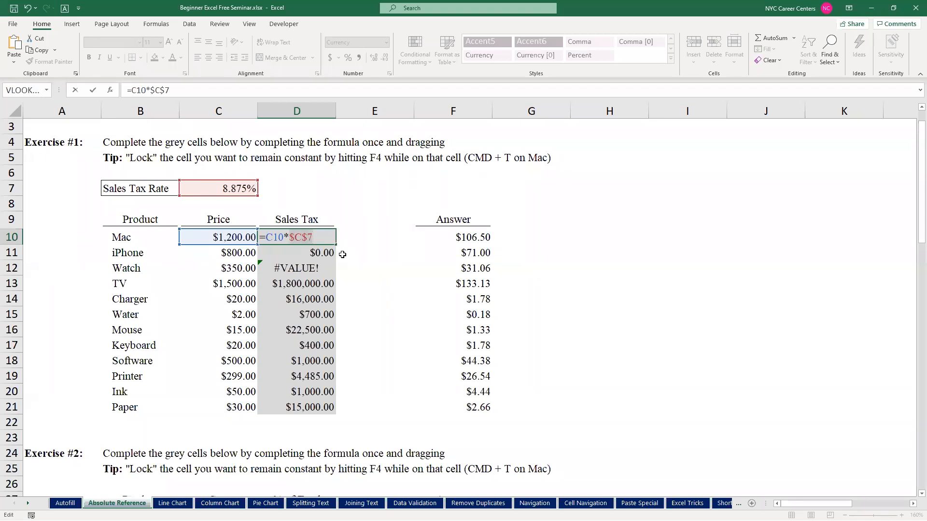
key("Return")
left_click(331, 240)
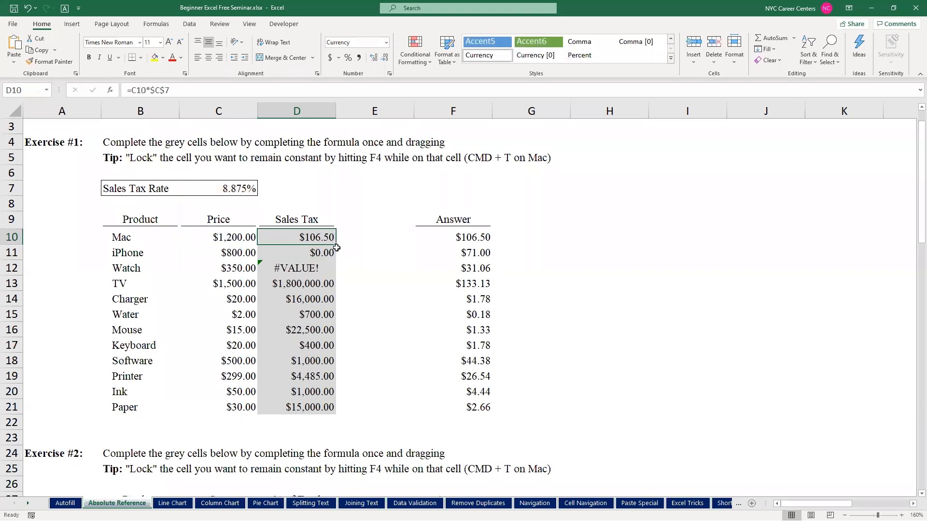
left_click_drag(336, 247, 326, 412)
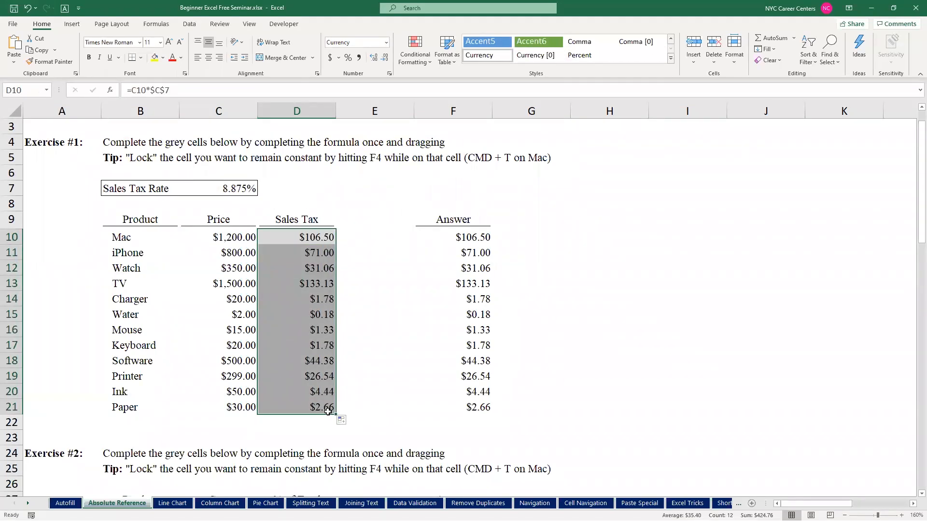
Examine which cells the Sales Tax formulas in D12, D14, D16 and D19 reference, and check the column down to D21
left_click(315, 263)
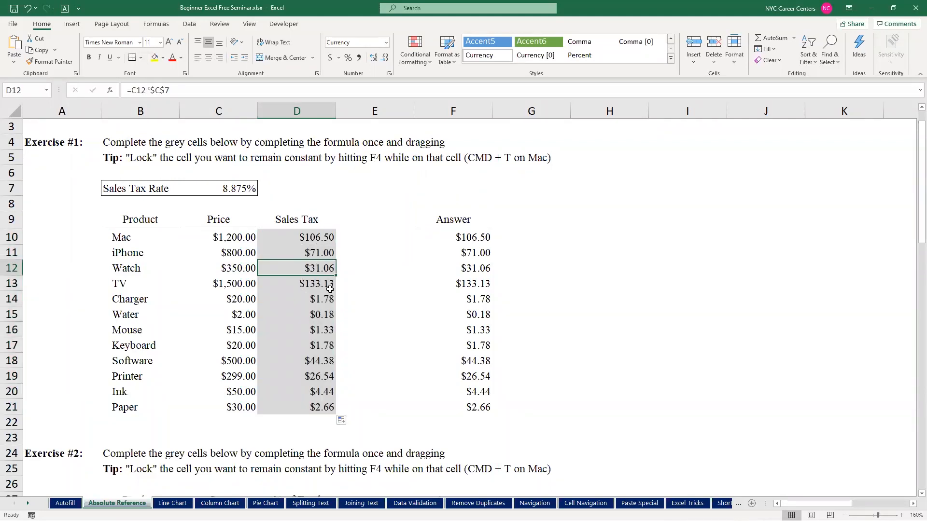
double_click(321, 270)
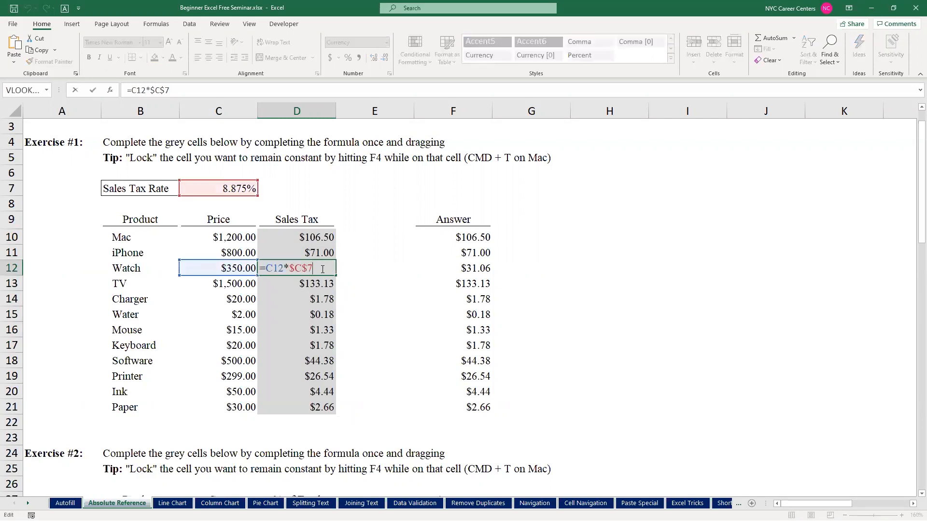
key("Escape")
double_click(321, 299)
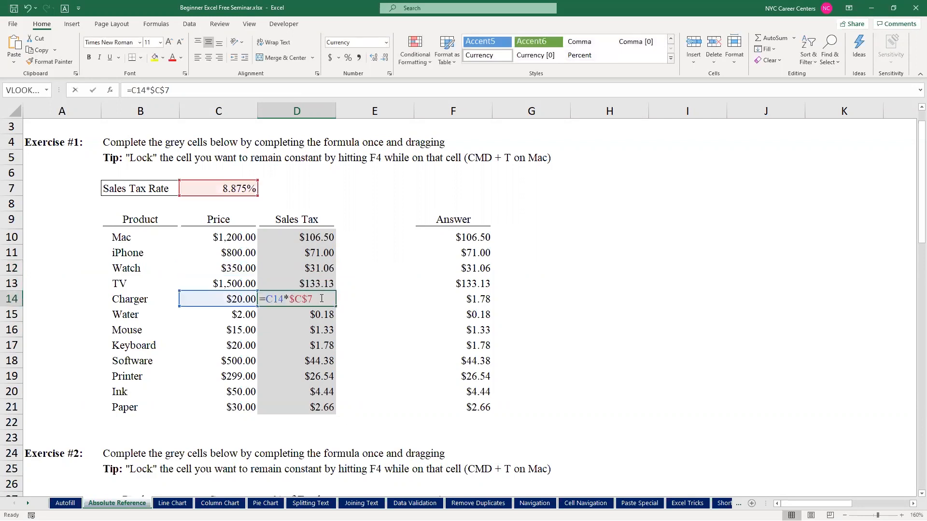
key("Escape")
left_click(321, 316)
double_click(320, 330)
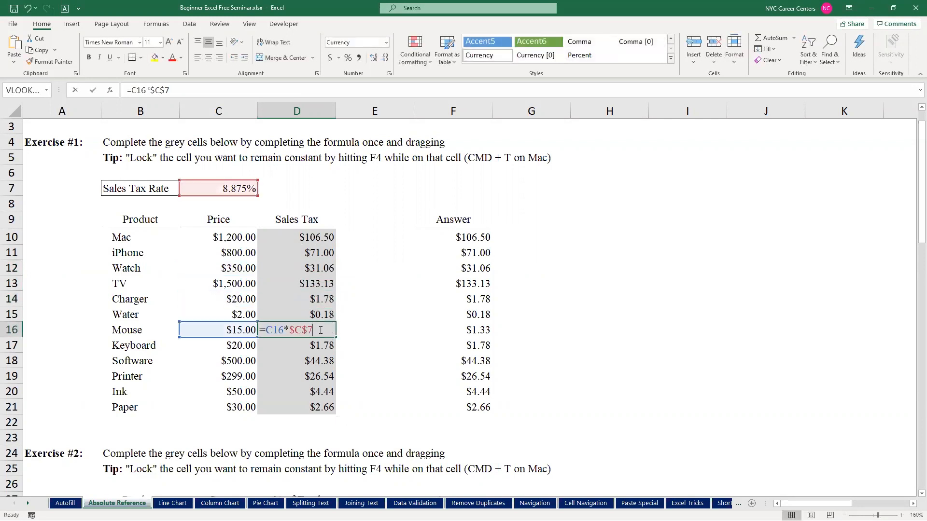
key("Escape")
left_click(318, 376)
double_click(317, 377)
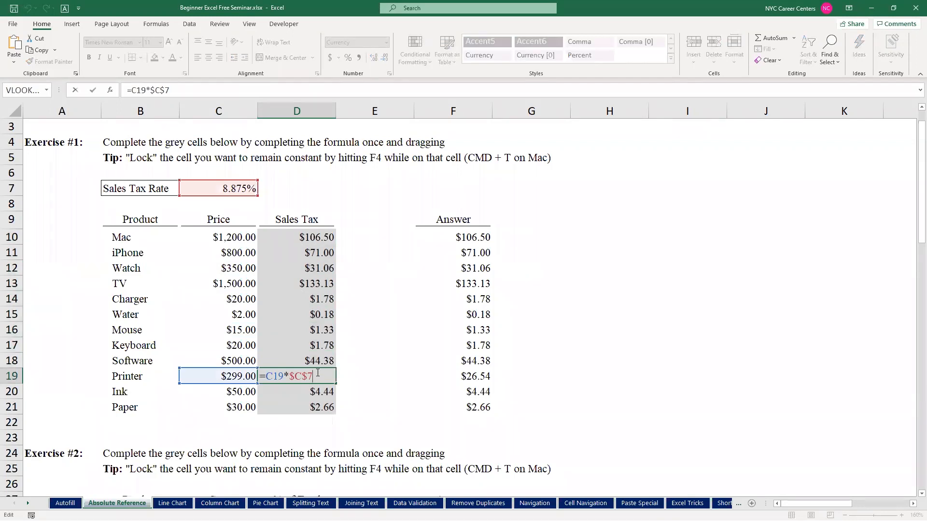
key("Escape")
left_click(323, 290)
key("ctrl+Down")
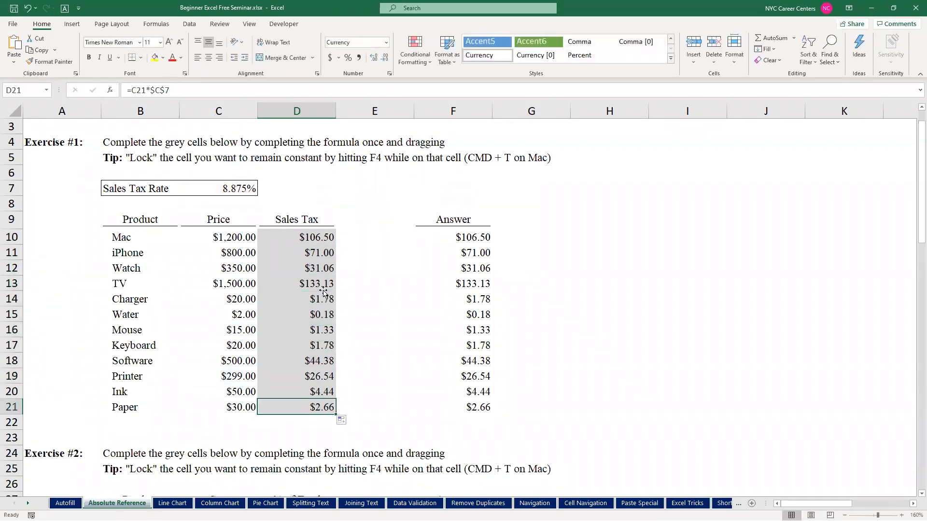
Compare the prices in C10:C21 and the tax rate in C7 with the references used by the D10 formula
left_click(221, 235)
left_click_drag(221, 235, 221, 408)
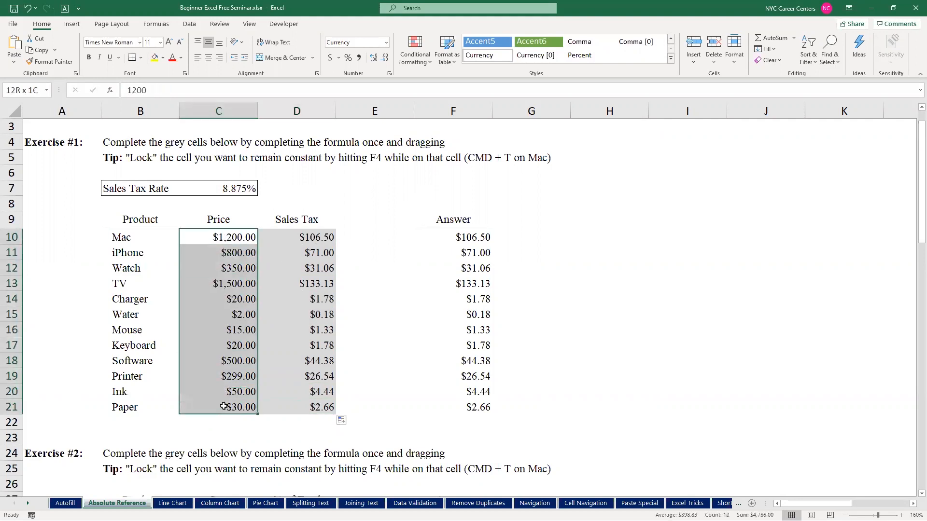
left_click(239, 192)
left_click_drag(227, 239, 220, 408)
left_click(224, 189)
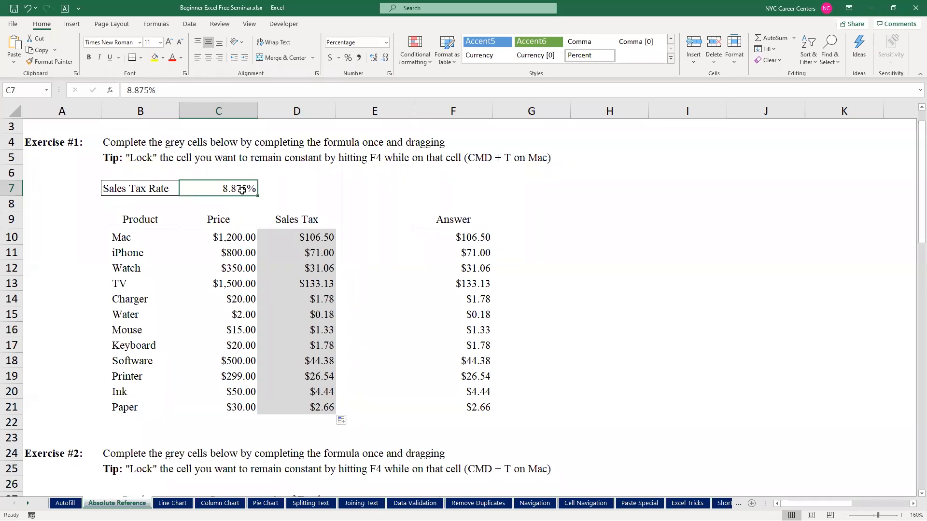
left_click(312, 236)
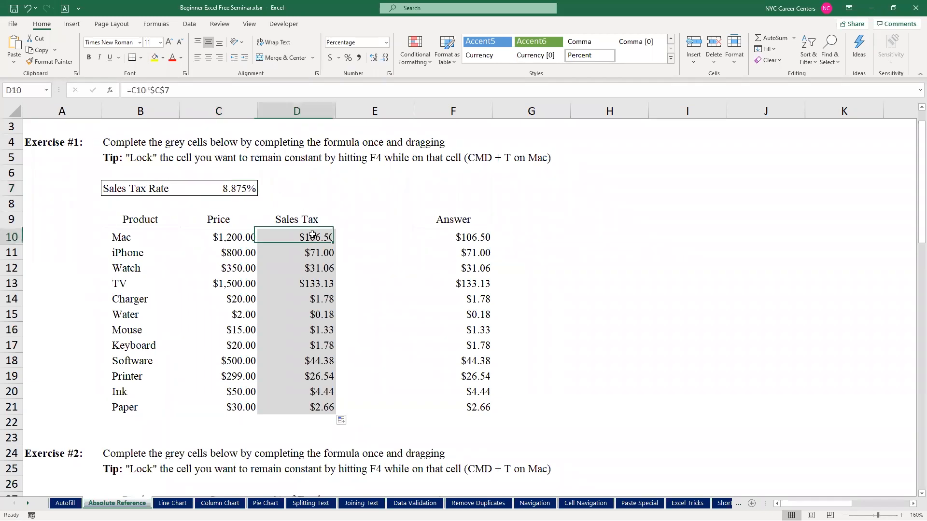
double_click(313, 236)
key("Return")
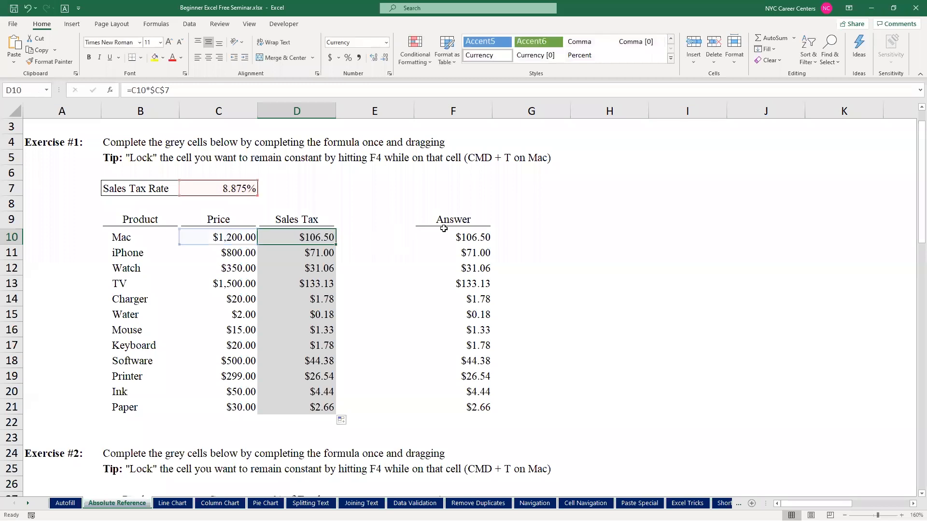
In Exercise #2, enter =C28/C40 in D28 and fill the unlocked formula down the % of Total column through D40
key("Down")
key("Down")
key("Down")
key("Down")
key("Down")
key("Down")
key("Down")
key("Down")
key("Down")
key("Down")
key("Down")
key("Down")
key("Down")
key("Down")
key("Down")
key("Down")
key("Down")
key("Down")
key("Down")
key("Down")
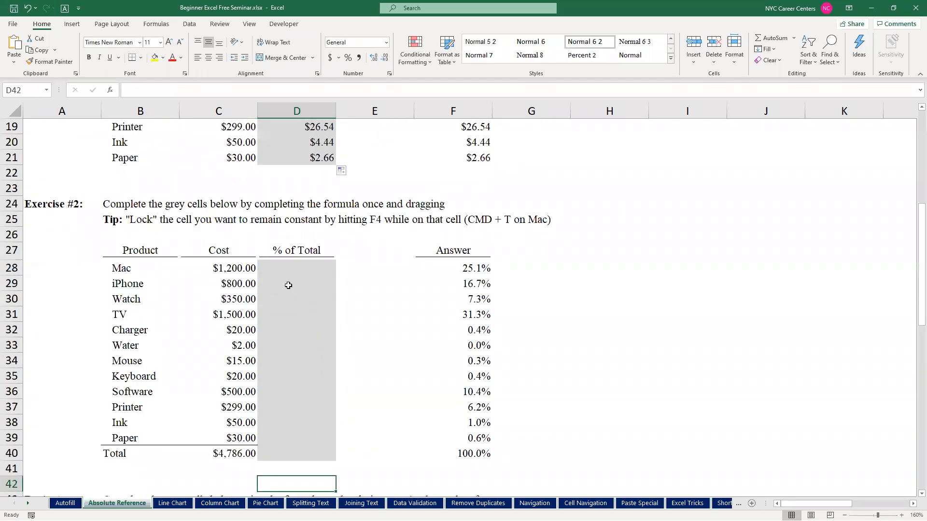
left_click(286, 269)
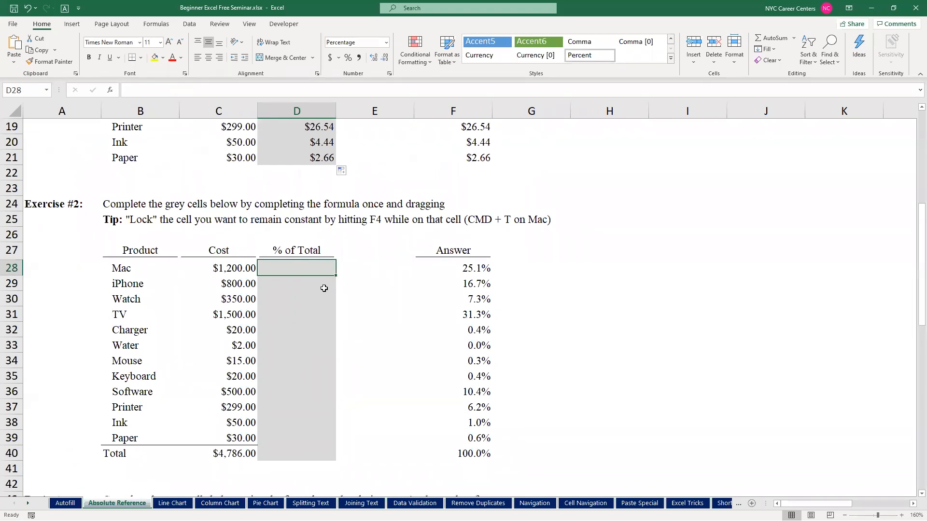
type("=")
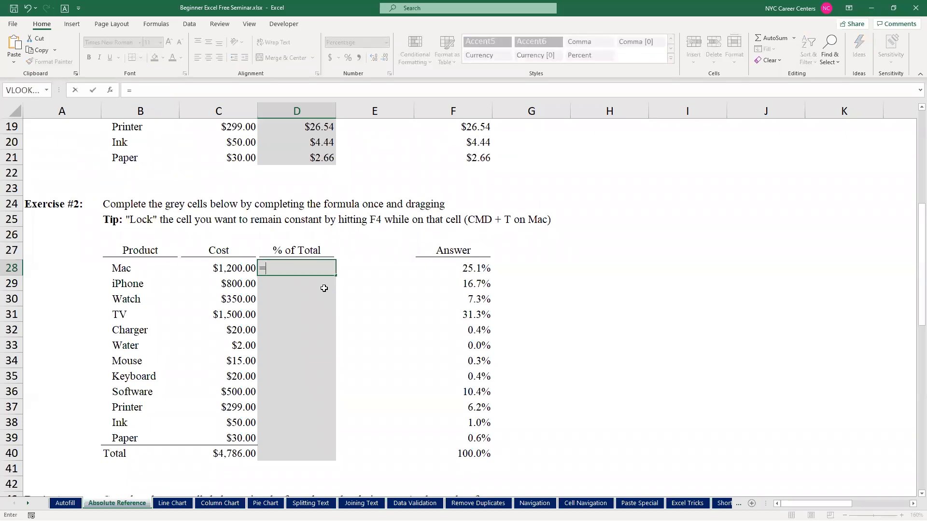
left_click(236, 268)
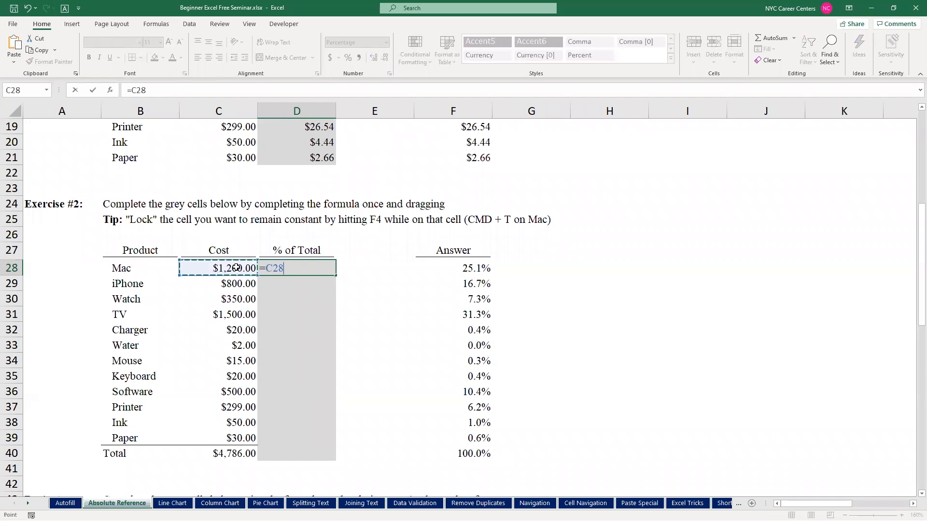
type("/")
left_click(227, 456)
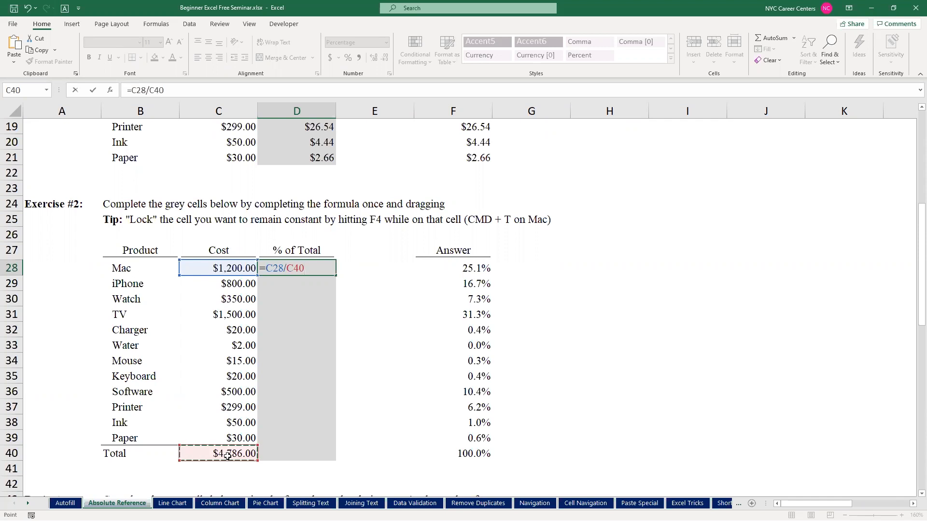
key("Return")
left_click(325, 270)
left_click_drag(336, 275, 322, 455)
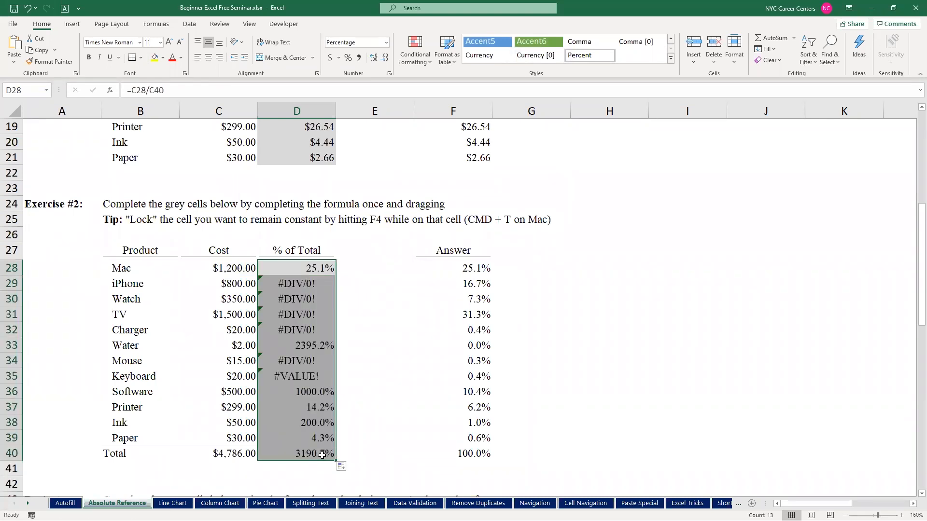
Examine which cells the % of Total formulas in D29 through D31 reference
double_click(305, 284)
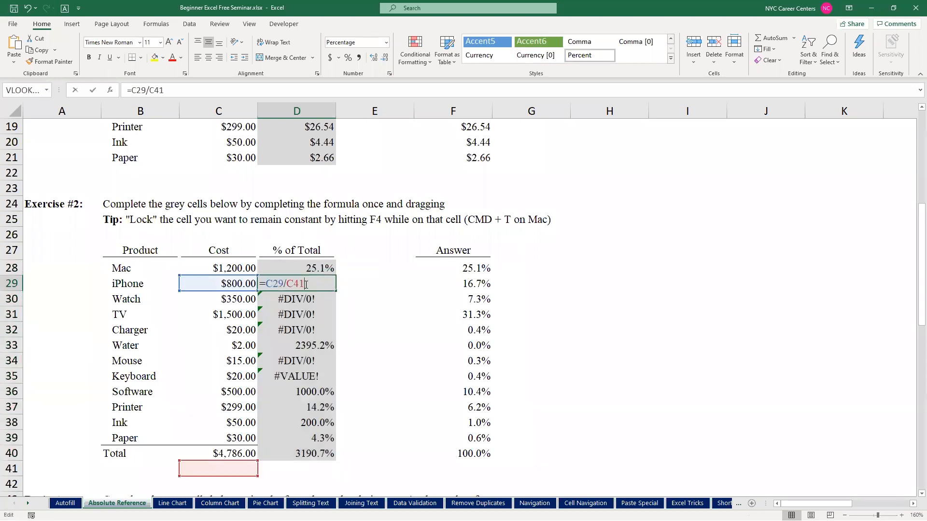
double_click(300, 307)
key("Escape")
double_click(300, 315)
key("Escape")
Try locking the total cost reference in D28 so the formula reads =C28/$C$40
double_click(313, 267)
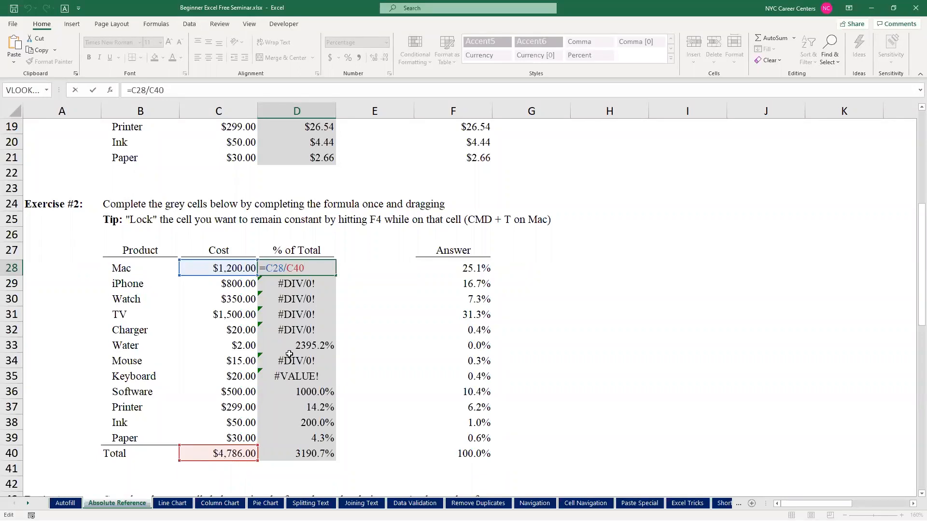
key("F4")
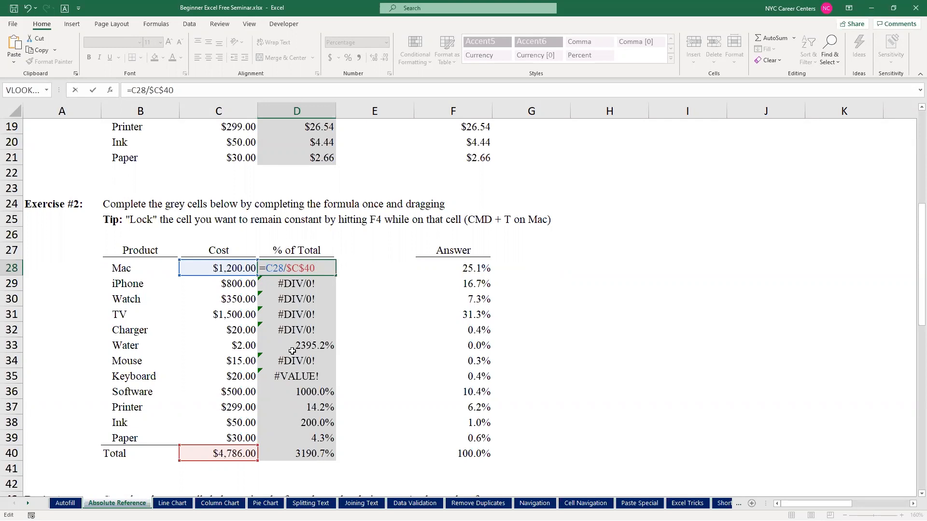
key("Escape")
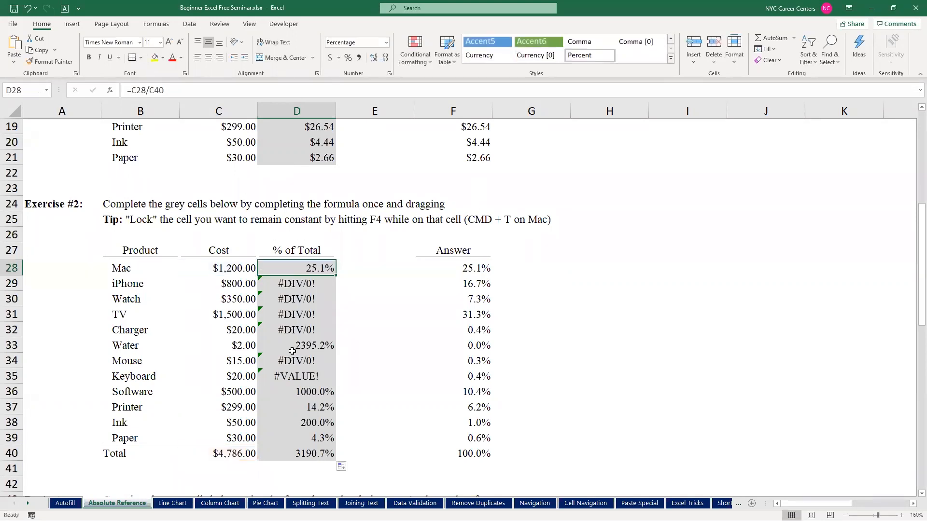
In the Project table, AutoSum the range C48:F54 to complete the Expense Subtotal column and the Pre-tax amount row
left_click_drag(921, 240, 912, 343)
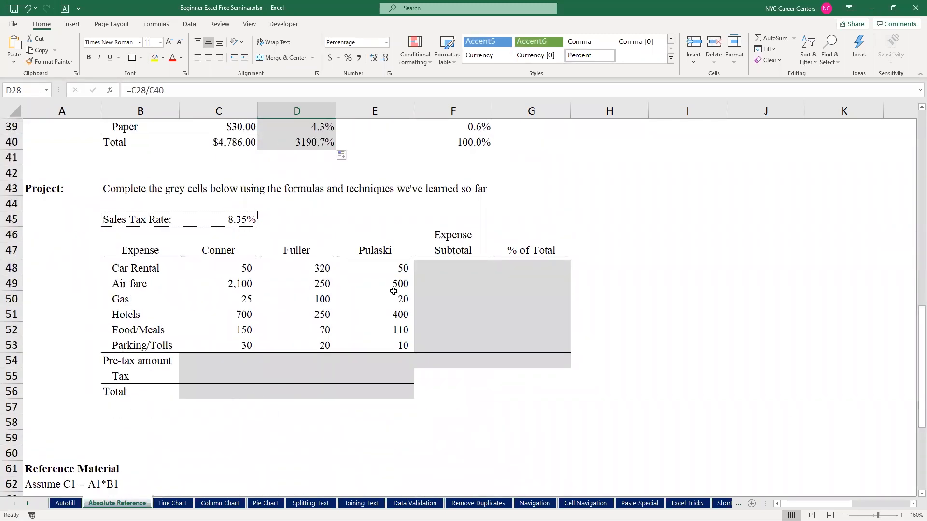
left_click(204, 360)
left_click_drag(276, 368, 420, 362)
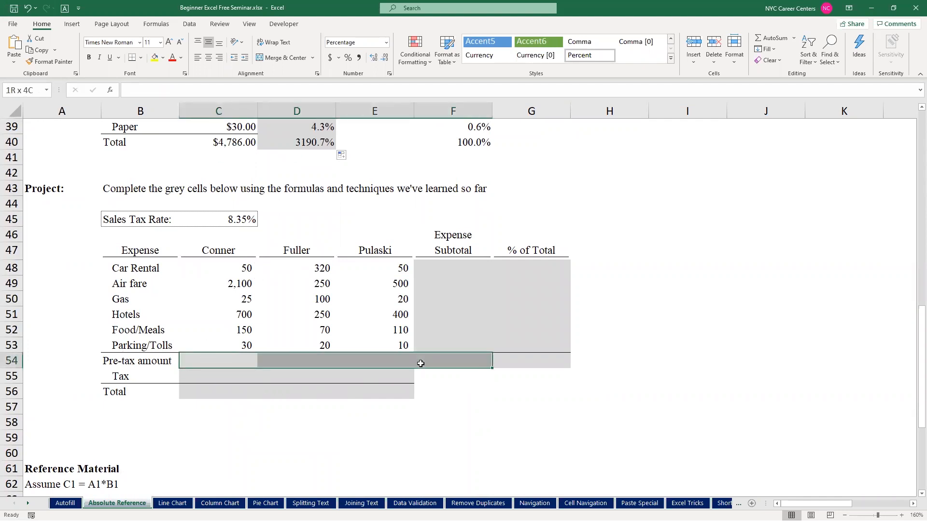
left_click(440, 276)
left_click_drag(441, 276, 449, 364)
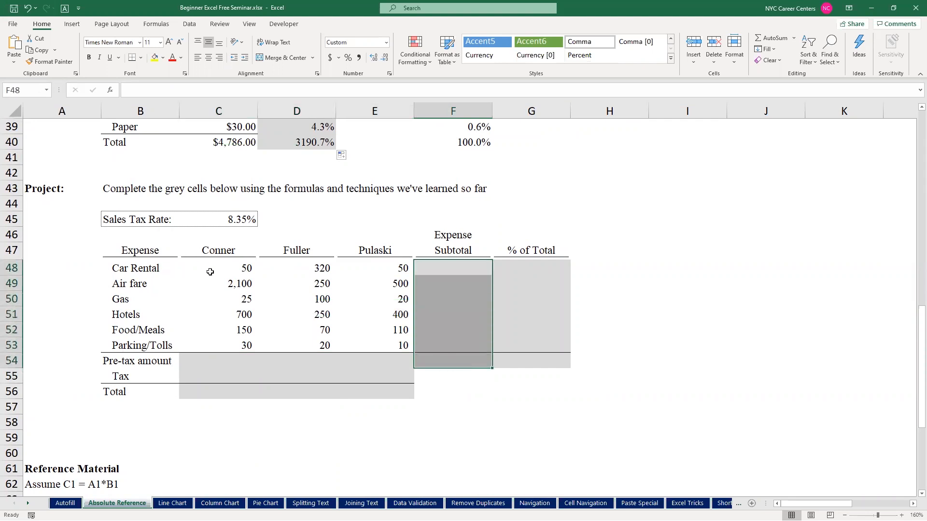
left_click_drag(203, 256, 445, 350)
left_click_drag(234, 268, 427, 363)
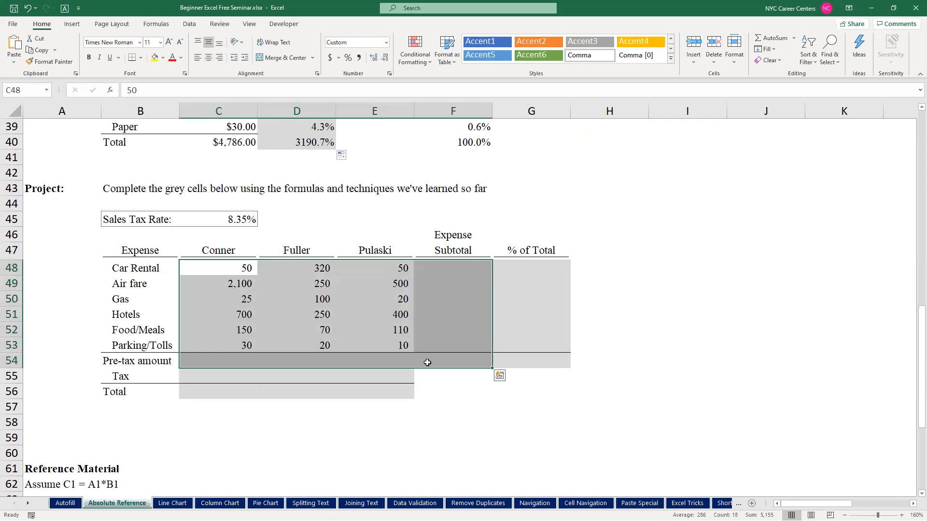
left_click(189, 26)
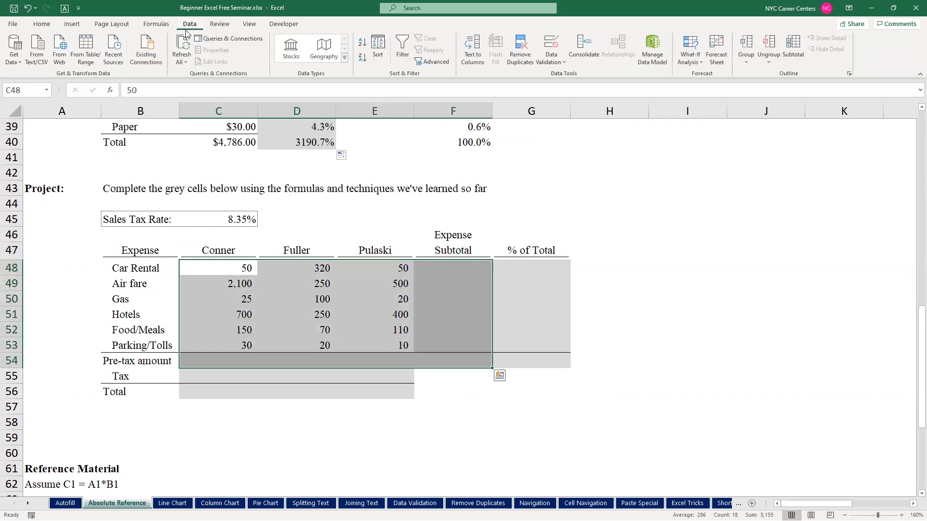
left_click(157, 25)
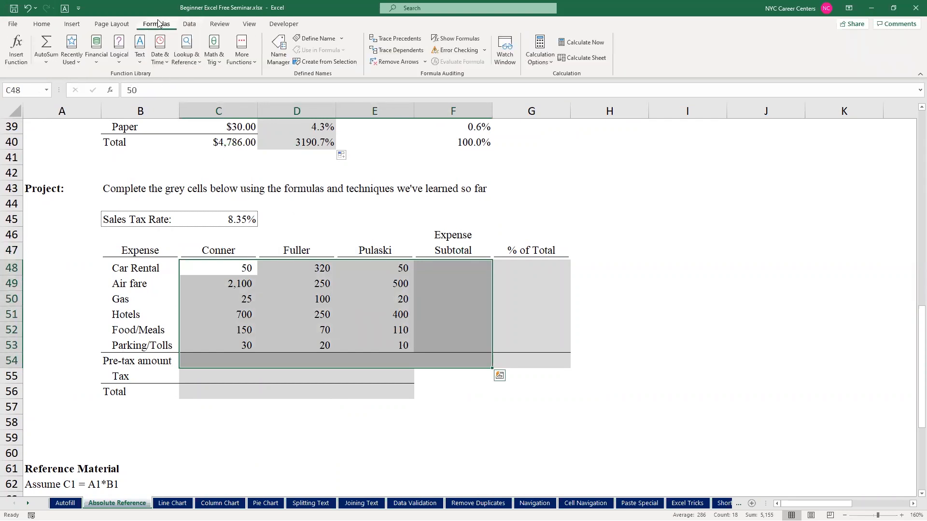
left_click(45, 44)
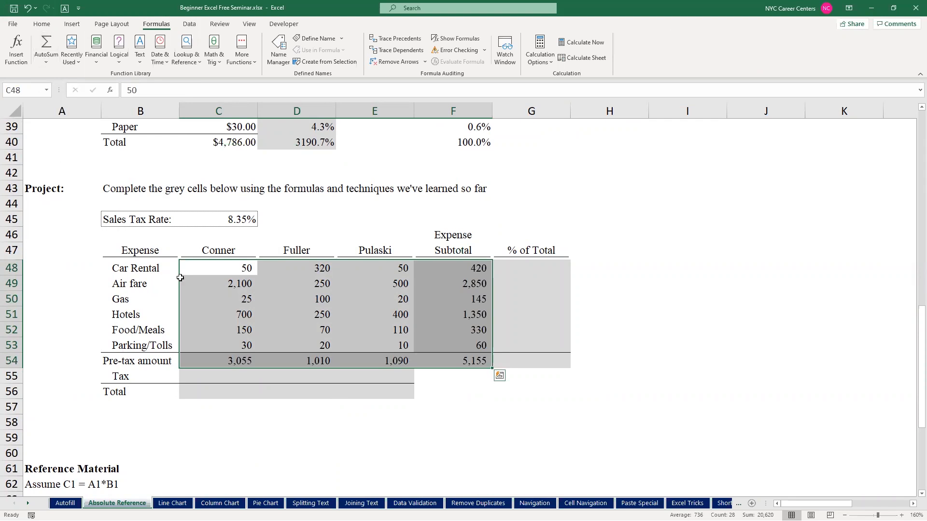
Enter the Tax formula =C54*$C$45 in C55, locking the sales tax rate reference
left_click(213, 375)
type("=")
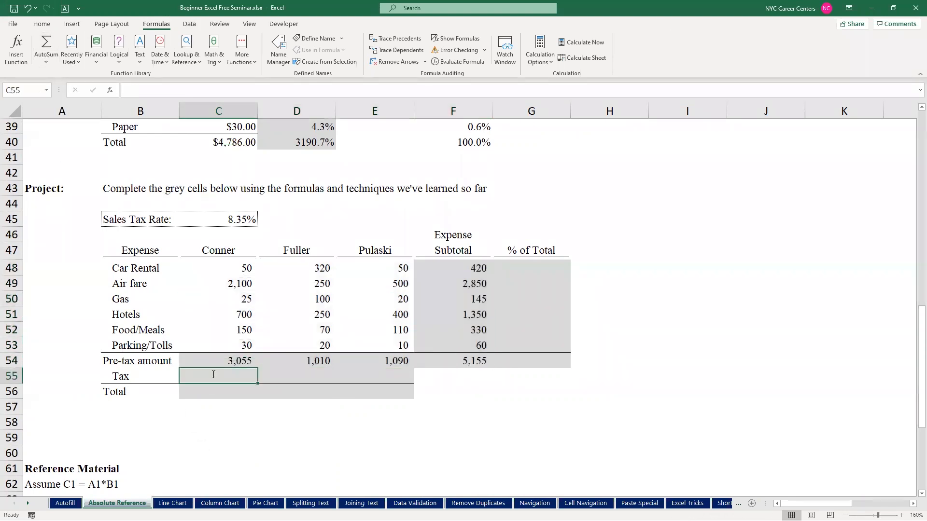
key("Up")
type("*")
key("Up")
key("Up")
key("Up")
key("Up")
key("Up")
key("Up")
key("Up")
key("Up")
key("Up")
key("Up")
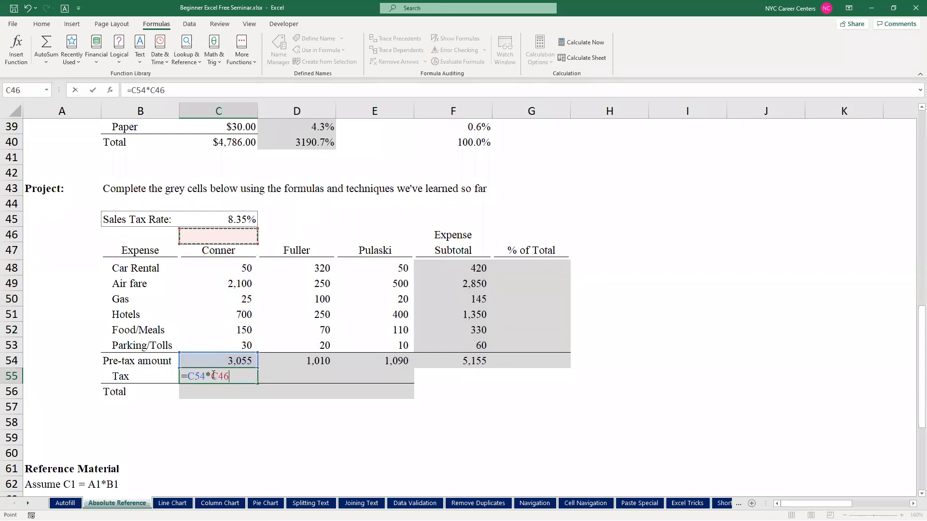
key("F4")
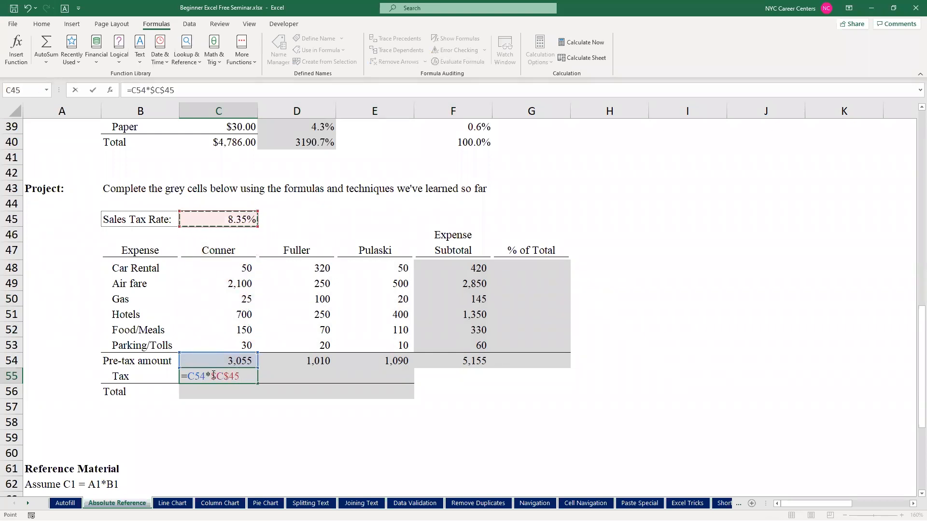
key("Return")
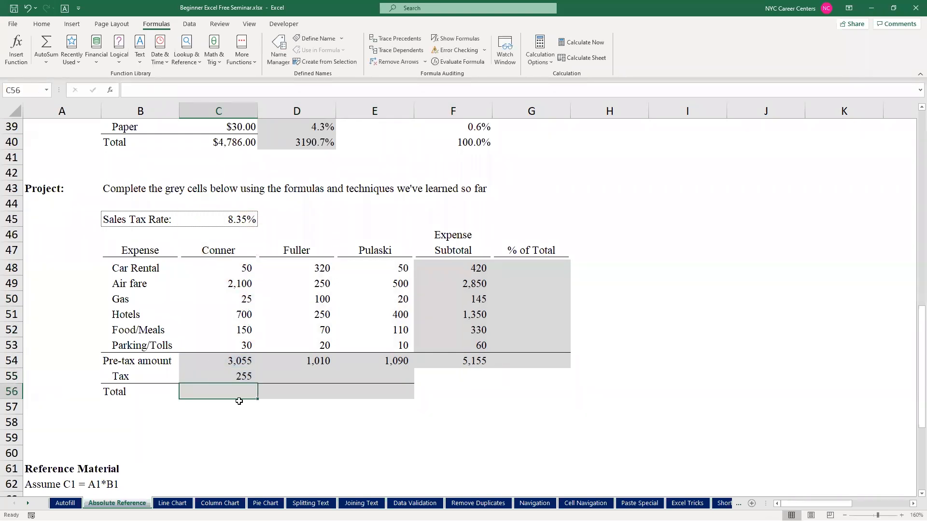
Fill the Tax formula from C55 across the row through E55
left_click(249, 377)
left_click_drag(252, 384, 389, 385)
left_click(393, 399)
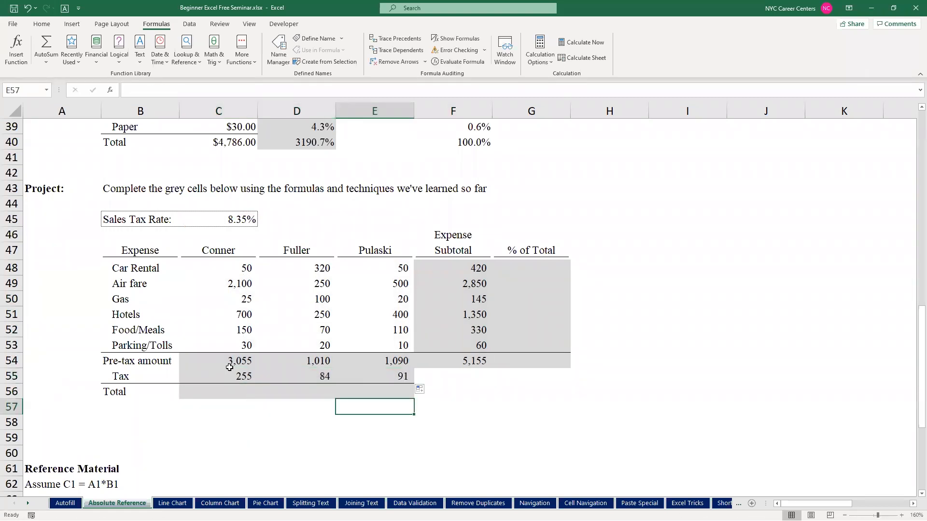
AutoSum the pre-tax amounts and taxes in C54:E55 to complete the Total row in C56:E56
left_click(231, 361)
left_click_drag(231, 361, 360, 376)
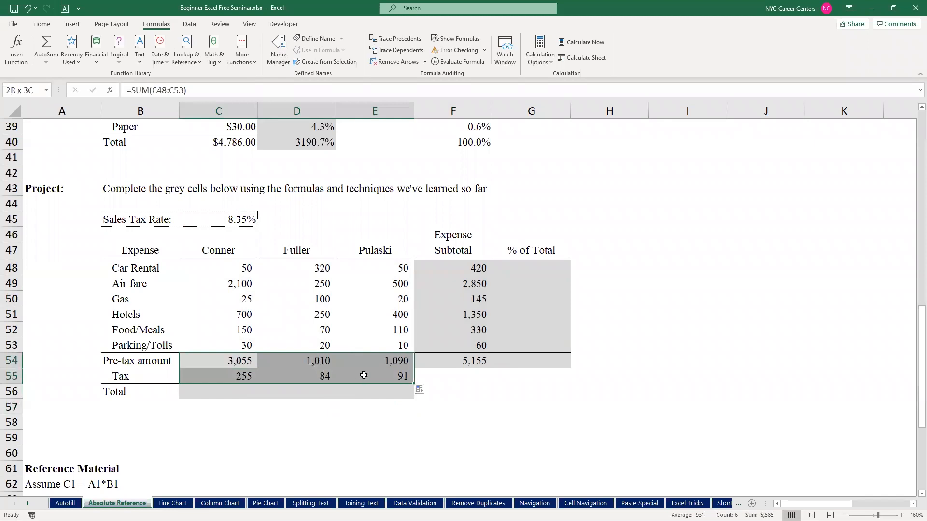
left_click(53, 43)
Enter the % of Total formula =F48/$F$54 for Car Rental in G48, locking the reference to the subtotal's total
left_click(528, 263)
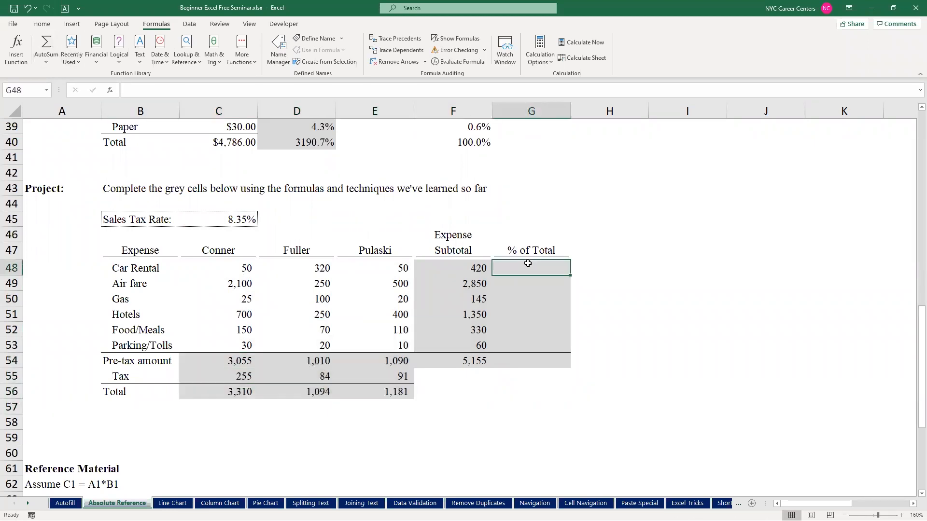
type("=")
key("Left")
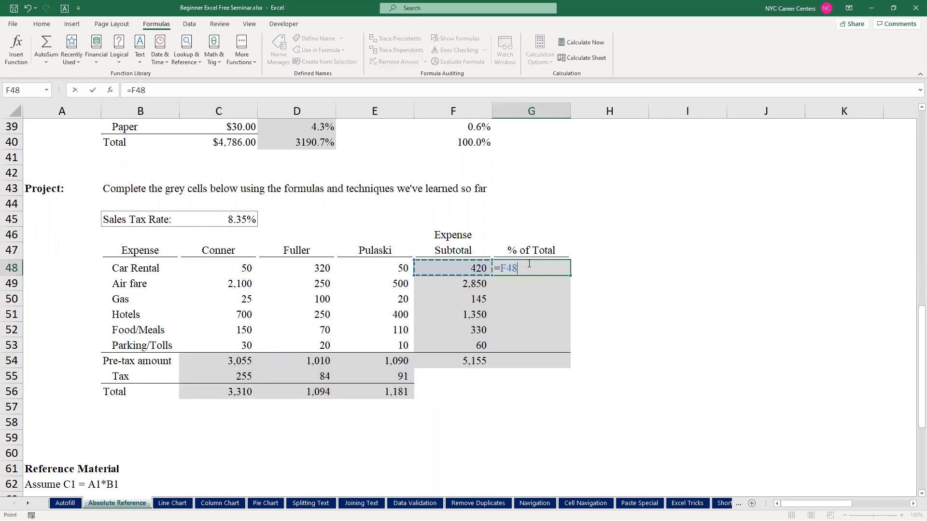
type("/")
key("Down")
key("Down")
key("Down")
key("Down")
key("Down")
key("Down")
key("Left")
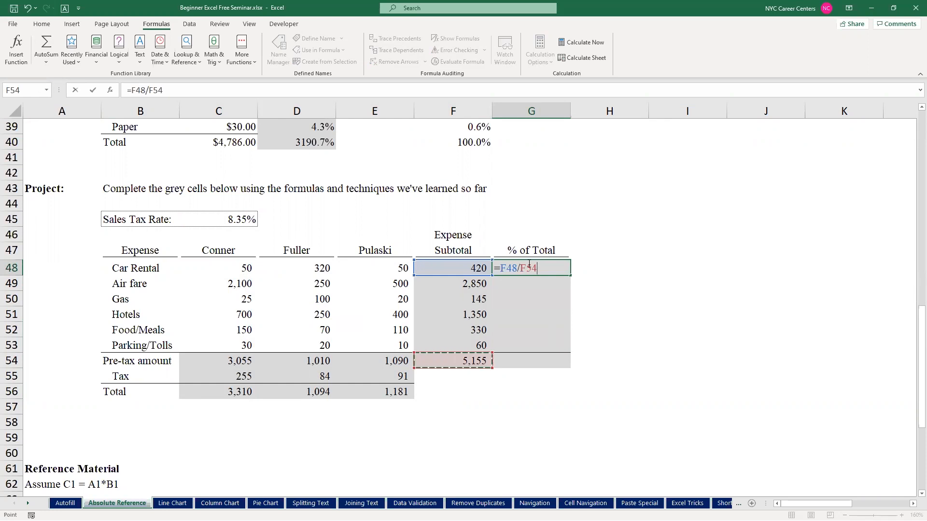
key("F4")
key("Return")
Fill the % of Total formula from G48 down through G54 without formatting
left_click(545, 269)
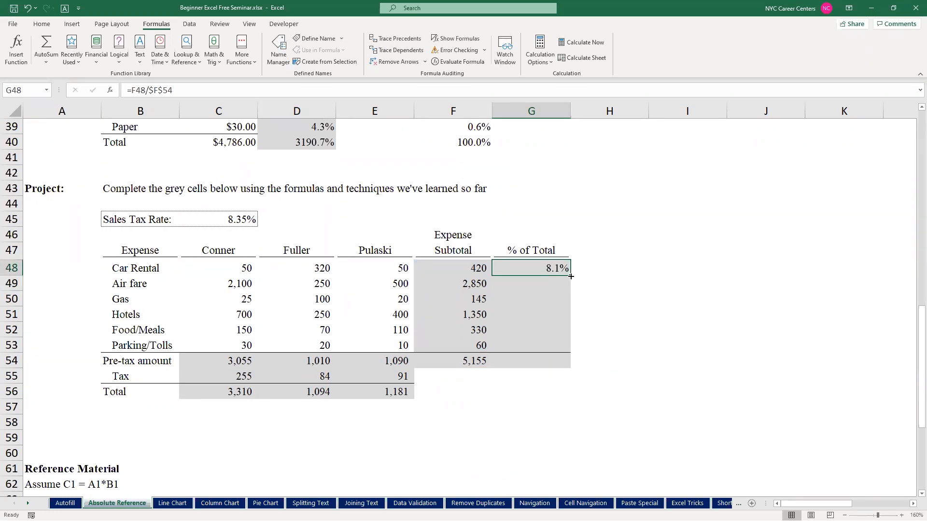
left_click_drag(570, 276, 571, 367)
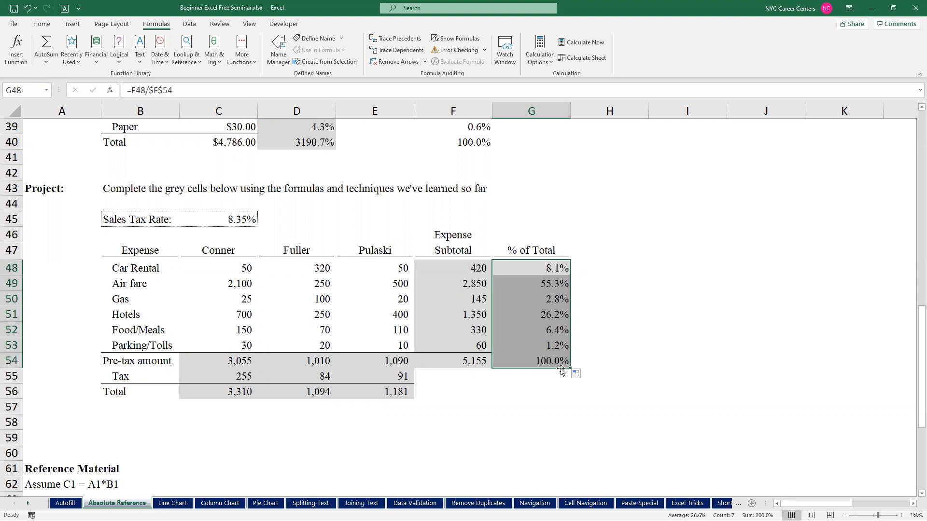
left_click(584, 375)
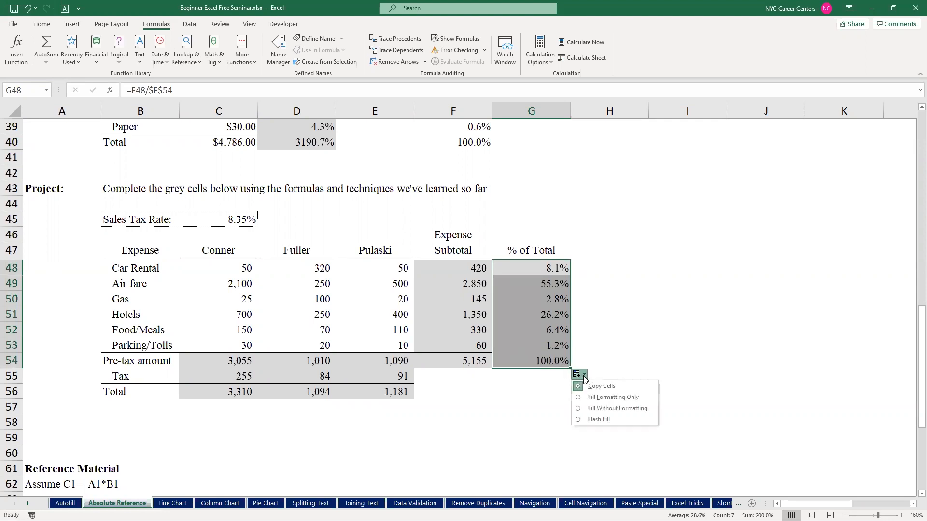
left_click(596, 409)
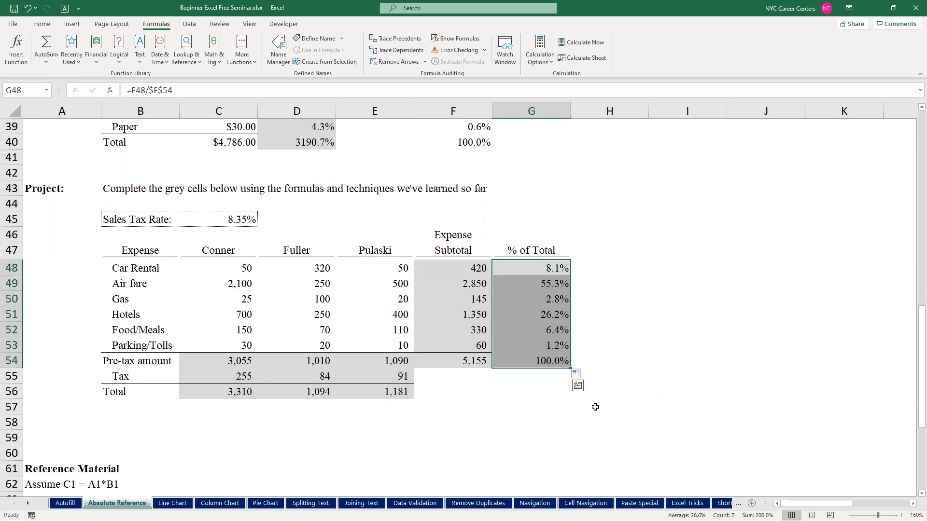
left_click(542, 411)
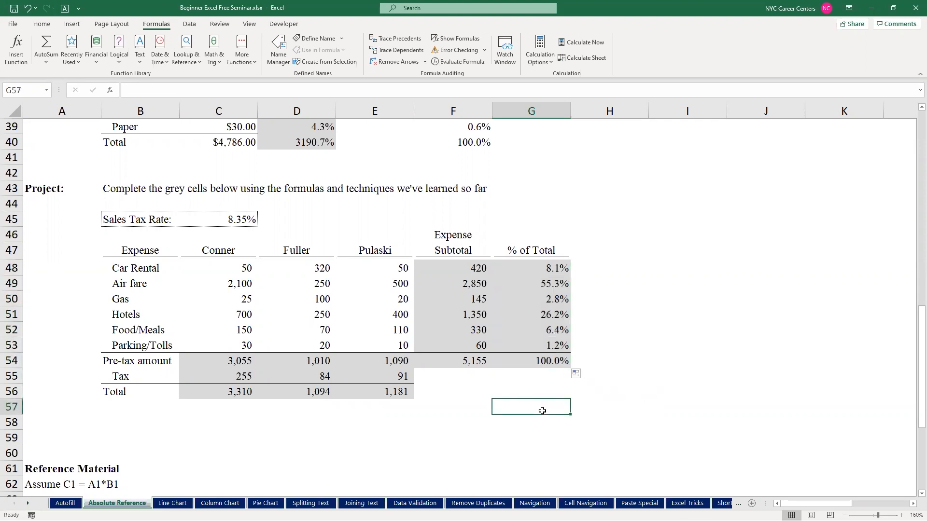
Switch to the Line Chart worksheet and zoom it to 150%
left_click(174, 503)
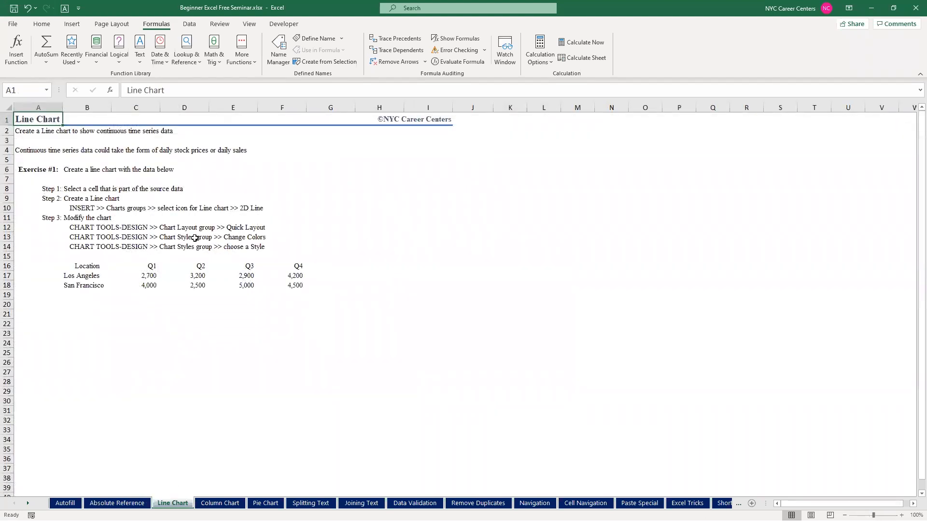
left_click(200, 294)
left_click(228, 273)
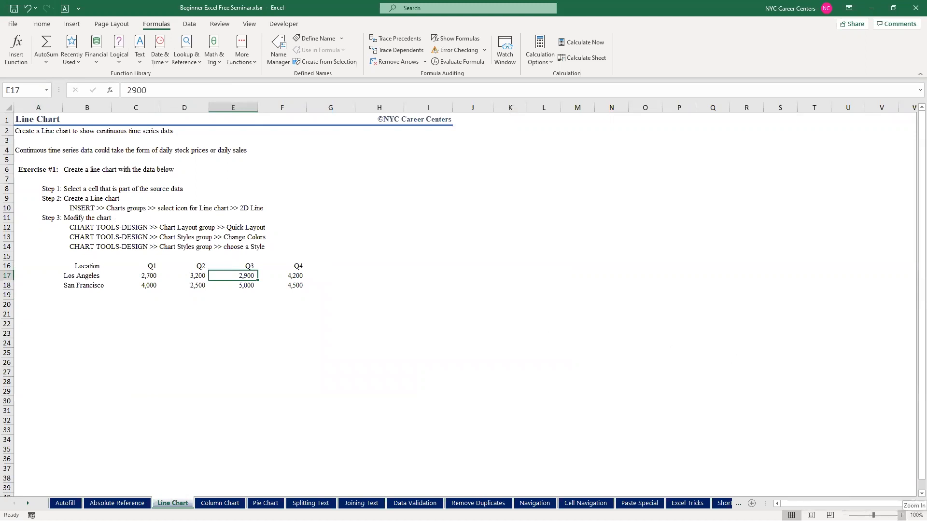
left_click(901, 515)
left_click(901, 515)
left_click(901, 515)
left_click(901, 515)
left_click(901, 515)
left_click_drag(846, 504, 787, 502)
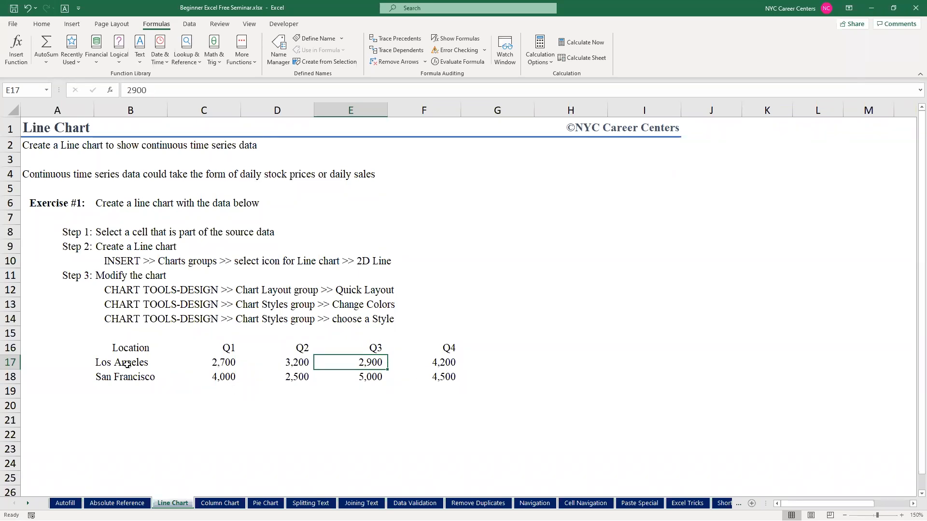
left_click_drag(131, 350, 447, 426)
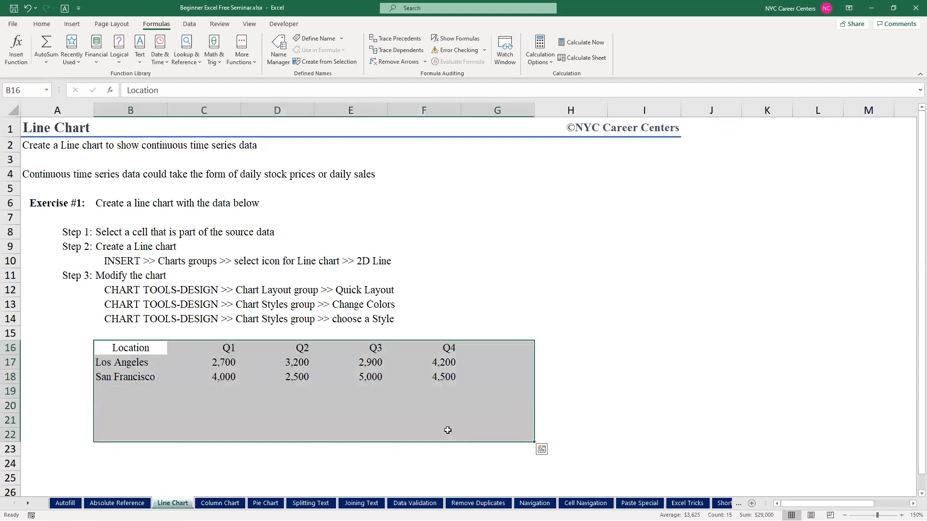
left_click_drag(134, 346, 542, 445)
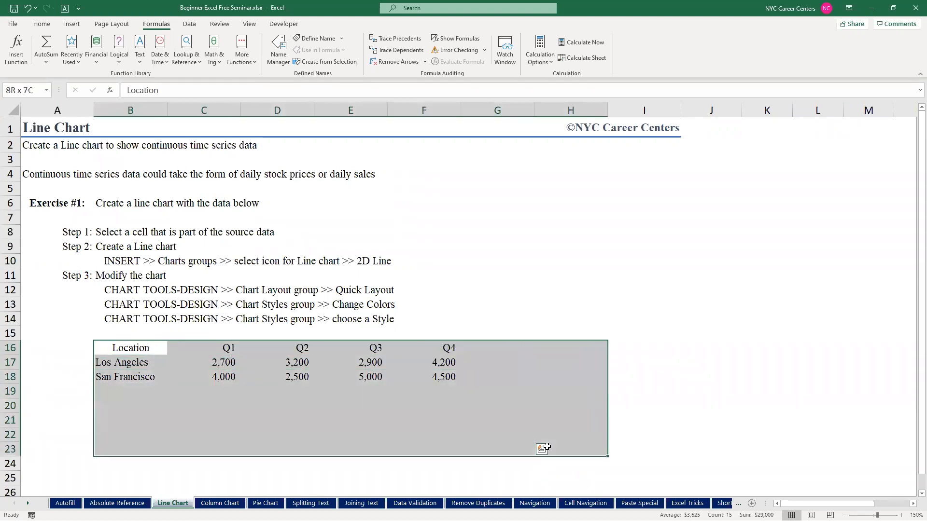
left_click(429, 357)
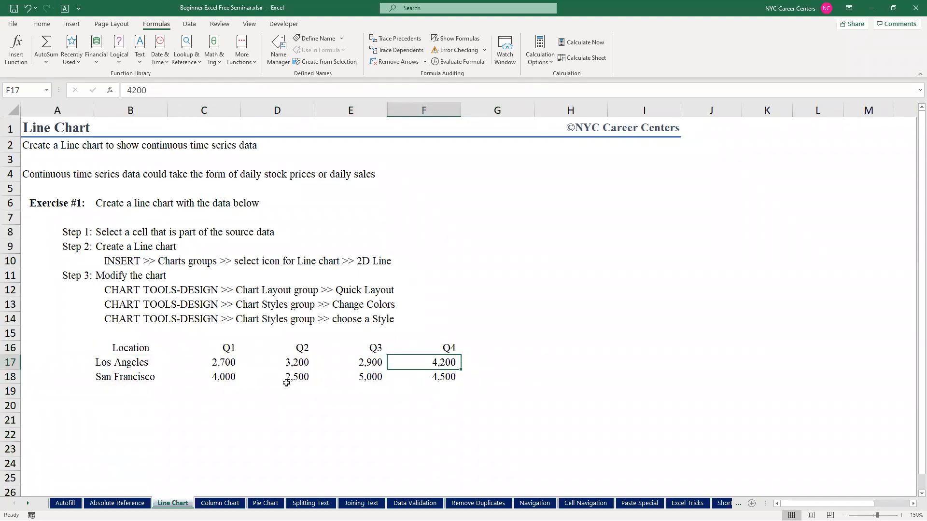
Insert a basic 2-D line chart from the Los Angeles and San Francisco quarterly data and place it beside the exercise, clear of the instructions
left_click(299, 366)
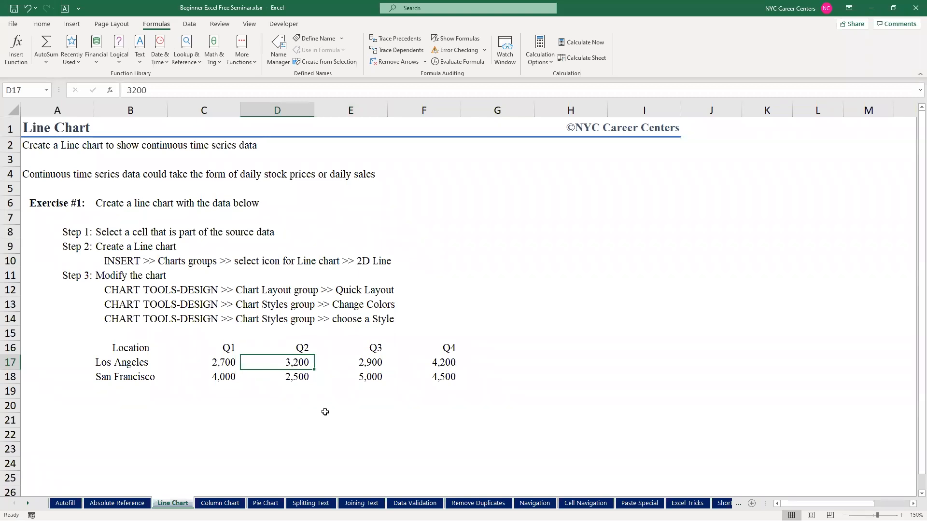
left_click(73, 25)
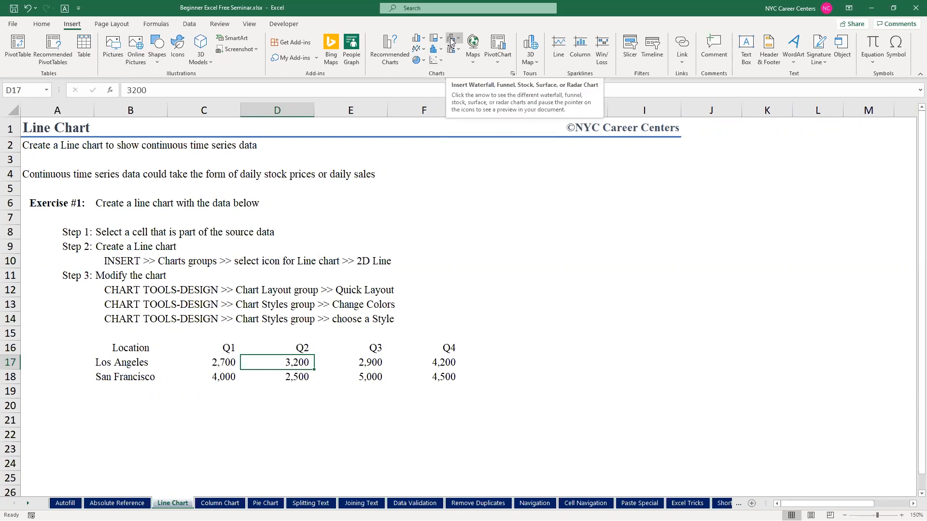
left_click(419, 49)
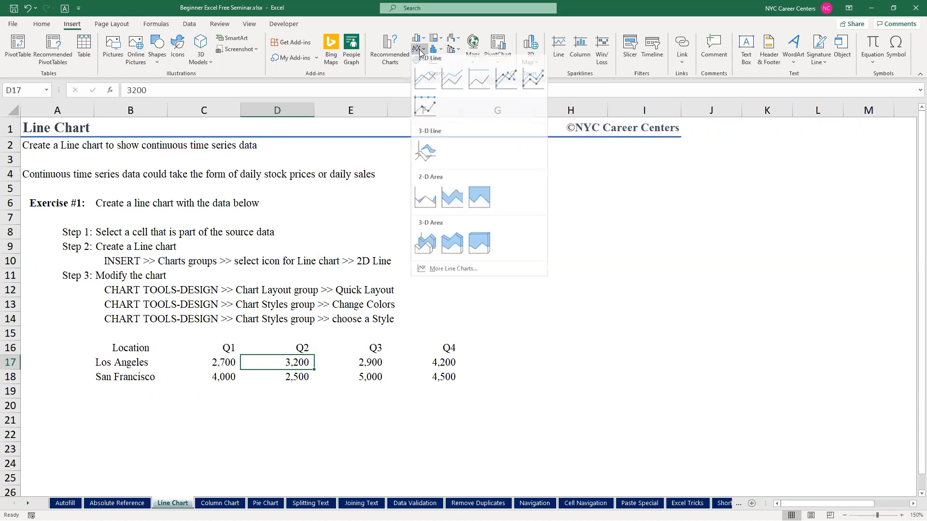
left_click(425, 83)
left_click_drag(385, 219, 600, 238)
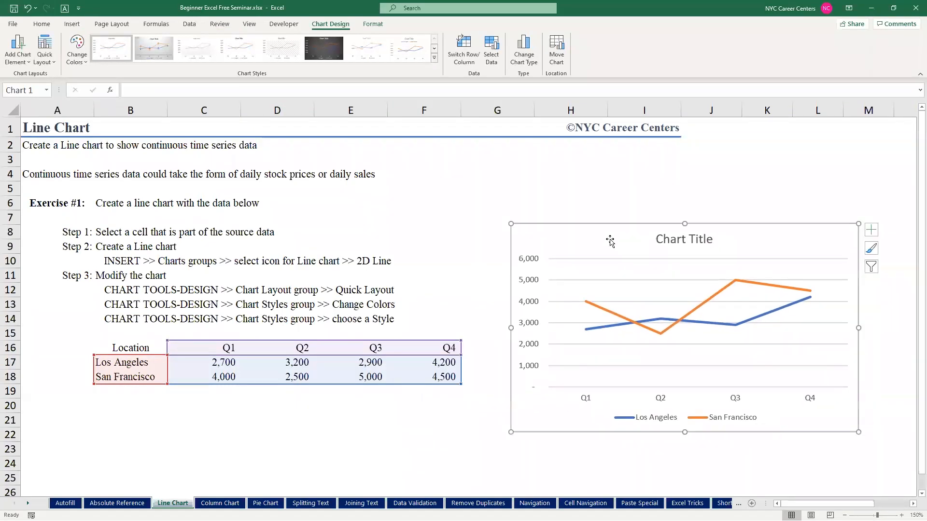
left_click(445, 231)
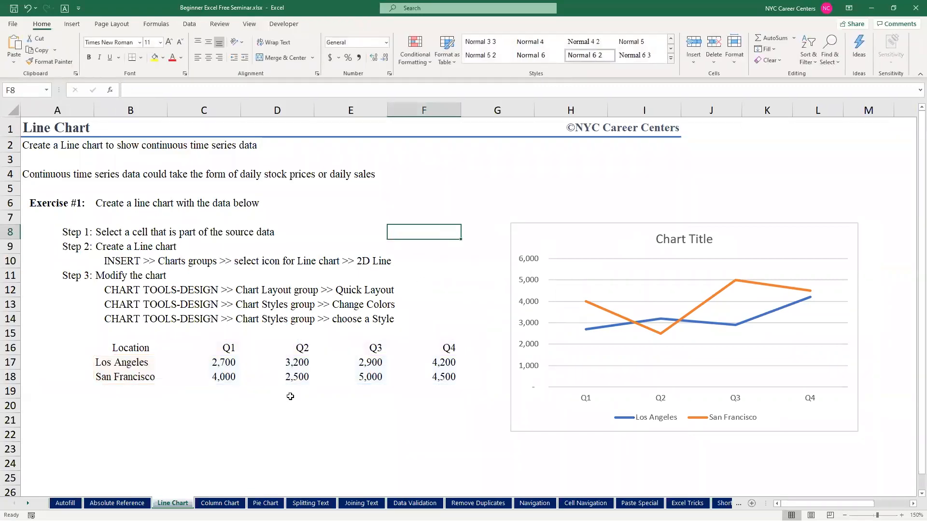
left_click(285, 377)
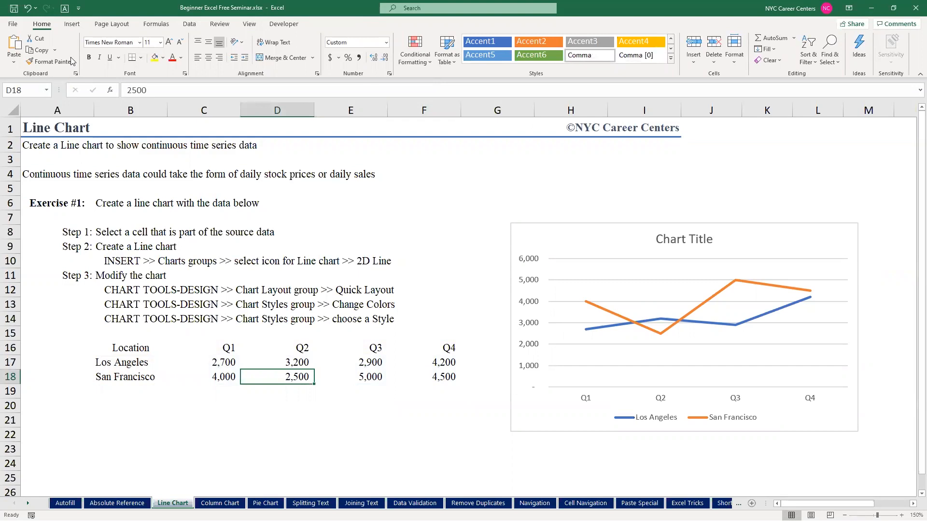
left_click(72, 24)
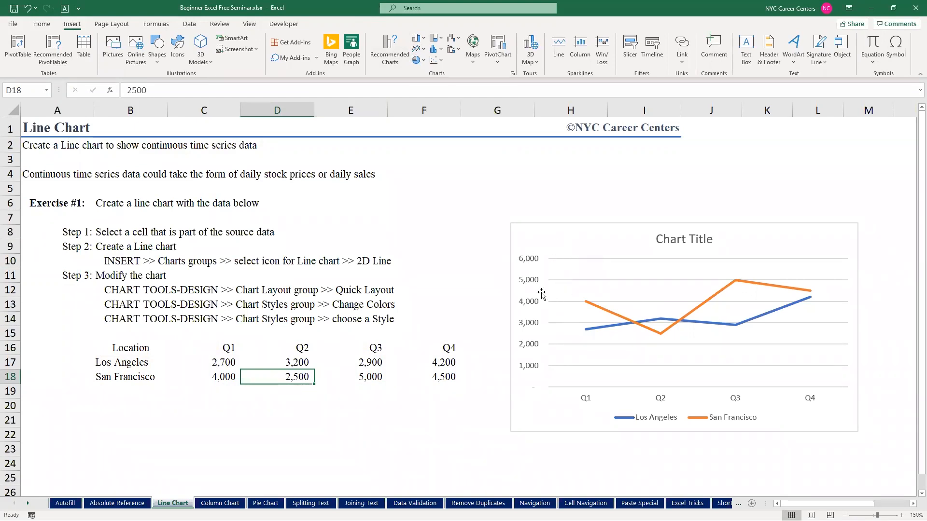
Apply quick Layout 1 to the line chart, with a vertical axis title and the legend beside the plot
left_click(556, 243)
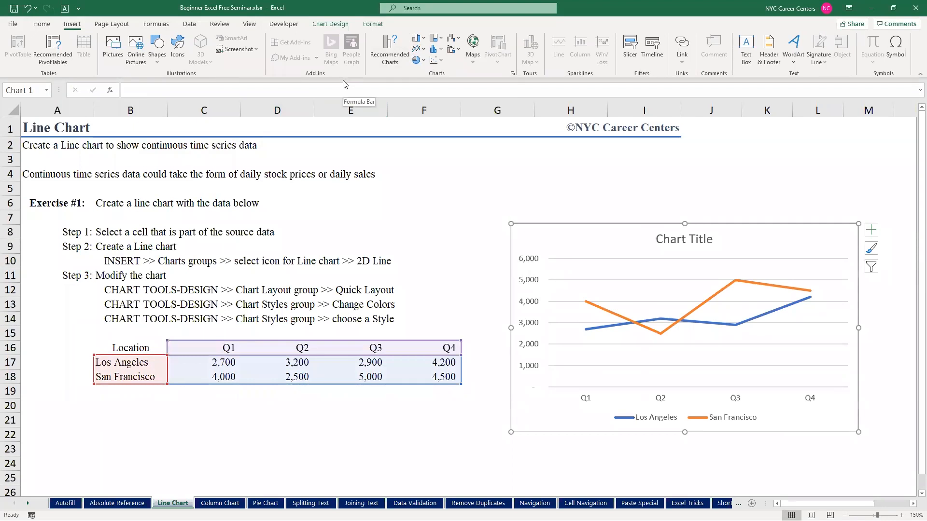
left_click(331, 24)
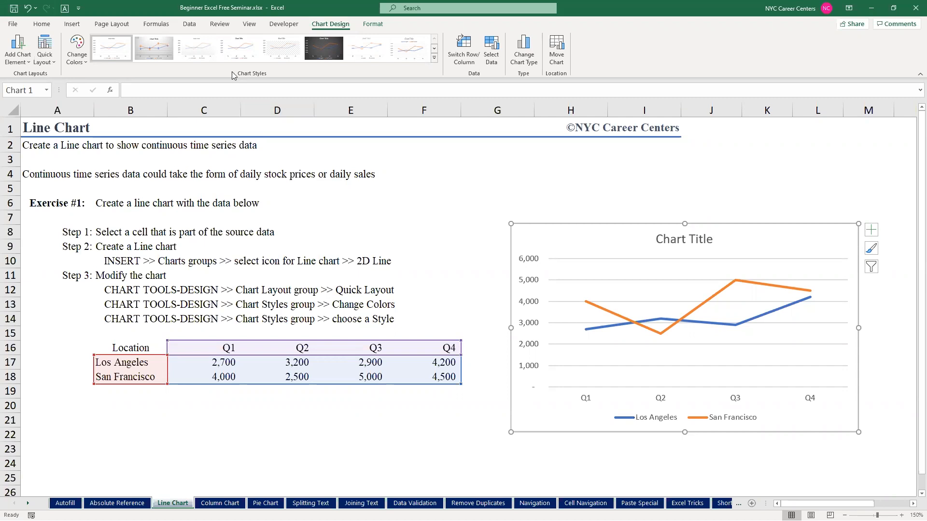
left_click(44, 58)
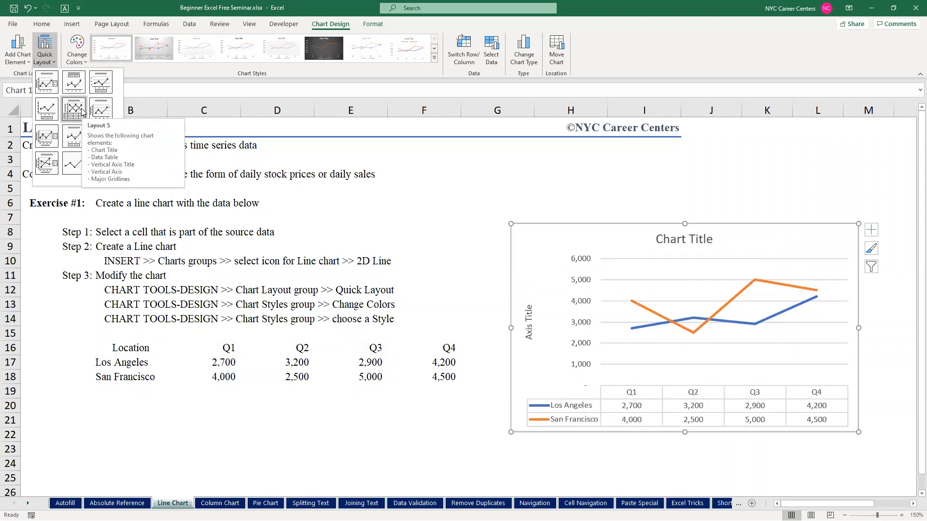
left_click(48, 83)
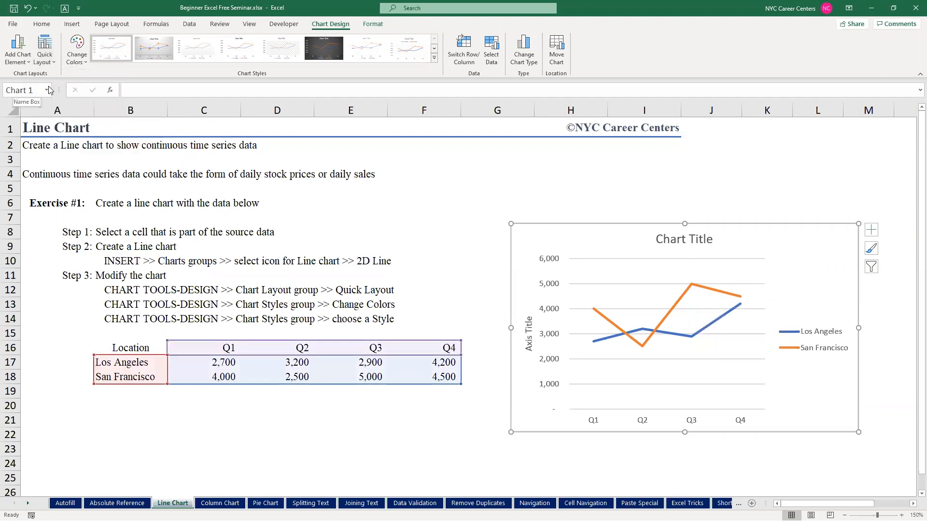
Recolor the line chart with the Colorful palette that starts with green and light blue, and apply chart Style 9
left_click(81, 62)
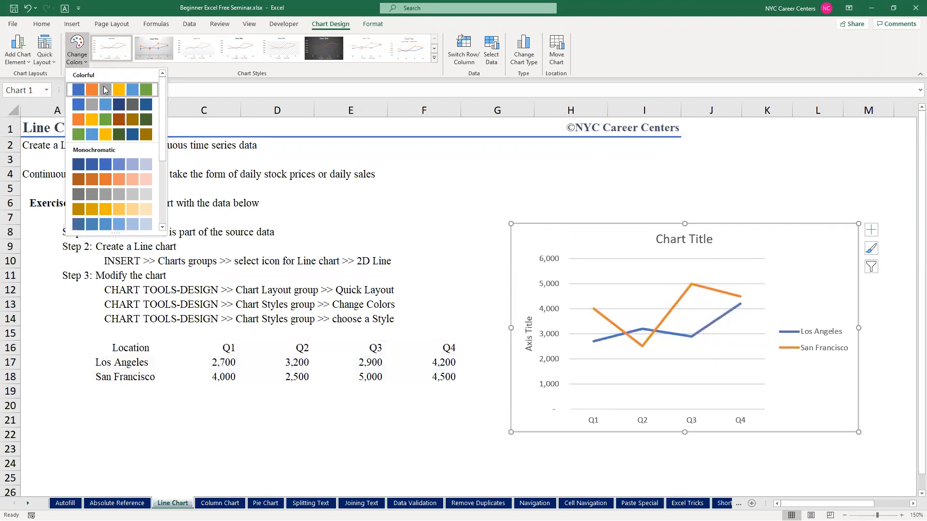
scroll(116, 147, "down", 2)
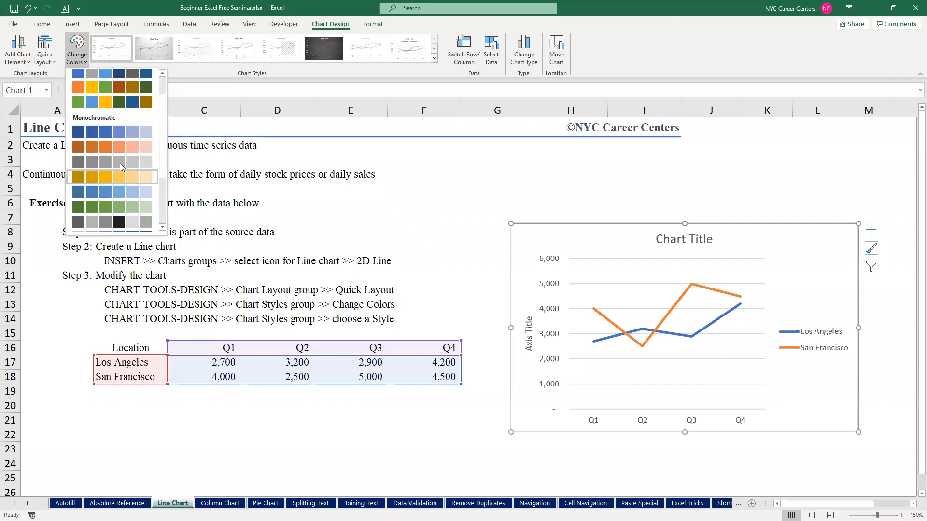
left_click(103, 104)
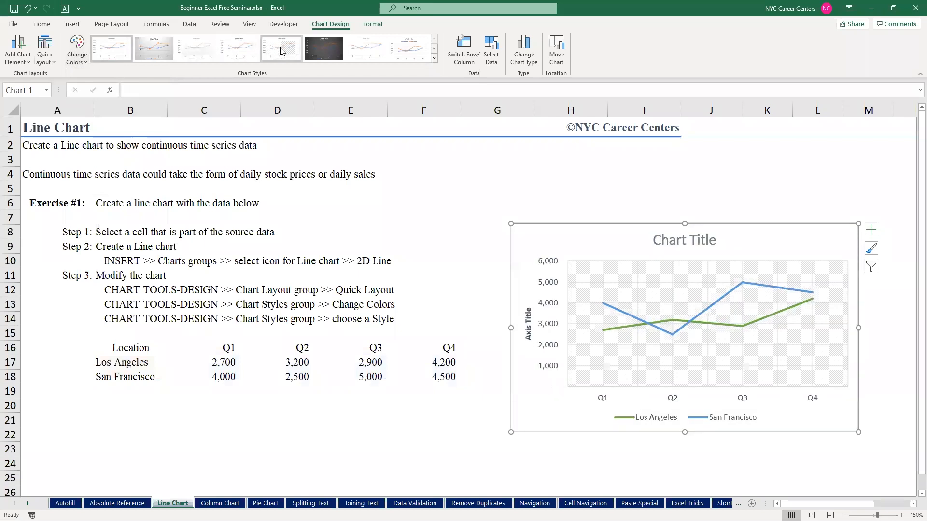
left_click(434, 57)
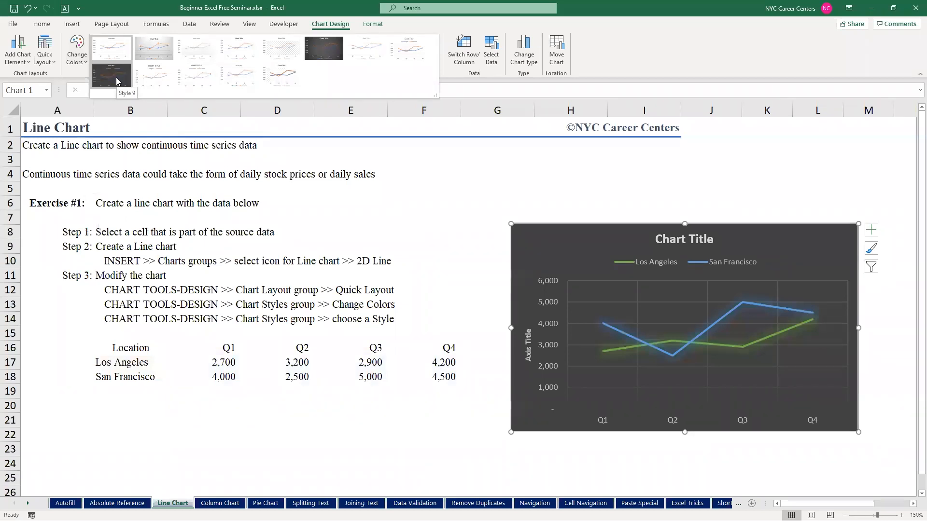
left_click(116, 78)
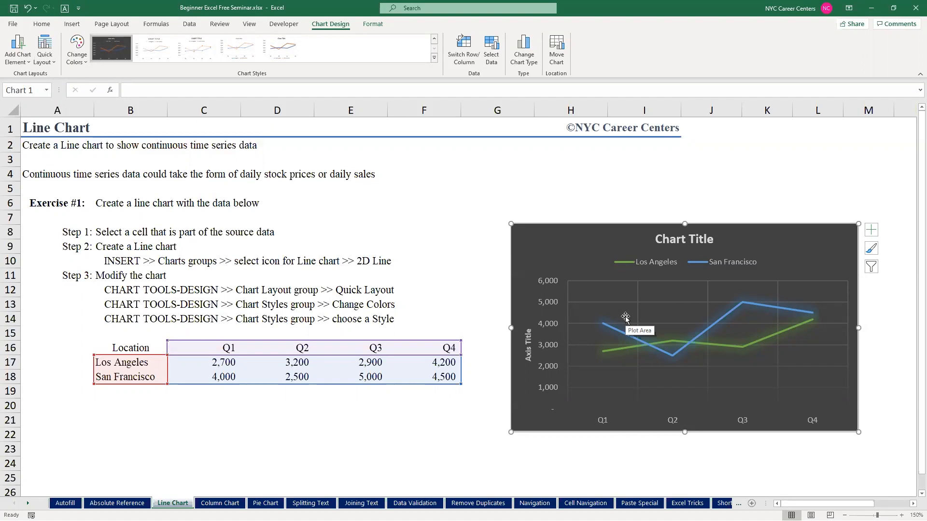
On the Column Chart worksheet, insert a 2-D clustered column chart of the product revenue data and place it beside the table in columns I to M
left_click(228, 504)
left_click(135, 226)
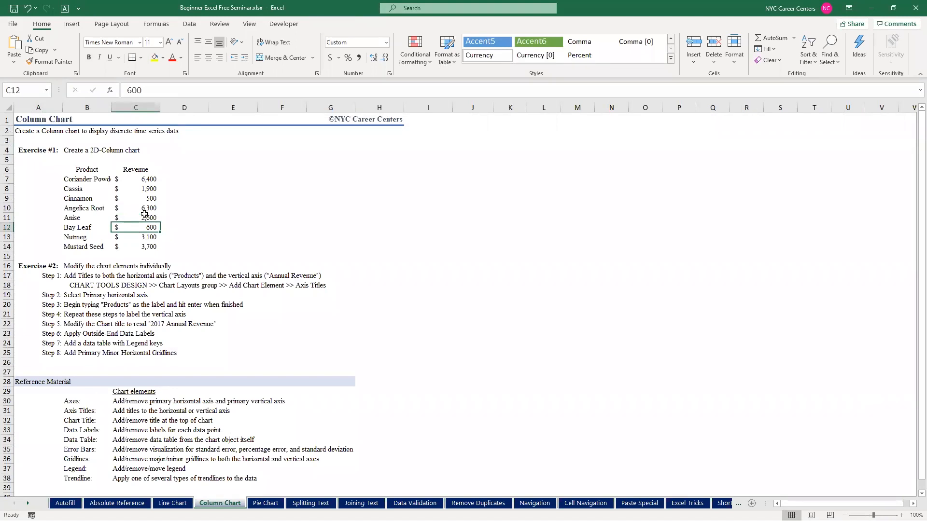
left_click(72, 25)
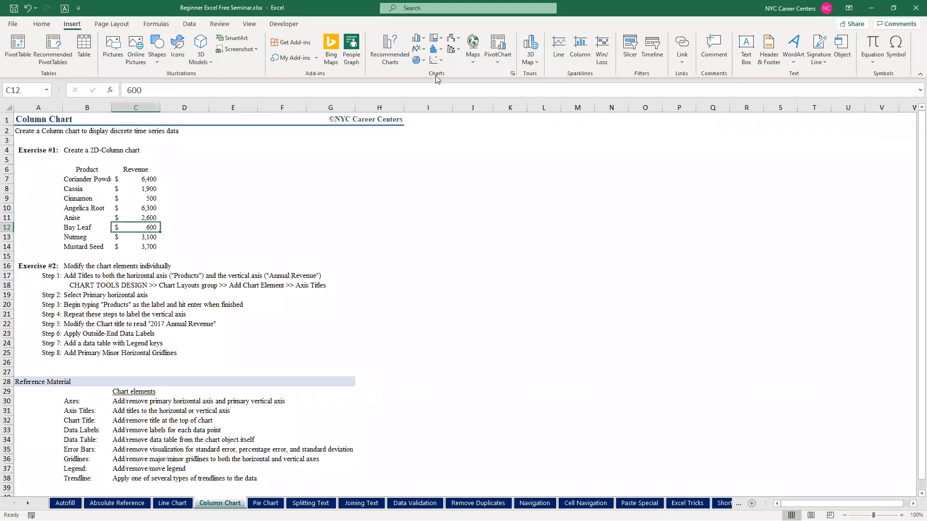
left_click(417, 41)
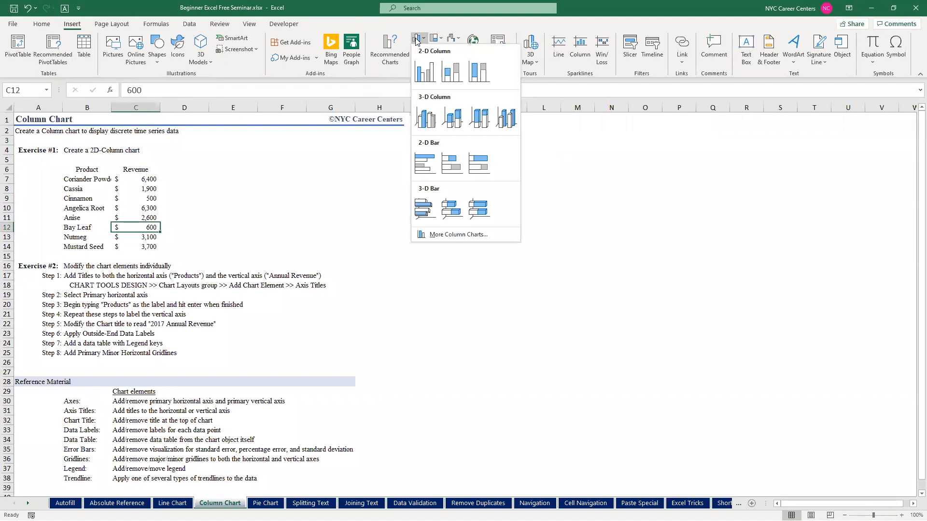
left_click(422, 73)
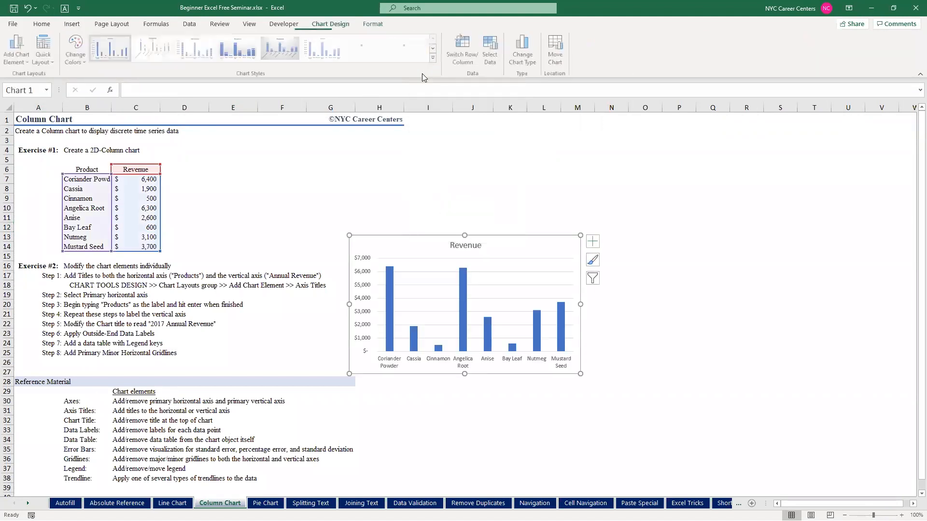
left_click_drag(417, 244, 459, 166)
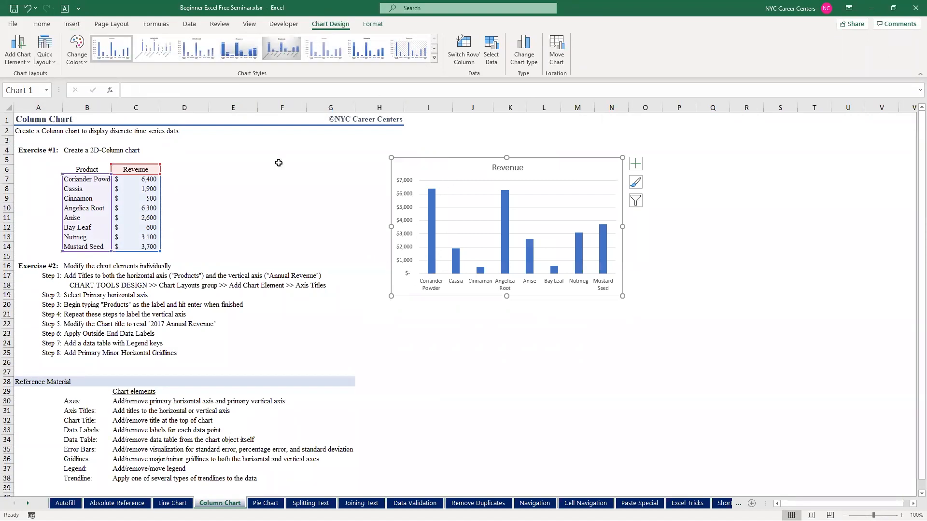
left_click(47, 61)
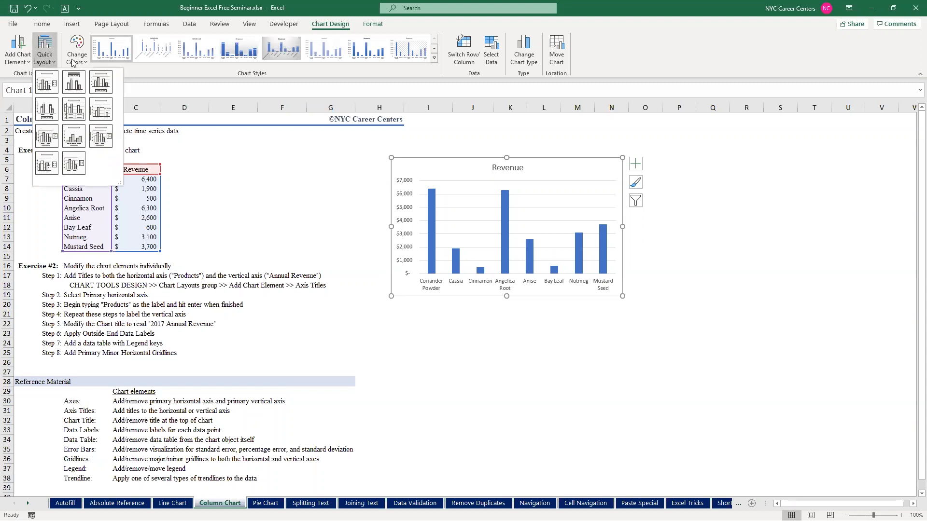
left_click(73, 62)
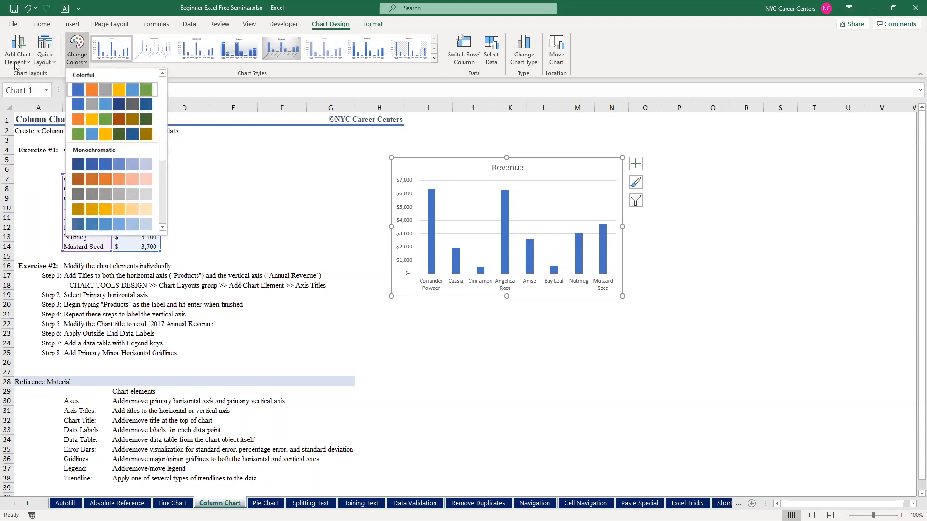
left_click(235, 165)
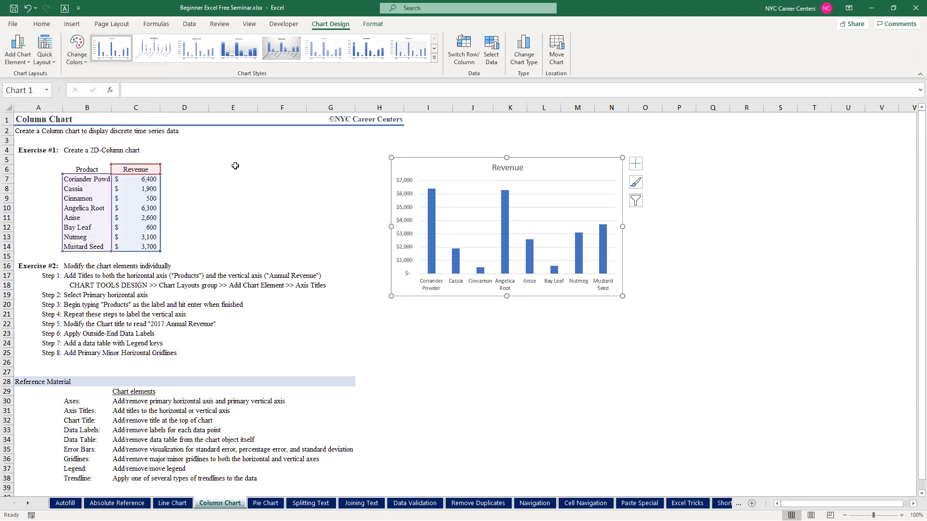
Add Outside End data labels to the revenue column chart and enlarge the chart to reach about column T and row 34
left_click(22, 61)
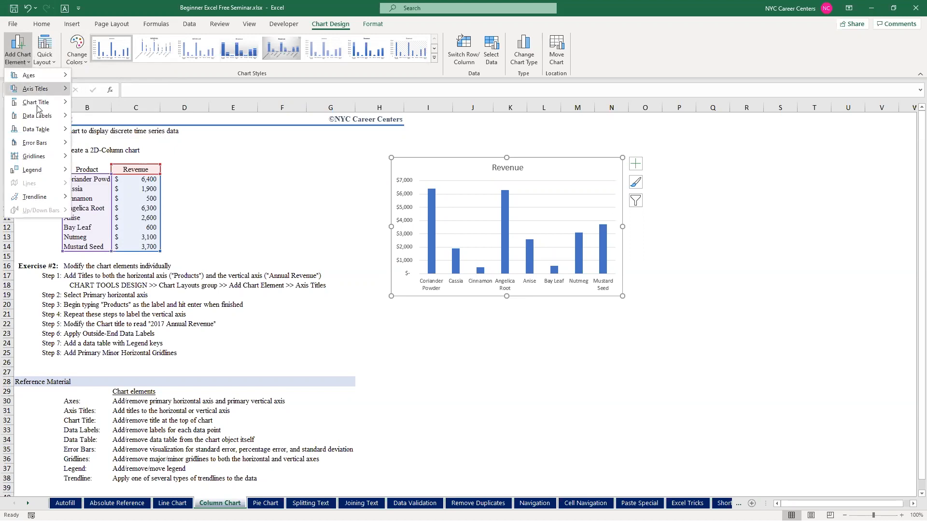
mouse_move(37, 118)
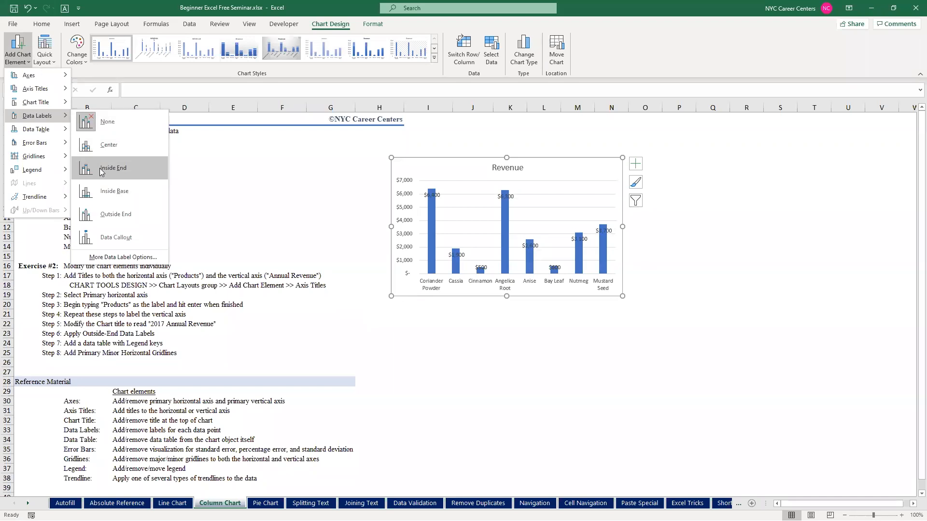
left_click(109, 214)
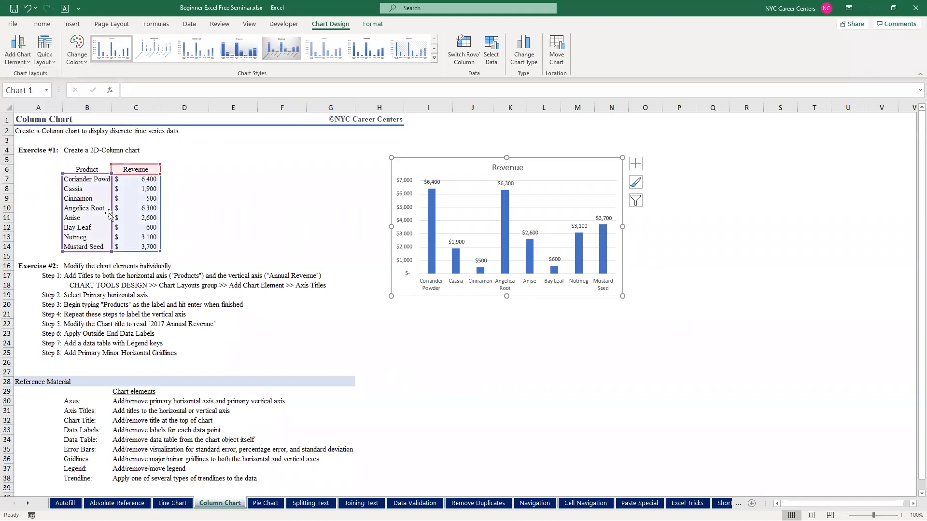
left_click_drag(623, 298, 807, 439)
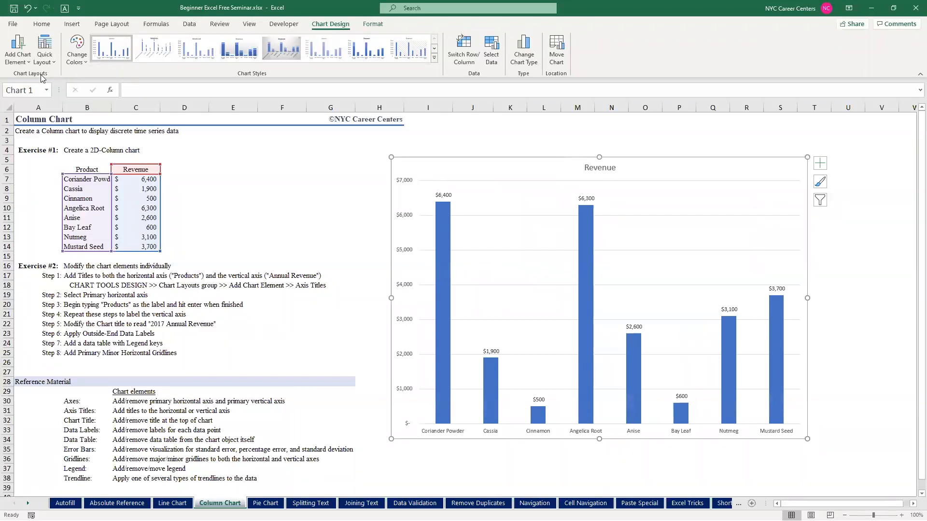
Add Primary Minor Horizontal gridlines to the revenue column chart
left_click(25, 62)
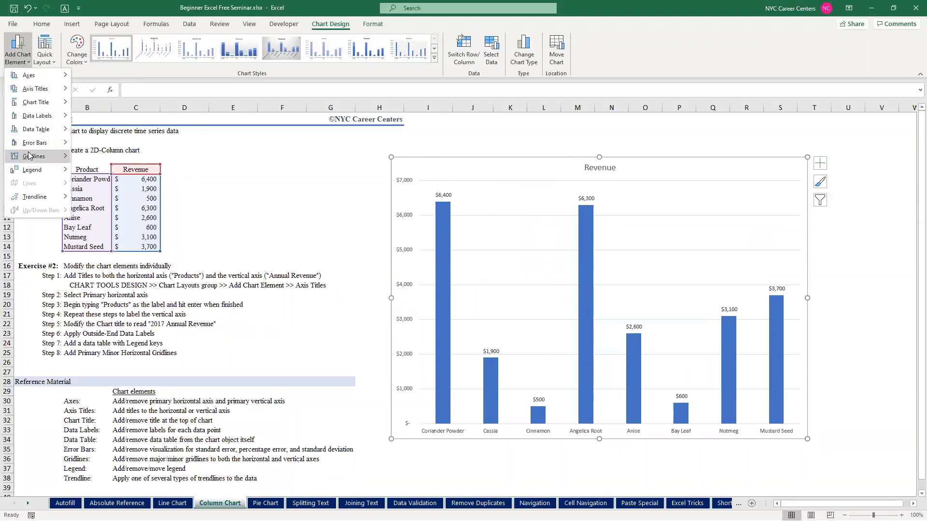
mouse_move(29, 156)
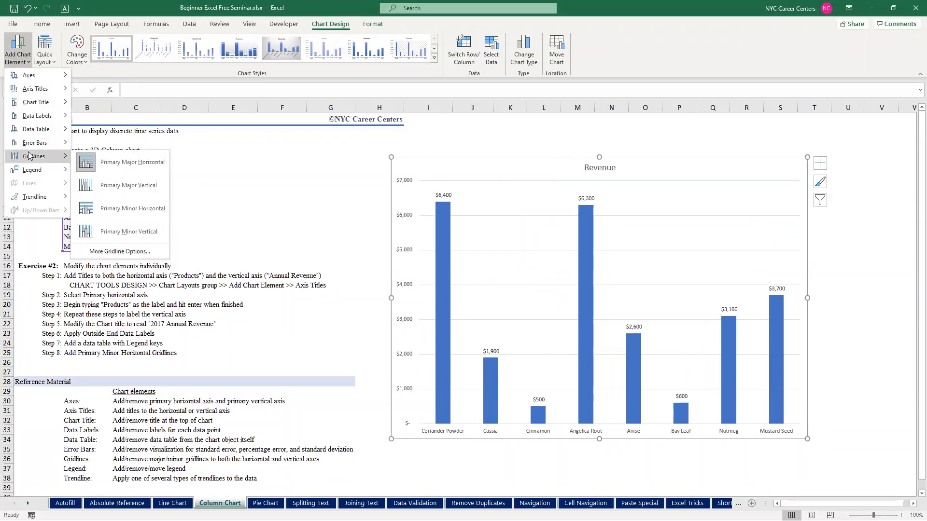
left_click(117, 208)
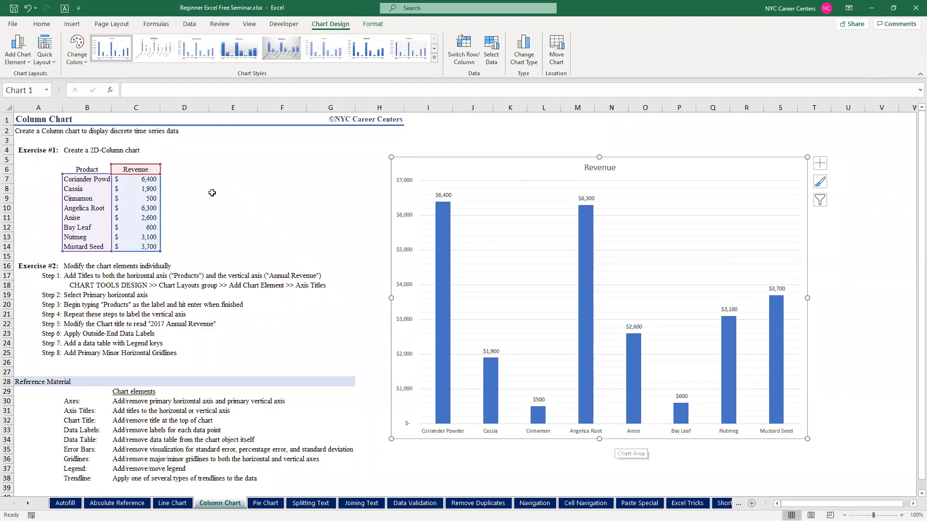
Add a primary horizontal axis title to the column chart and label it "Products"
left_click(19, 61)
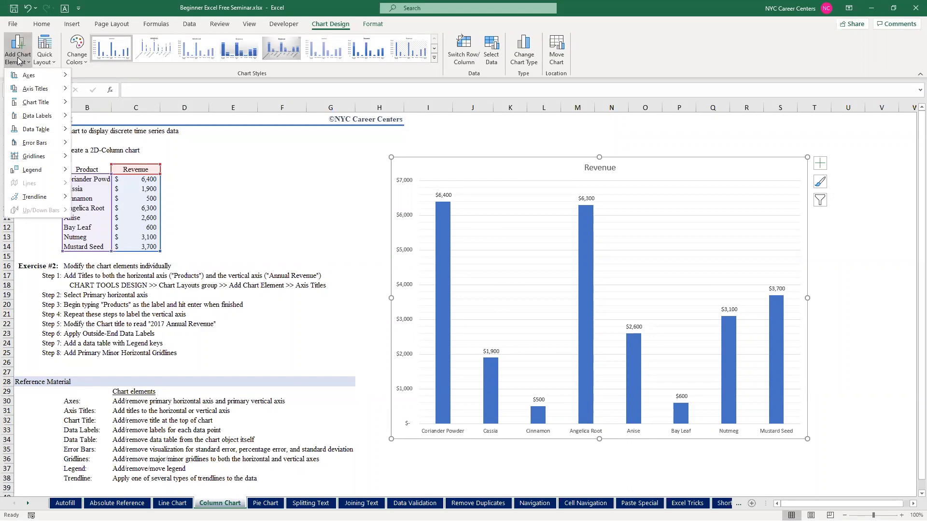
mouse_move(28, 91)
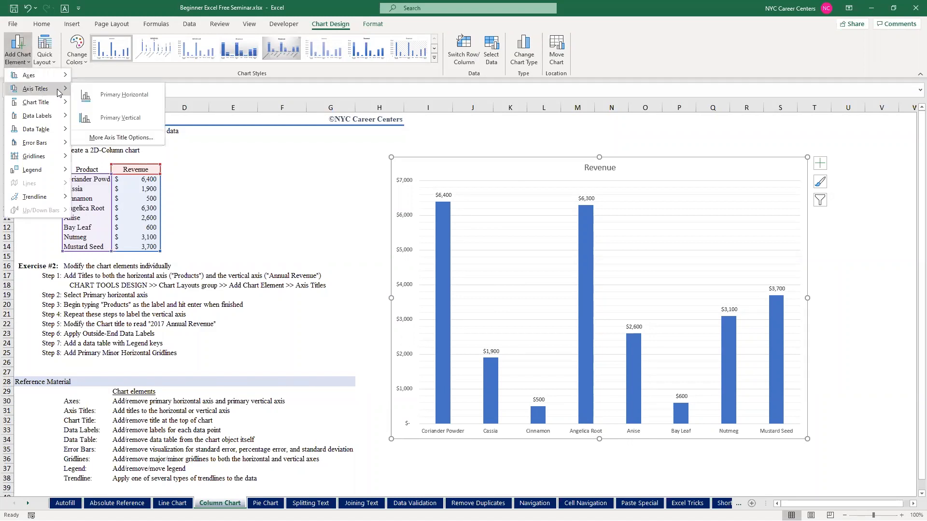
left_click(117, 95)
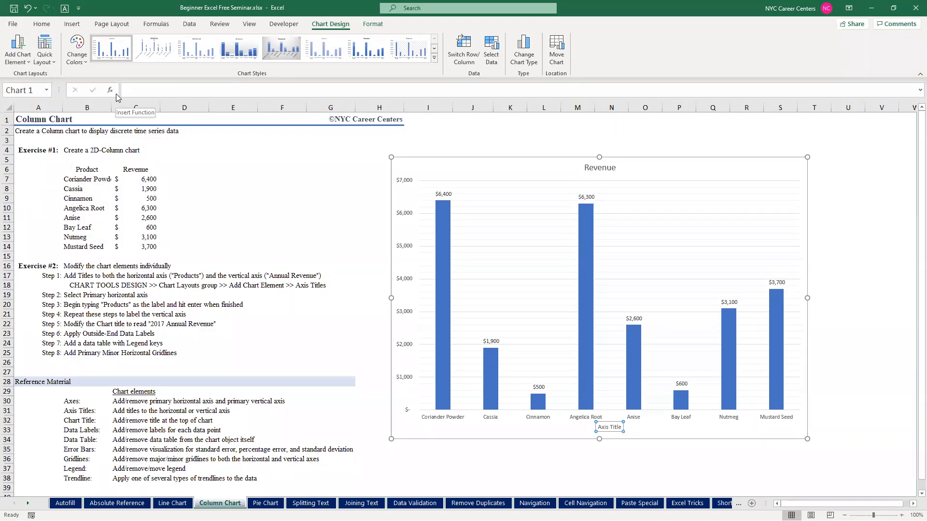
type("Products")
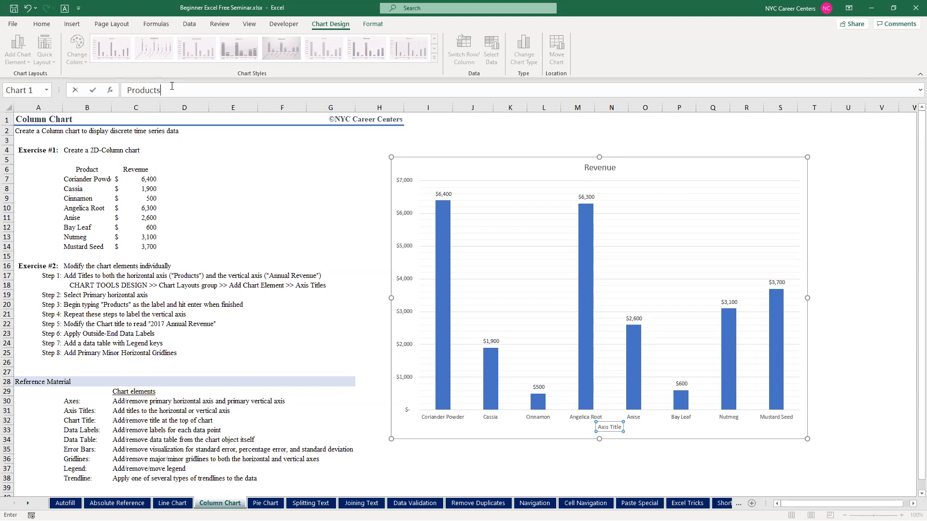
key("Return")
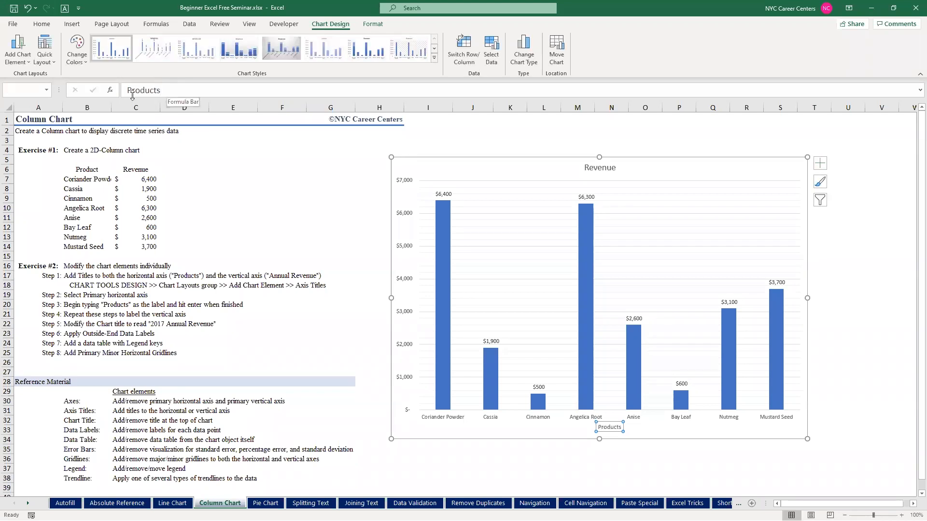
Add a primary vertical axis title to the column chart and label it "Annual Revenue"
left_click(20, 60)
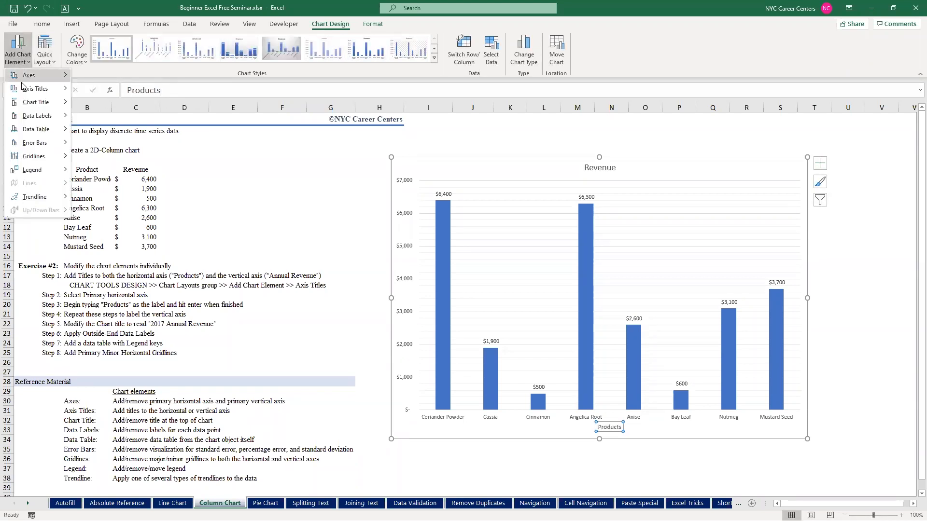
mouse_move(24, 88)
left_click(102, 120)
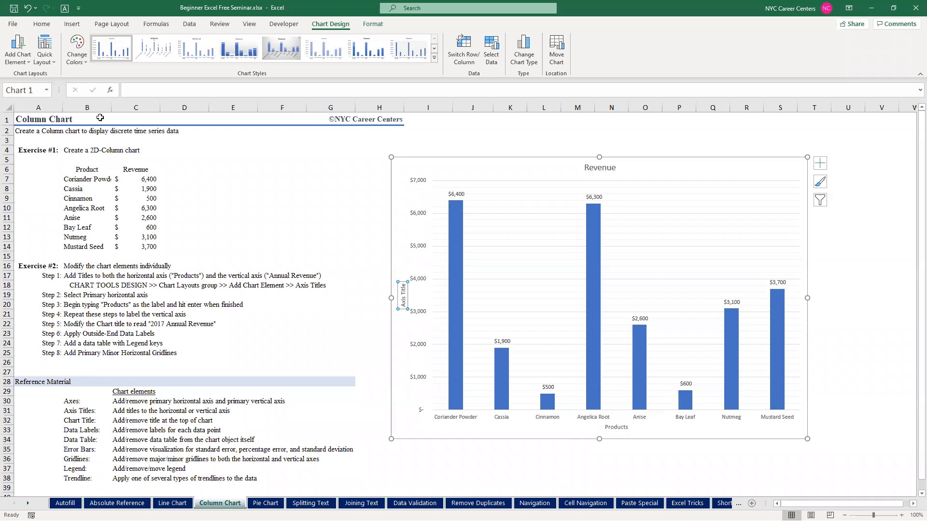
type("Annual Revenue")
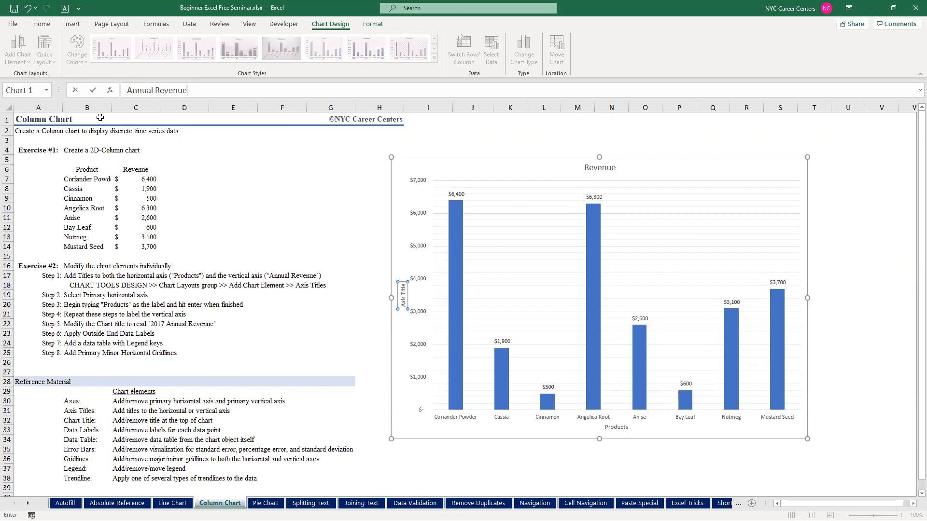
key("Return")
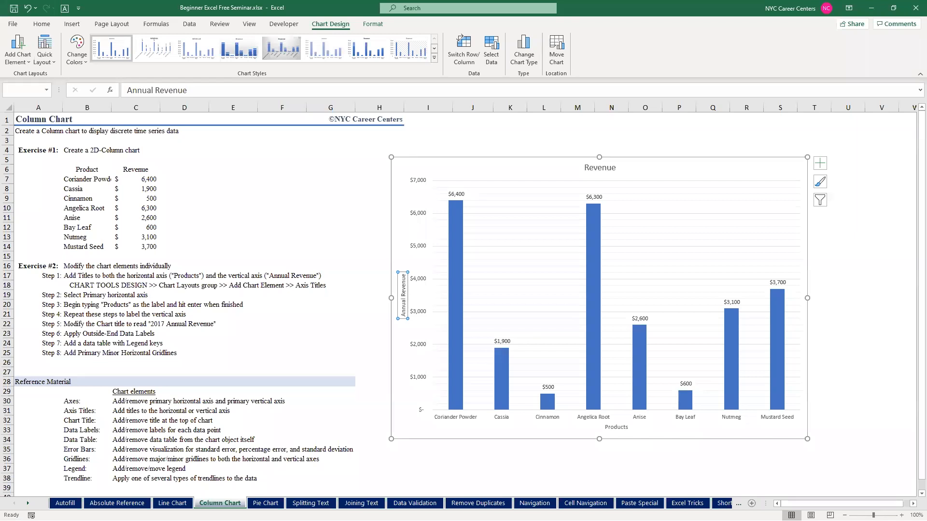
key("Escape")
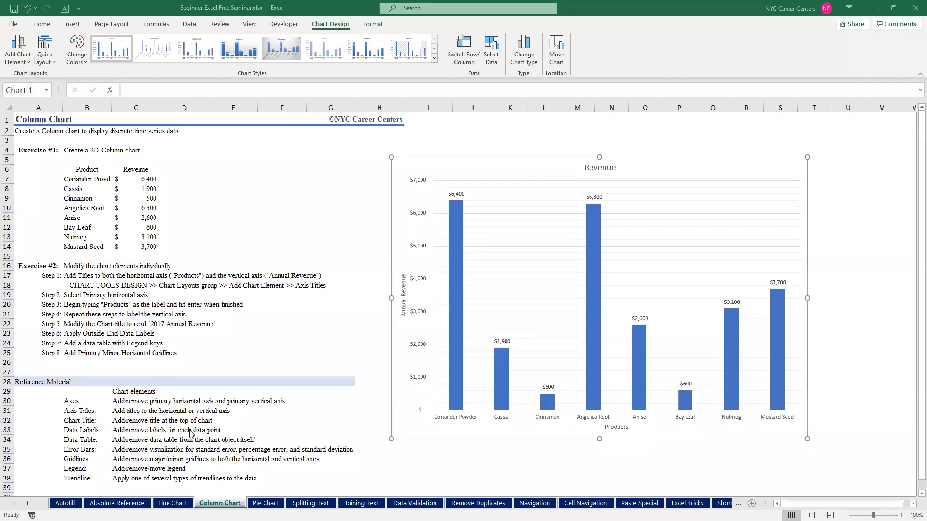
On the Pie Chart worksheet, insert a 2-D pie chart from the Exercise #1 table of sales reps and total sales
left_click(265, 503)
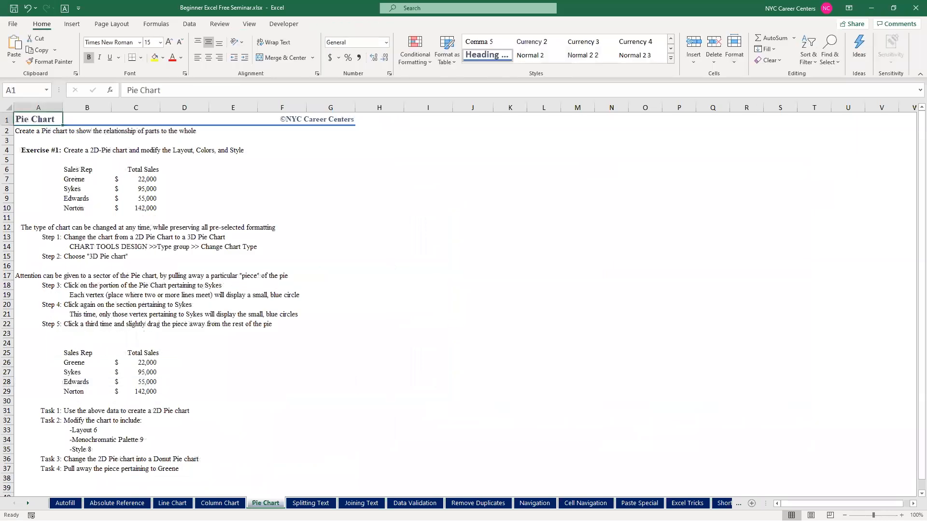
left_click(144, 198)
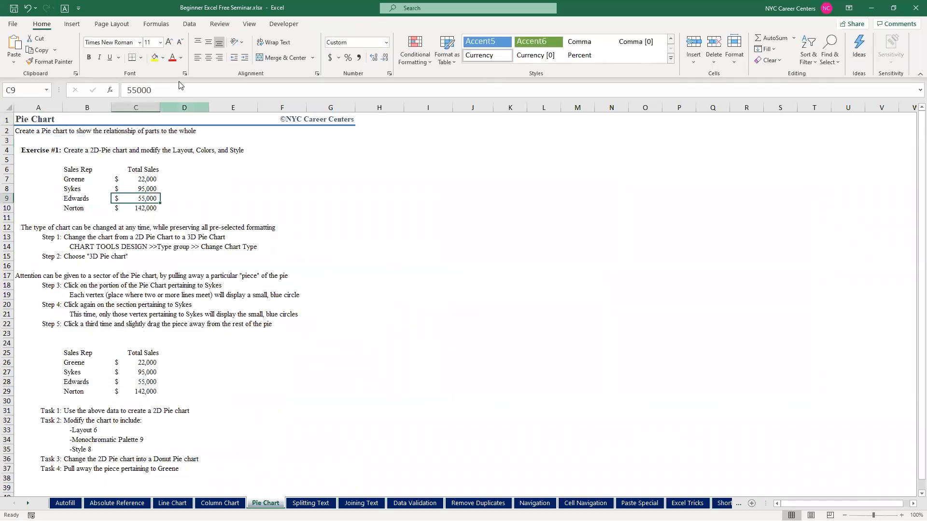
left_click(70, 24)
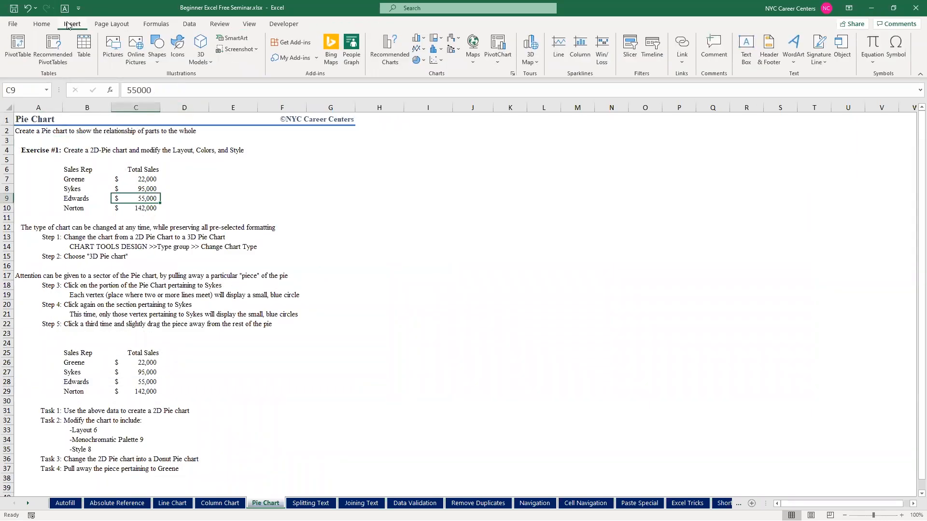
left_click(418, 63)
left_click(427, 89)
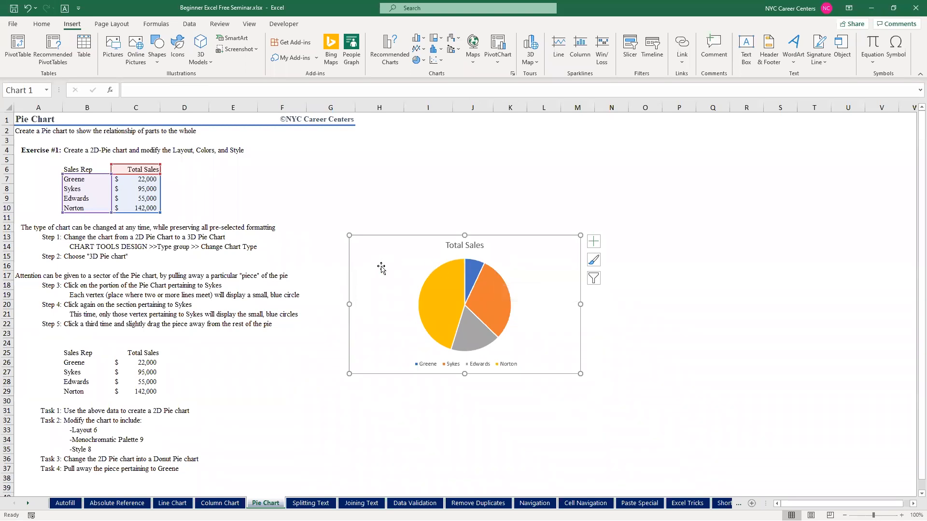
left_click(391, 250)
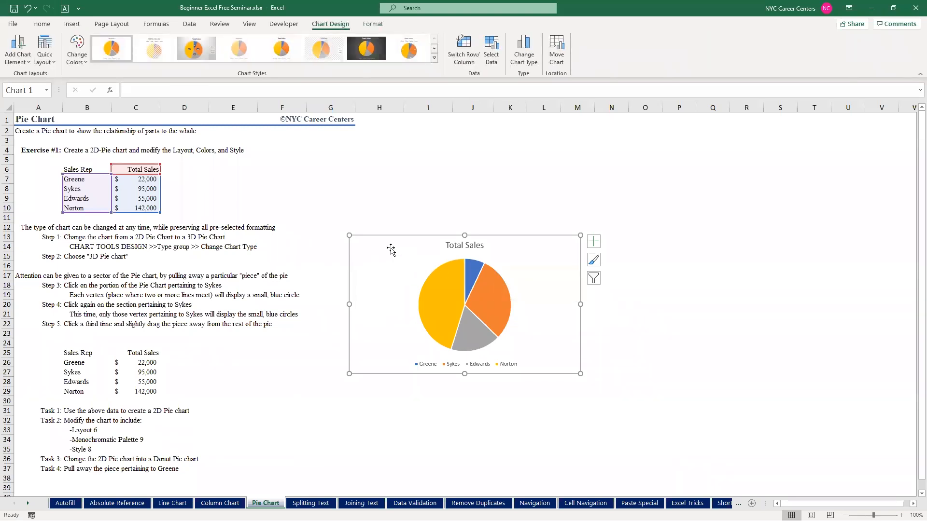
Change the Total Sales chart from a 2-D pie to a 3-D pie
left_click(523, 59)
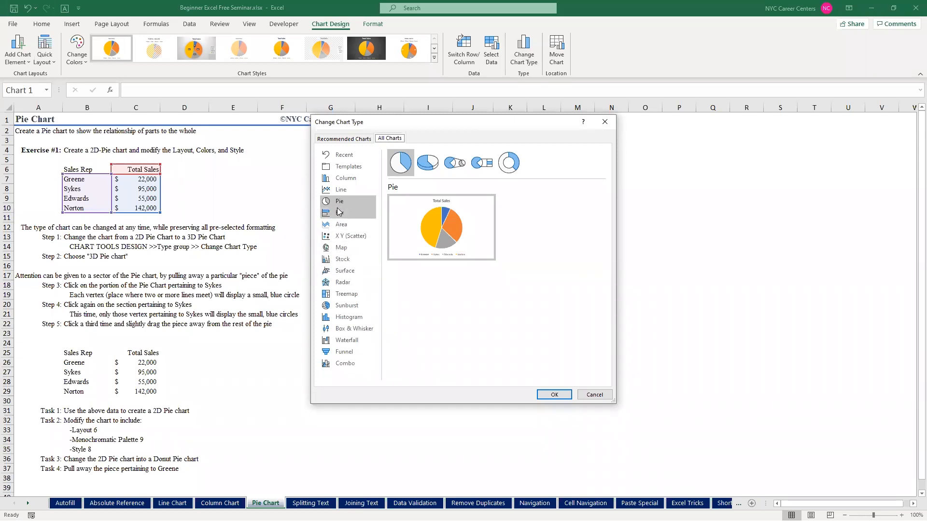
left_click(427, 164)
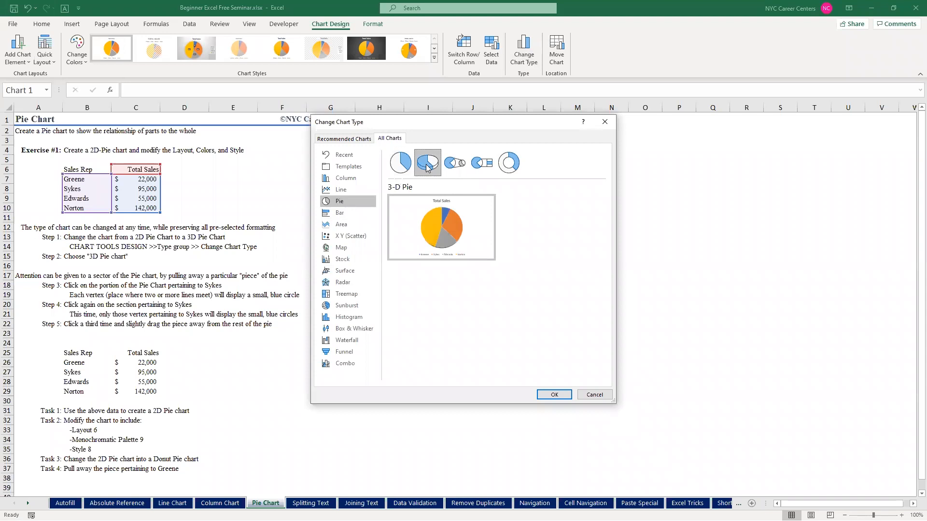
left_click(554, 395)
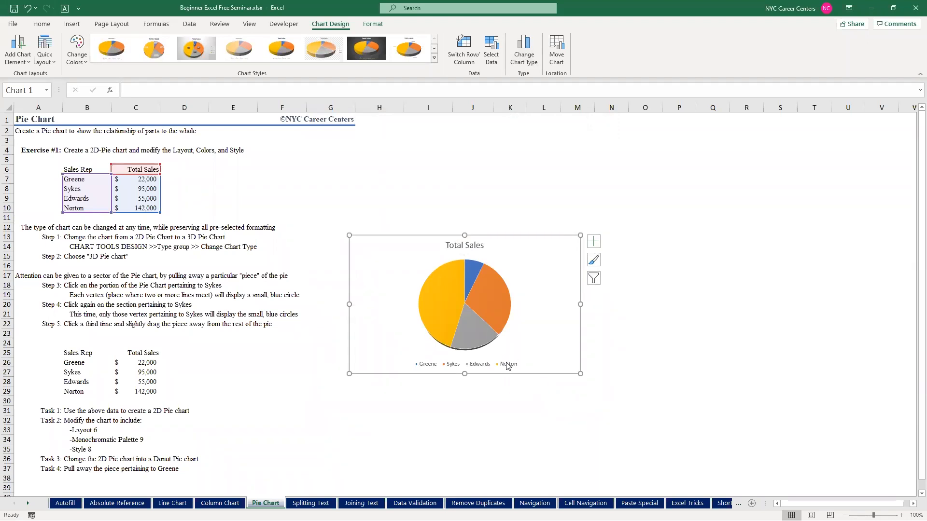
Open the pie's 3-D Rotation settings and tilt the chart to a Y Rotation of 30°
mouse_move(475, 347)
mouse_move(445, 297)
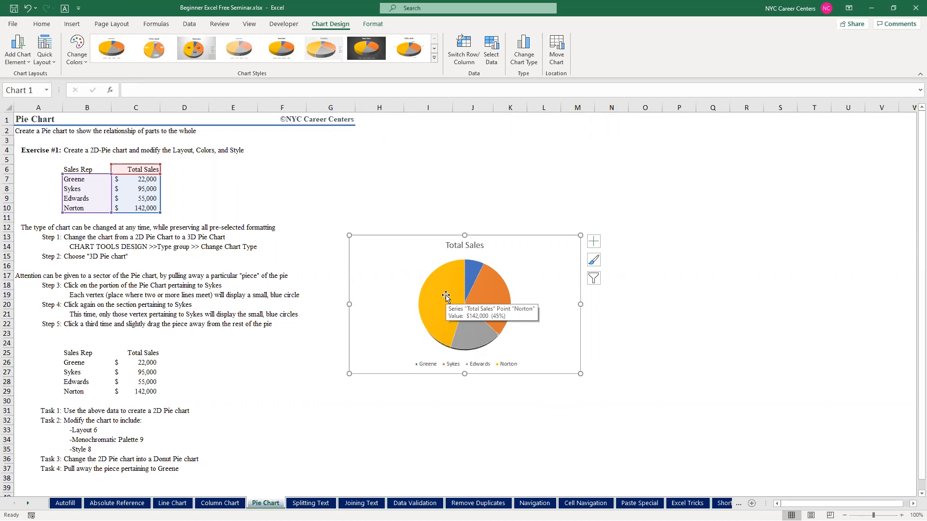
right_click(444, 297)
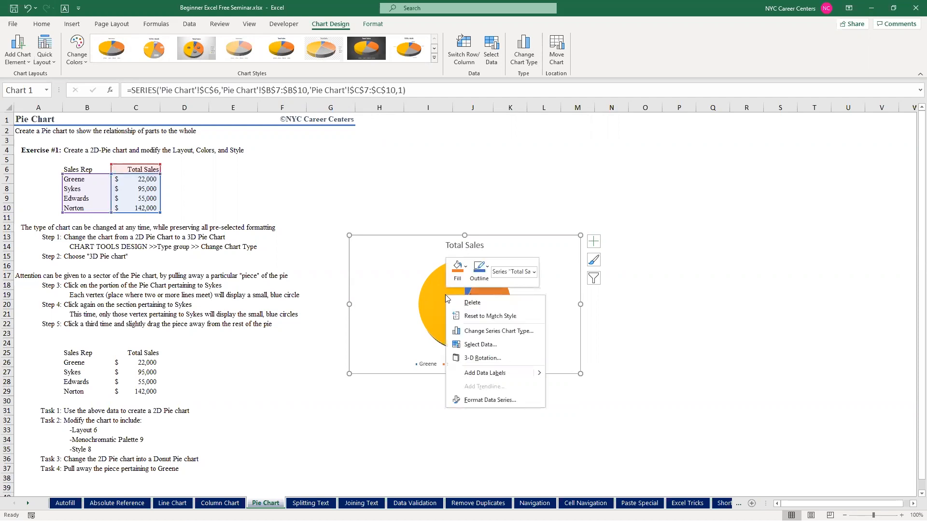
left_click(476, 359)
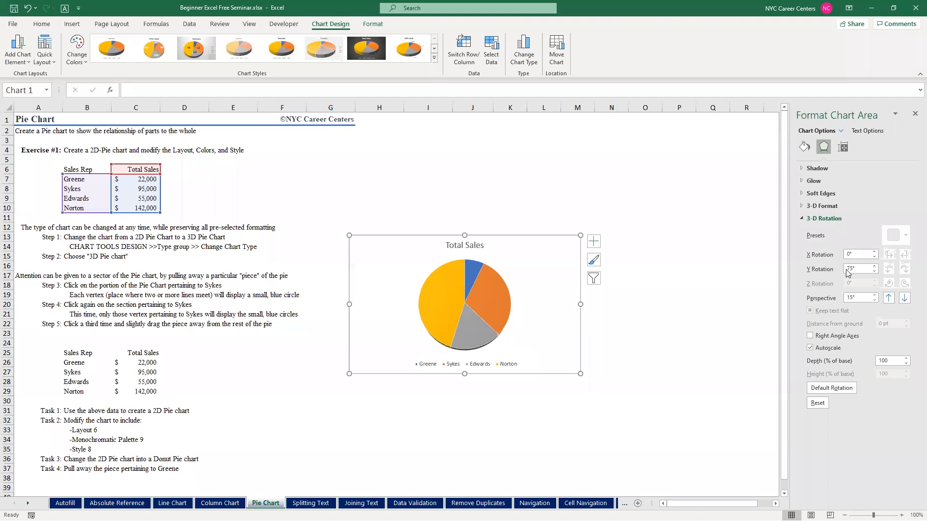
left_click(874, 271)
left_click(875, 272)
left_click(875, 272)
left_click(875, 272)
left_click(875, 272)
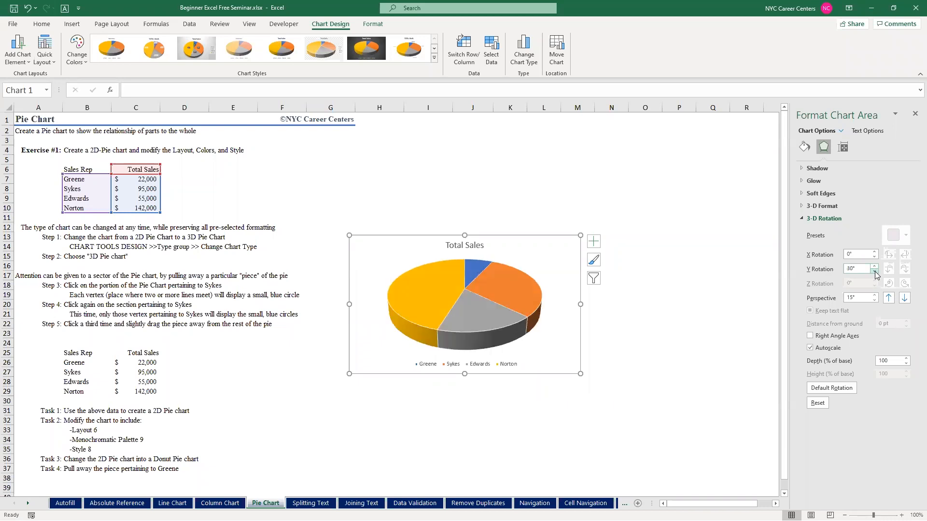
left_click(874, 266)
left_click(875, 266)
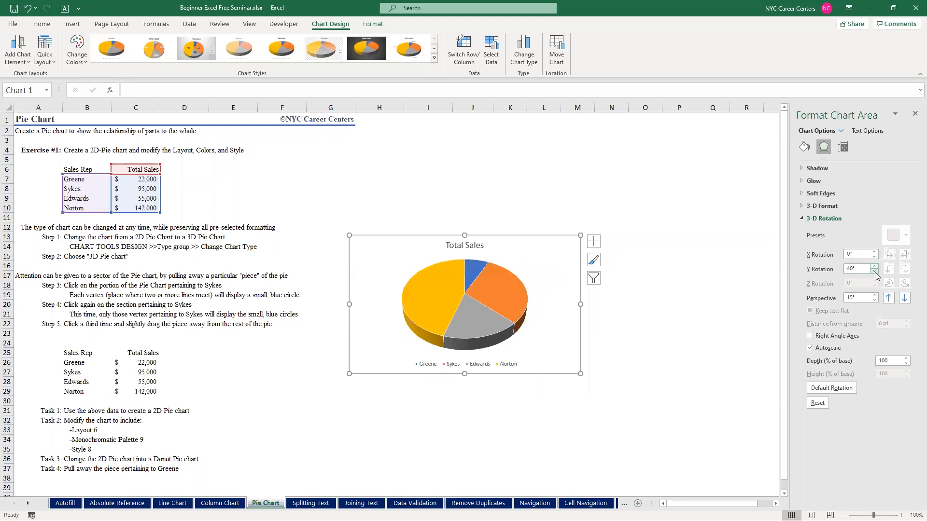
left_click(875, 271)
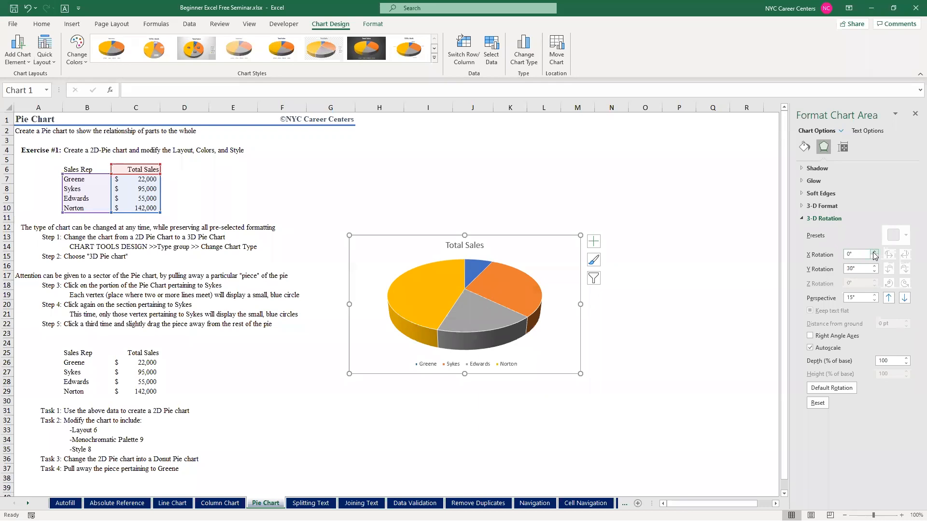
Turn the 3-D pie chart to an X Rotation of 30°
left_click(875, 252)
left_click(875, 252)
left_click(874, 252)
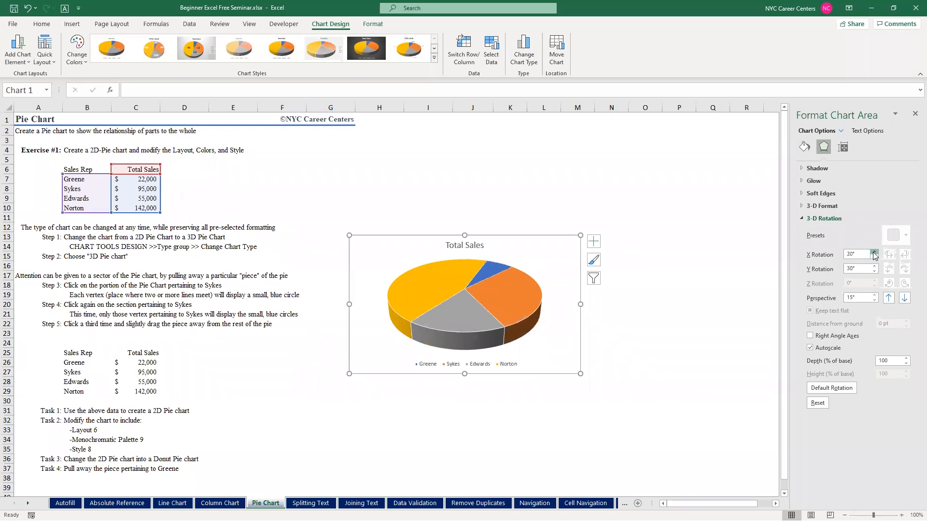
Rotate the 3-D Total Sales pie around its vertical axis to an X Rotation of 330°
left_click(875, 252)
left_click(874, 252)
left_click(875, 252)
left_click(875, 252)
left_click(875, 252)
left_click(874, 252)
left_click(875, 252)
left_click(874, 252)
left_click(875, 252)
left_click(875, 252)
left_click(874, 252)
left_click(875, 252)
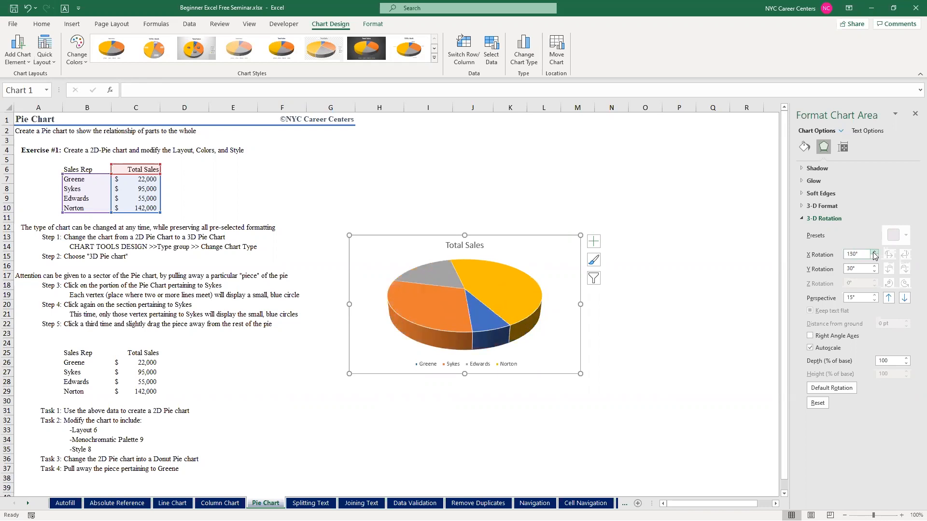
left_click(874, 252)
left_click(875, 252)
left_click(875, 252)
left_click(875, 252)
left_click(874, 251)
left_click(874, 252)
left_click(875, 252)
left_click(874, 252)
left_click(874, 252)
left_click(875, 252)
left_click(874, 252)
left_click(875, 252)
left_click(874, 252)
left_click(875, 252)
left_click(874, 252)
left_click(875, 252)
left_click(874, 252)
left_click(875, 252)
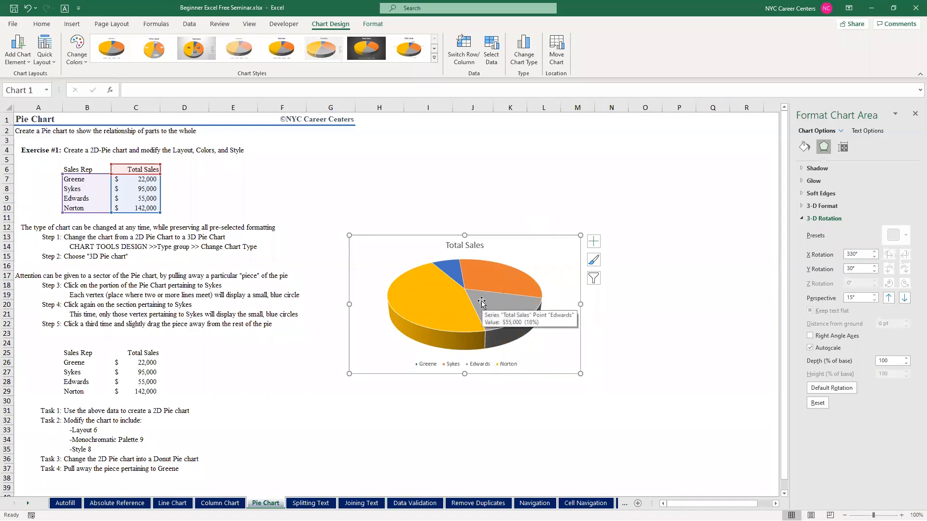
Enlarge the Total Sales pie chart so its lower corner reaches about cell P33
mouse_move(487, 277)
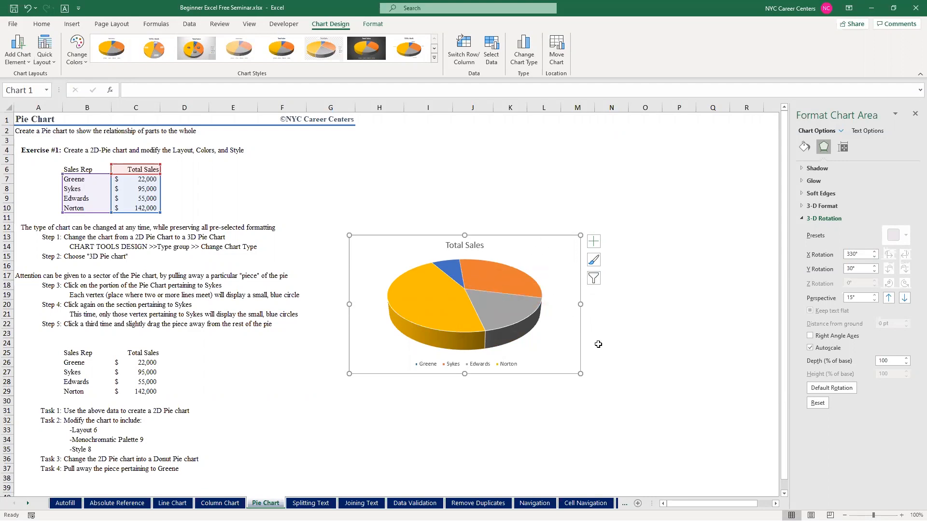
mouse_move(508, 289)
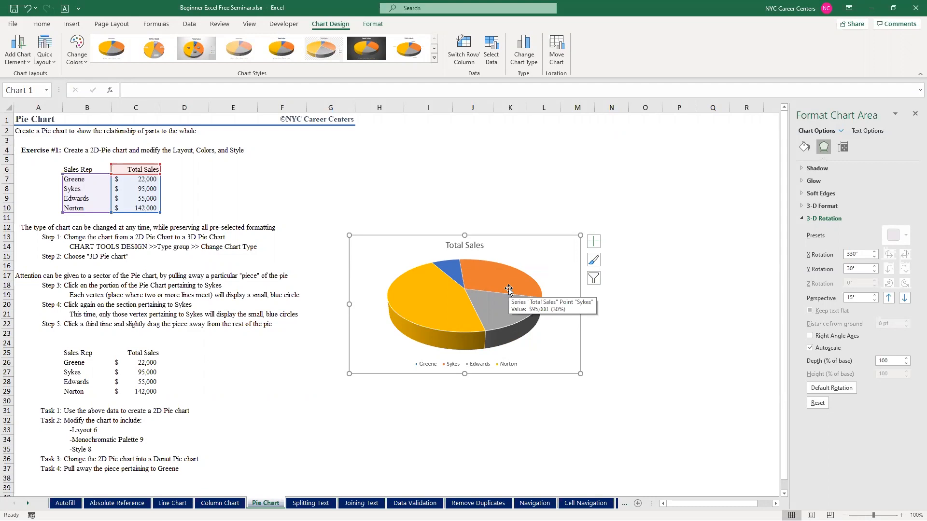
left_click(485, 279)
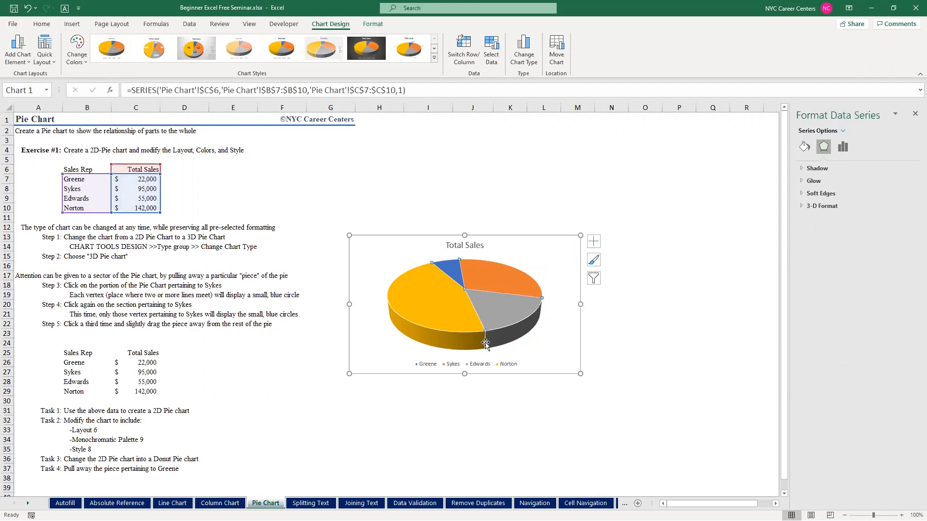
mouse_move(486, 337)
left_click_drag(580, 374, 681, 431)
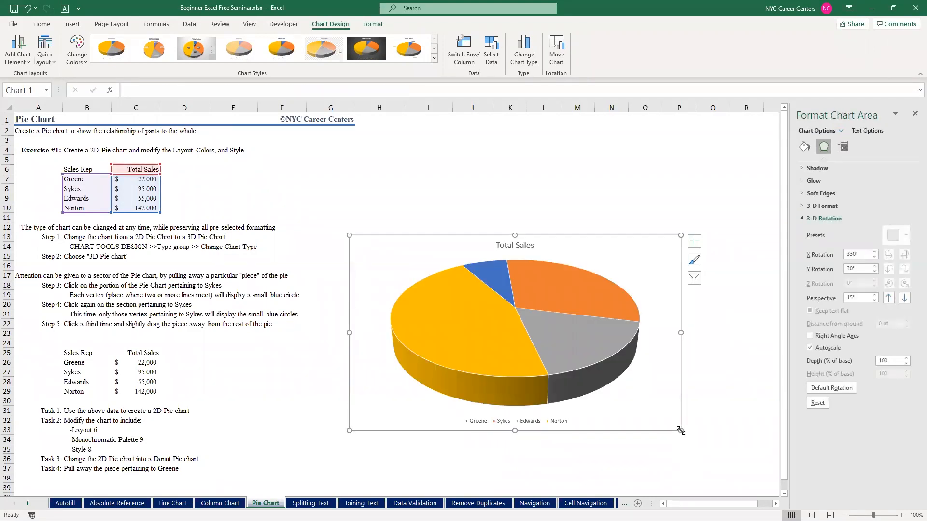
Select only the Sykes slice of the pie, pull it slightly away from the rest, and deselect the chart
left_click(540, 297)
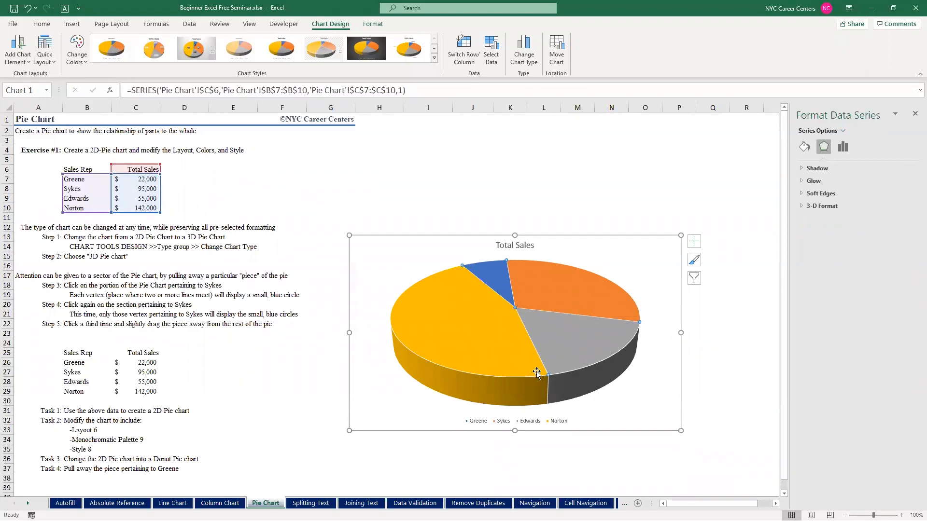
left_click(548, 285)
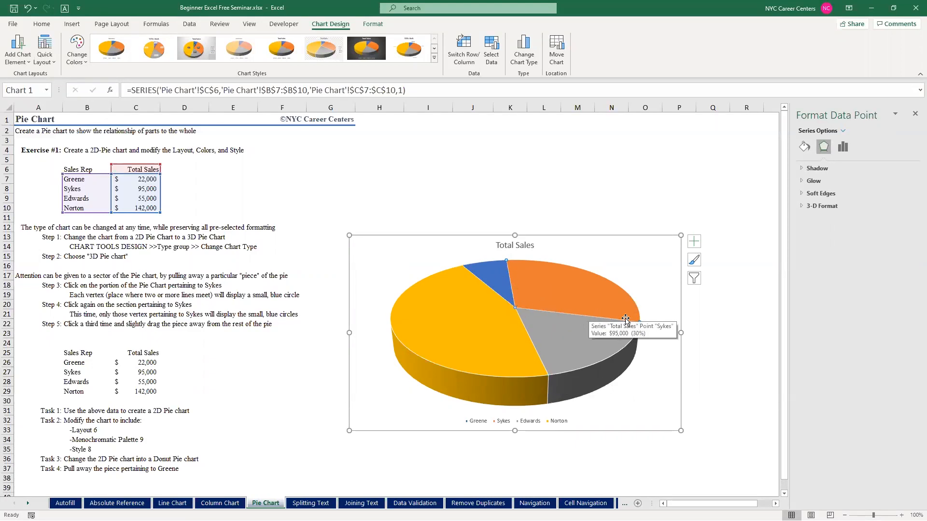
left_click_drag(550, 283, 572, 272)
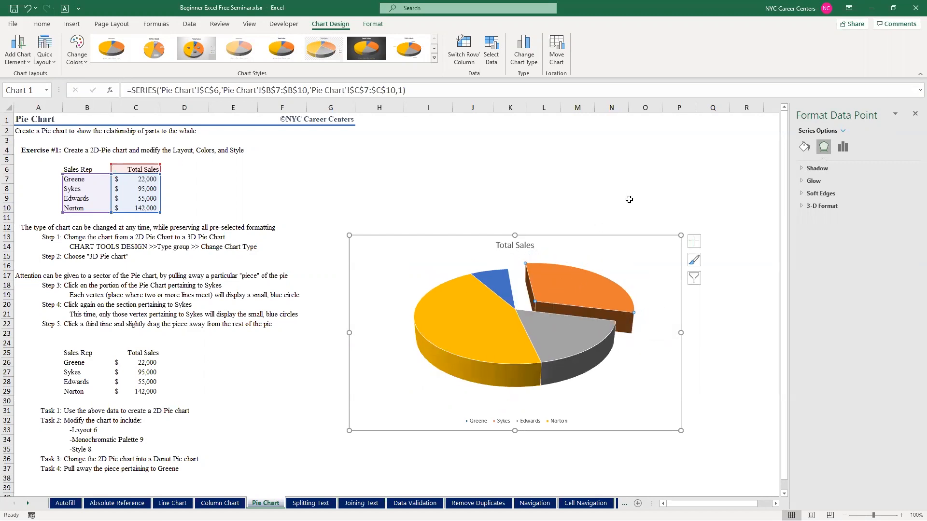
left_click(603, 195)
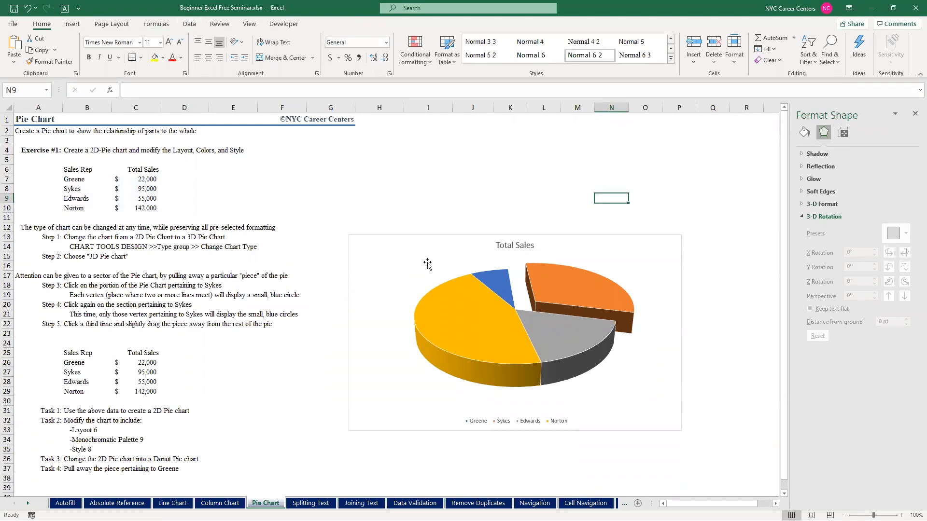
left_click(400, 259)
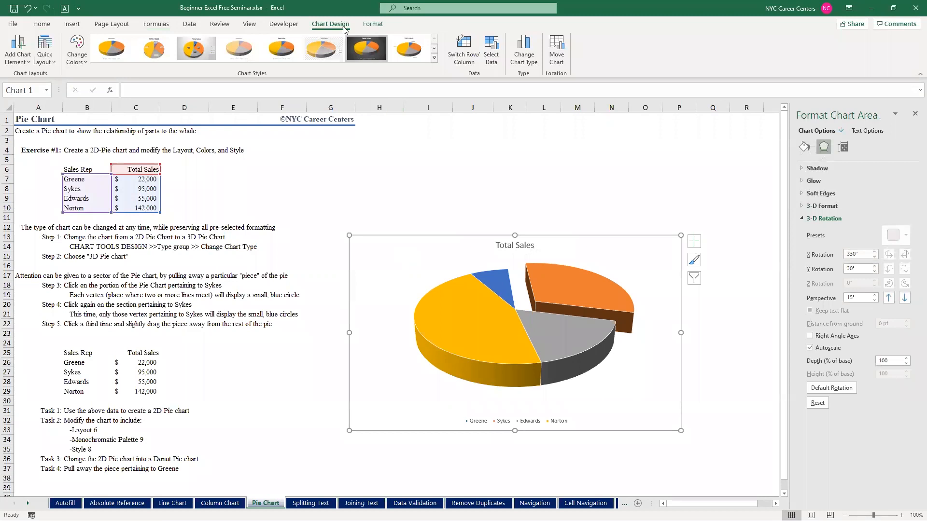
left_click(359, 179)
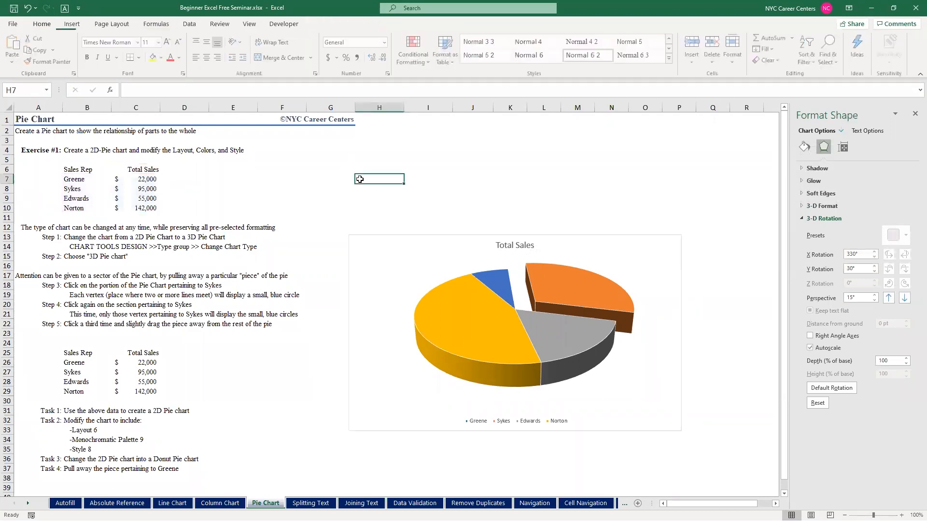
left_click(402, 253)
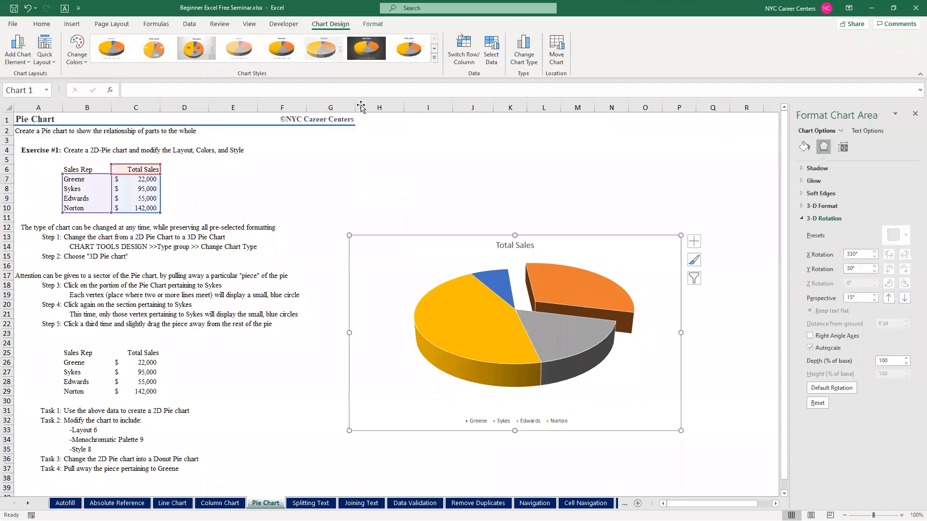
left_click(362, 191)
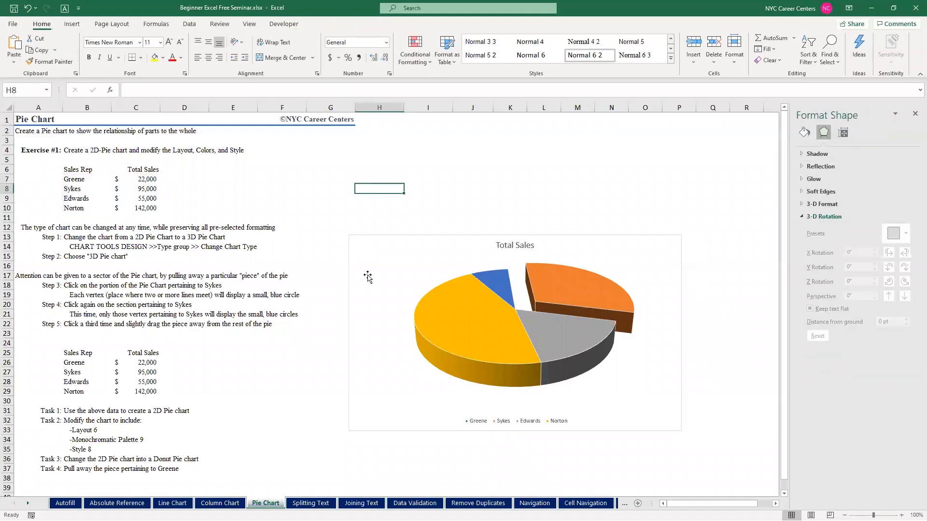
Add data labels to the Total Sales pie chart in the Outside End position
left_click(377, 258)
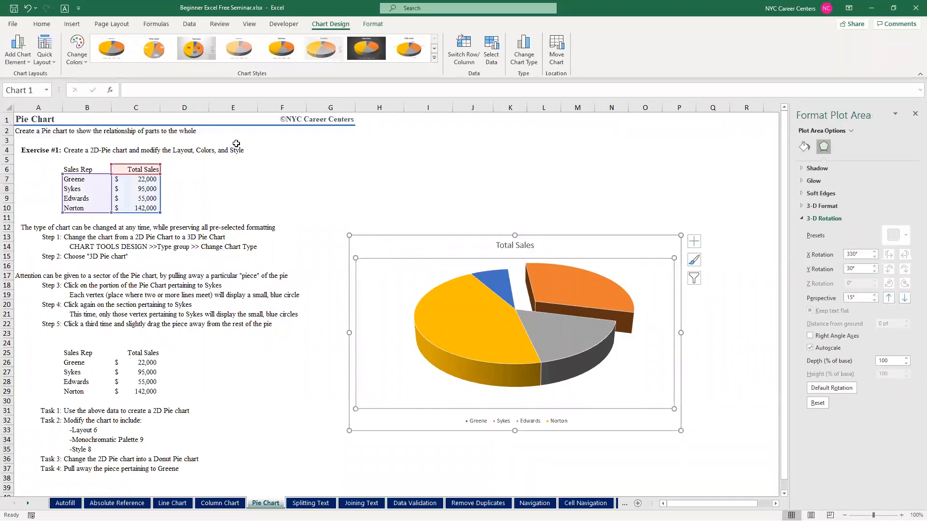
left_click(19, 53)
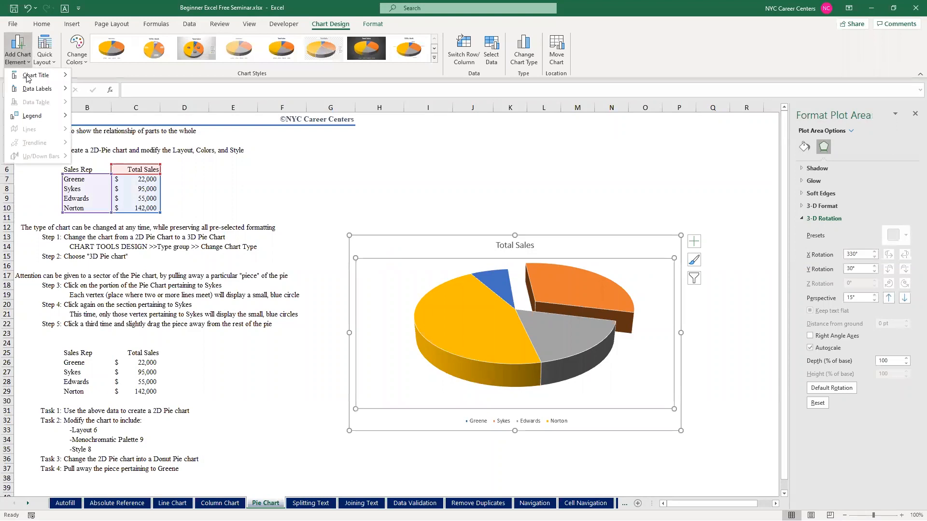
mouse_move(32, 92)
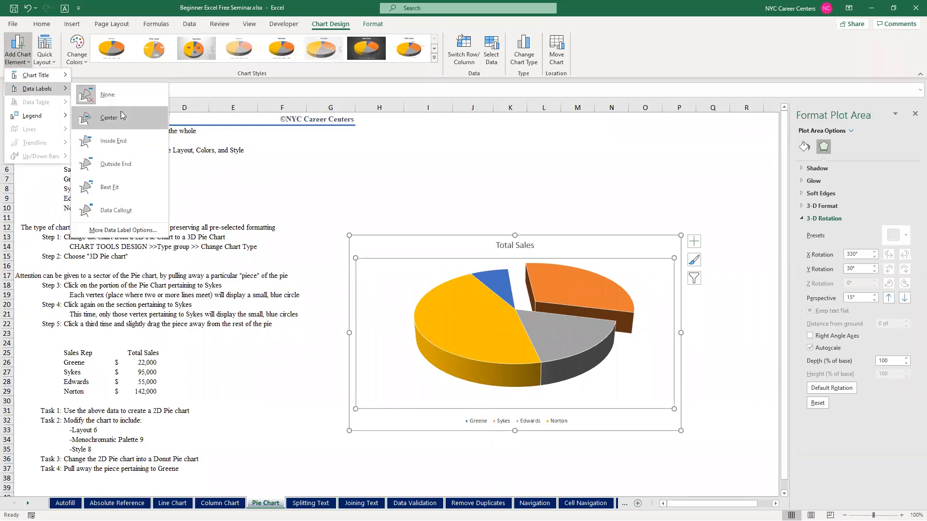
left_click(126, 162)
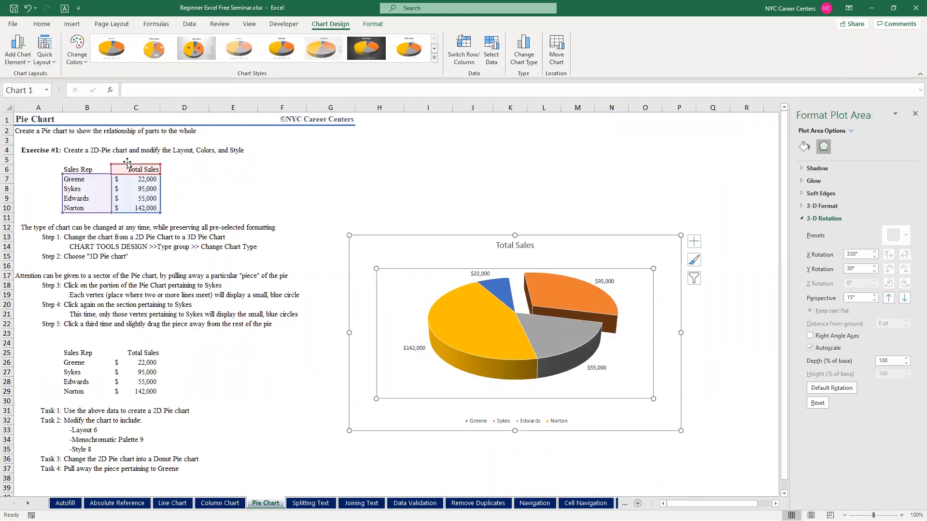
left_click(551, 189)
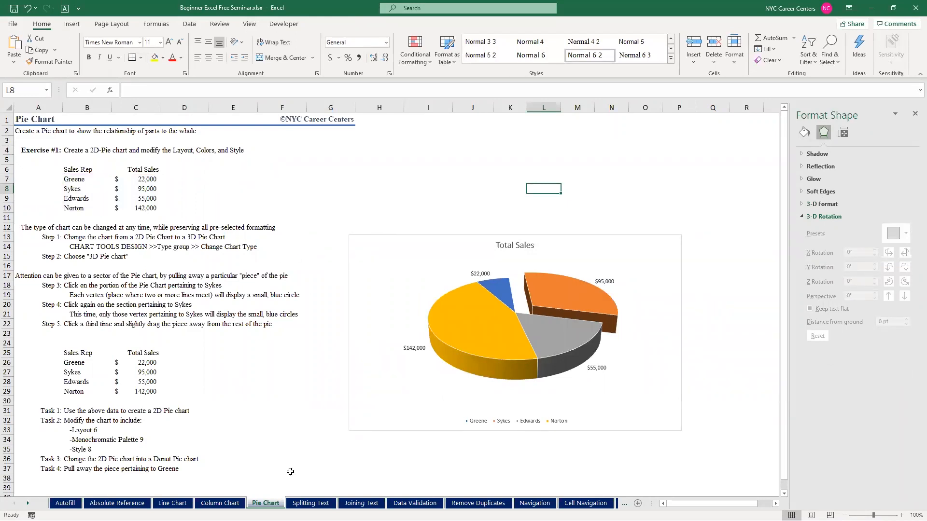
Show the Splitting Text worksheet at 180% zoom with the Format Shape pane closed
left_click(311, 503)
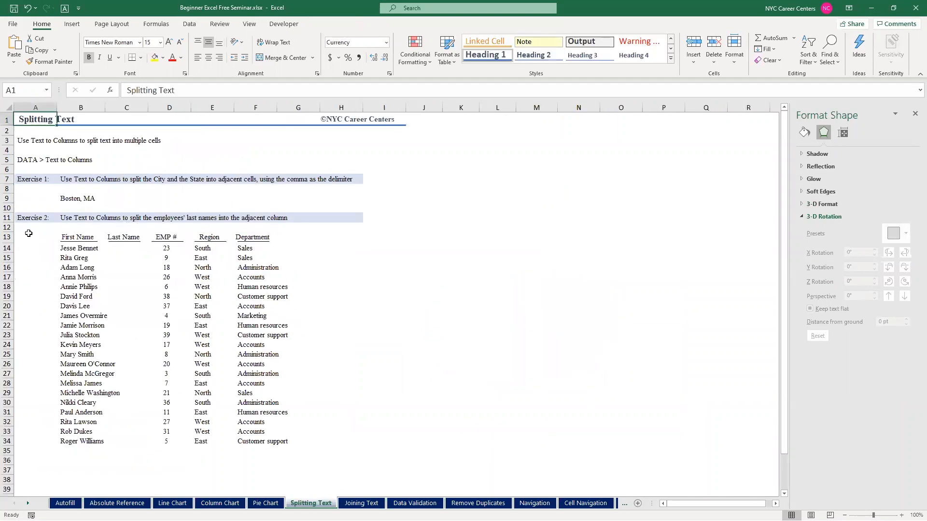
left_click(915, 114)
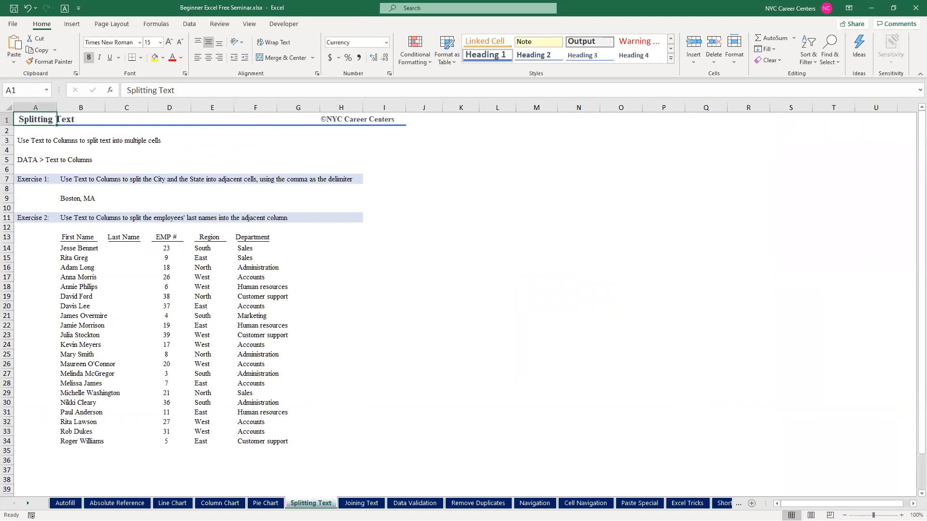
left_click(901, 515)
left_click(901, 515)
left_click(901, 515)
left_click(901, 515)
left_click(902, 515)
left_click(901, 515)
left_click(901, 515)
left_click(901, 515)
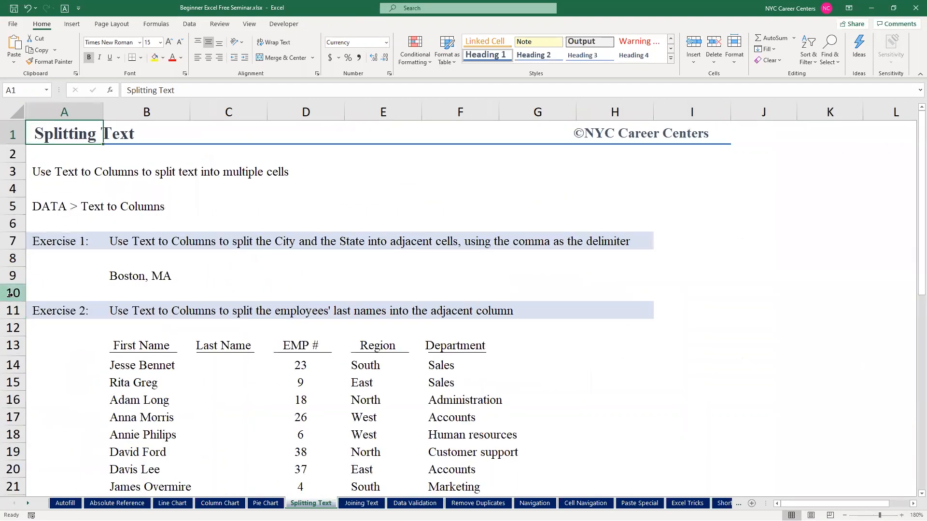
Insert four blank rows at row 10, between the Boston, MA entry and the Exercise 2 heading
left_click(12, 294)
key("ctrl+shift+plus")
key("ctrl+shift+plus")
key("ctrl+shift+plus")
key("ctrl+shift+plus")
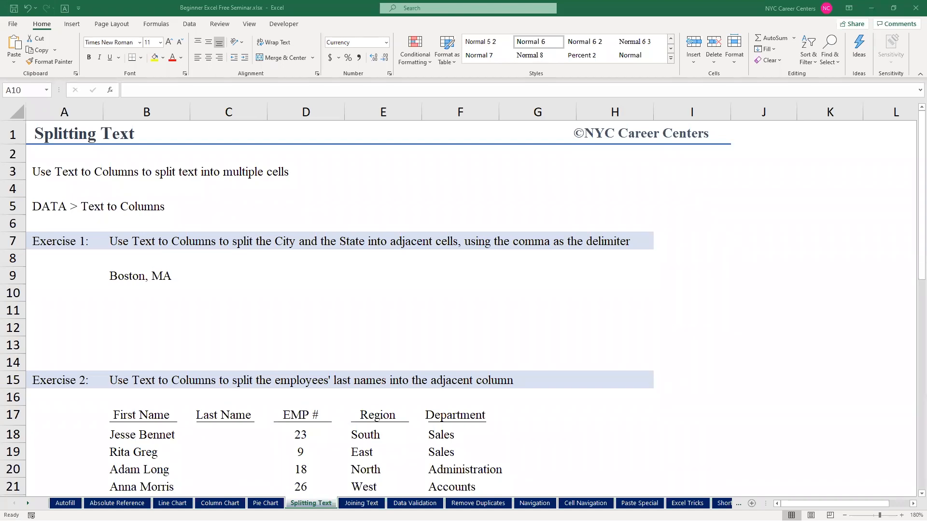
Copy the City, State list with Boston, MA, Albuquerque, NM and Miami, FL and paste it starting in cell B9
key("ctrl+c")
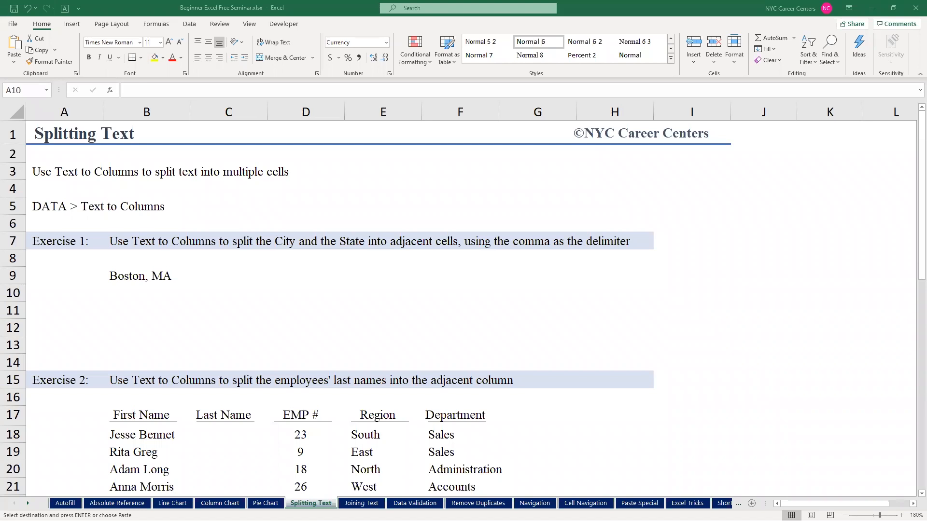
left_click(136, 277)
left_click(125, 278)
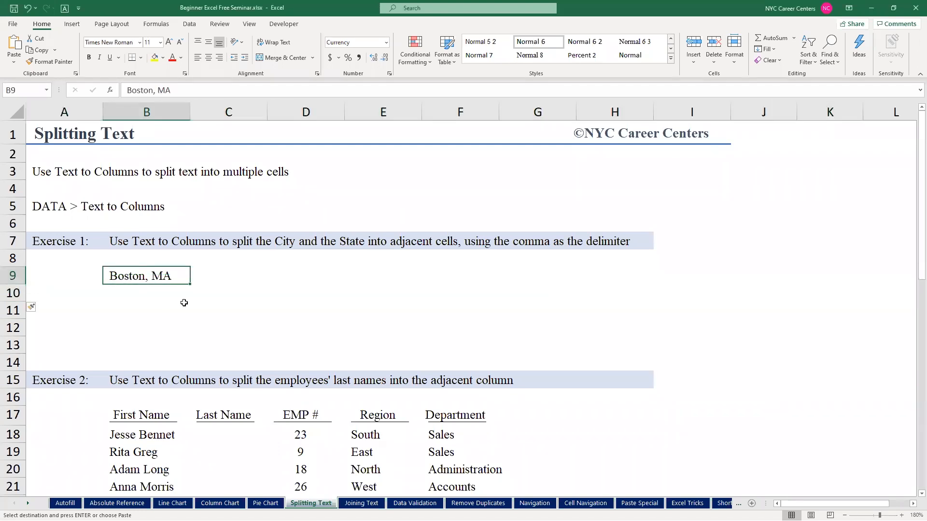
key("ctrl+v")
left_click(251, 314)
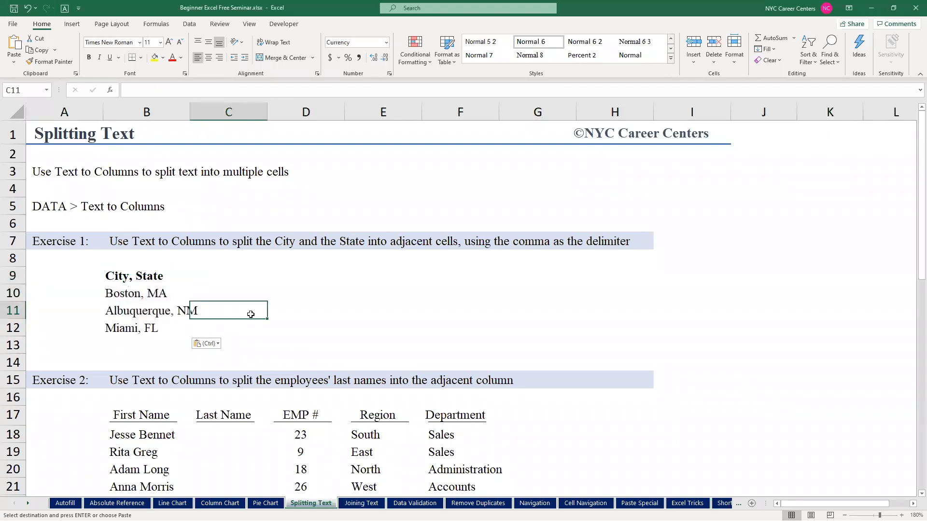
left_click(162, 275)
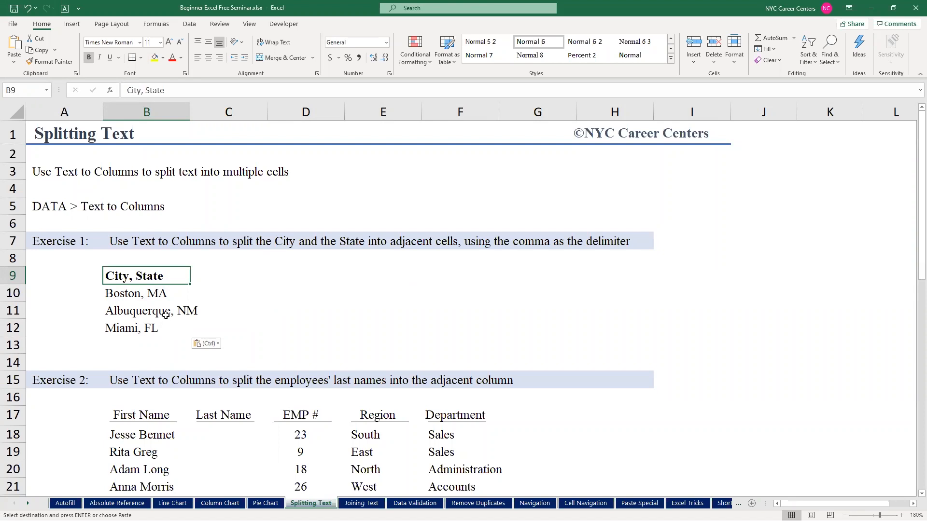
left_click(126, 292)
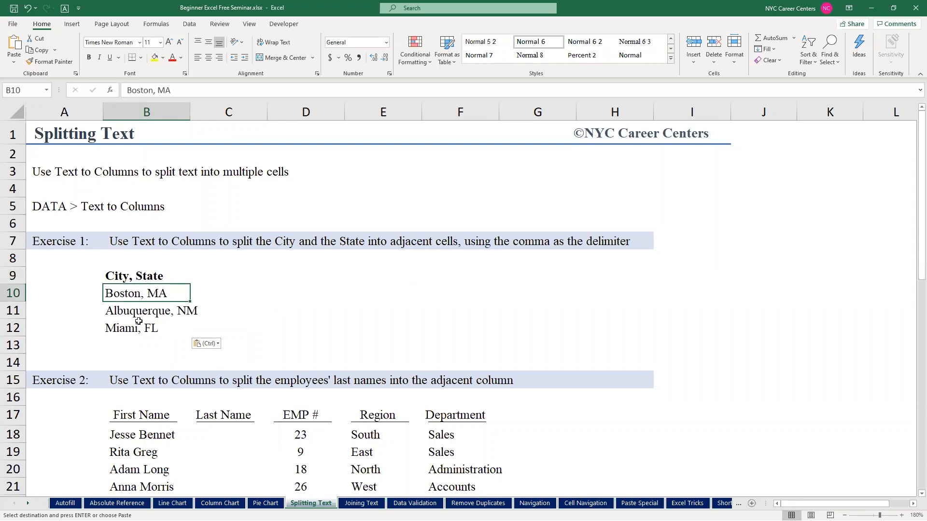
left_click(133, 279)
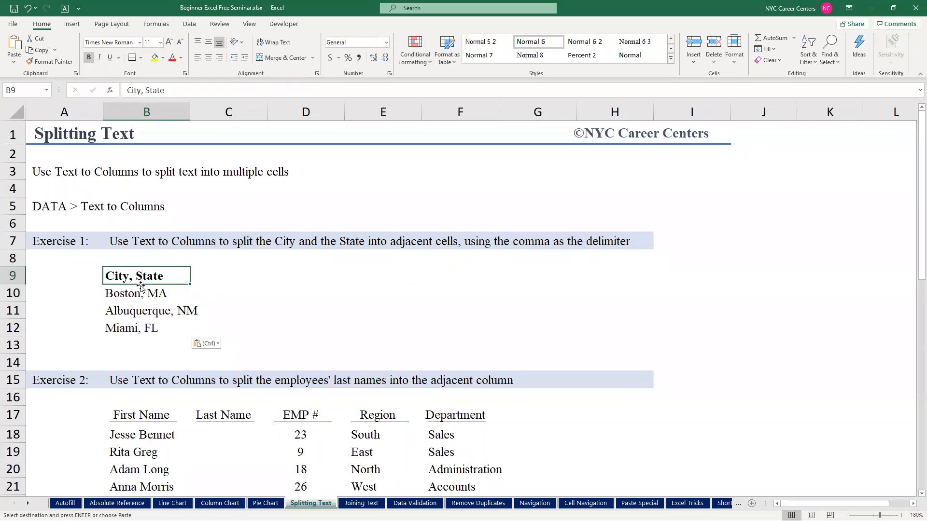
left_click(214, 276)
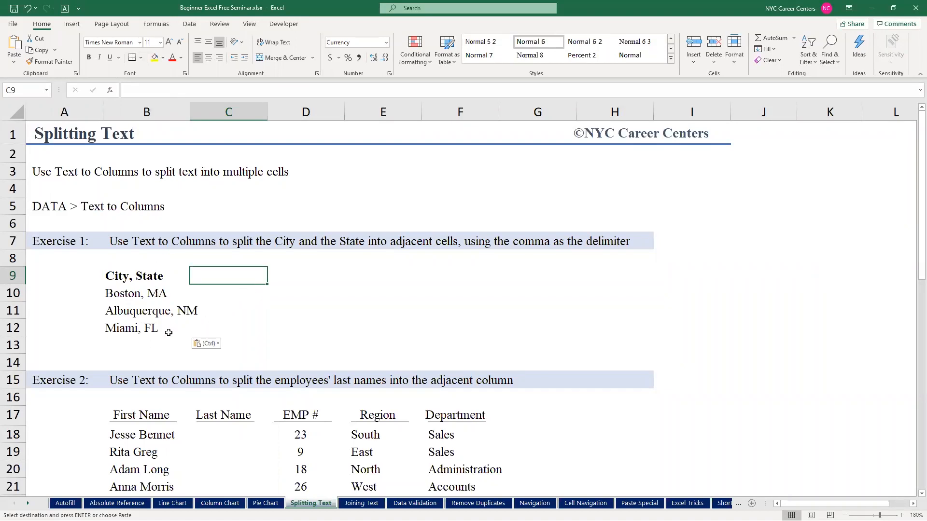
left_click(224, 296)
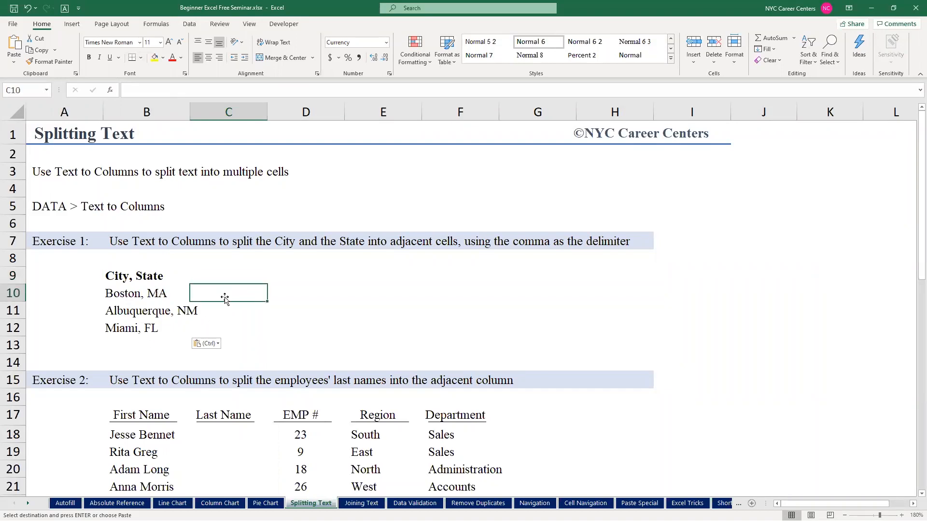
left_click(171, 295)
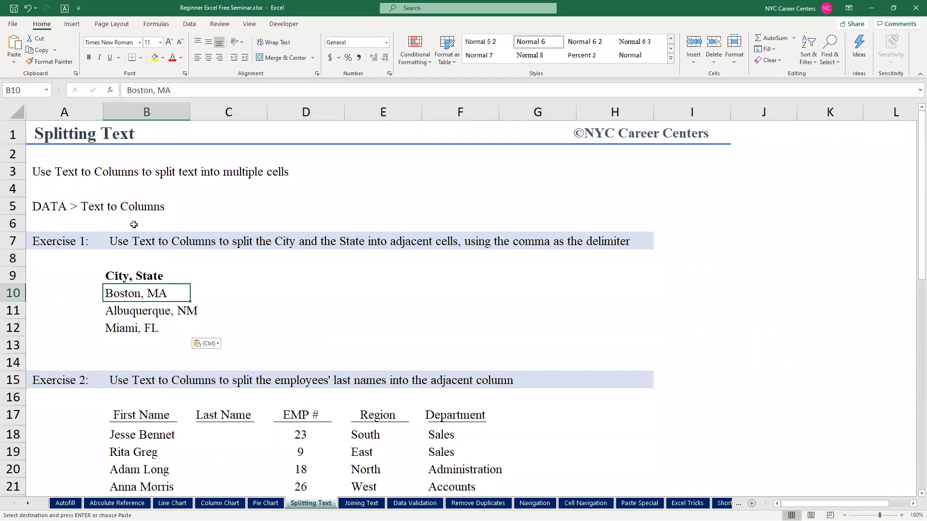
Split the City, State list in B9:B12 into adjacent columns with Text to Columns, using only the comma as delimiter and $B$9 as destination
left_click_drag(136, 277, 141, 329)
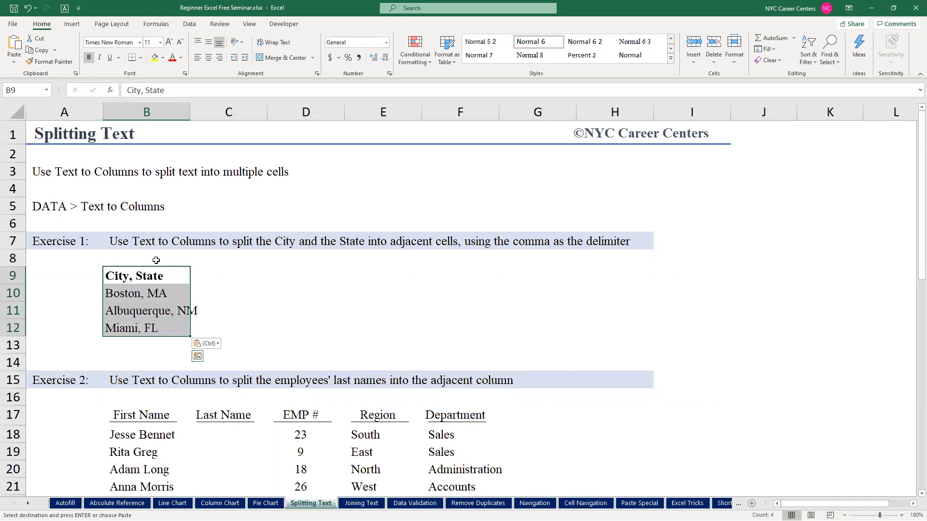
left_click(190, 25)
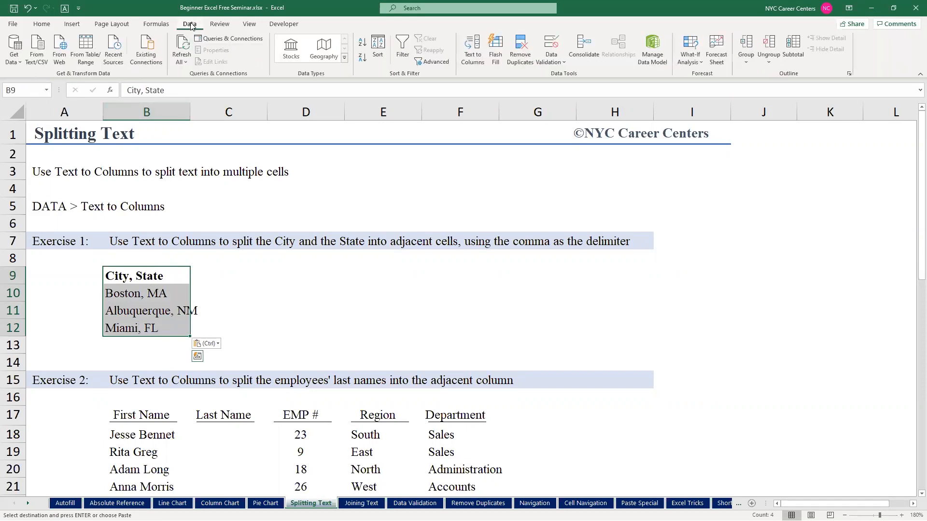
left_click(478, 60)
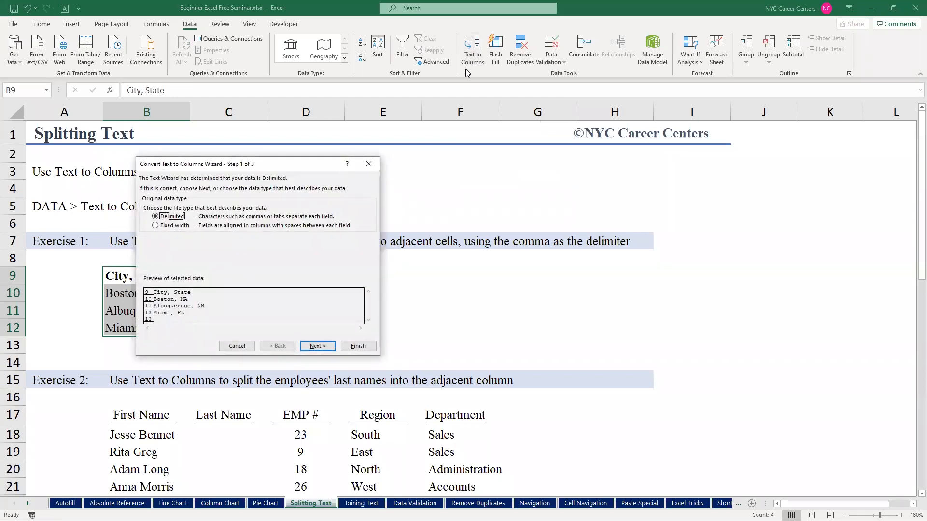
left_click_drag(249, 164, 411, 161)
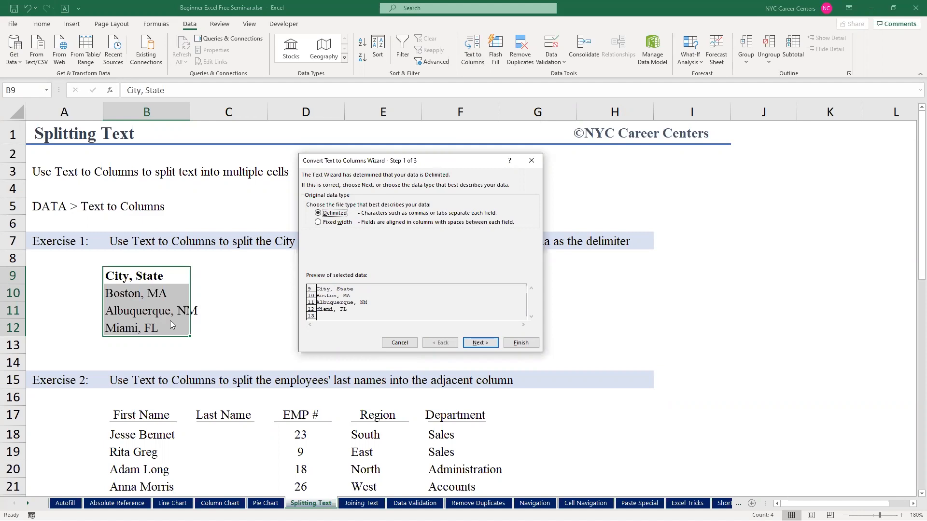
left_click(319, 223)
left_click(318, 213)
left_click(492, 343)
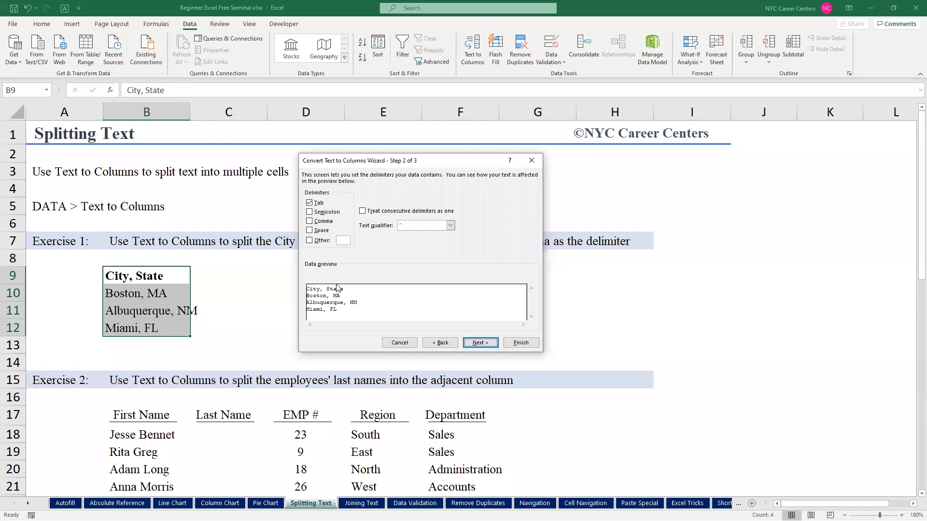
left_click(310, 221)
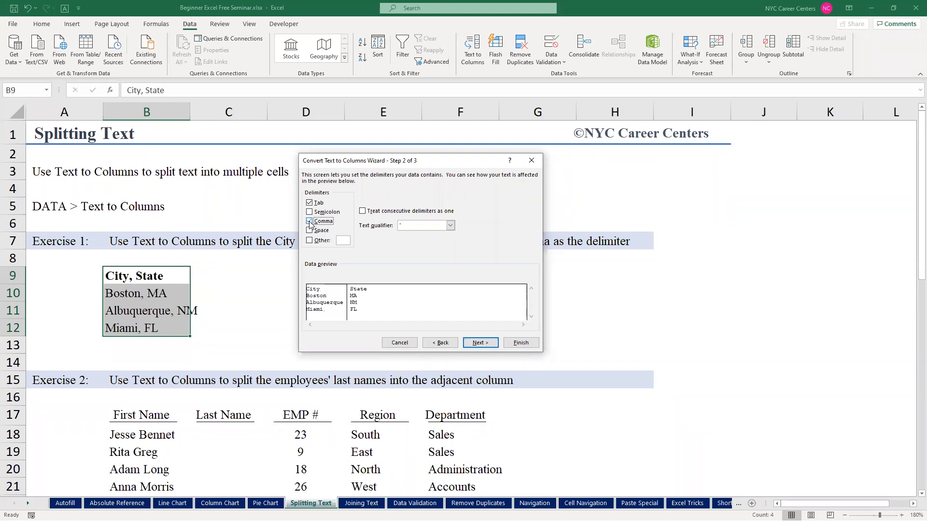
left_click(309, 202)
left_click(480, 343)
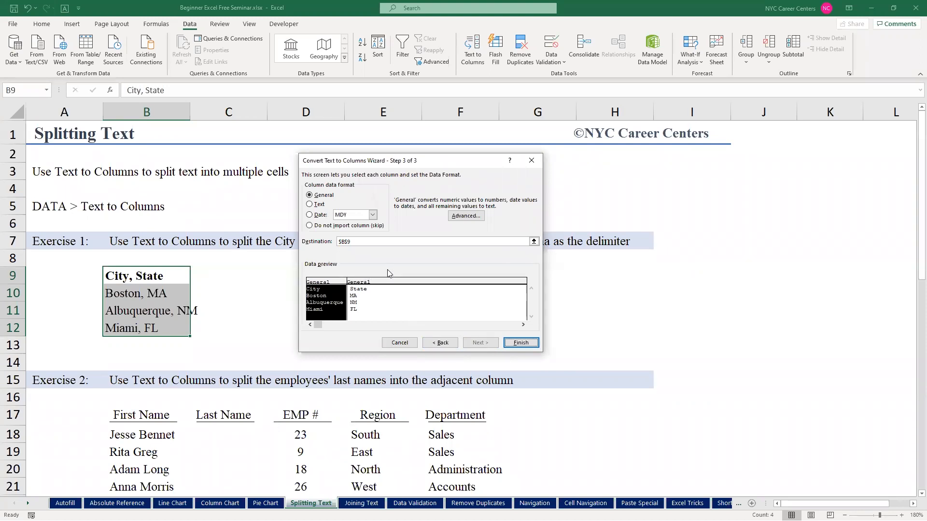
left_click(523, 346)
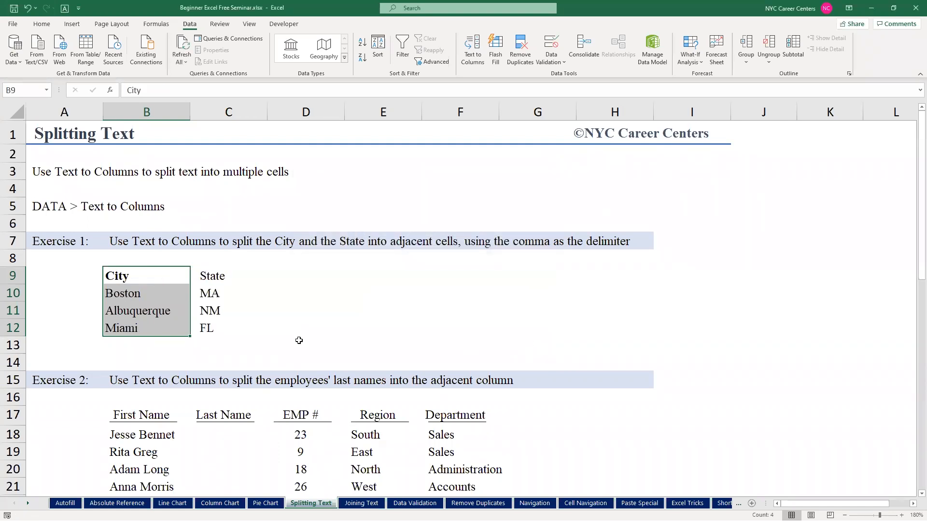
Copy the formatting of the City heading in B9 to the State heading in C9 with Format Painter
left_click(223, 310)
left_click(222, 292)
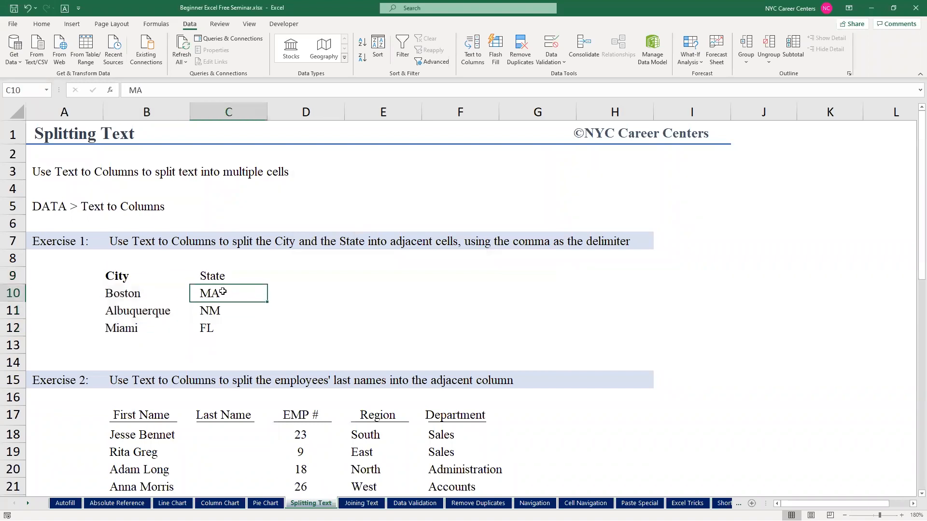
left_click(123, 278)
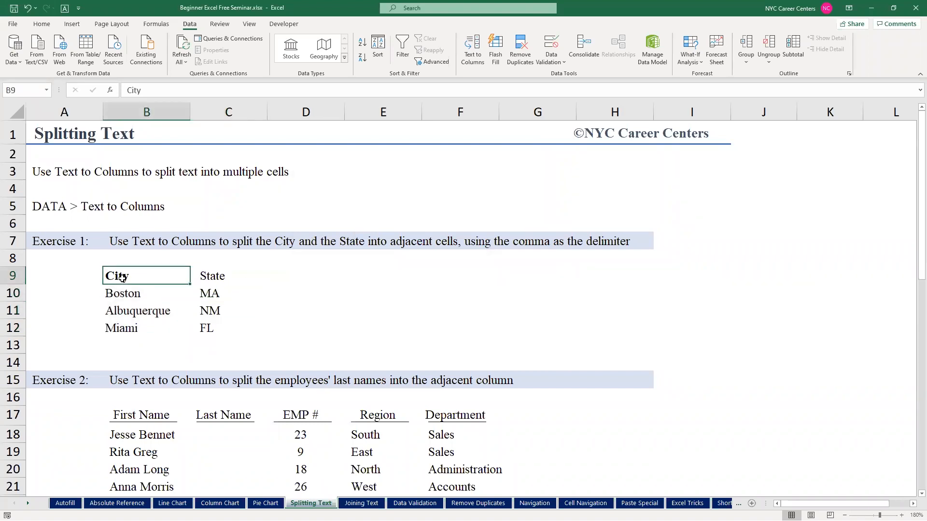
left_click(41, 25)
left_click(50, 61)
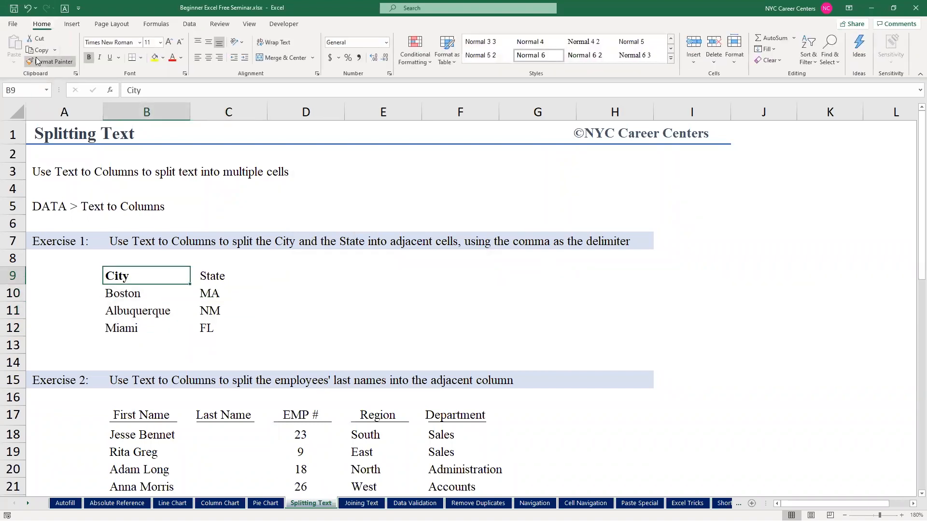
left_click(209, 278)
left_click(617, 315)
Split the Exercise 2 employee names in B18:B38 into first and last name columns with Text to Columns, using only the space as delimiter
left_click_drag(914, 162, 914, 275)
left_click_drag(135, 166, 154, 289)
left_click_drag(170, 322, 187, 470)
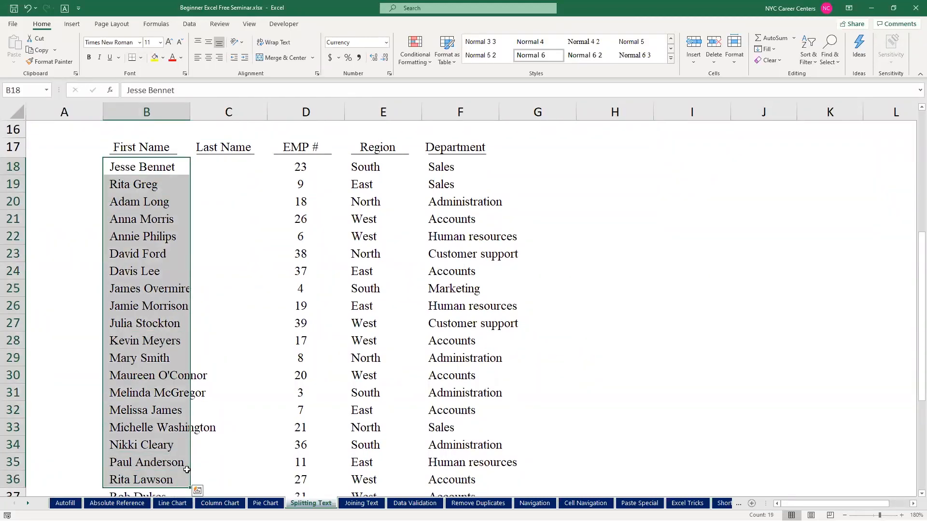
left_click_drag(139, 165, 189, 474)
left_click_drag(919, 338, 919, 298)
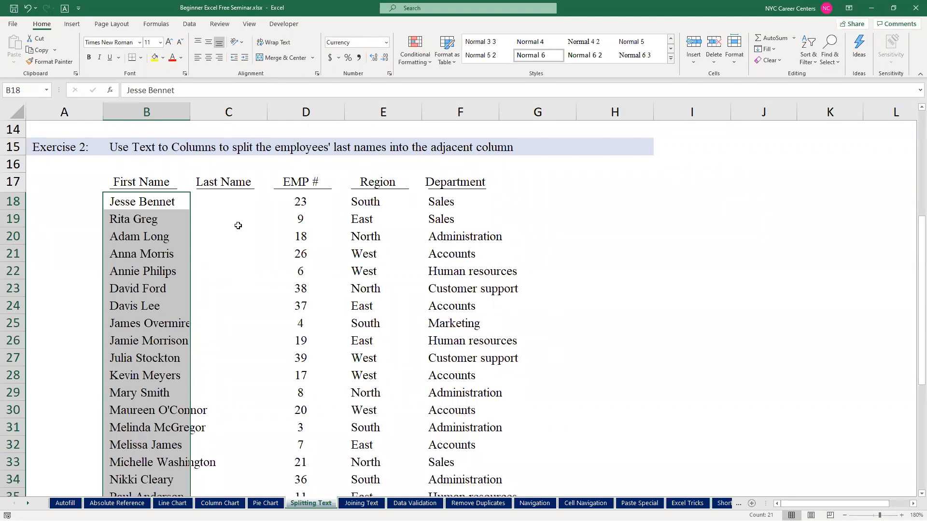
left_click(189, 25)
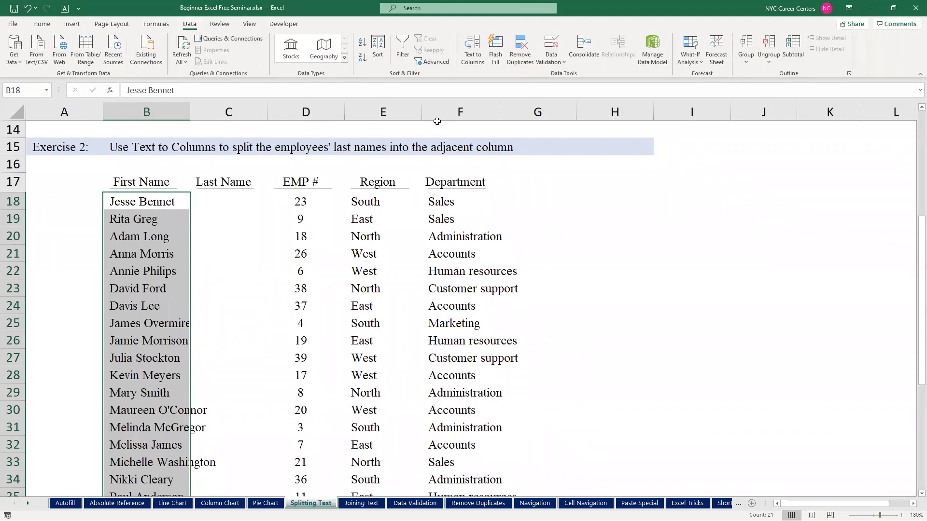
left_click(473, 51)
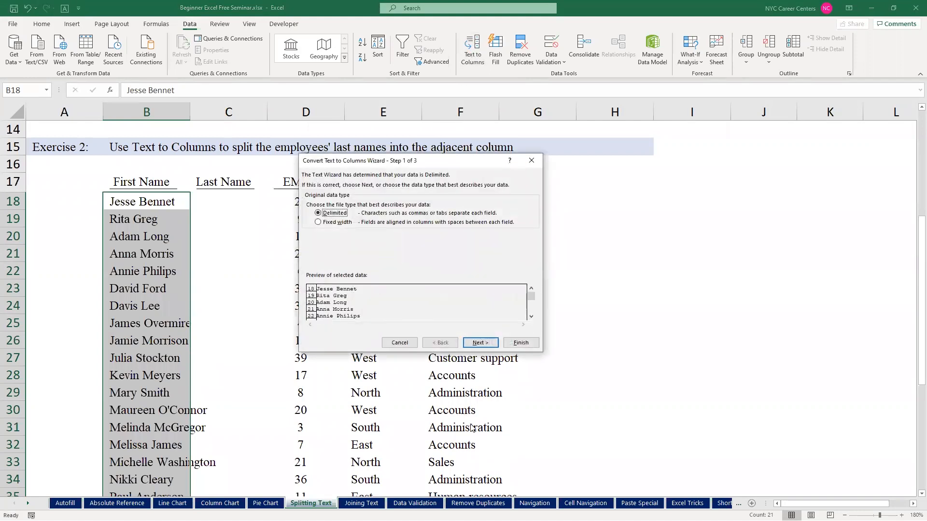
left_click(485, 343)
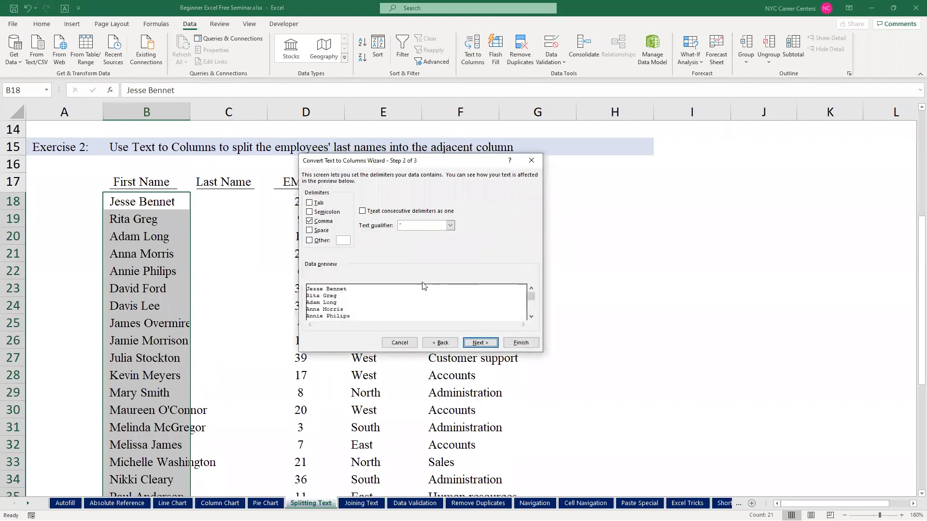
left_click(310, 223)
left_click(310, 231)
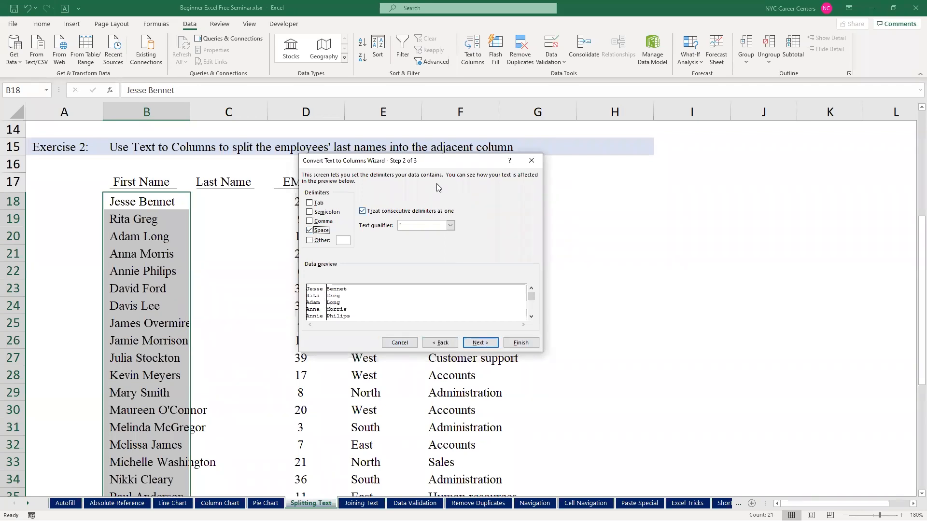
left_click(522, 343)
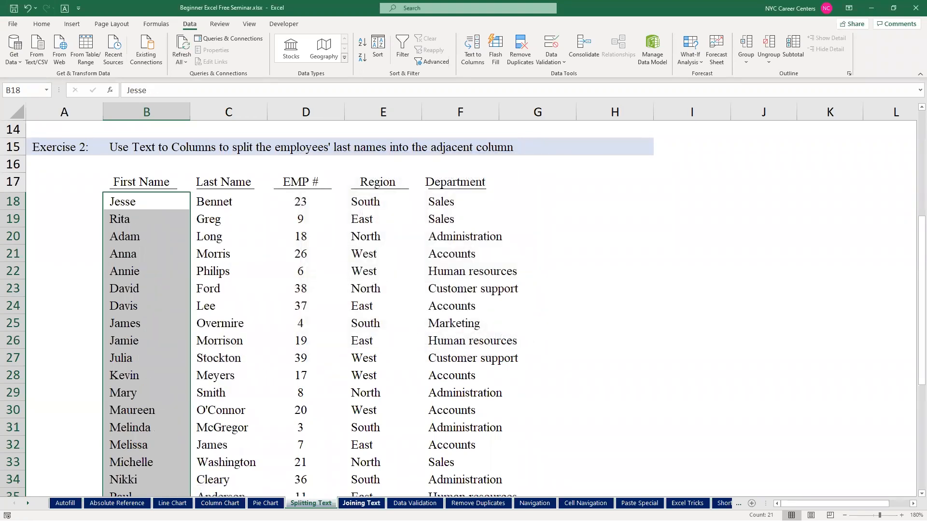
Show the Joining Text worksheet at 160% zoom with Exercise 1 and its table in view
left_click(361, 502)
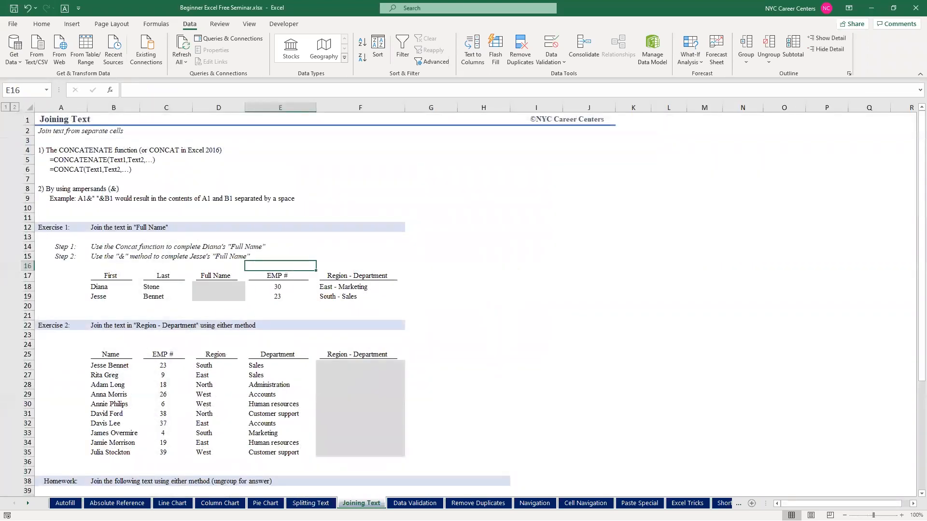
left_click(901, 516)
left_click(901, 515)
left_click(901, 516)
left_click(901, 516)
left_click(901, 516)
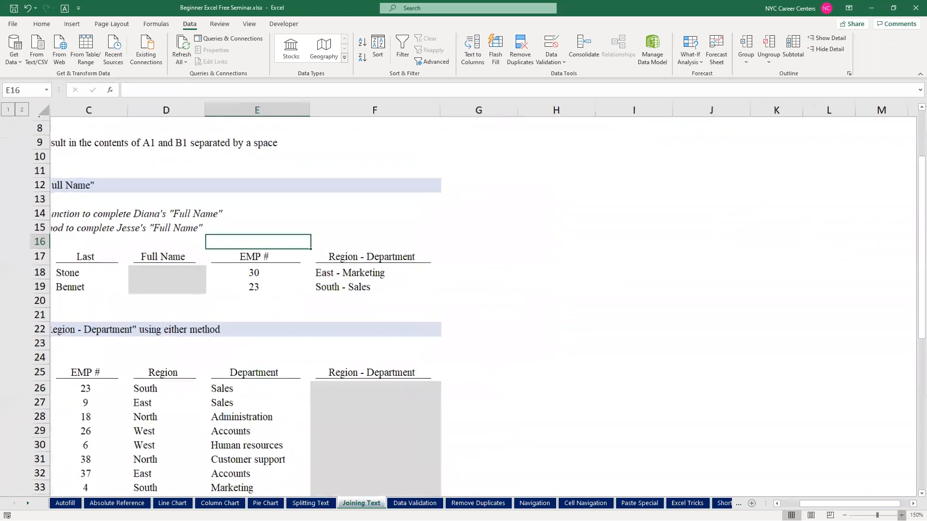
left_click(901, 515)
left_click_drag(847, 503, 812, 504)
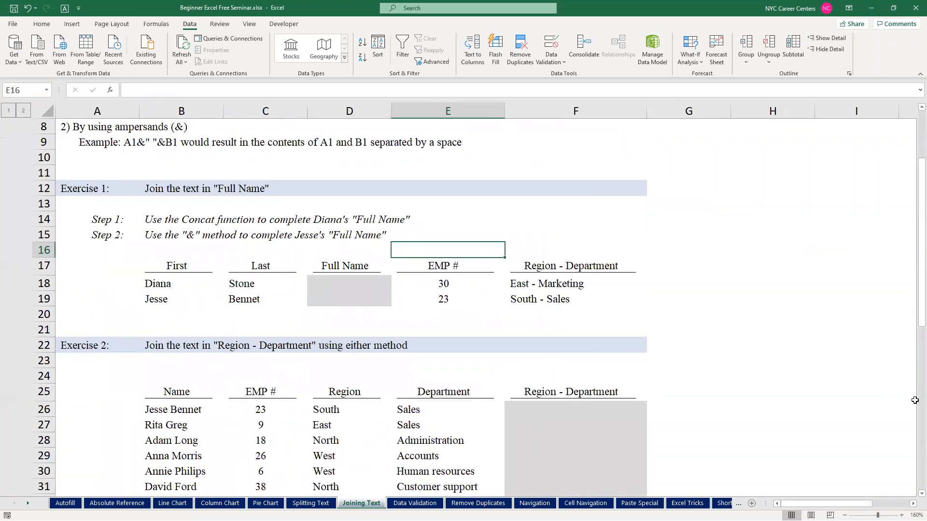
left_click_drag(921, 317, 921, 274)
scroll(772, 287, "down", 1)
Left-align the First and Last headings in B17:C17 of the Exercise 1 table
left_click(335, 377)
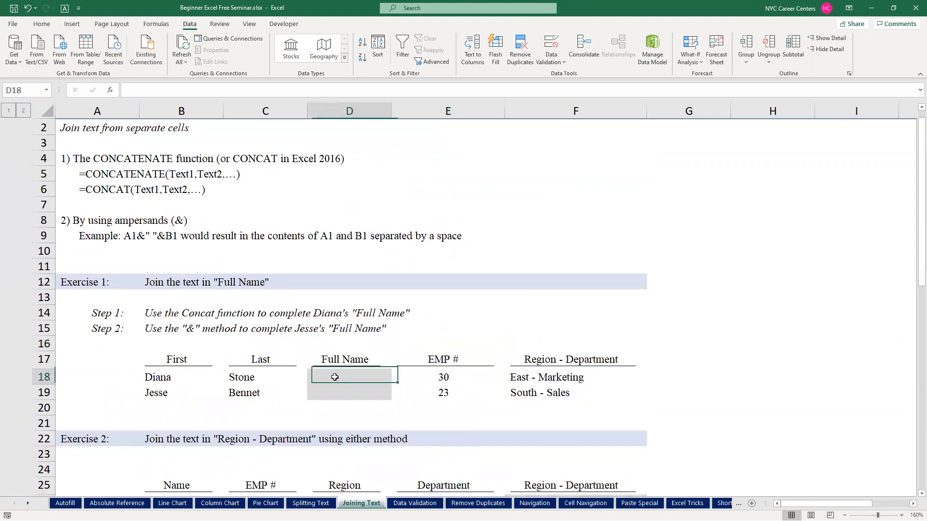
left_click_drag(162, 360, 252, 353)
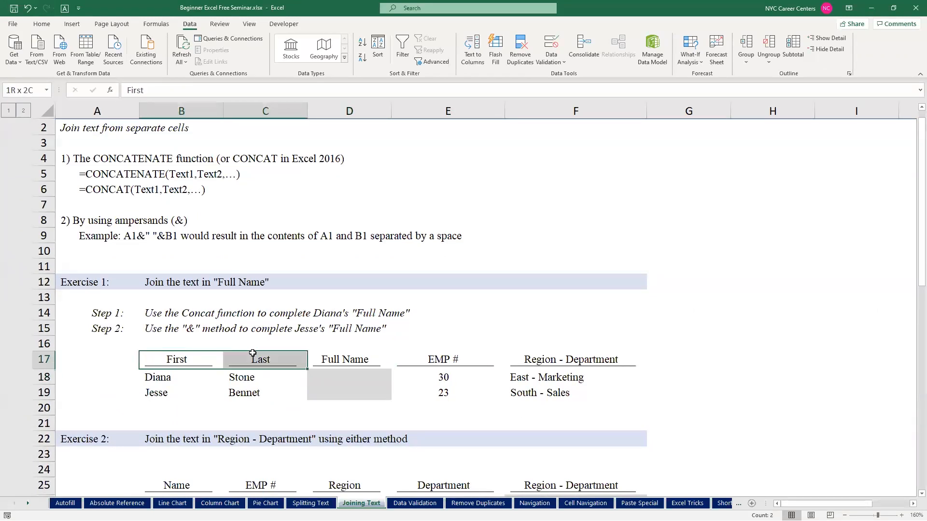
left_click(42, 24)
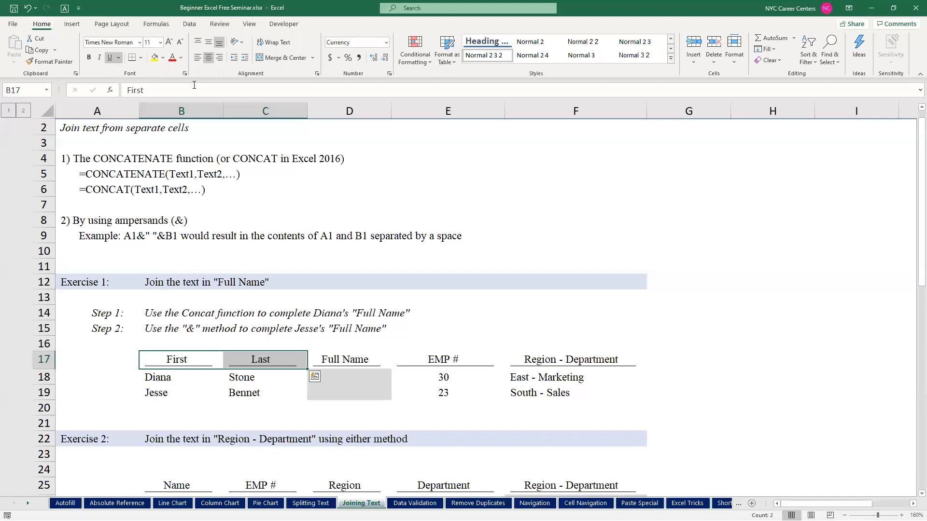
left_click(198, 57)
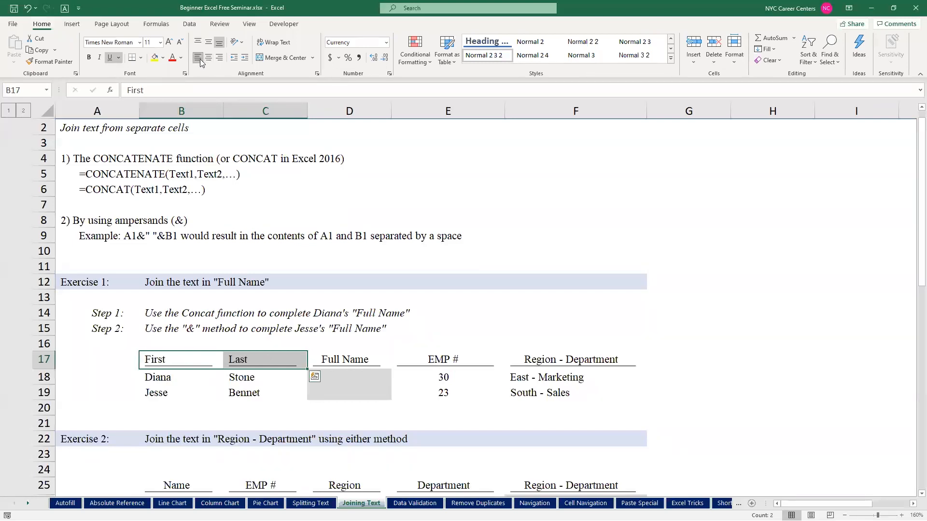
left_click(265, 398)
Enter the formula =CONCATENATE(B18,C18) in the first Full Name cell, D18
left_click(353, 381)
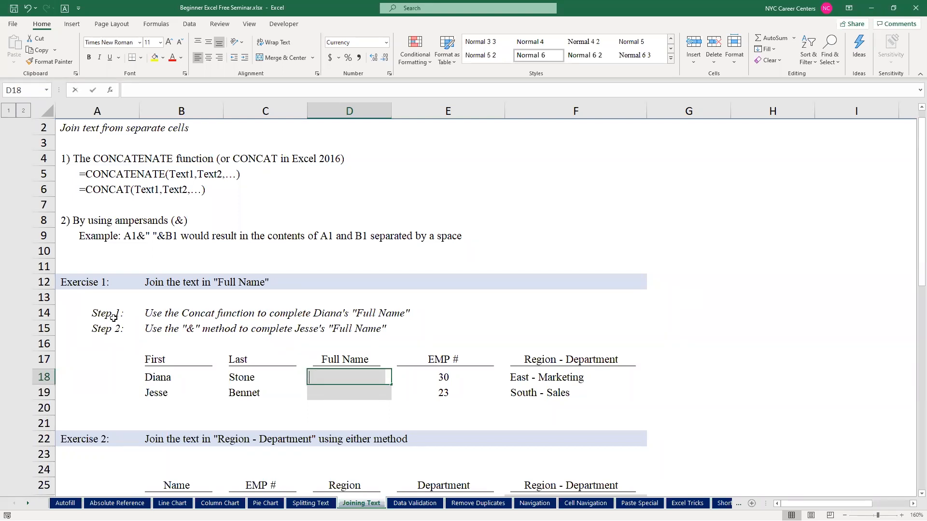
type("=con")
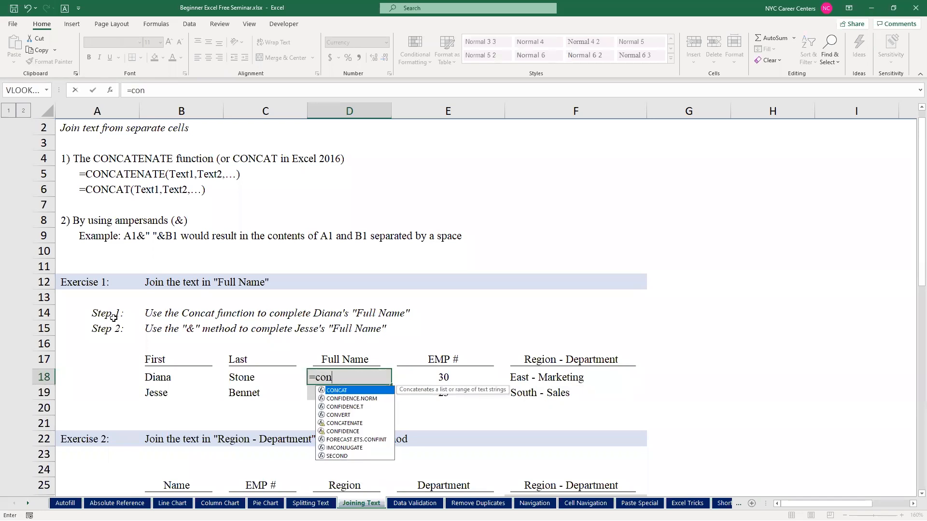
type("cate")
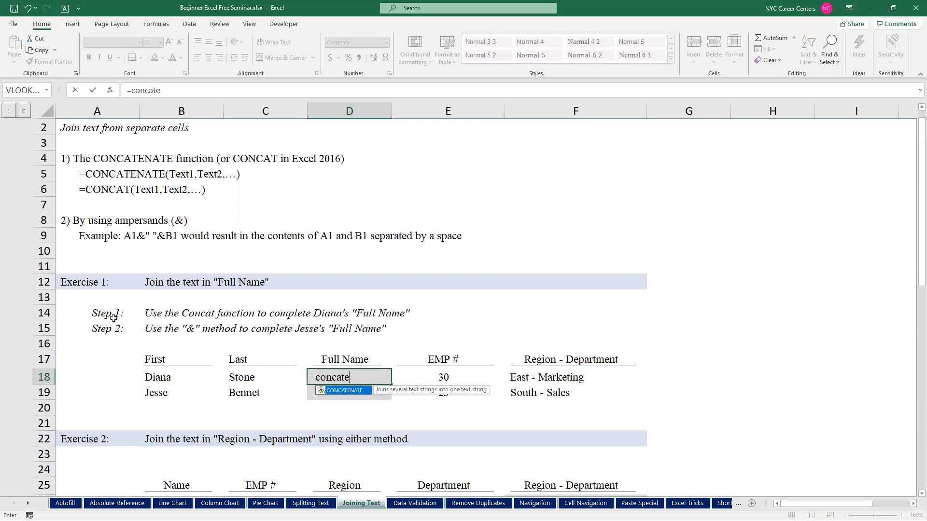
key("Tab")
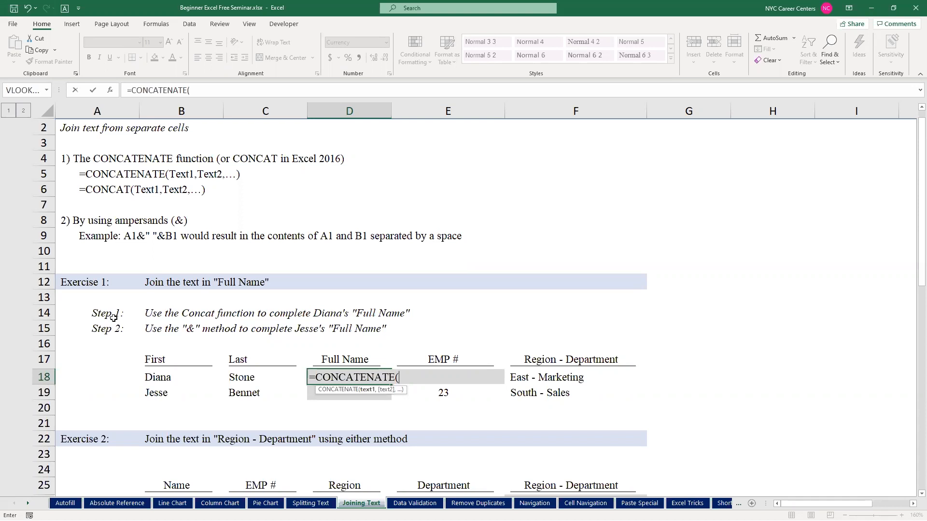
key("Left")
key("Left")
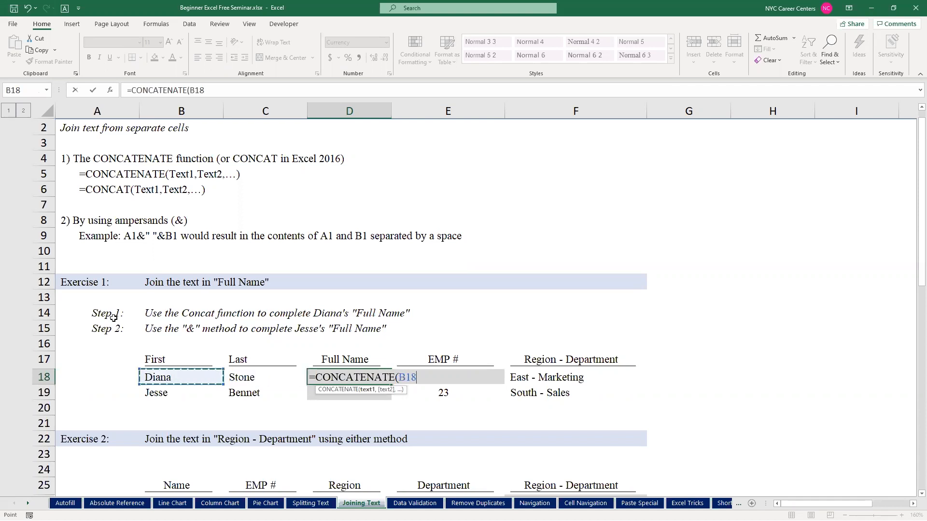
type(",")
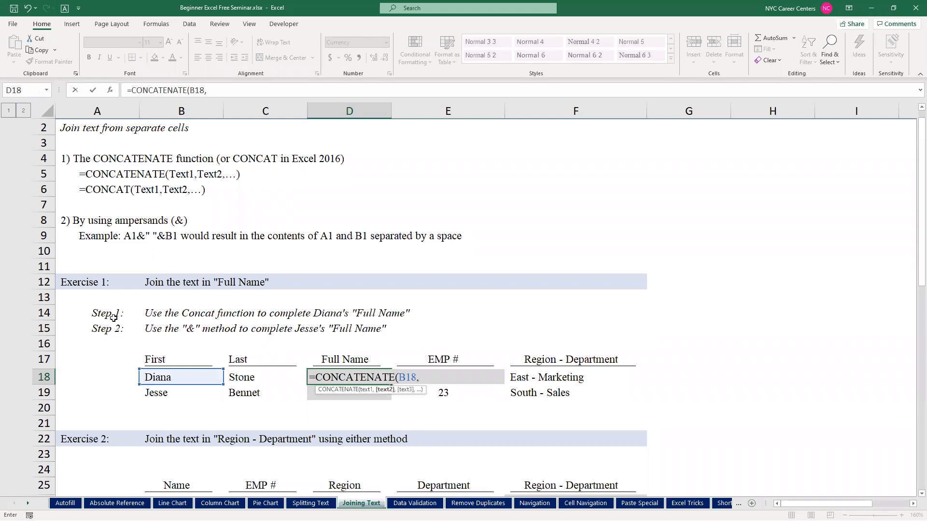
key("Left")
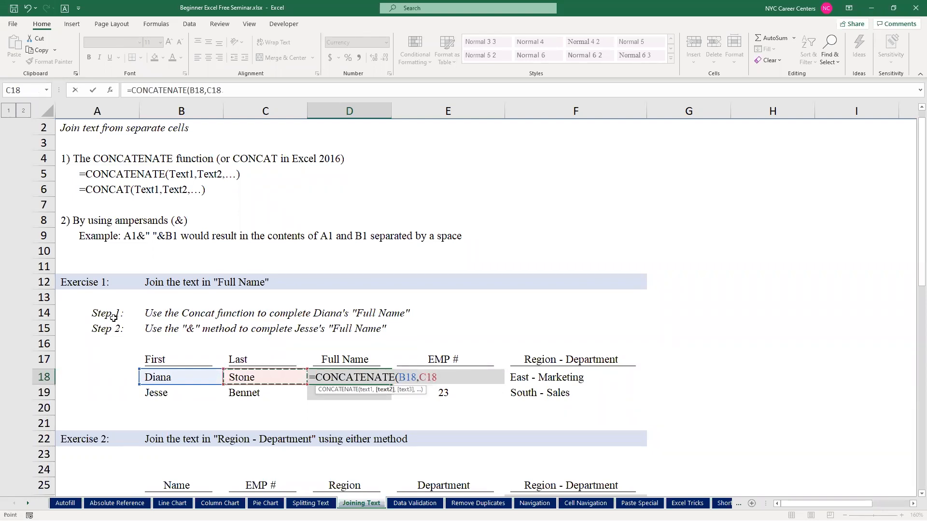
key("Return")
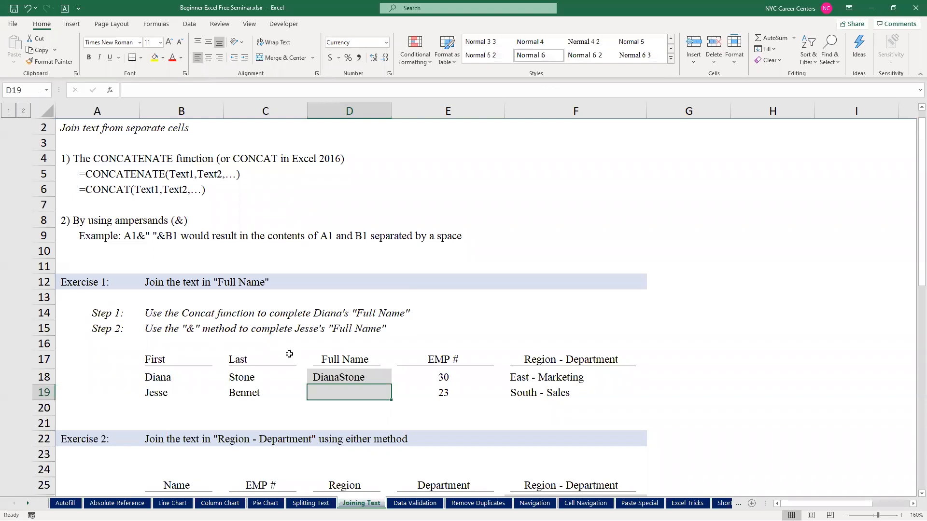
Try to separate the joined names in D18 by adding blank spaces after the comma in the CONCATENATE formula
double_click(342, 382)
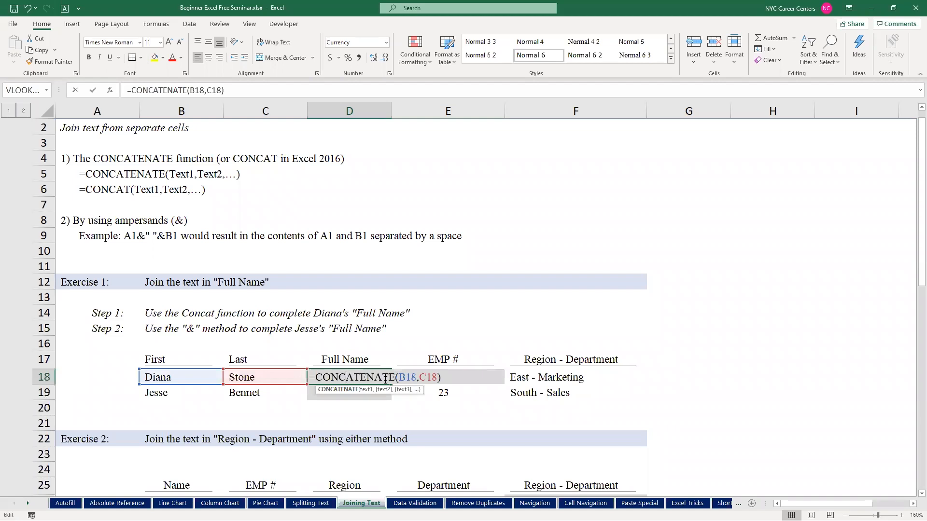
left_click(422, 377)
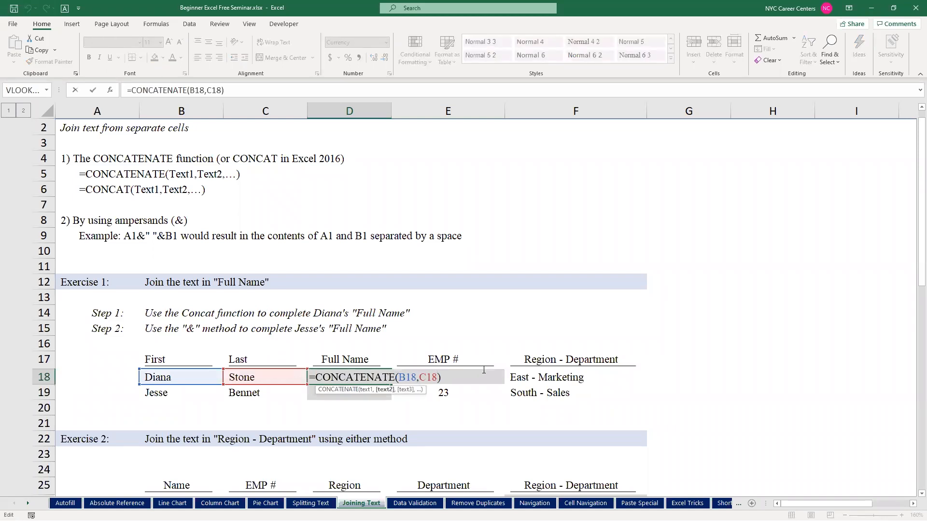
key("Return")
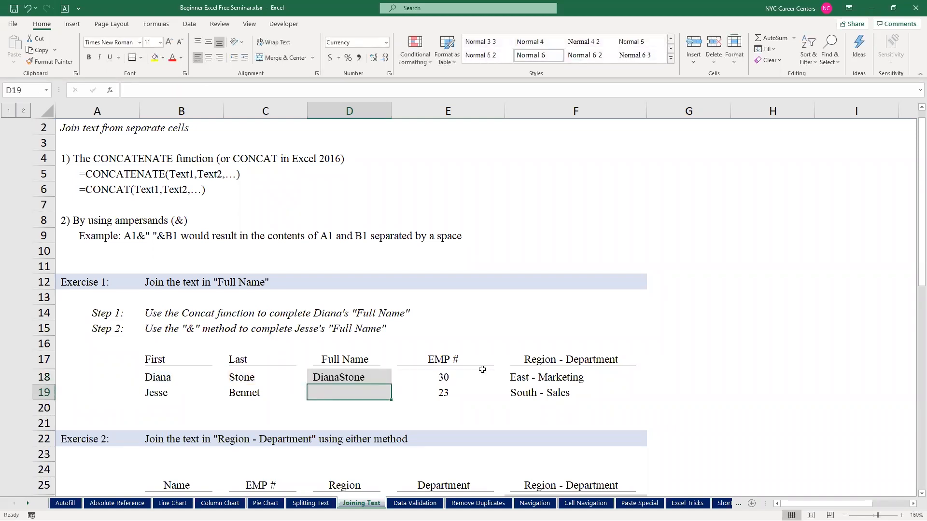
double_click(354, 378)
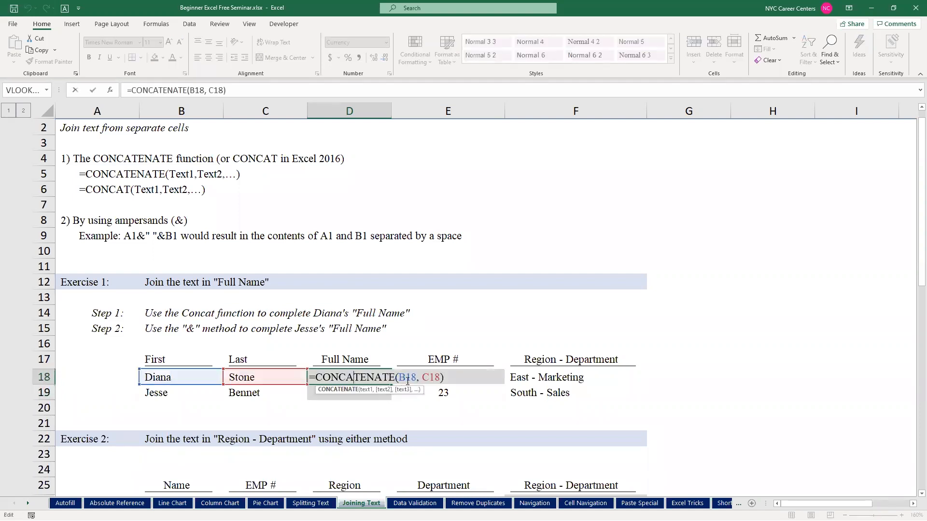
left_click(421, 378)
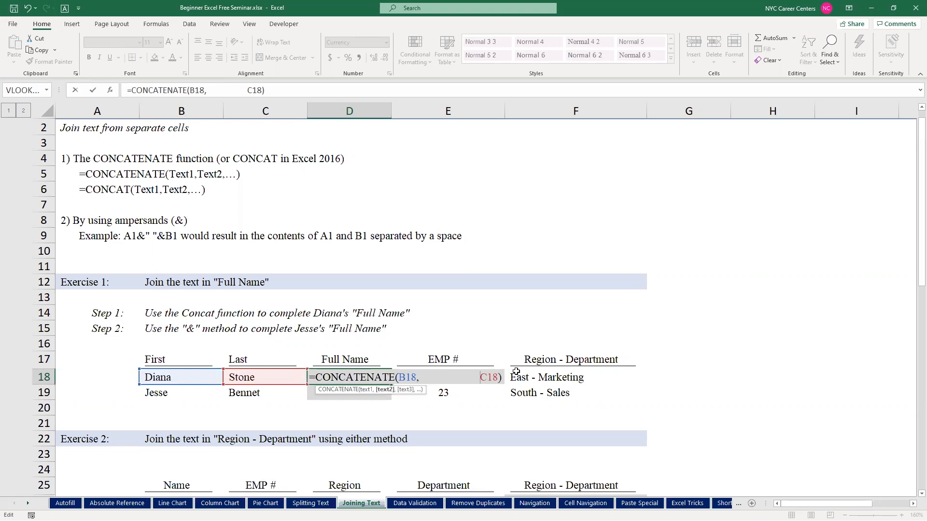
key("Return")
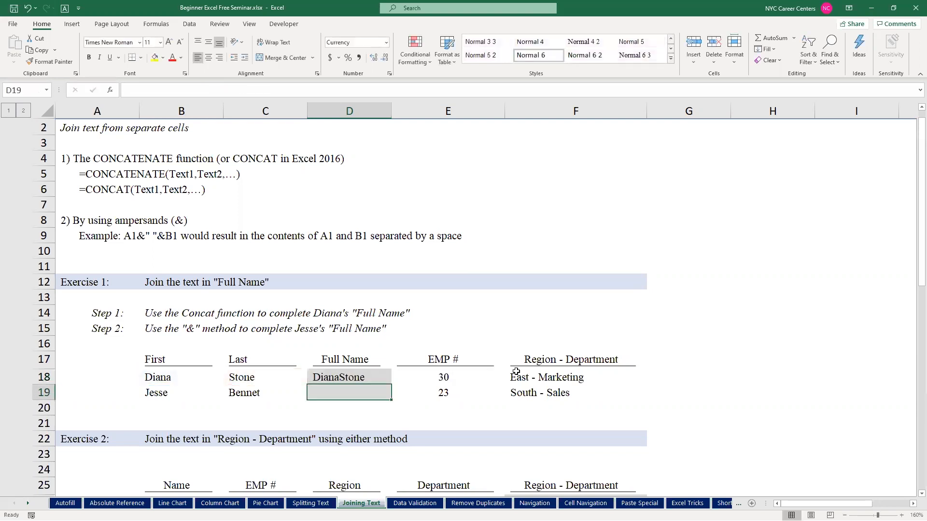
Replace the blank spaces in D18's formula with a quoted space argument, making it =CONCATENATE(B18," ",C18)
double_click(368, 378)
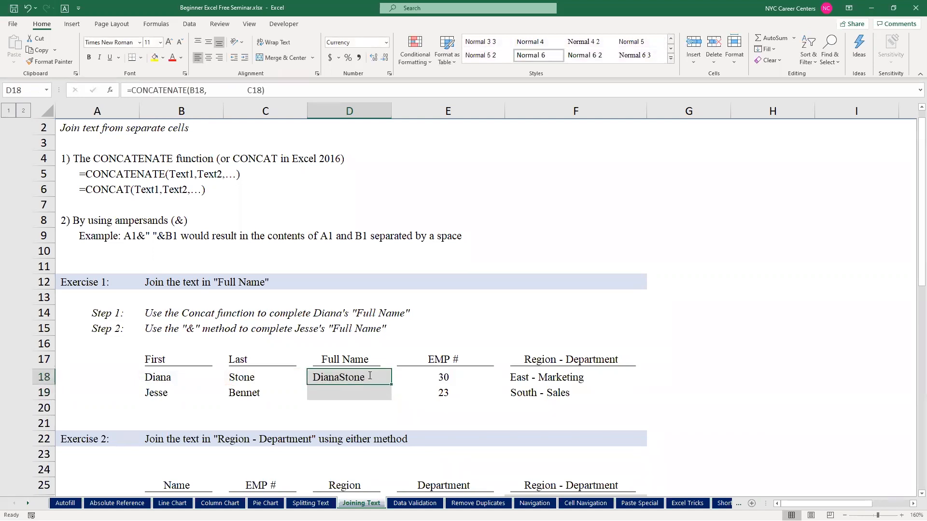
left_click(482, 379)
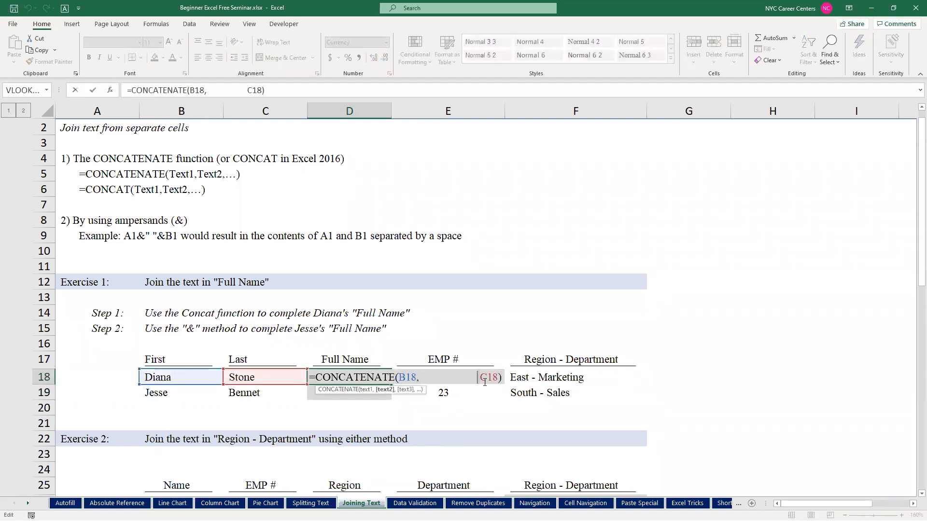
key("BackSpace")
key("BackSpace")
key("BackSpace")
key("BackSpace")
key("BackSpace")
key("BackSpace")
key("BackSpace")
key("BackSpace")
key("BackSpace")
key("BackSpace")
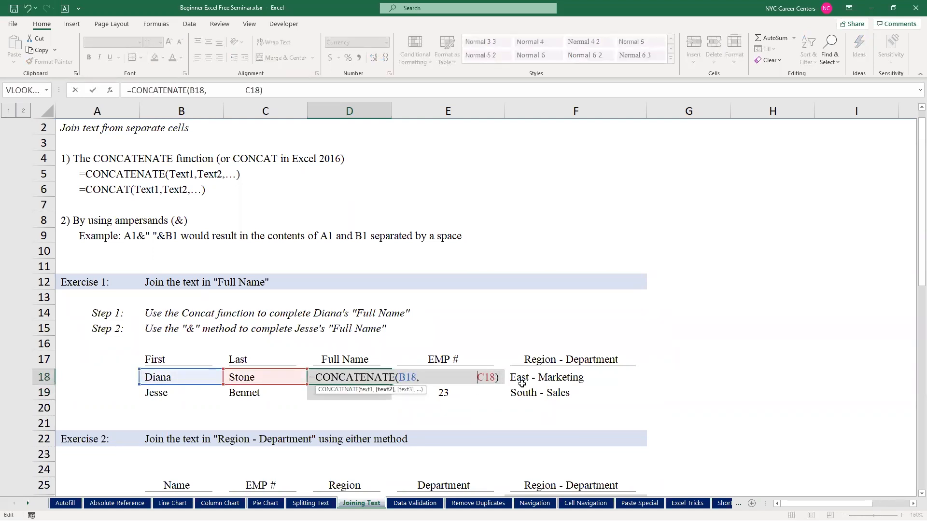
key("BackSpace")
key("BackSpace")
key("BackSpace")
key("BackSpace")
key("BackSpace")
key("BackSpace")
key("BackSpace")
type("\"")
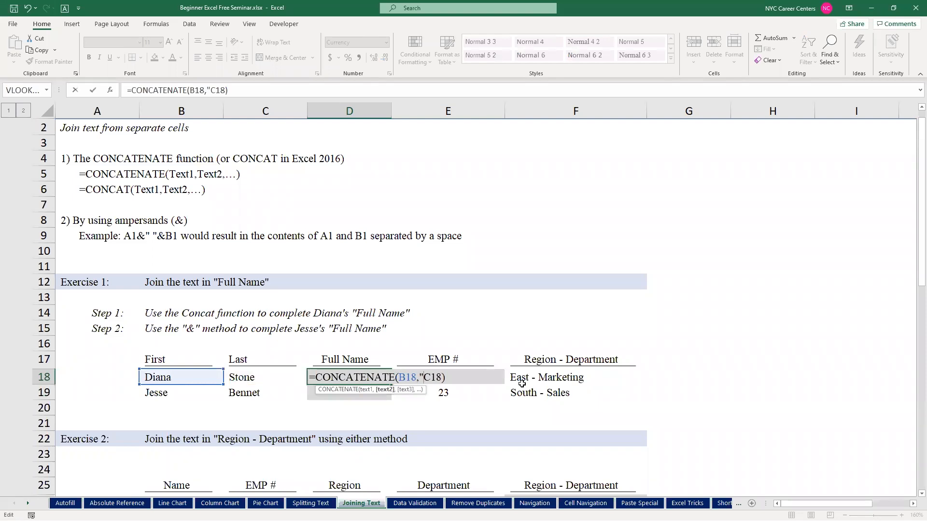
type(" \"")
type(",")
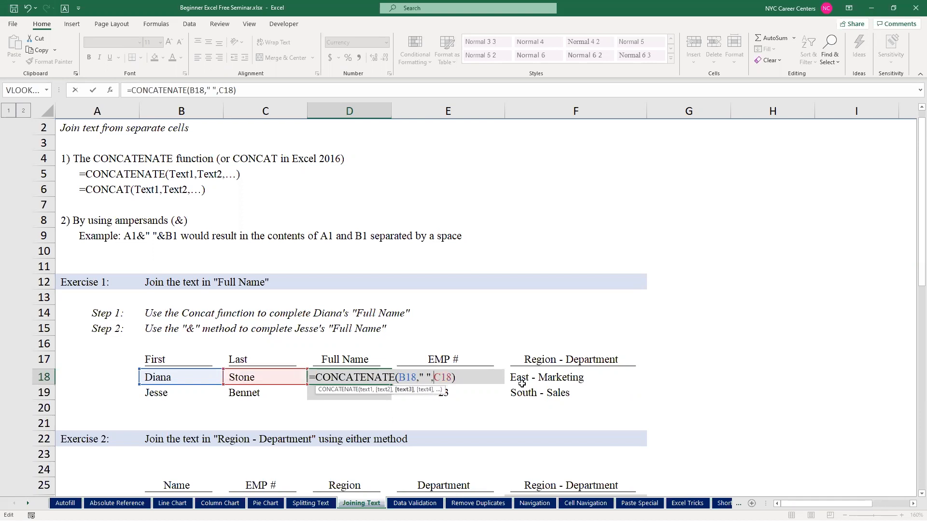
key("BackSpace")
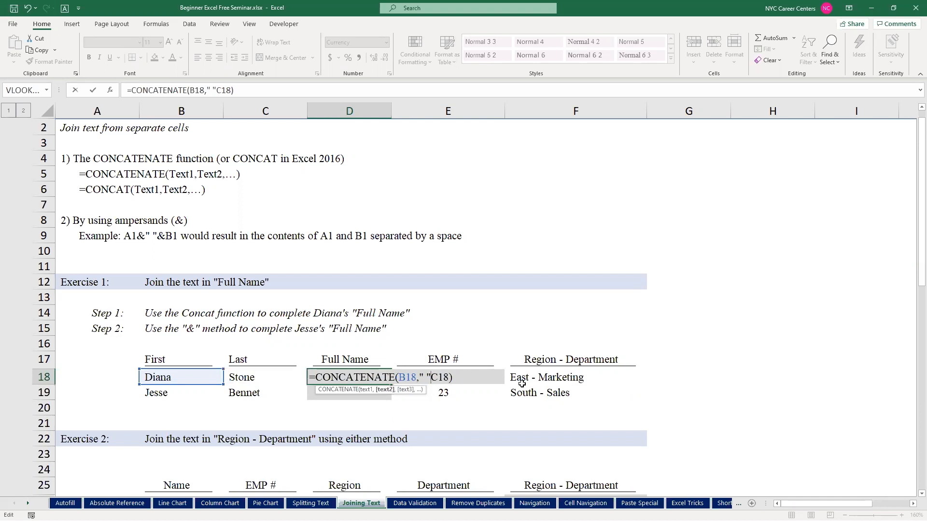
type(",")
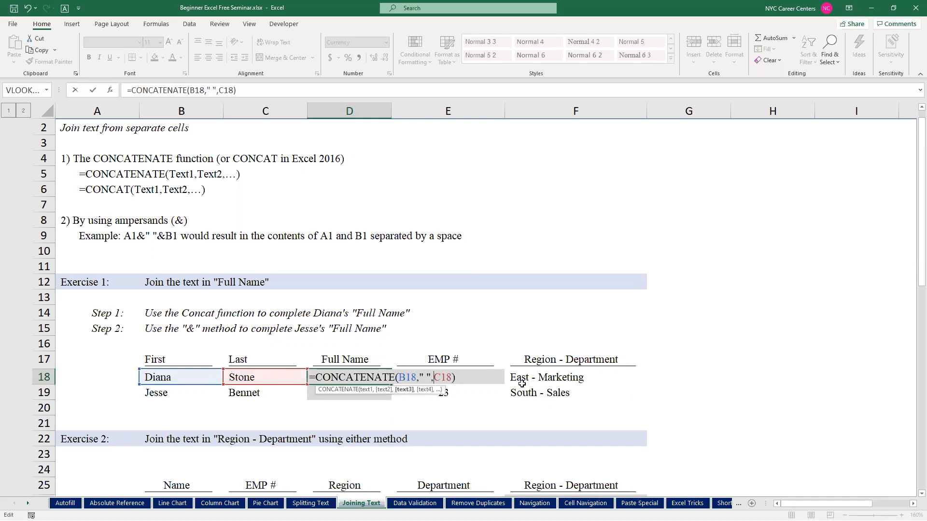
key("Return")
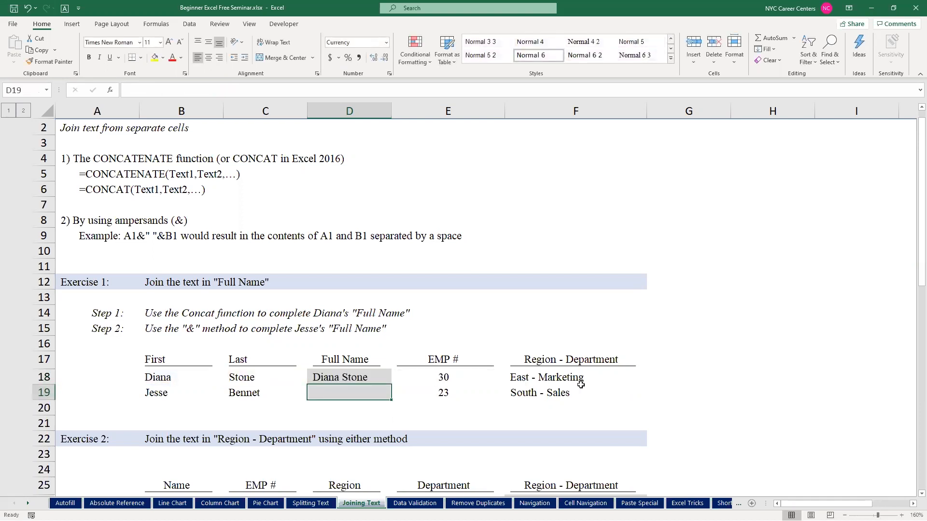
Join the second row's first and last names in D19 with the ampersand formula =B19&C19
scroll(428, 450, "up", 2)
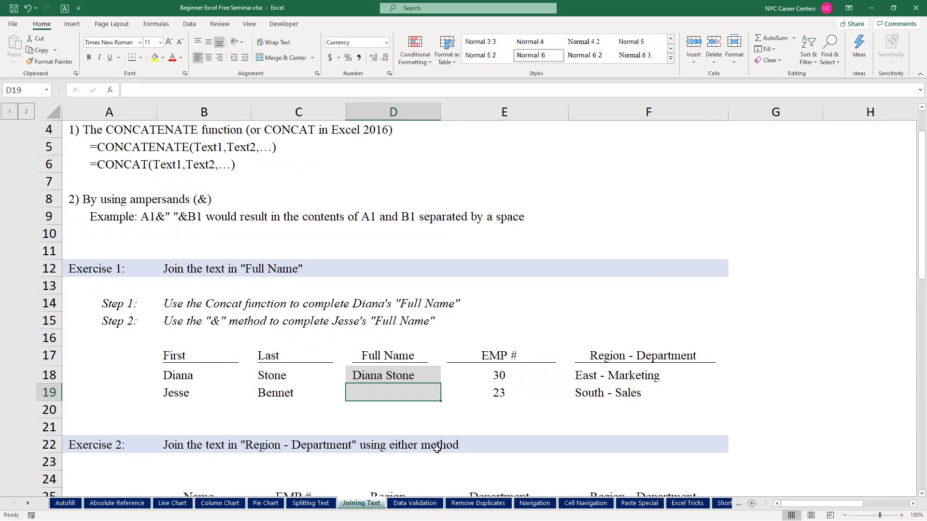
type("&")
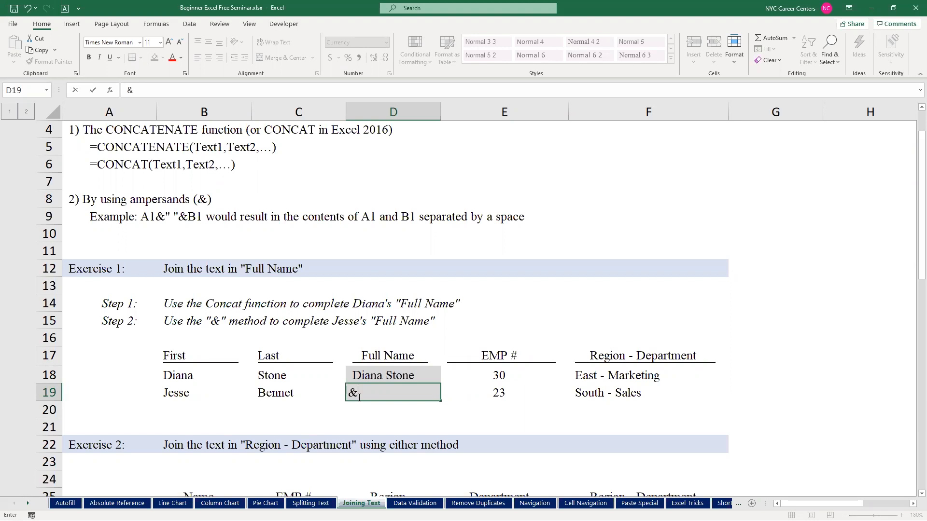
key("BackSpace")
type("=")
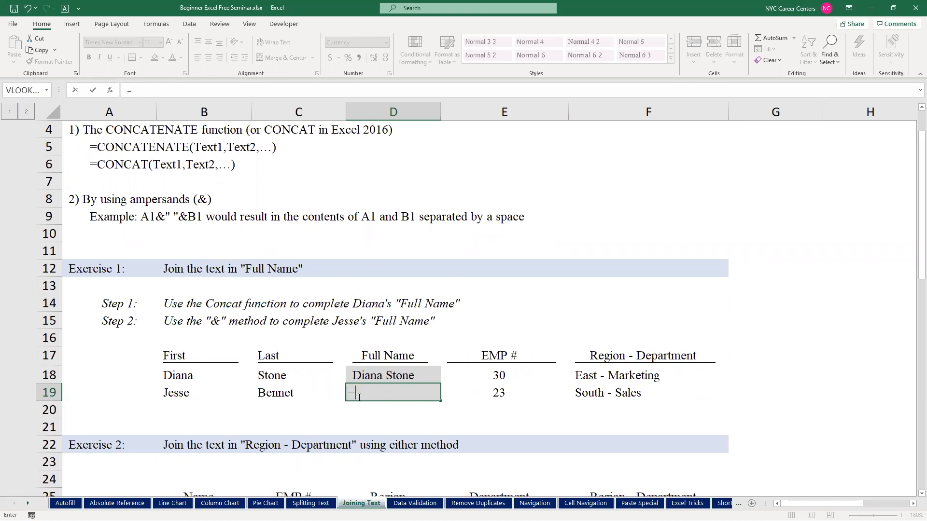
left_click(180, 394)
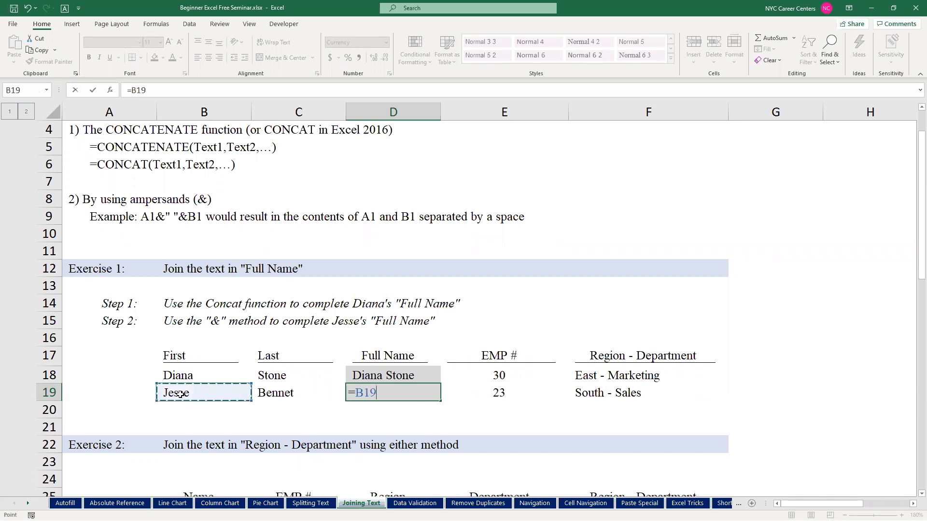
type("&")
left_click(277, 395)
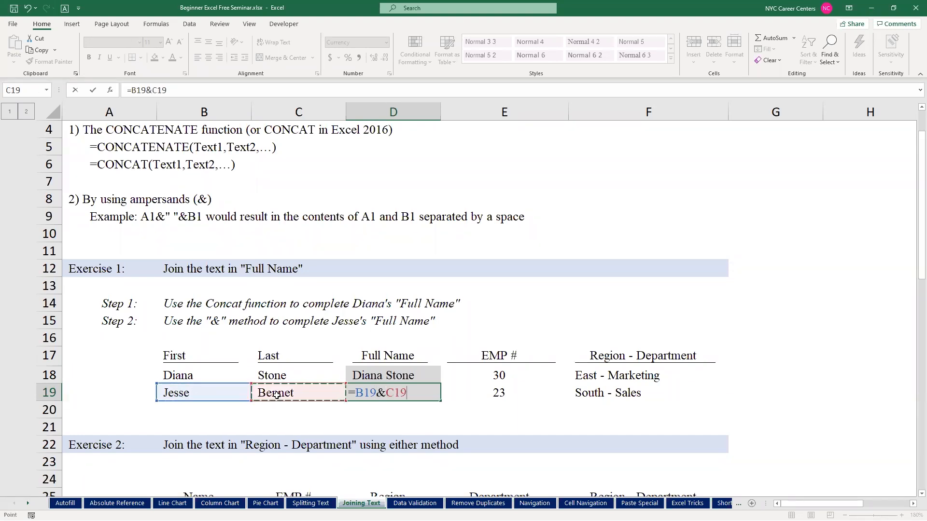
key("Return")
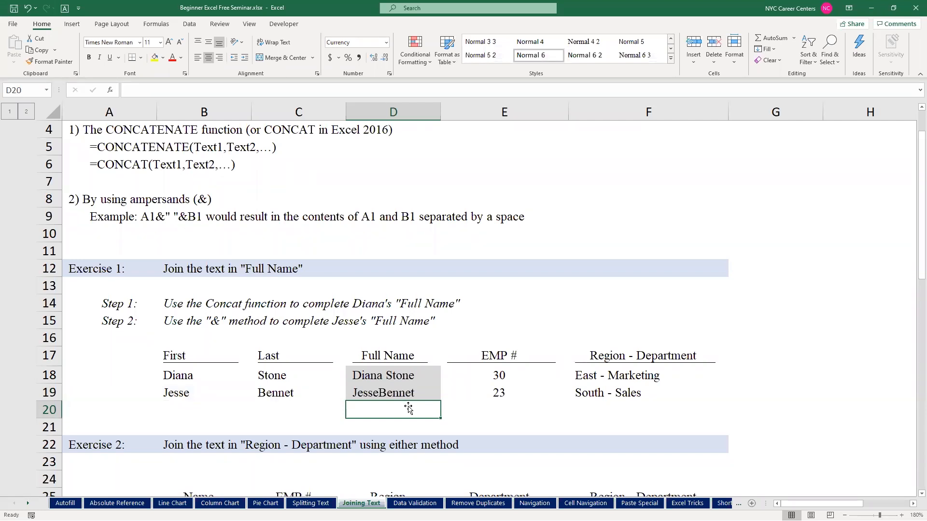
Add a space between the names in D19 by changing the formula to =B19&" "&C19
double_click(386, 393)
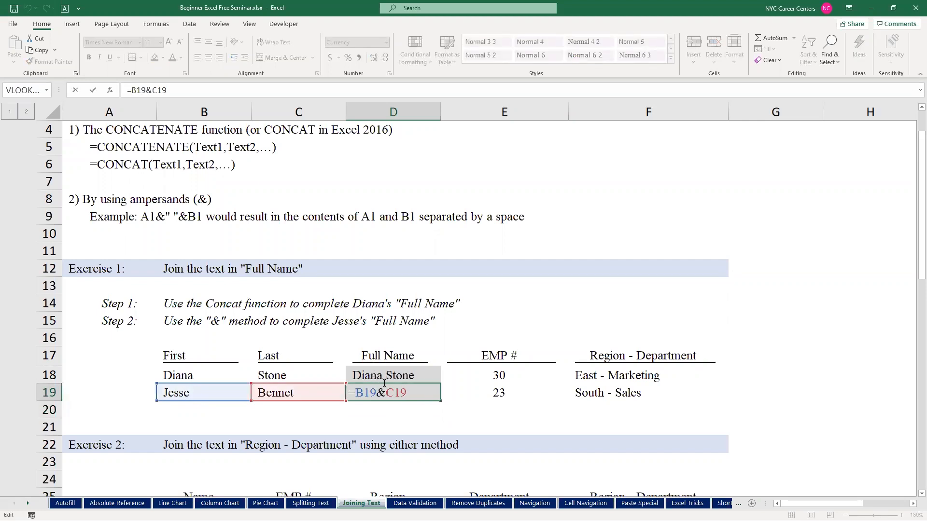
type("\" ")
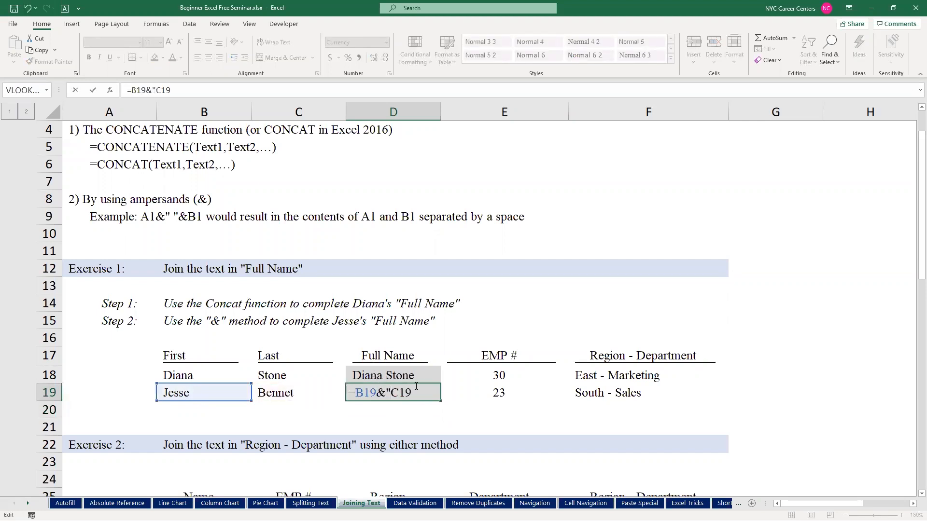
type("\"")
type("&")
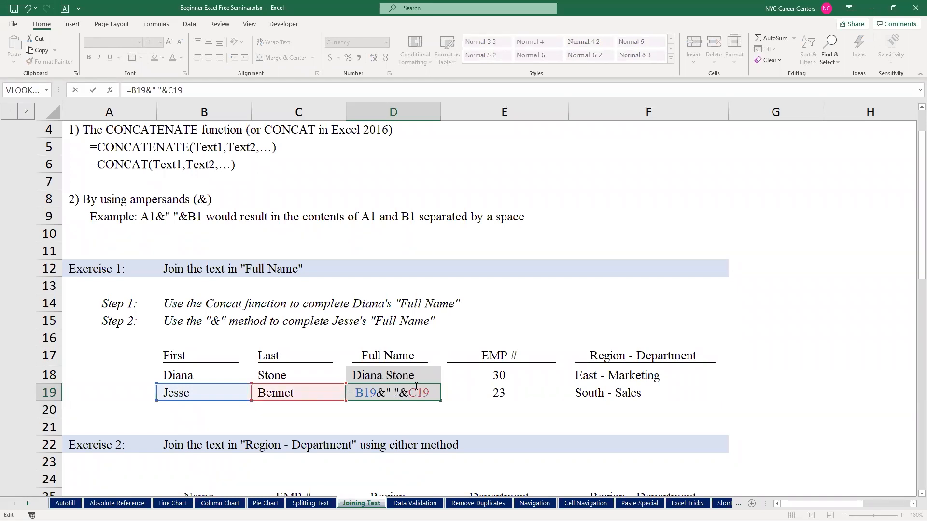
key("Return")
Enter =D26&" "&"-"&" "&E26 in the first Region - Department cell of Exercise 2, F26
left_click_drag(914, 288, 914, 381)
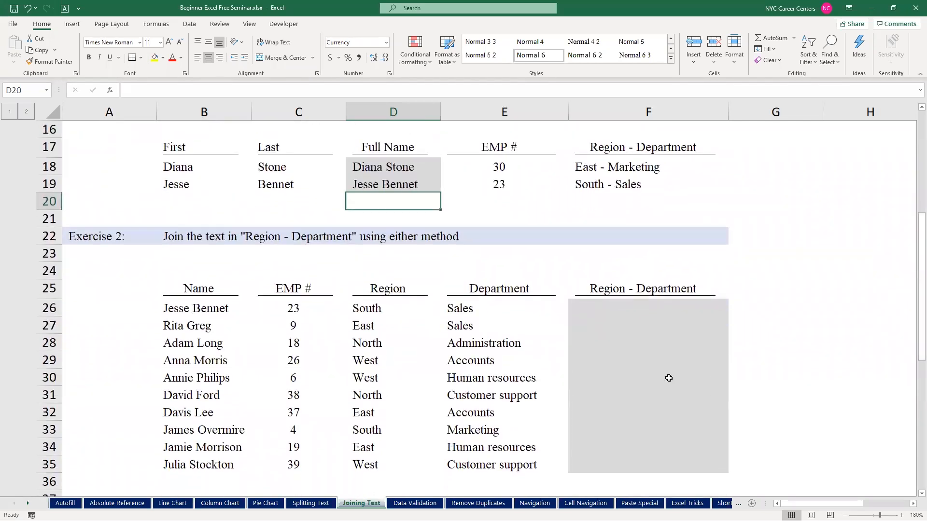
left_click(628, 308)
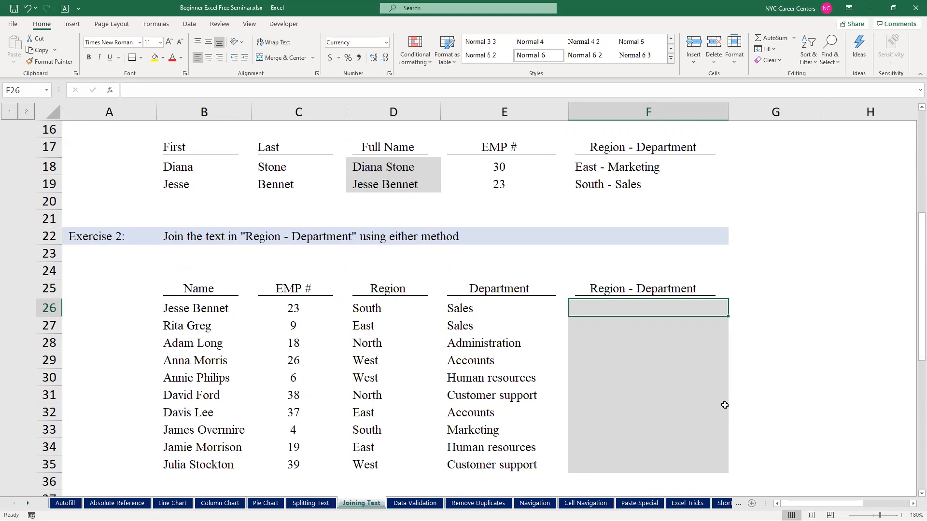
type("=")
key("Left")
key("Left")
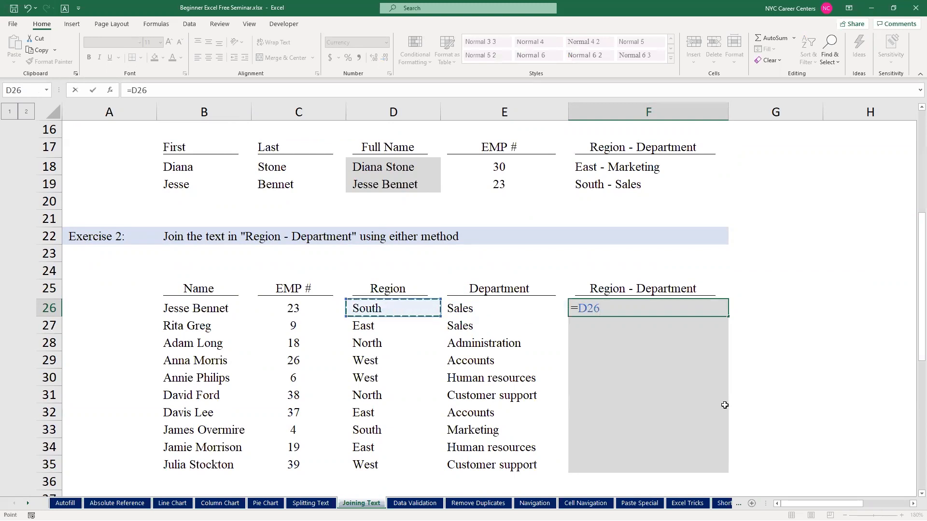
type("&\" \"&\"-\"&")
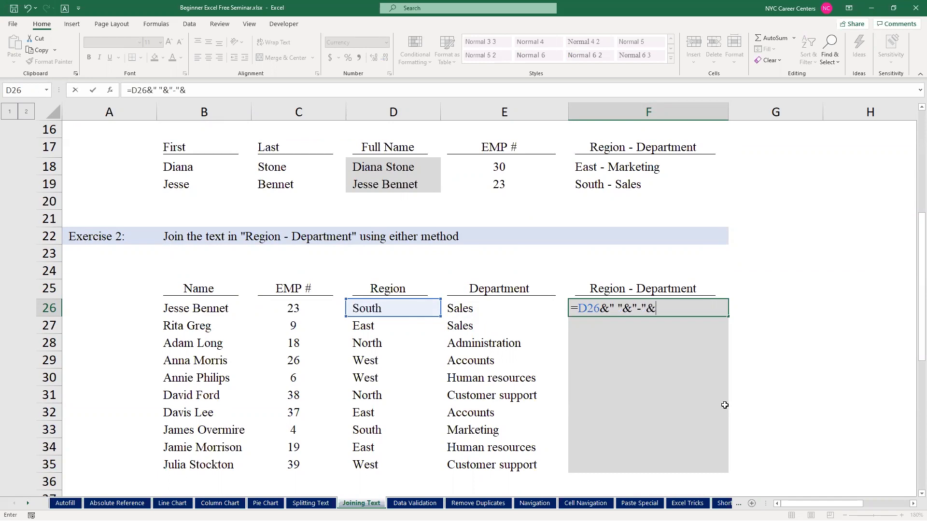
type("\" \"&")
key("Left")
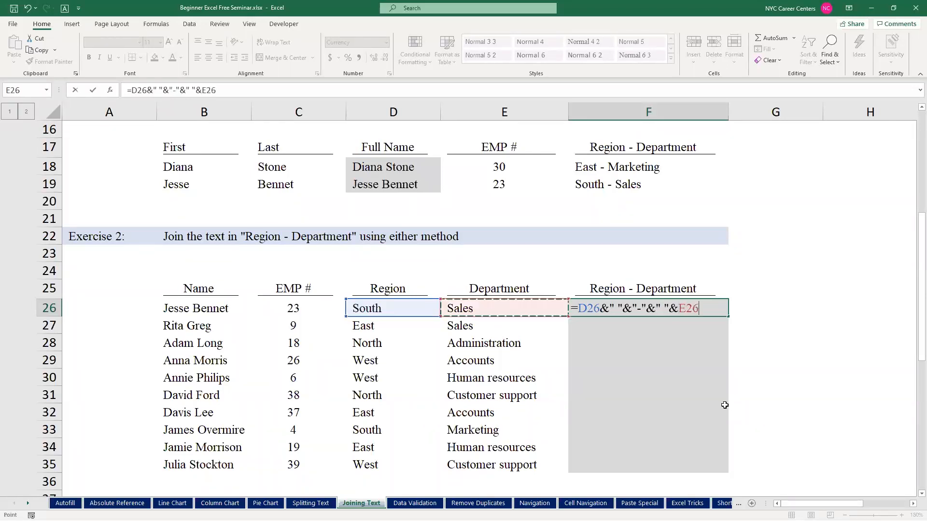
key("Return")
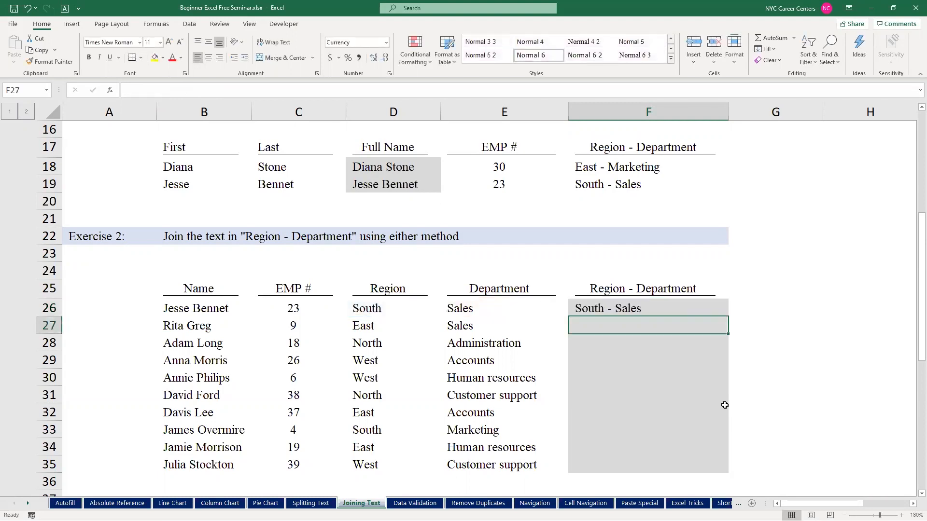
Shorten the F26 formula to =D26&" - "&E26 and fill it down the Region - Department column through F35
left_click(719, 309)
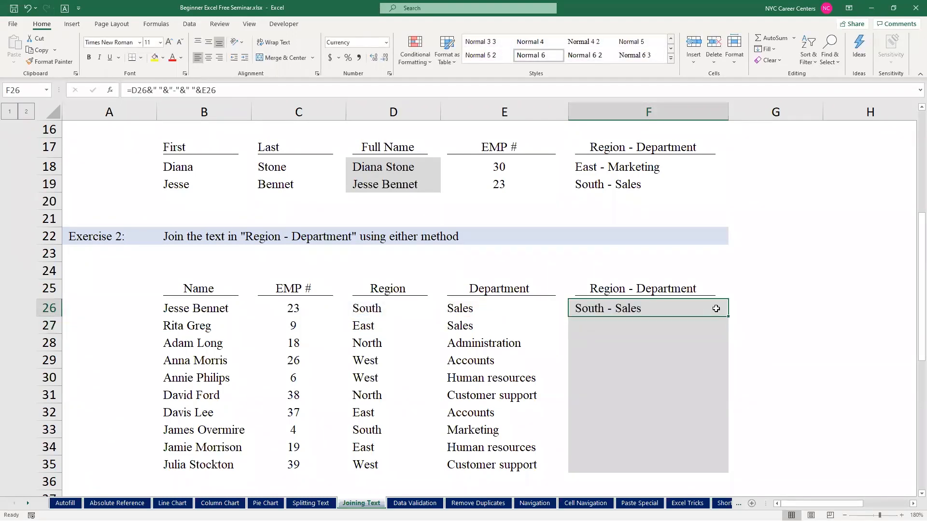
double_click(634, 306)
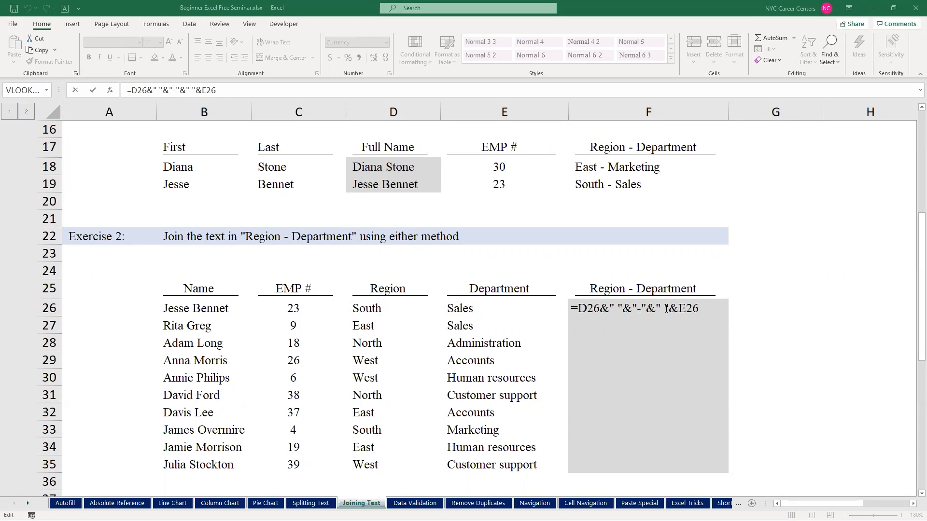
left_click(639, 307)
key("BackSpace")
key("BackSpace")
key("BackSpace")
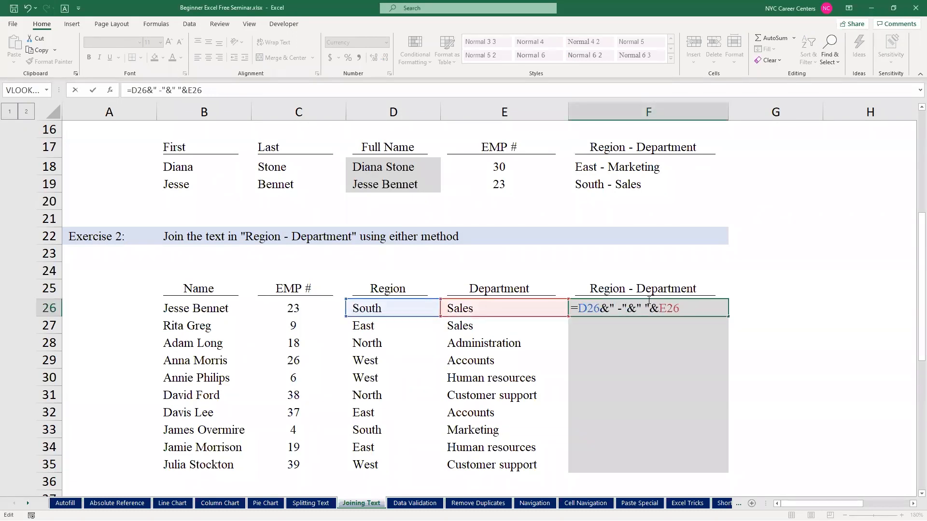
left_click(642, 307)
key("BackSpace")
key("BackSpace")
key("BackSpace")
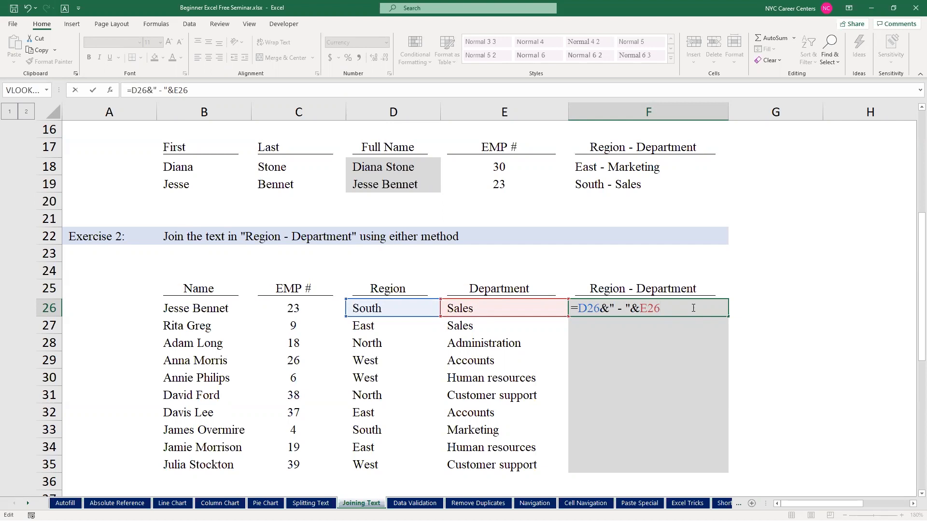
key("Return")
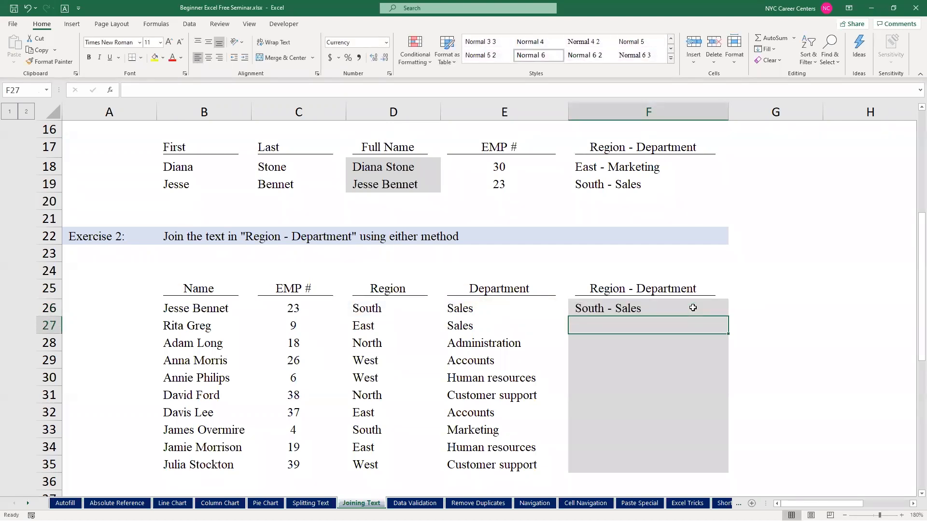
left_click(693, 308)
double_click(728, 317)
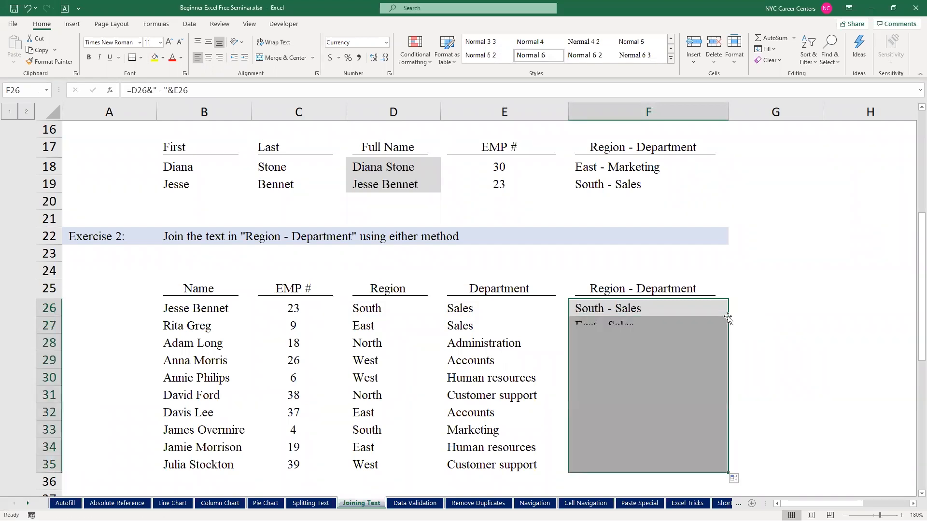
Flash-fill G26:G35 with the joined region and department text by entering South - Sales in G26 and East - Sales in G27
left_click(746, 306)
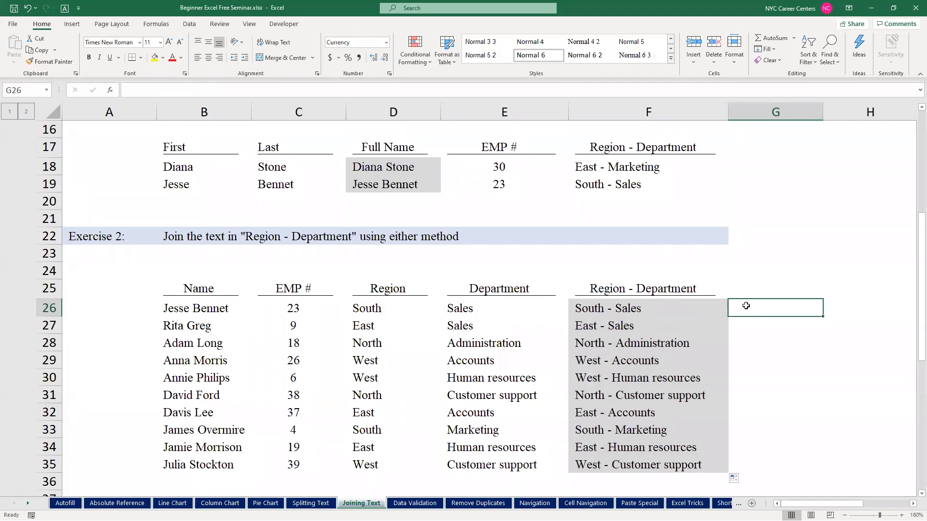
scroll(746, 306, "right", 1)
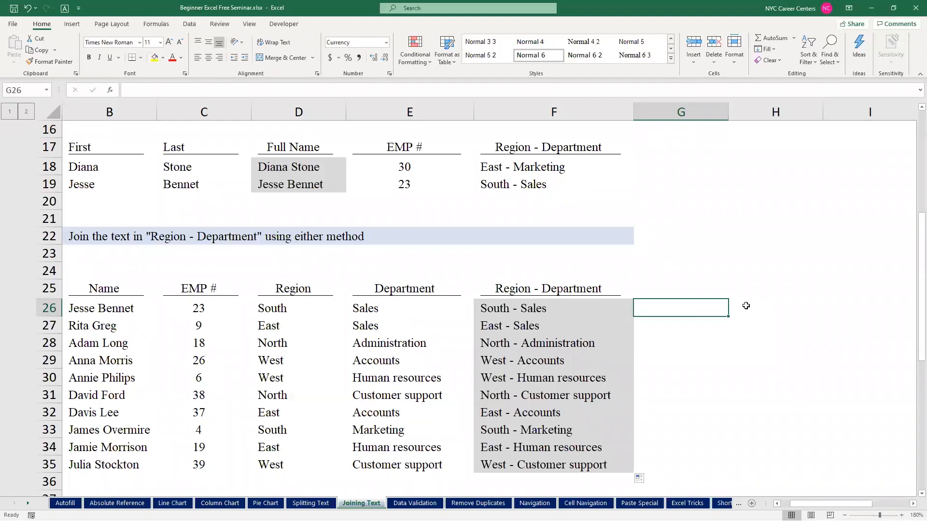
type("South")
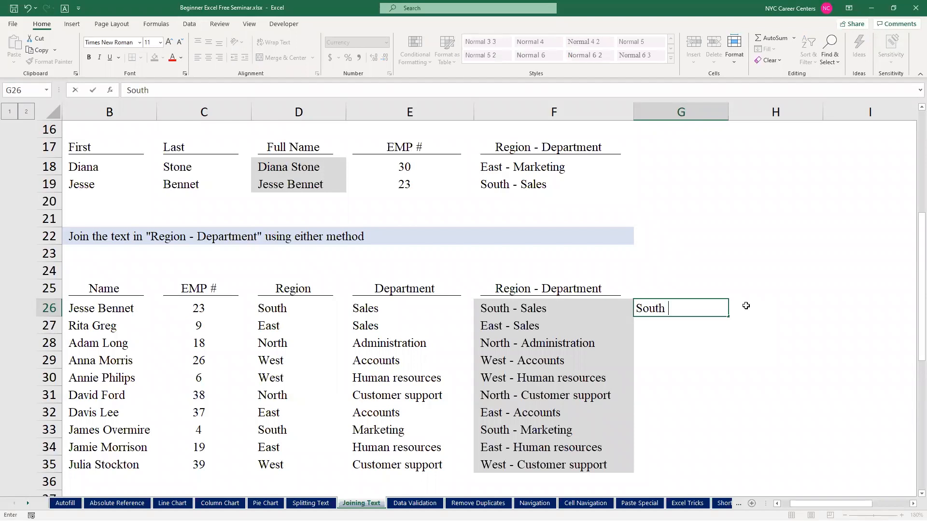
type(" - Sales")
key("Return")
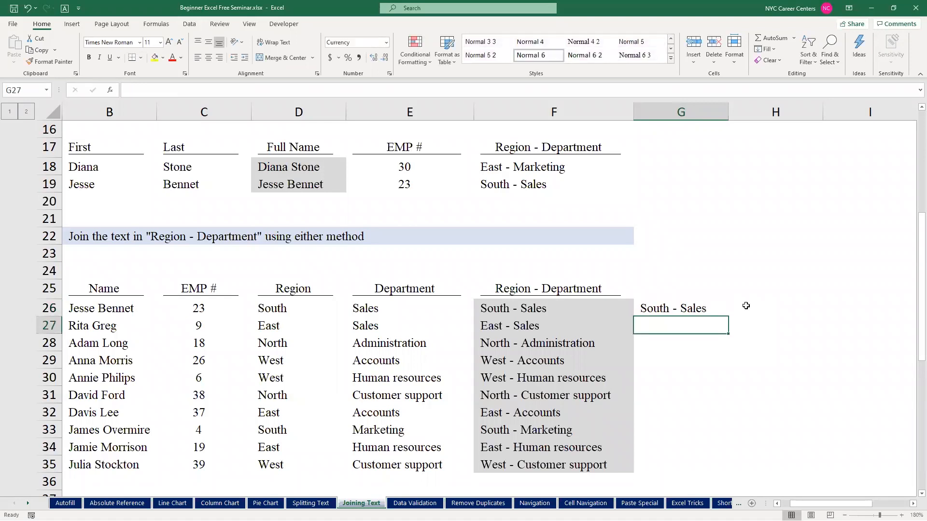
type("East - Sales")
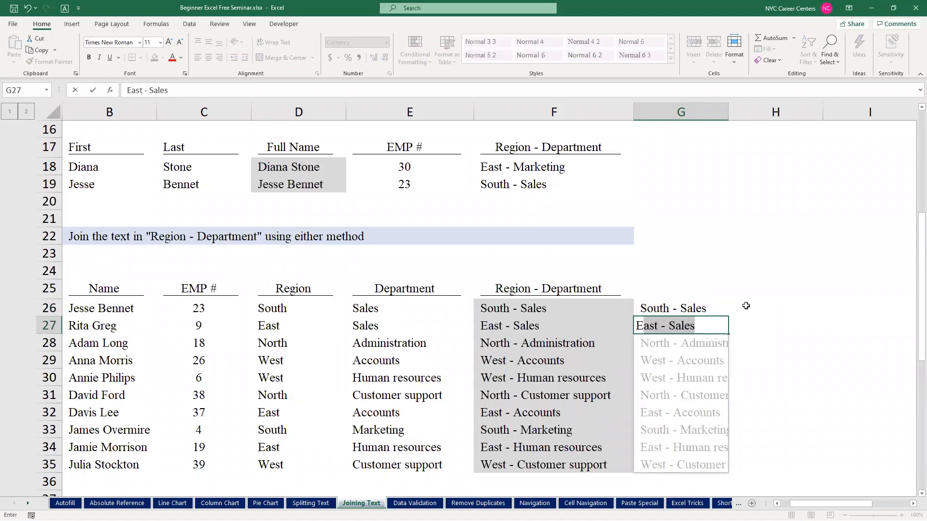
key("Return")
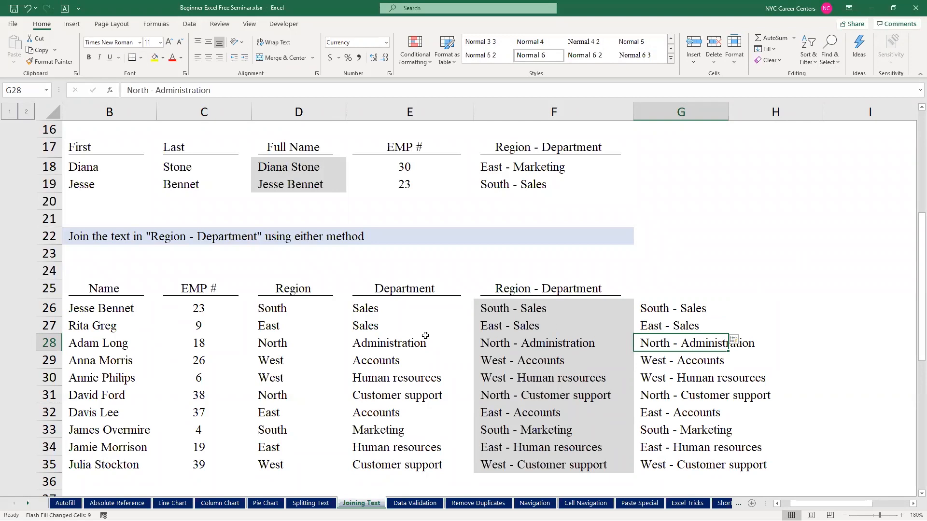
Change the region in D26 to North and compare the joined text in F26 and G26
left_click(289, 309)
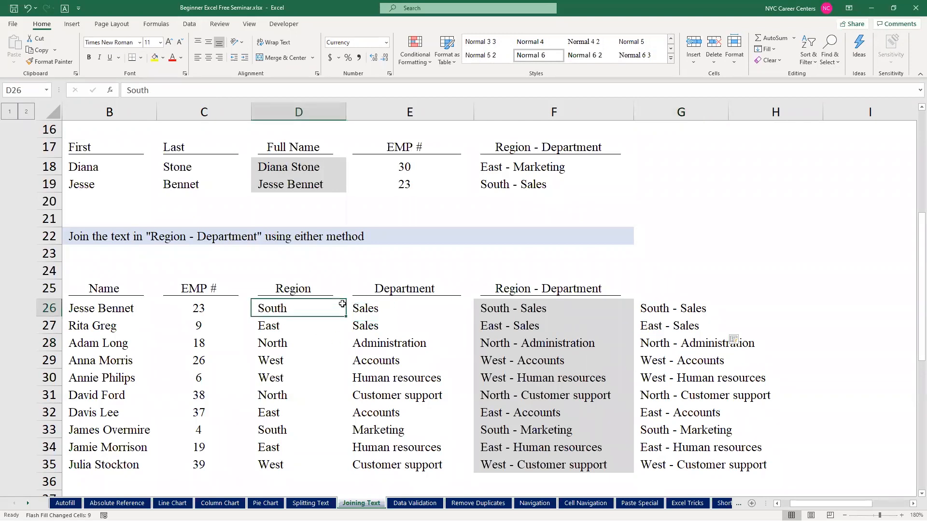
type("Nor")
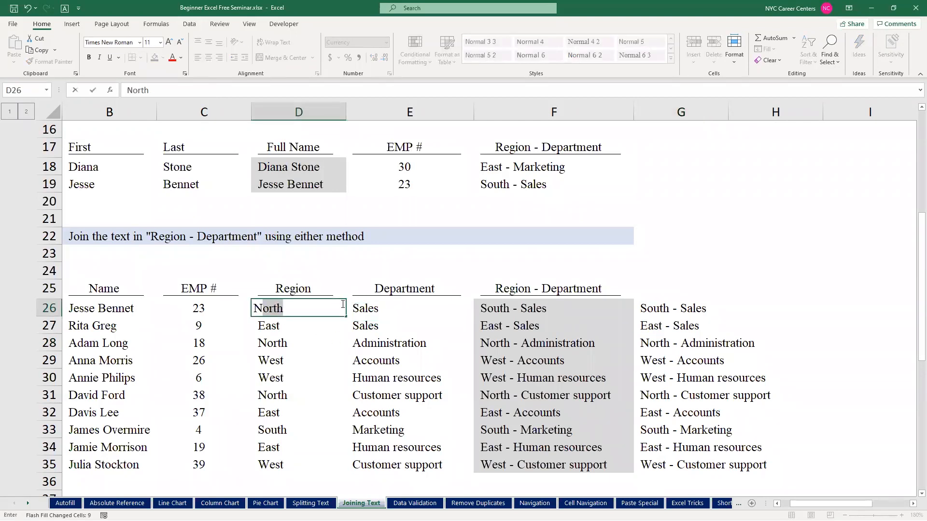
key("Return")
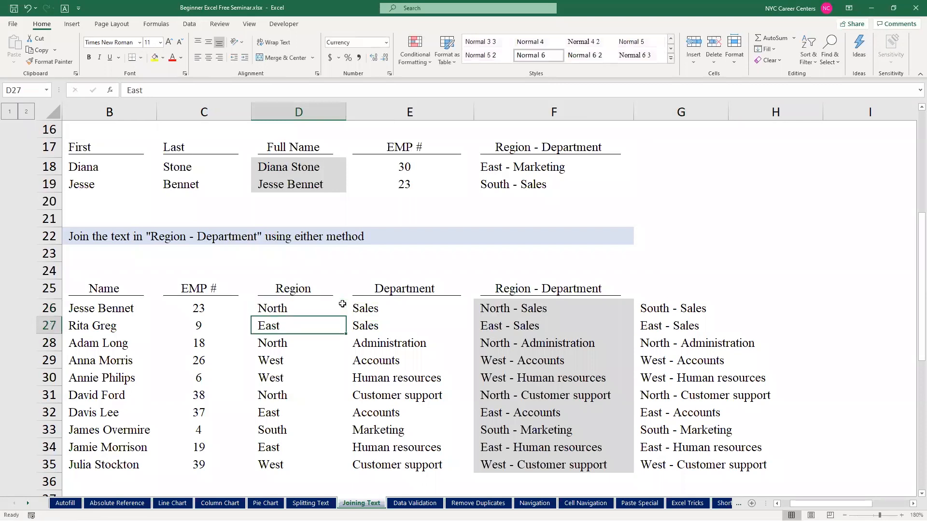
left_click(504, 309)
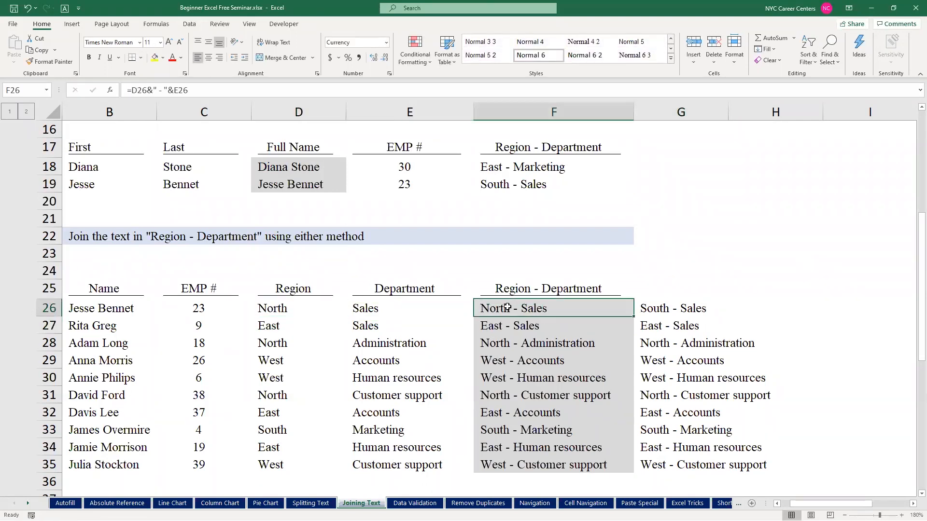
double_click(508, 307)
key("Escape")
left_click(661, 308)
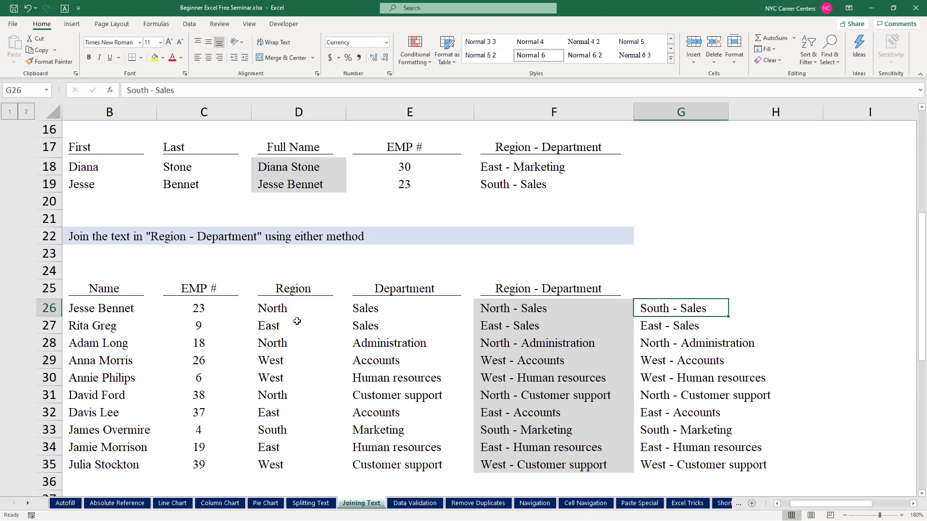
Clear the joined region and department entries from G26:G35
left_click_drag(685, 307, 714, 456)
key("Delete")
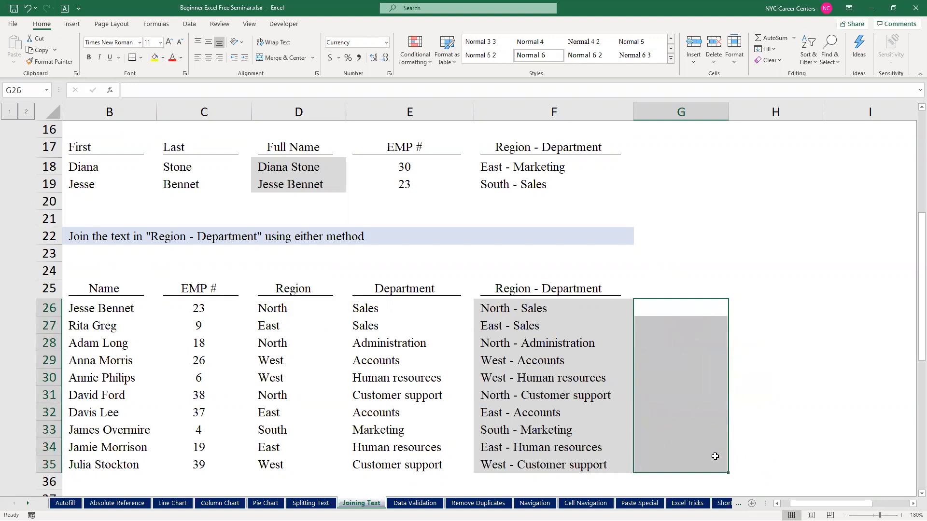
key("shift+BackSpace")
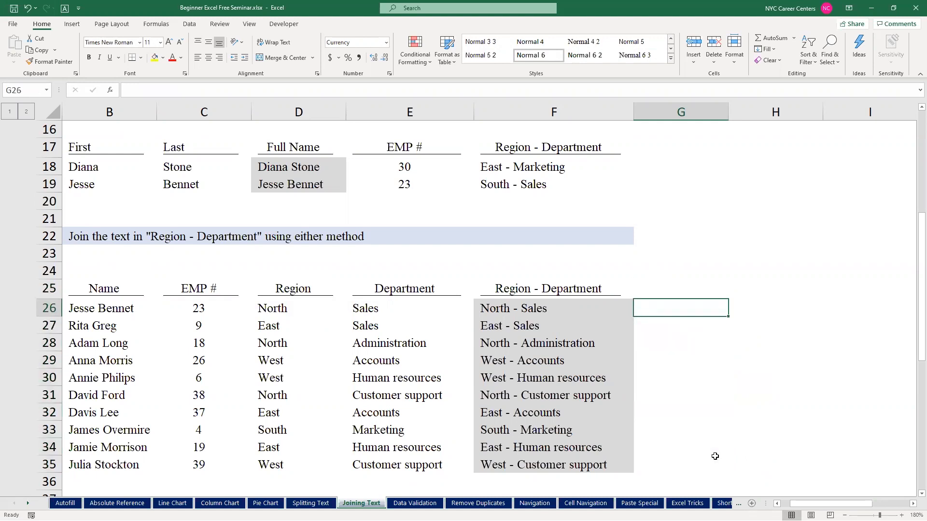
Flash-fill G26:G35 with only the regions by entering North in G26 and East in G27
type("North")
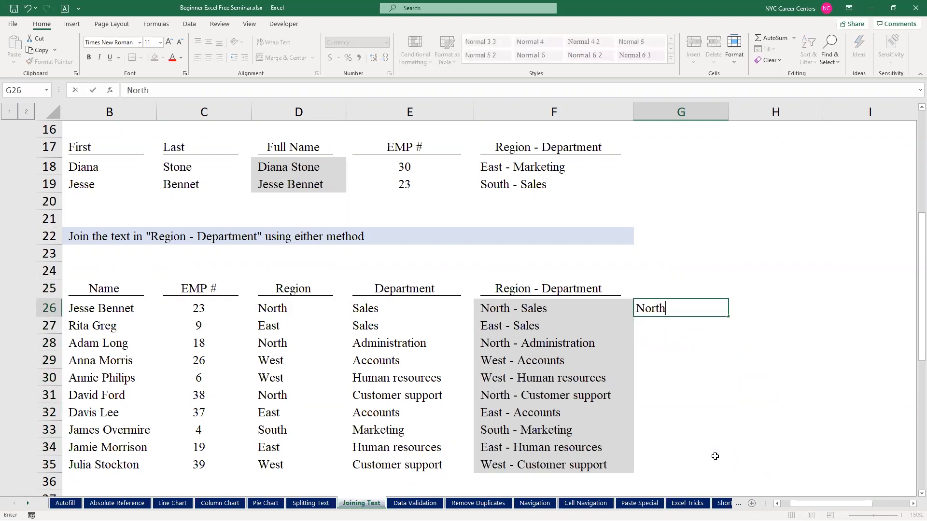
key("Return")
type("East")
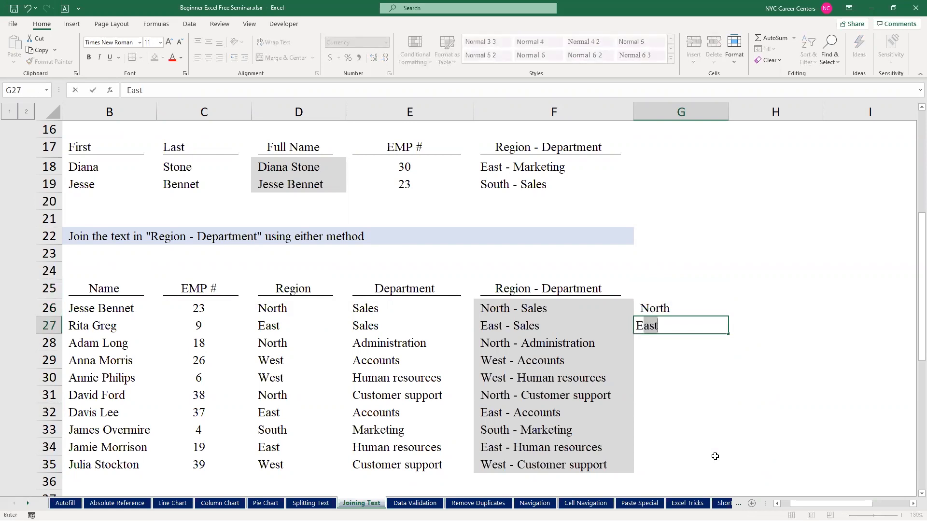
key("Return")
key("Up")
key("Up")
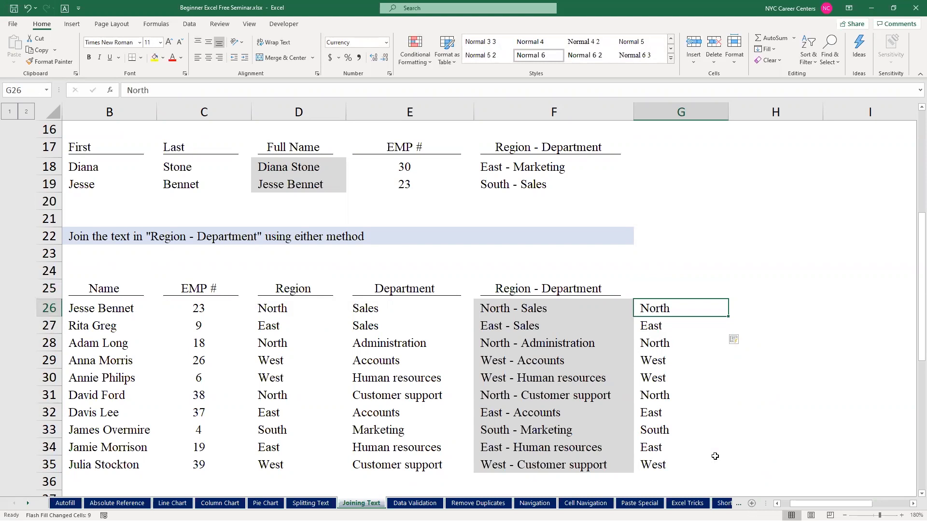
Clear the flash-filled regions from G26:G35
key("ctrl+shift+Down")
key("Delete")
key("Up")
key("Down")
Flash-fill G26:G35 with only the departments by entering Sales in G26, Sales in G27 and Administration in G28
type("Sales")
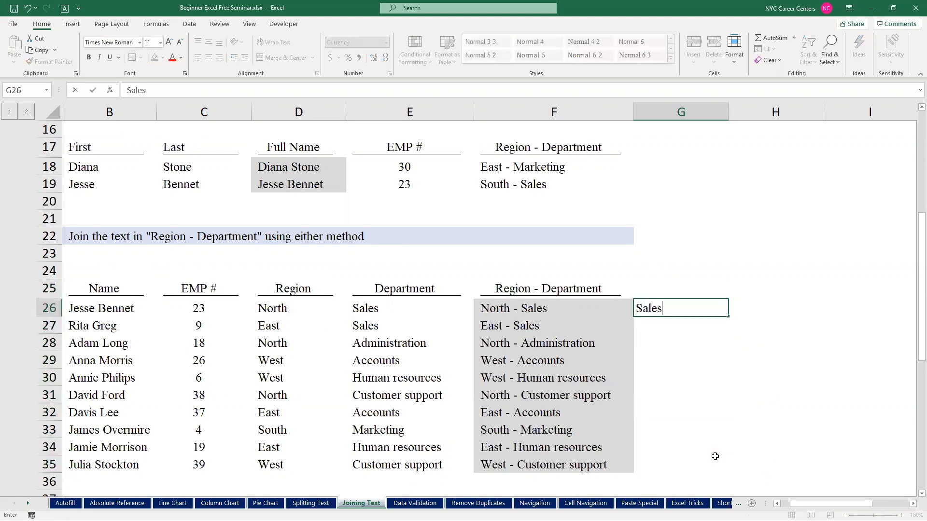
key("Return")
type("S")
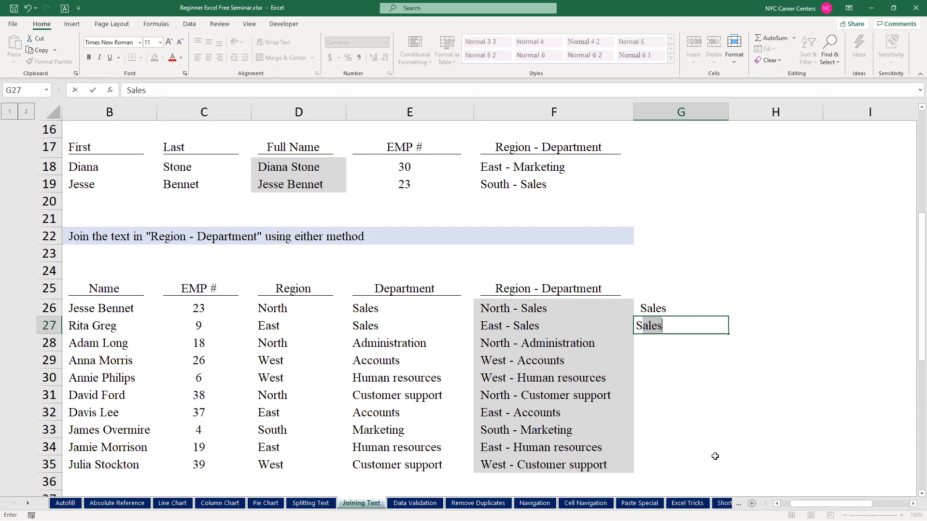
type("ales")
key("Return")
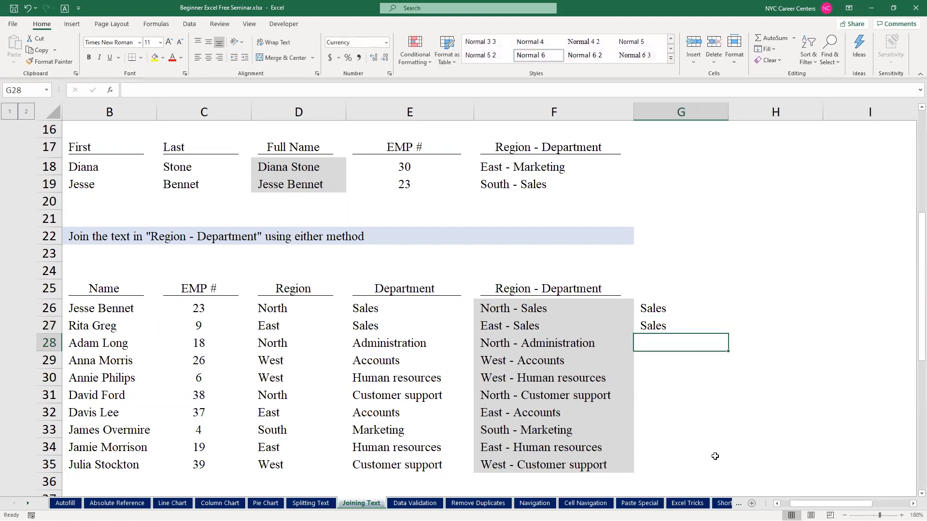
type("Administration")
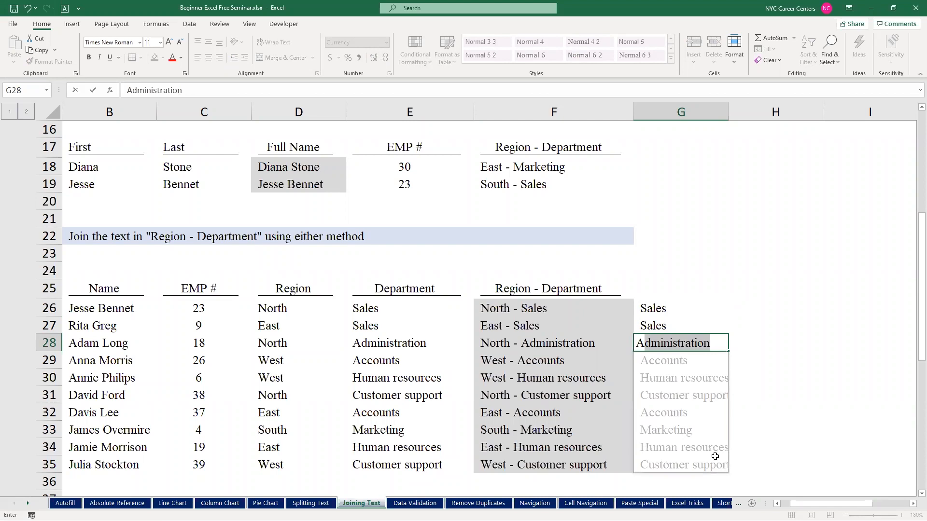
key("Return")
key("Up")
key("Up")
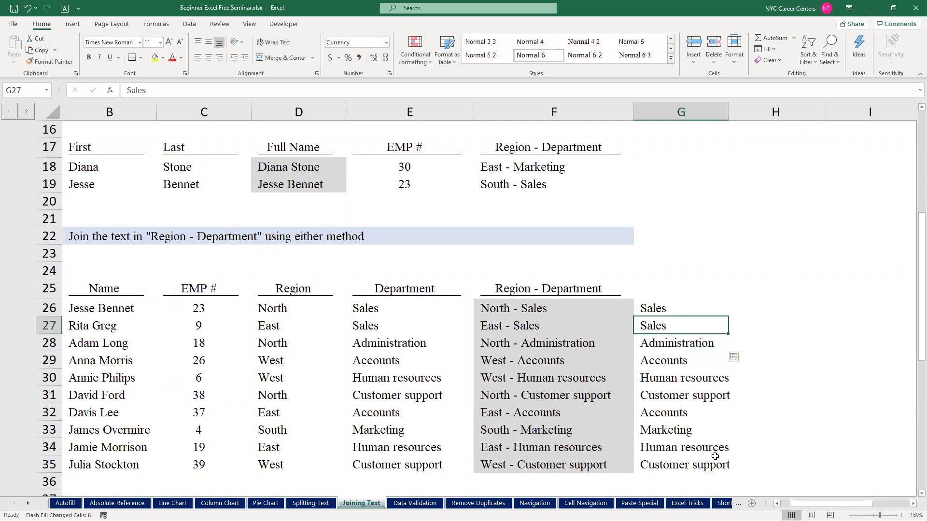
Open the Data Validation worksheet at Exercise 1 and enlarge it to 160%
left_click(415, 503)
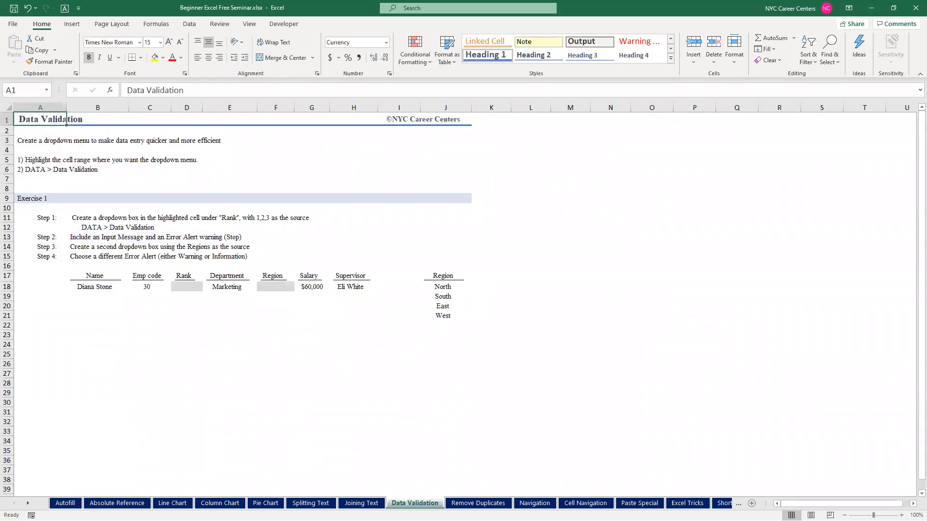
left_click(901, 515)
left_click(901, 515)
left_click(901, 515)
left_click(902, 515)
left_click(901, 516)
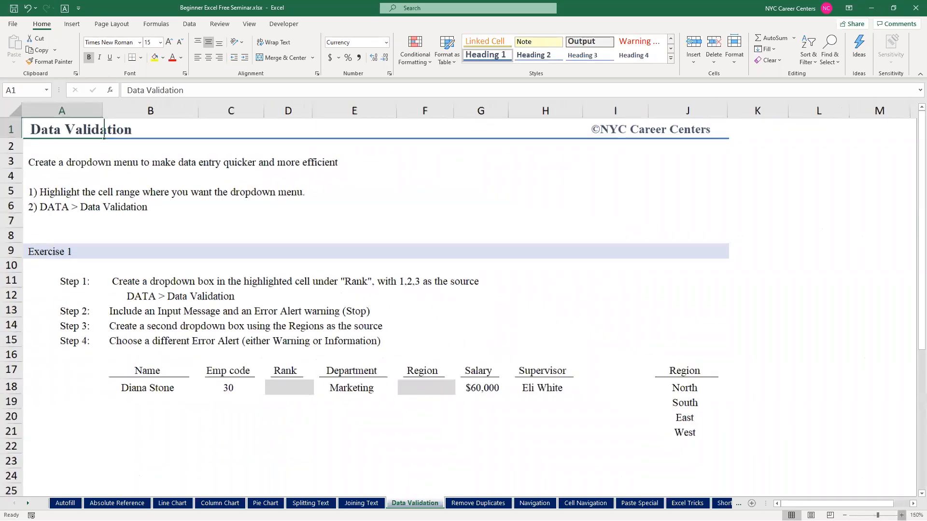
left_click(901, 516)
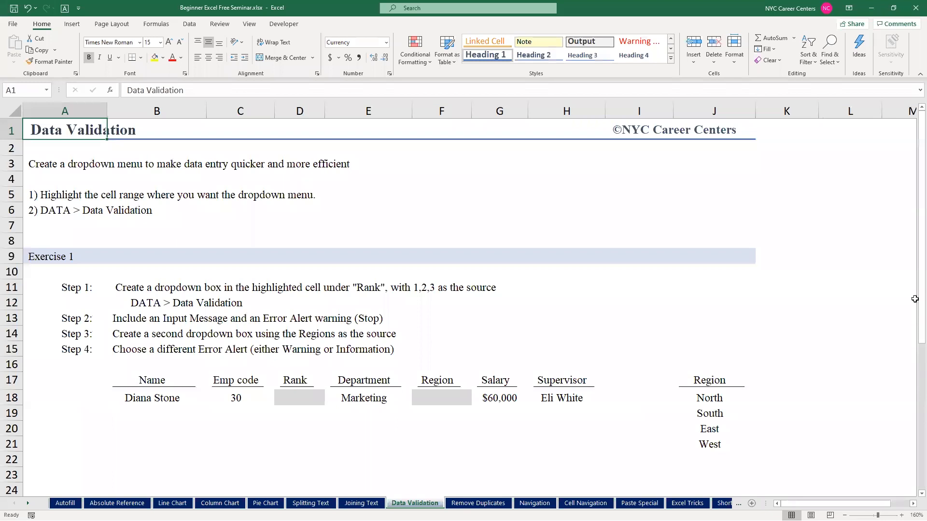
scroll(914, 285, "down", 2)
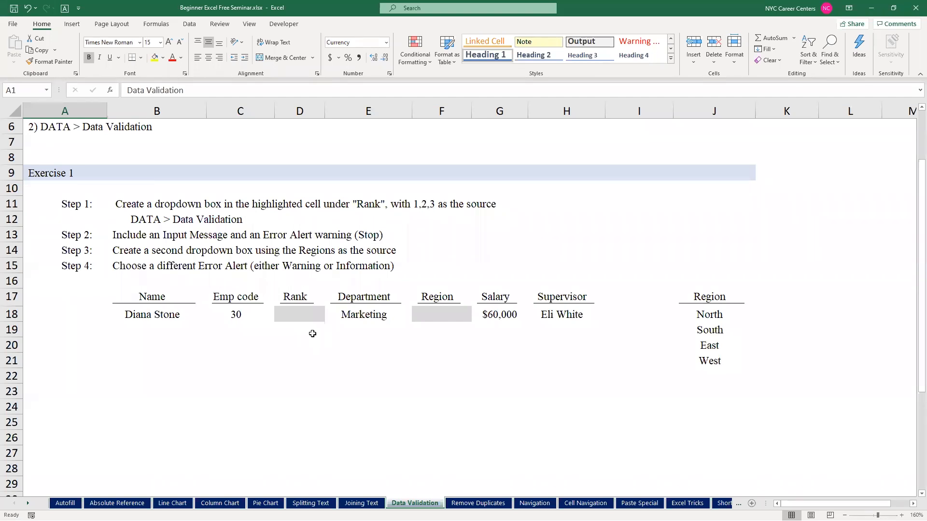
Try the sample entry Three in the Rank cell D18 and clear the cell again
left_click(294, 314)
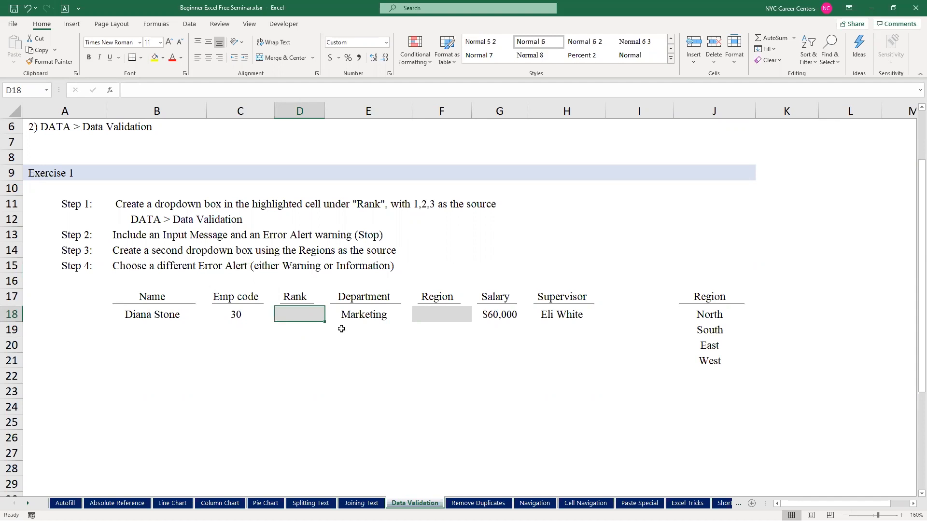
type("Three")
key("Return")
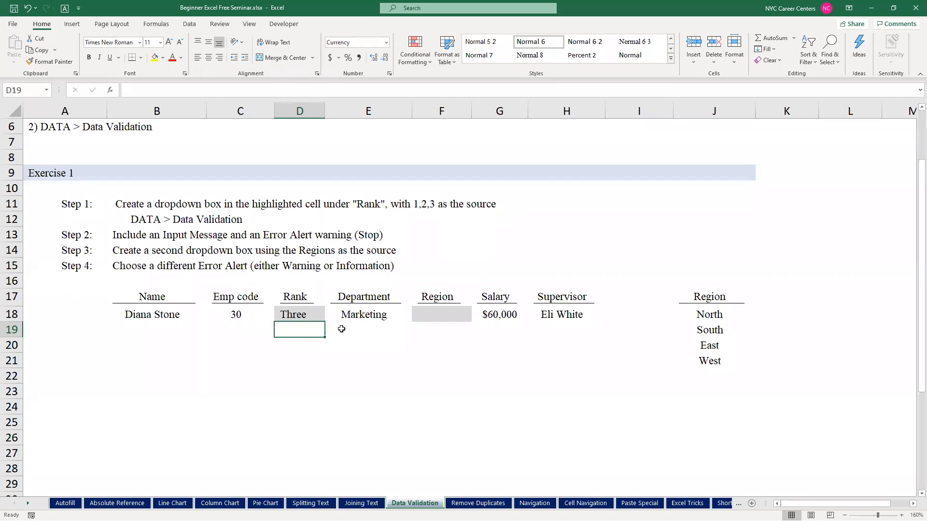
left_click(299, 312)
key("Delete")
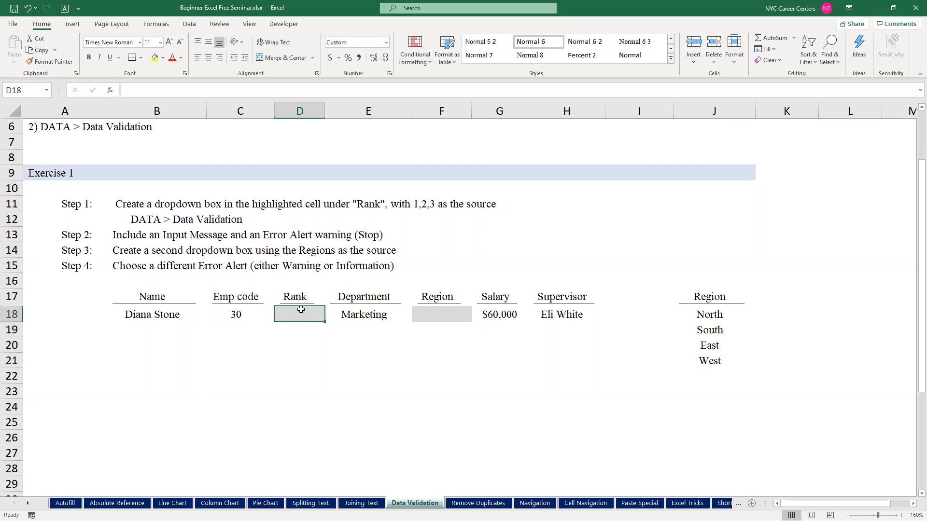
Apply data validation to the Rank cell D18 allowing a List with source 1,2,3, and display its dropdown choices
left_click(190, 24)
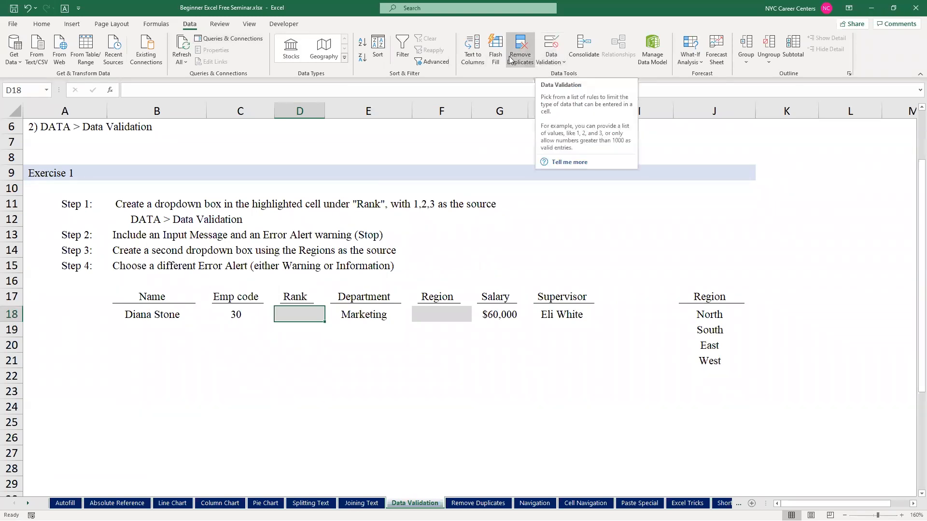
left_click(551, 47)
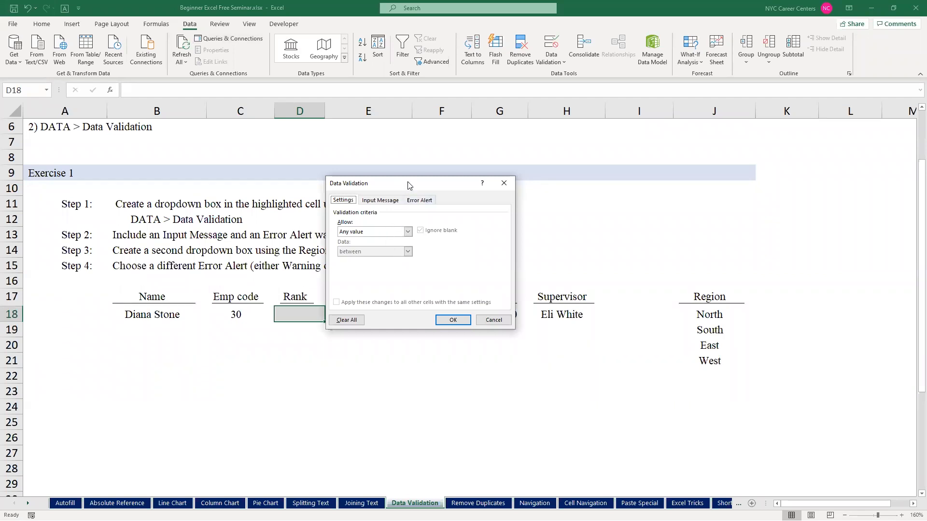
left_click_drag(410, 188, 452, 203)
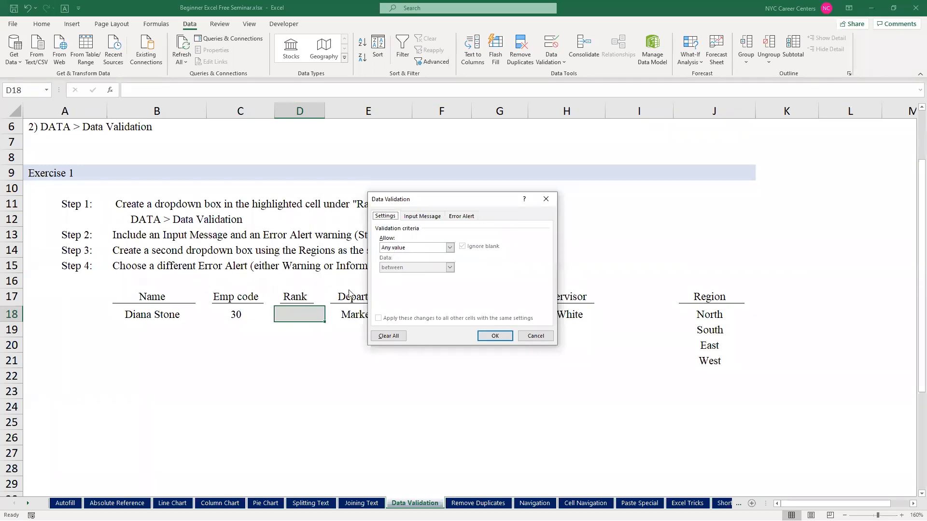
left_click(450, 248)
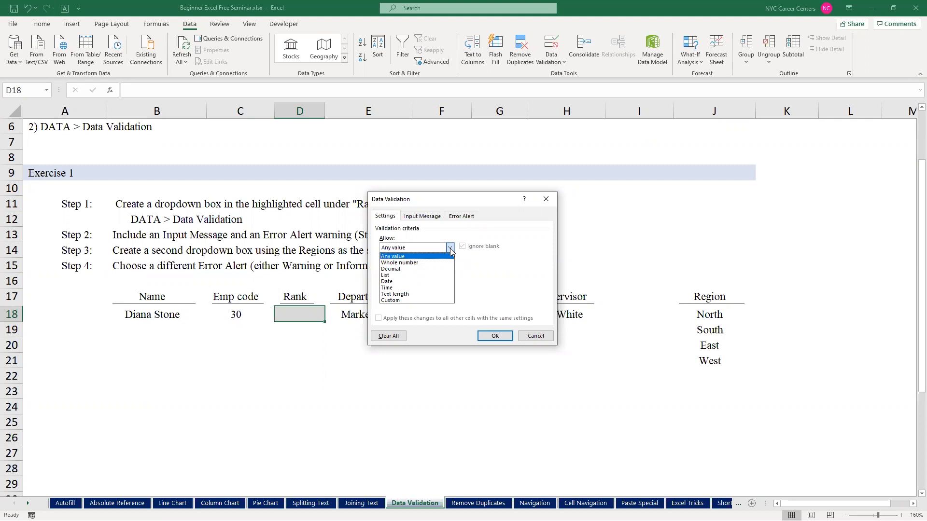
left_click(410, 275)
left_click(402, 287)
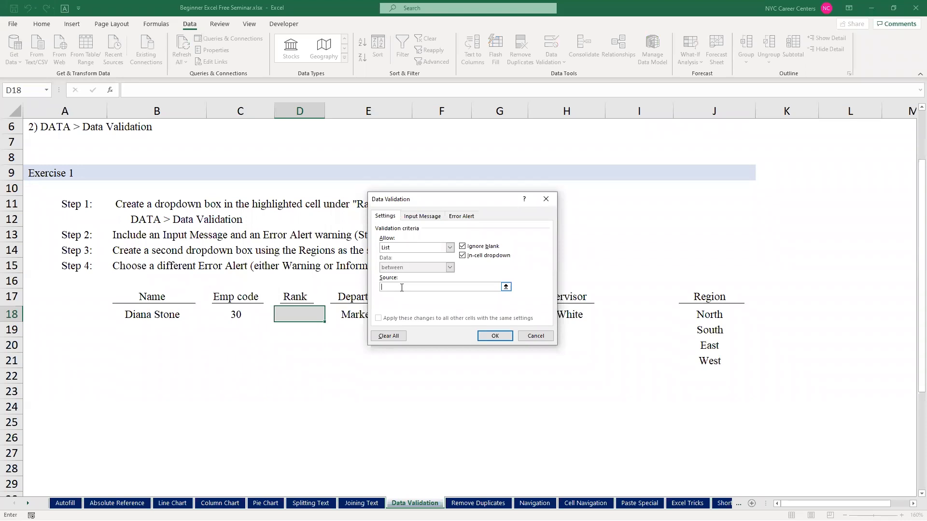
type("1,2,3")
left_click(495, 336)
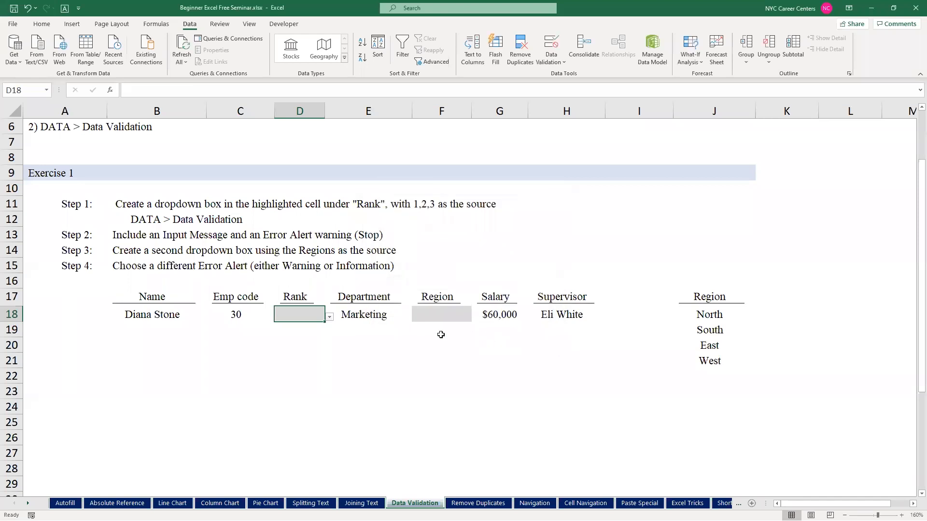
left_click(330, 318)
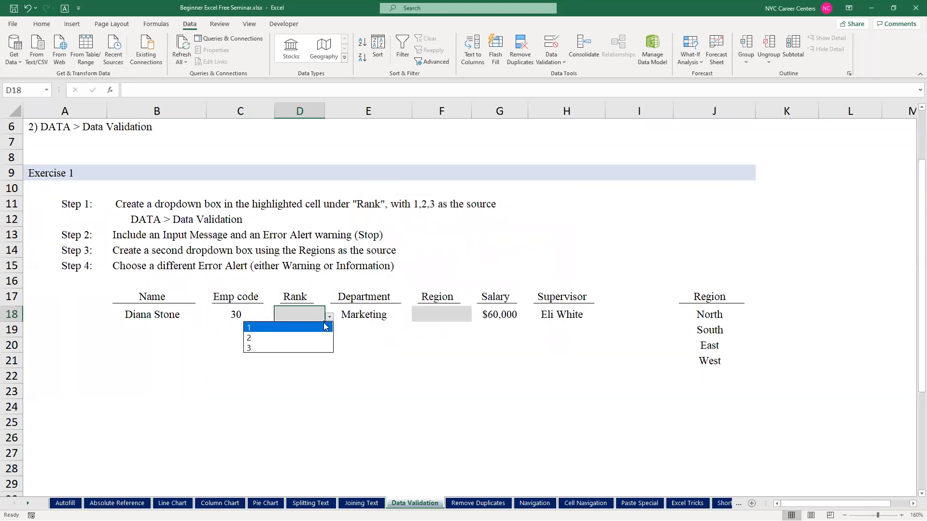
Test the validation of the Rank cell D18 twice with the entry Three, cancelling each attempt and checking the dropdown choices in between
left_click(305, 313)
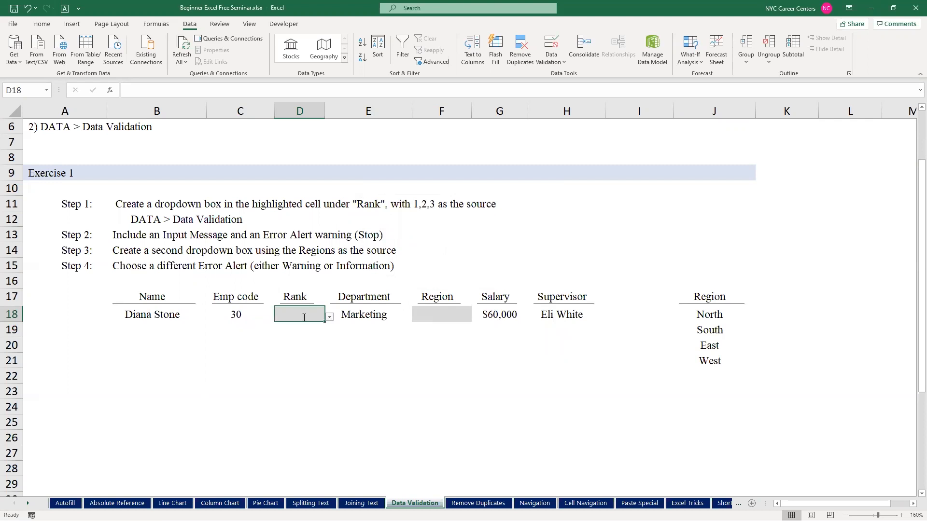
type("Three")
key("Return")
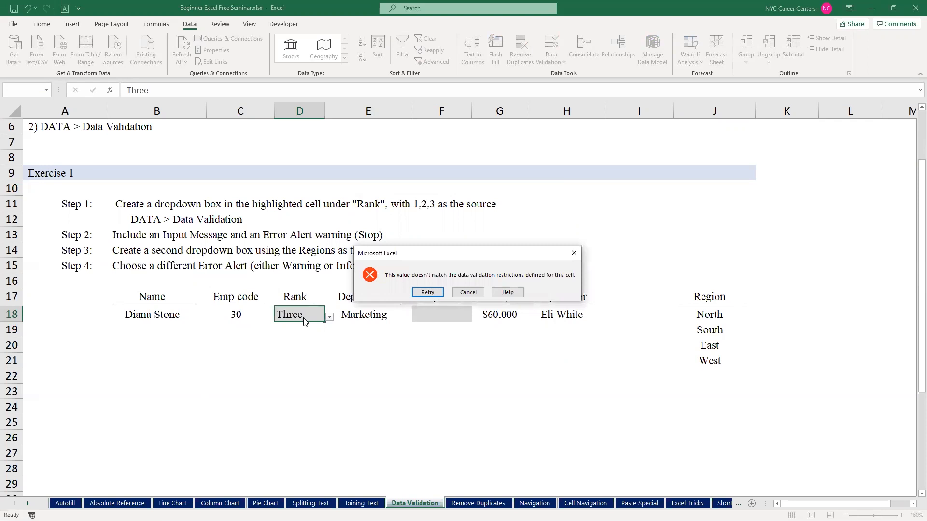
left_click(467, 292)
left_click(330, 317)
left_click(306, 315)
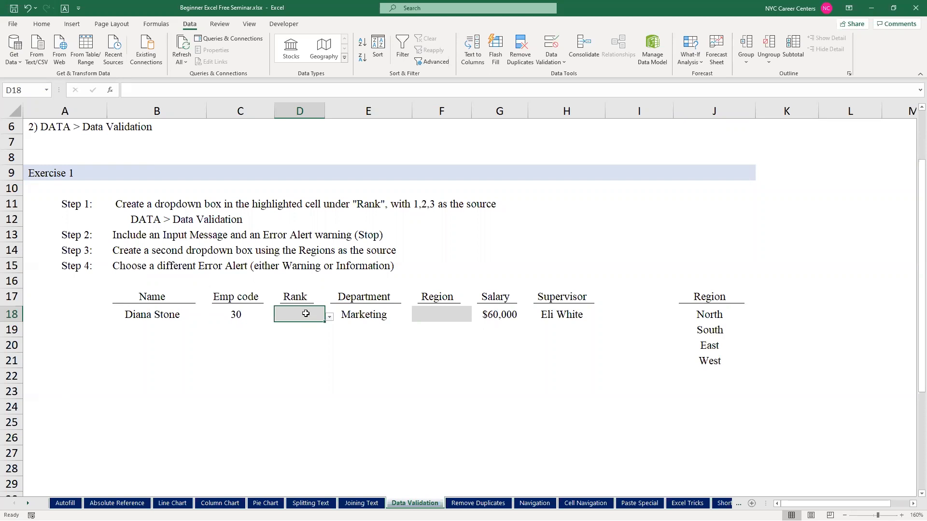
type("Three")
key("Return")
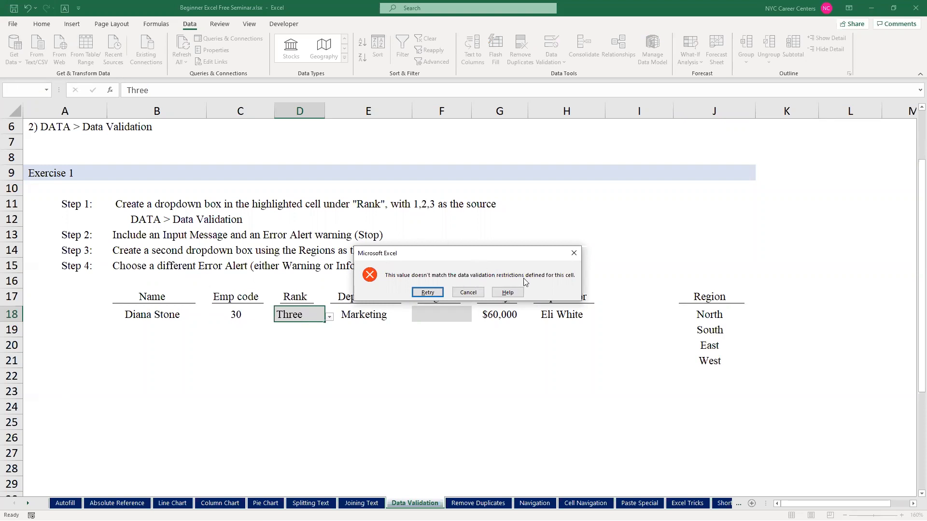
left_click(462, 295)
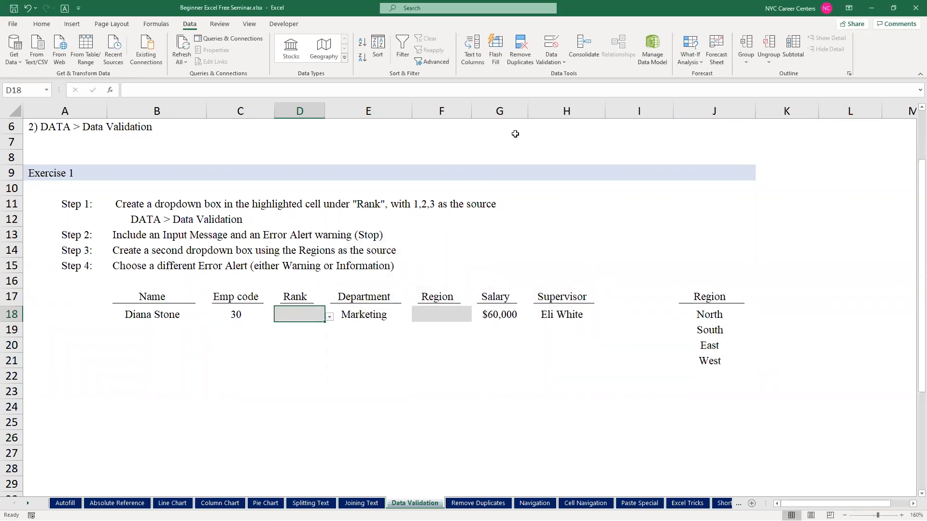
Reopen the data validation settings of the Rank cell D18
left_click(551, 46)
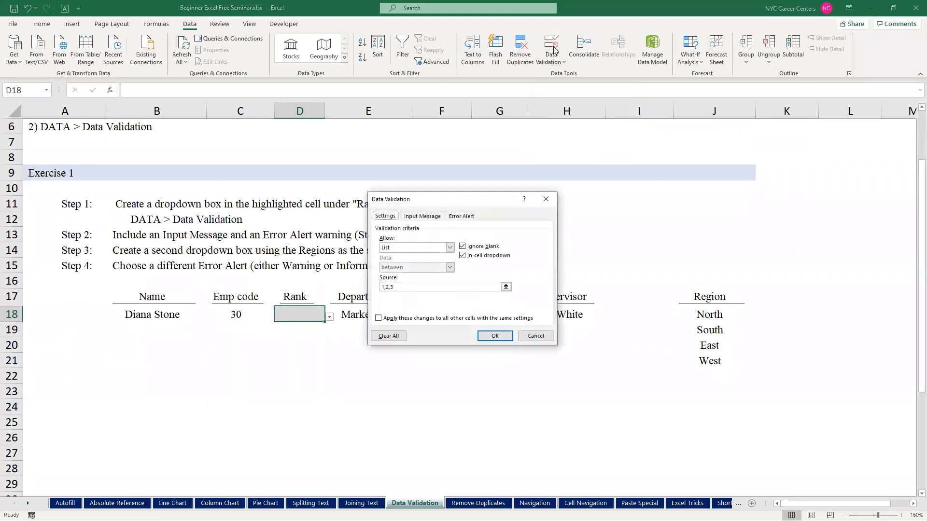
Give the Rank cell a Stop error alert titled "Rank" reading "What? Are you dense? Pick a value from the drop down!!! Don't Call IT!! - Garfield"
left_click(467, 216)
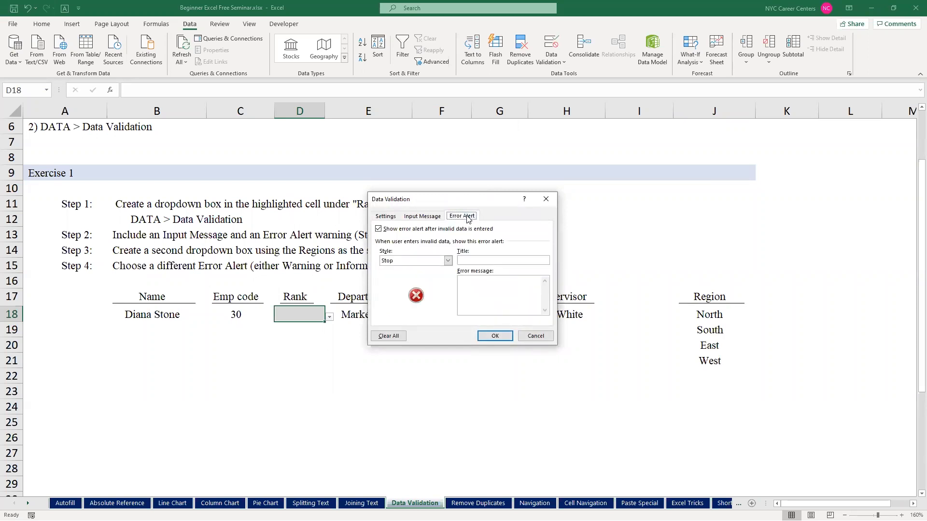
left_click(466, 260)
type("Rank")
left_click(487, 287)
type("What? Are you dense? Pick a valu")
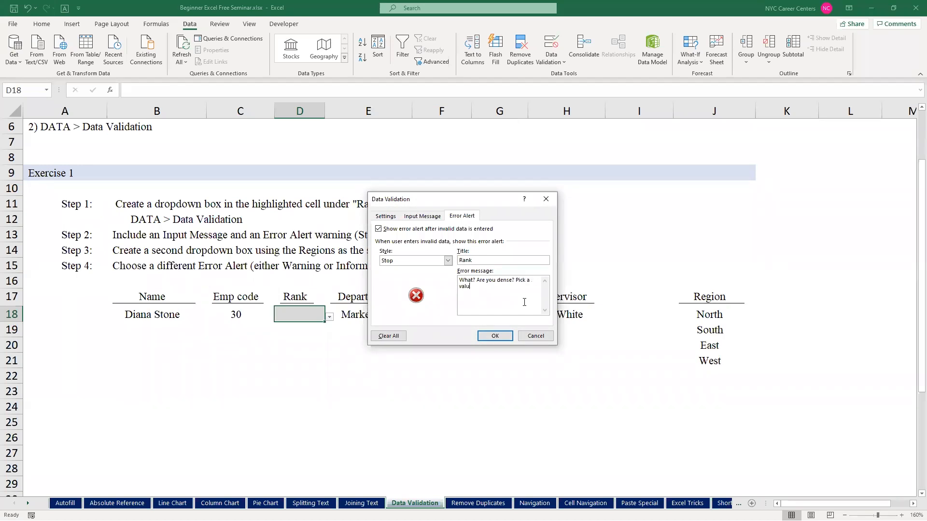
type("e from the drop down!!! Don't Call")
type("IT!! - Garfield")
left_click(495, 335)
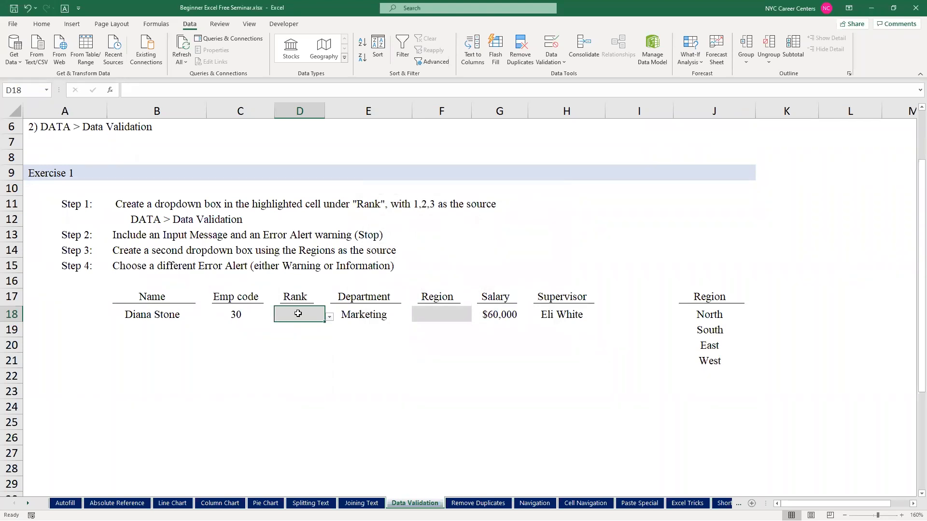
Test the Rank cell's validation with the invalid entry "Three", discard it, and choose 3 from the cell's dropdown list
type("Three")
key("Return")
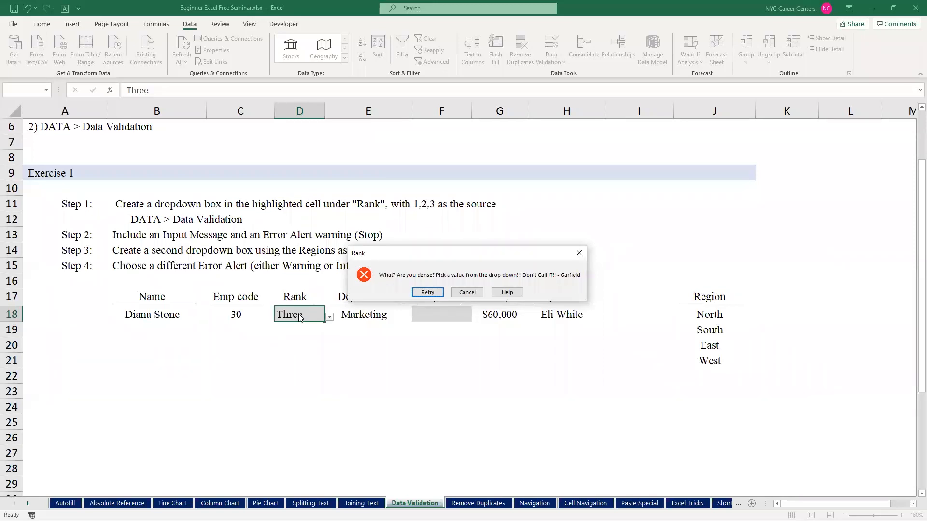
left_click(463, 293)
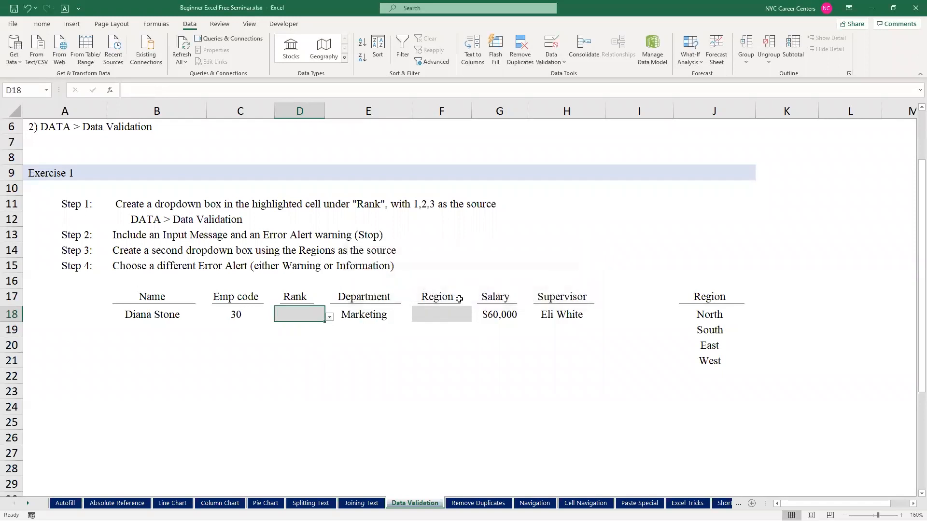
left_click(330, 317)
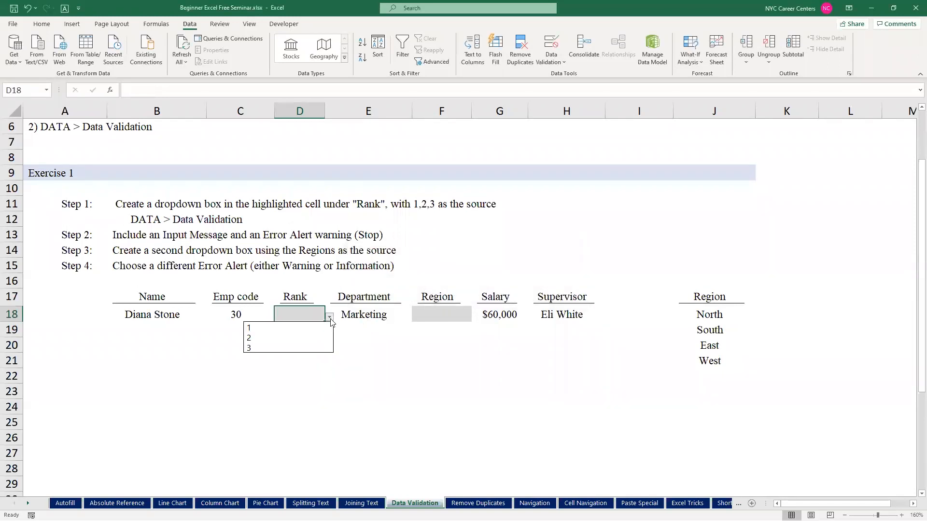
left_click(272, 348)
Add a List data validation to Region cell F18 with J18:J21 as the source, and view its dropdown choices
left_click(441, 311)
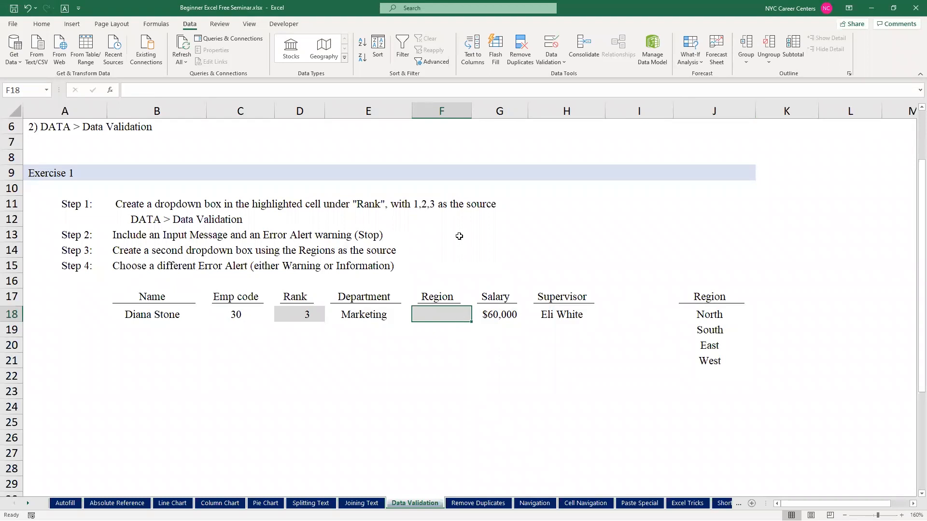
left_click(554, 48)
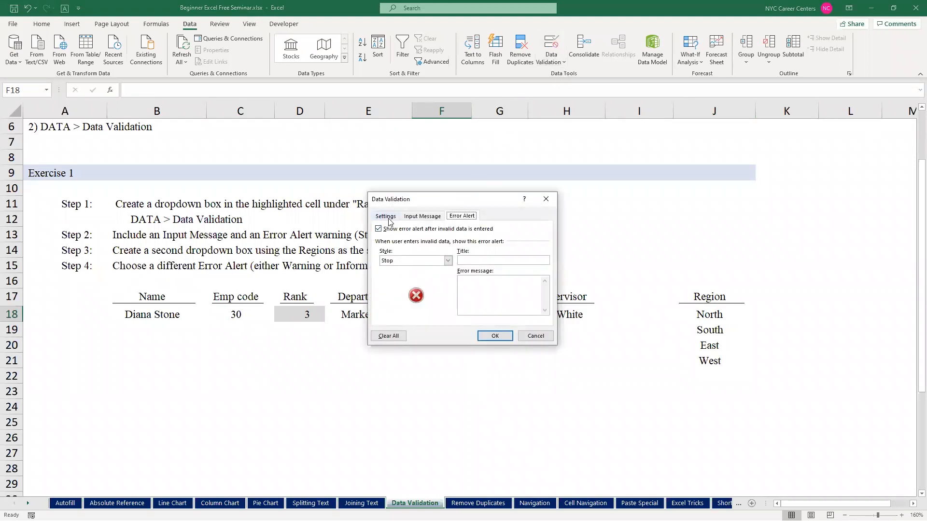
left_click(388, 217)
left_click(449, 247)
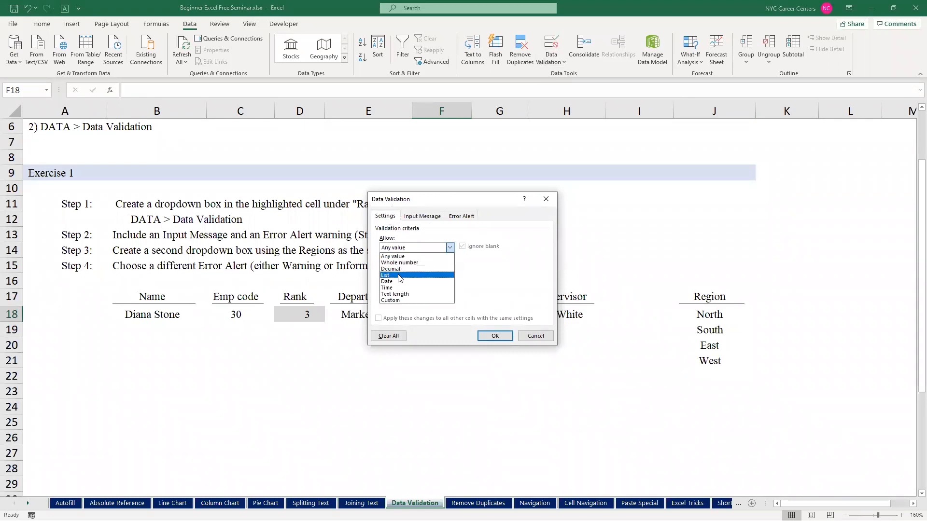
left_click(400, 276)
left_click(400, 286)
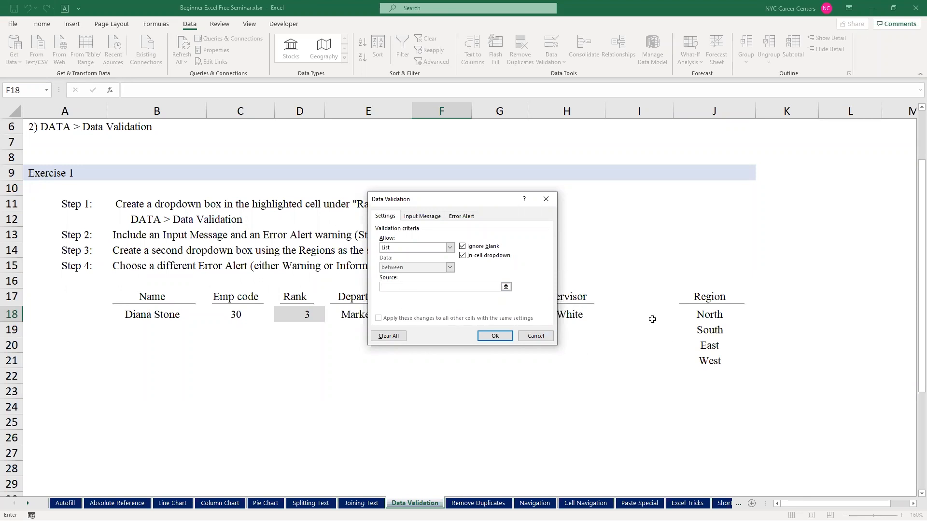
left_click_drag(709, 314, 709, 361)
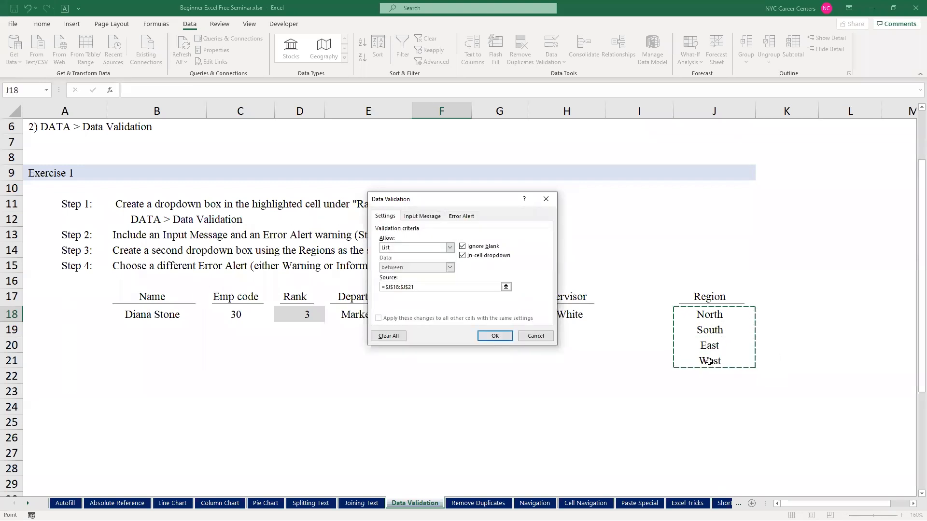
left_click(493, 337)
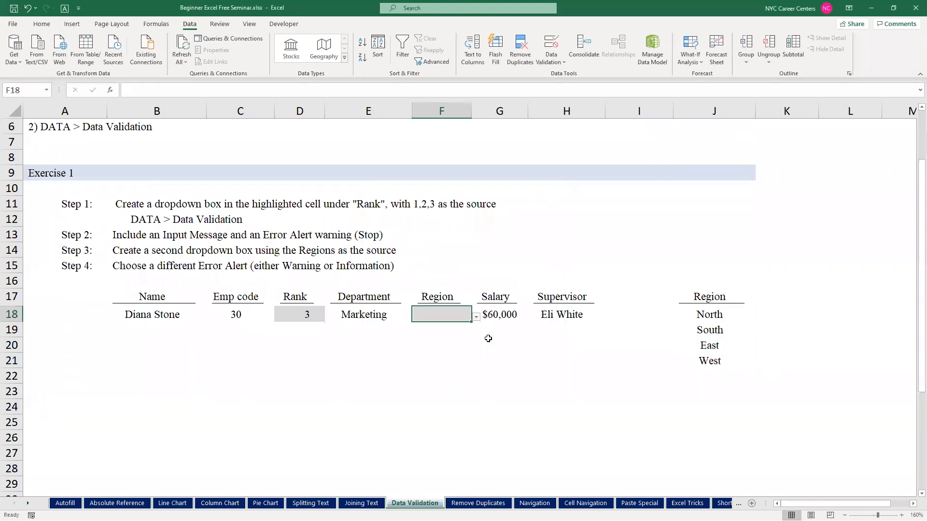
left_click(476, 318)
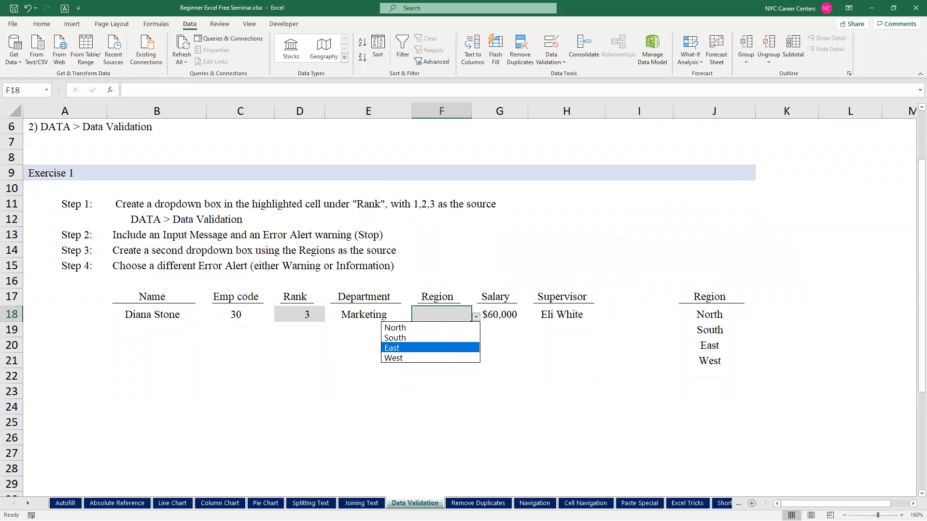
On the Remove Duplicates sheet, copy the list in B11:B21 and paste it starting at D11
left_click(475, 502)
left_click(478, 503)
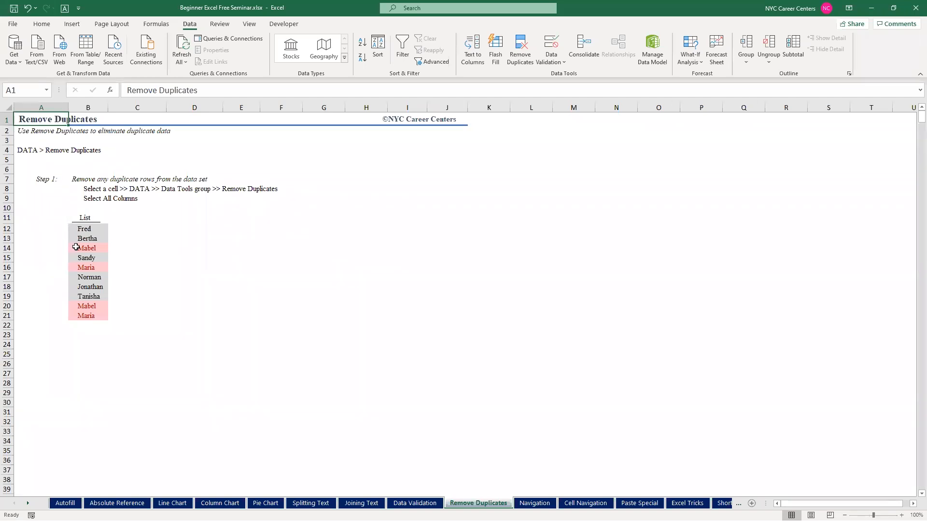
left_click_drag(85, 218, 97, 316)
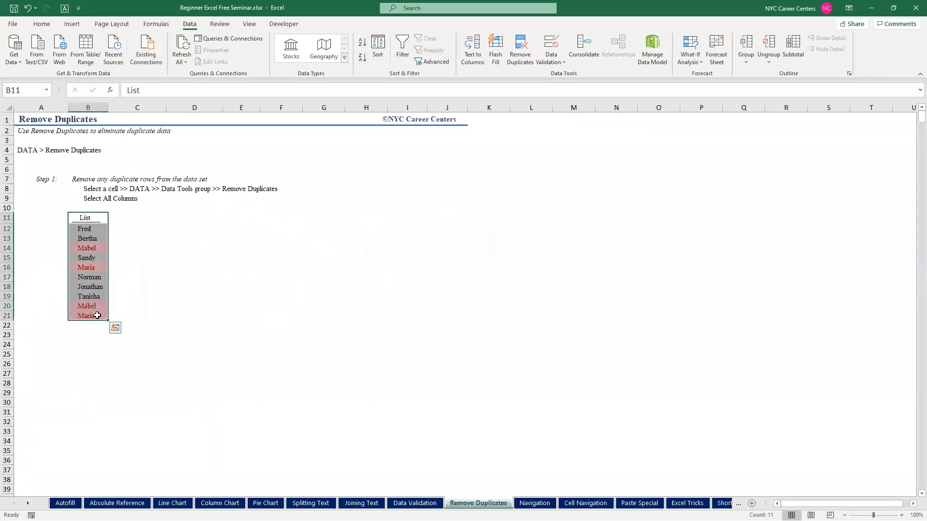
key("ctrl+c")
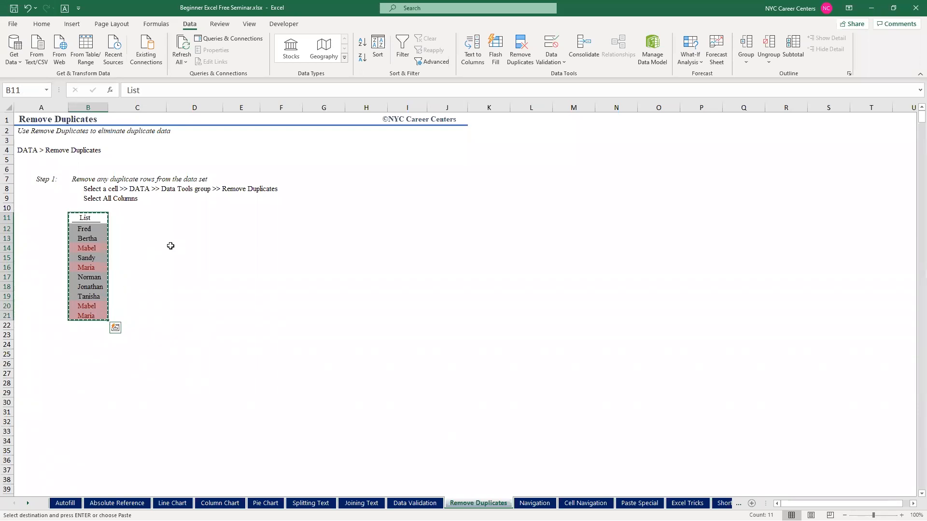
left_click(179, 219)
key("ctrl+v")
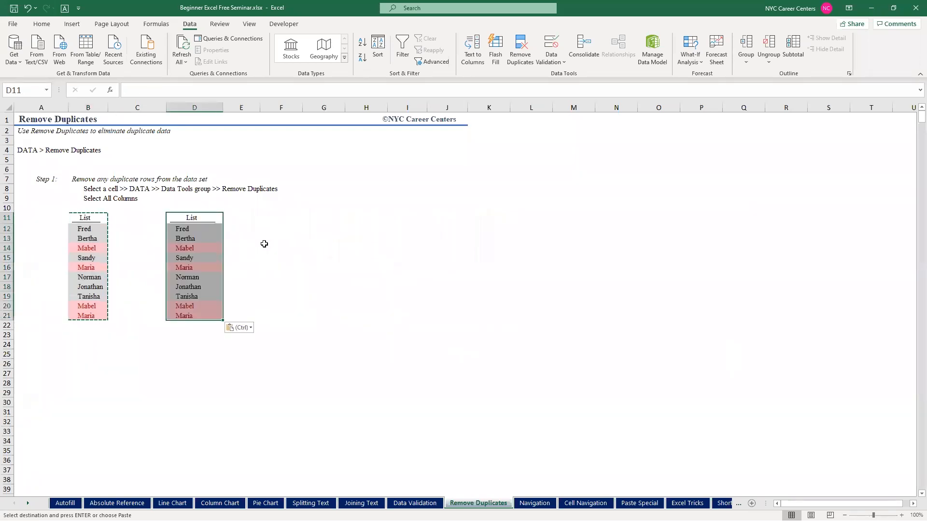
left_click(201, 227)
key("Escape")
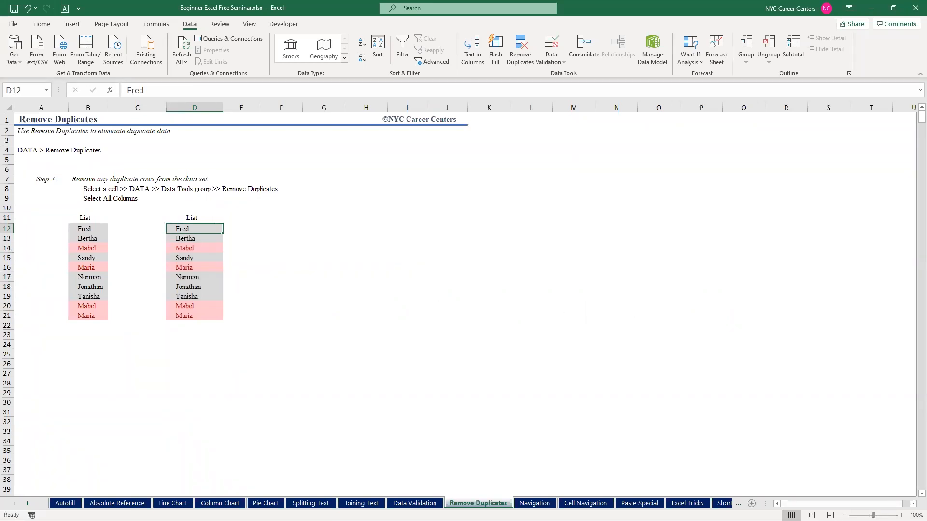
Remove the duplicate values from the copied list in column D, based on the List column with headers on
left_click(902, 515)
left_click(901, 515)
left_click(901, 516)
left_click(901, 516)
left_click(902, 516)
left_click(901, 516)
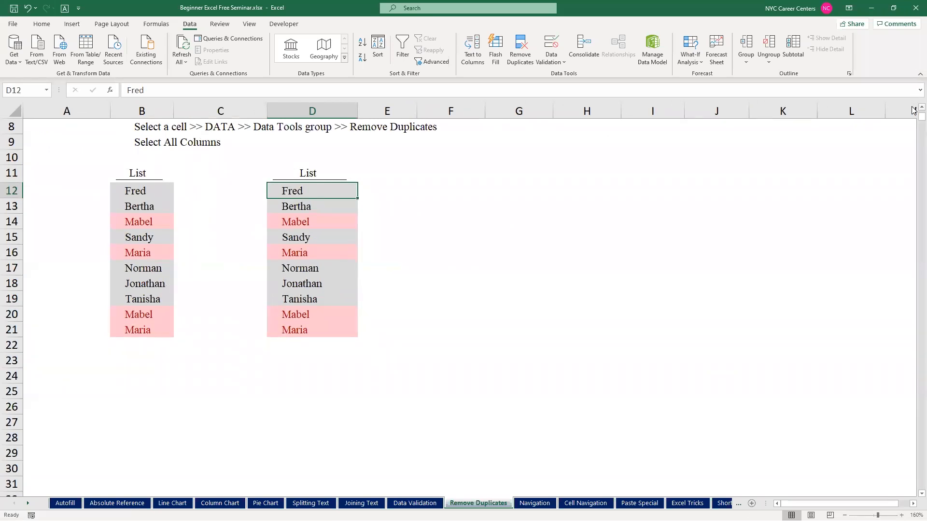
scroll(915, 102, "up", 2)
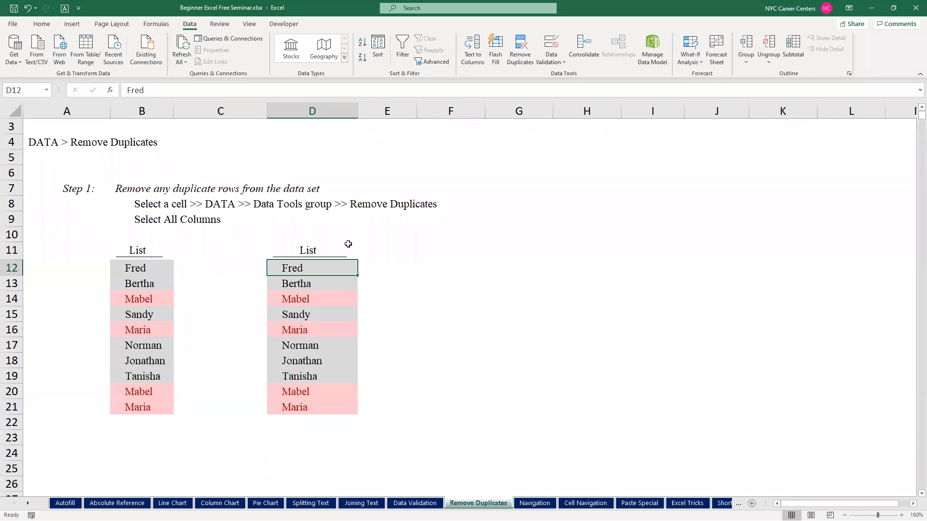
left_click(414, 250)
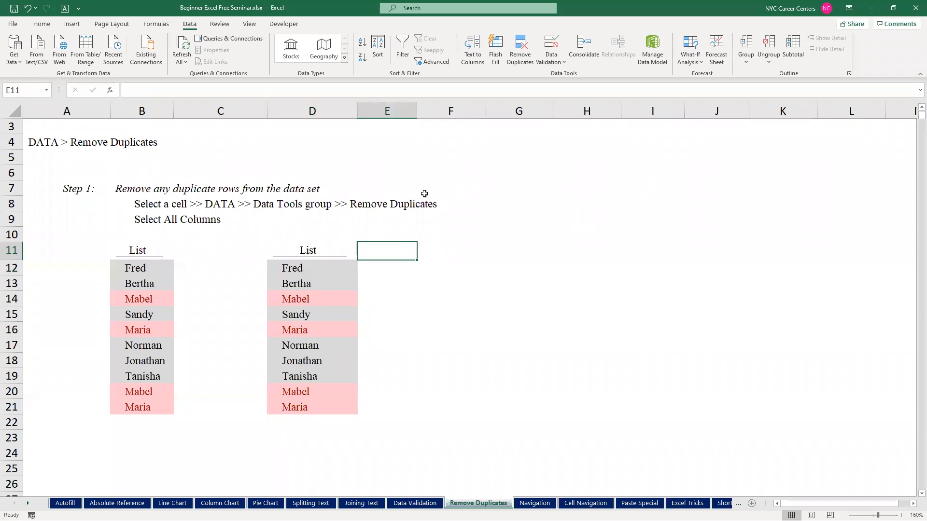
left_click(313, 274)
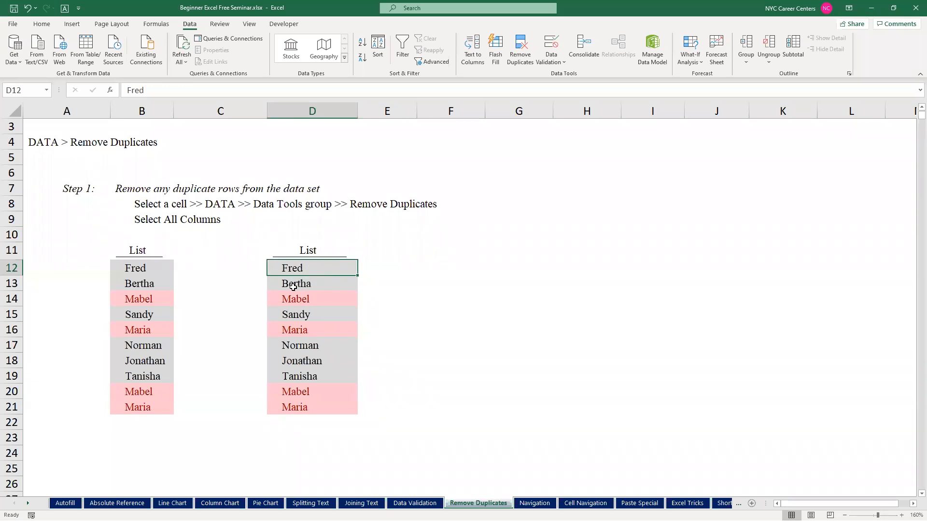
left_click_drag(302, 247, 319, 404)
left_click(318, 278)
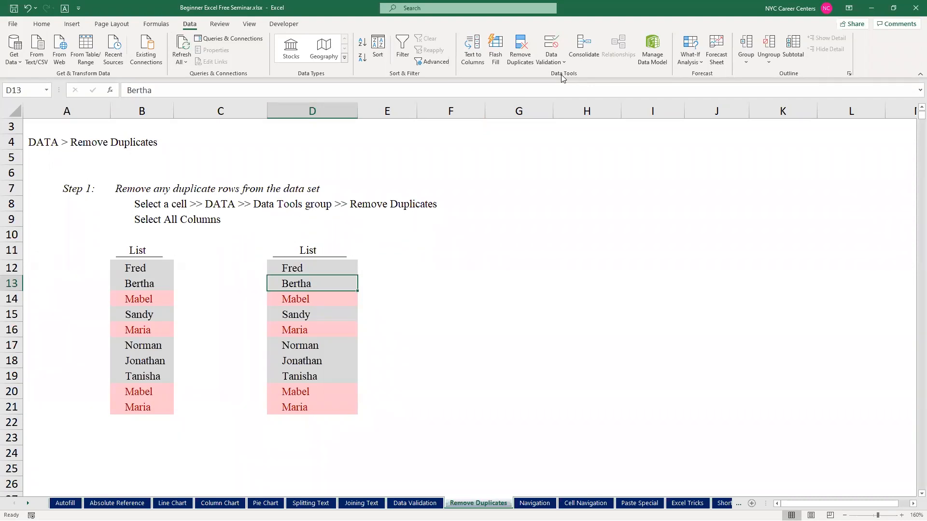
left_click(524, 57)
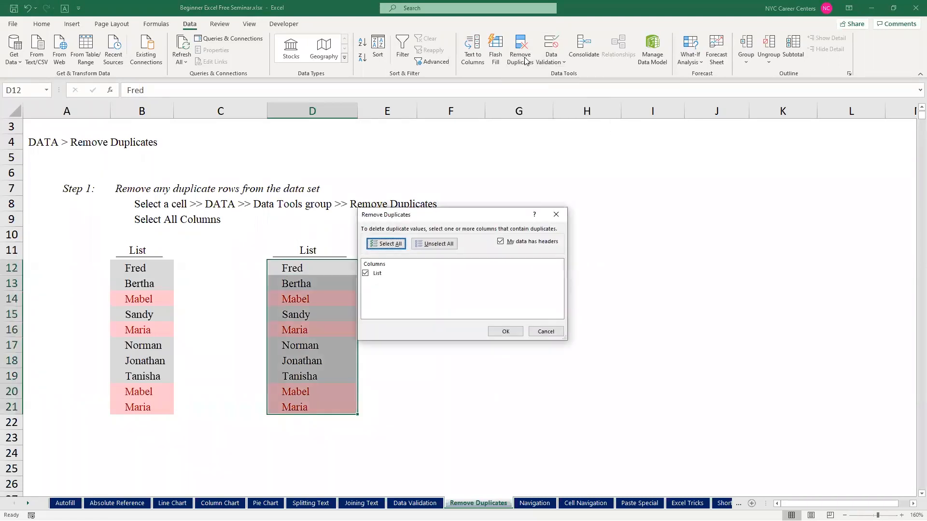
left_click(499, 333)
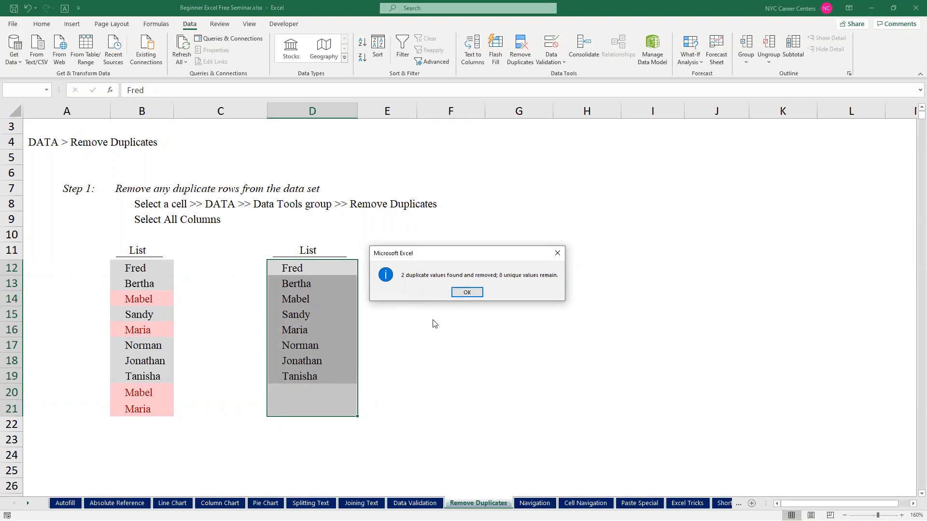
left_click(467, 293)
key("Down")
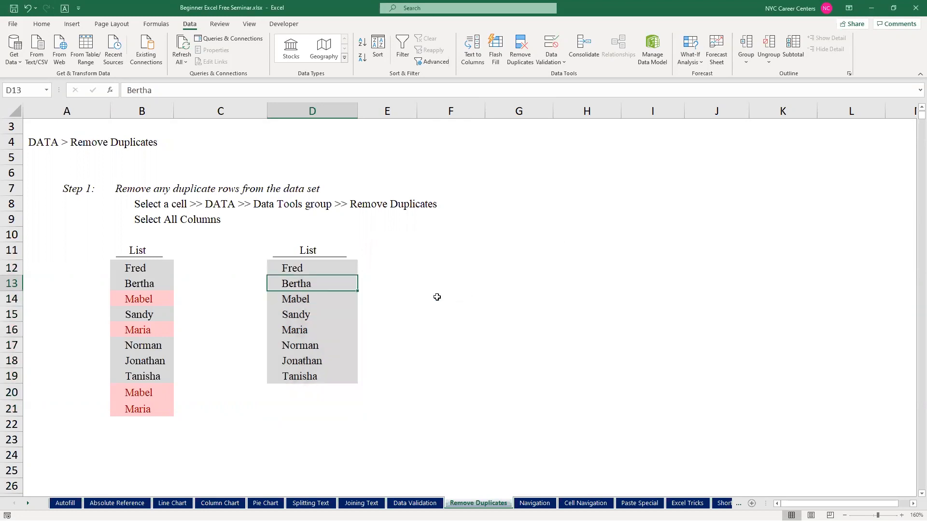
Compare the deduplicated list in column D with the original list in column B, checking rows 20 and 21
left_click_drag(320, 264, 310, 377)
left_click(149, 297)
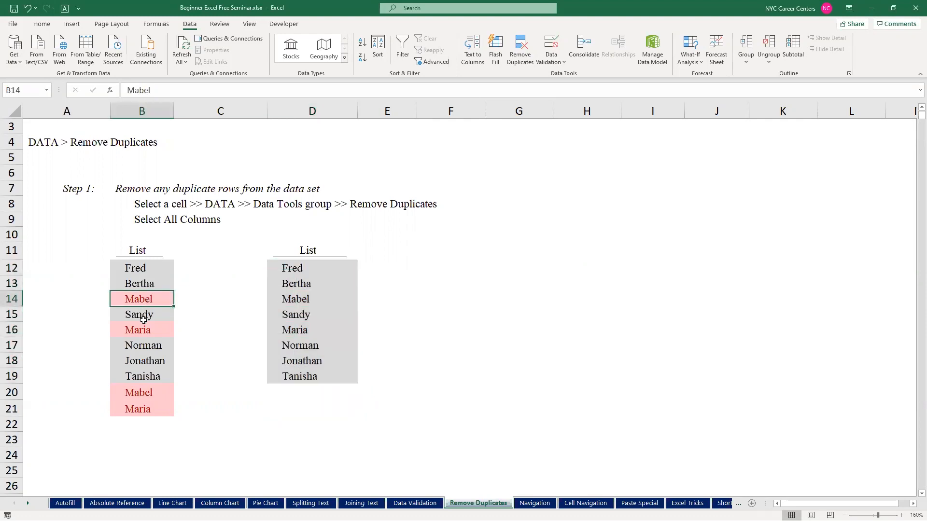
key("Down")
left_click_drag(139, 393, 145, 408)
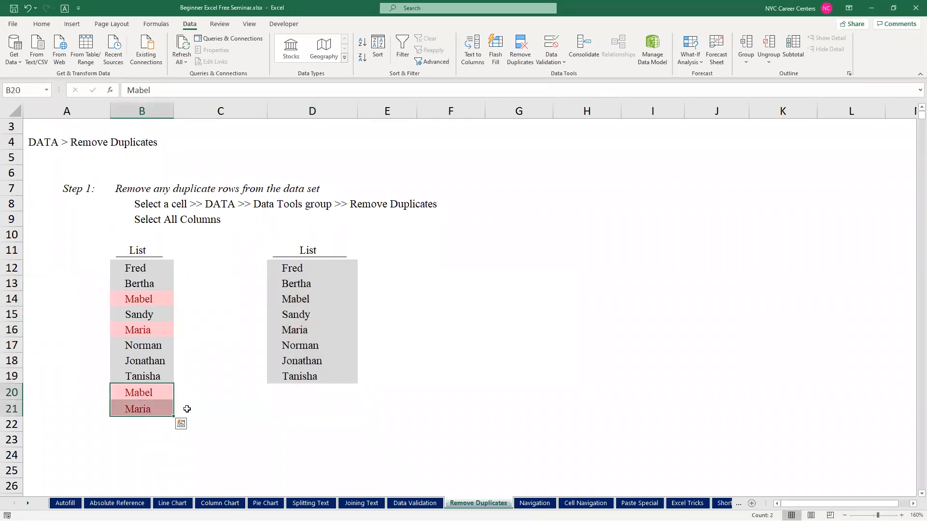
left_click_drag(292, 391, 296, 403)
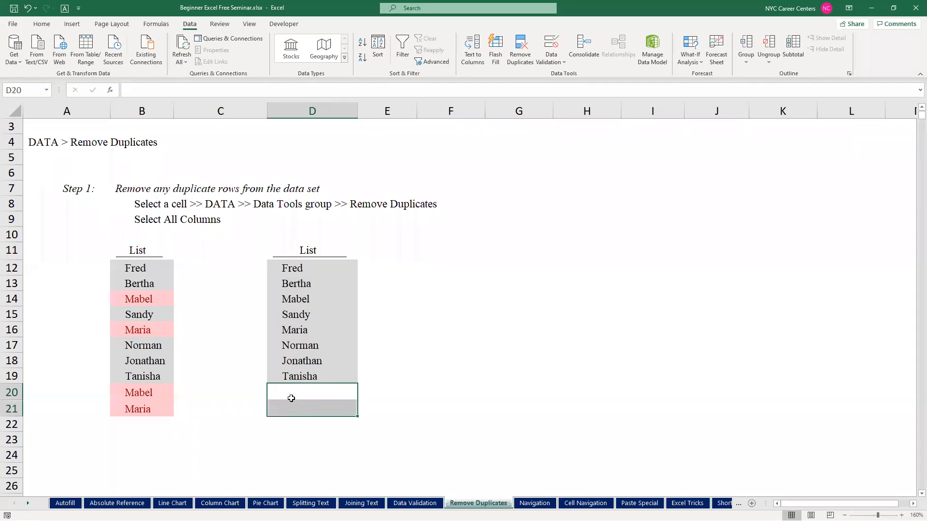
left_click(278, 315)
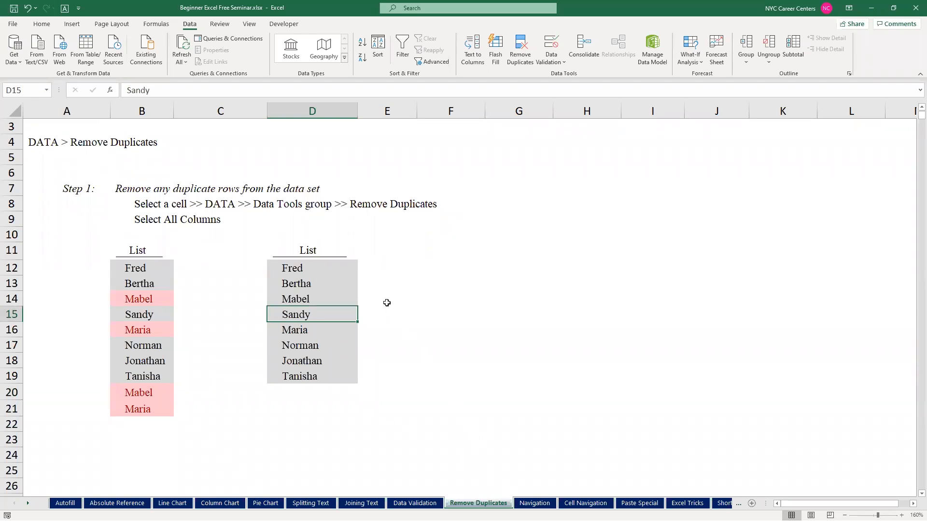
left_click(379, 275)
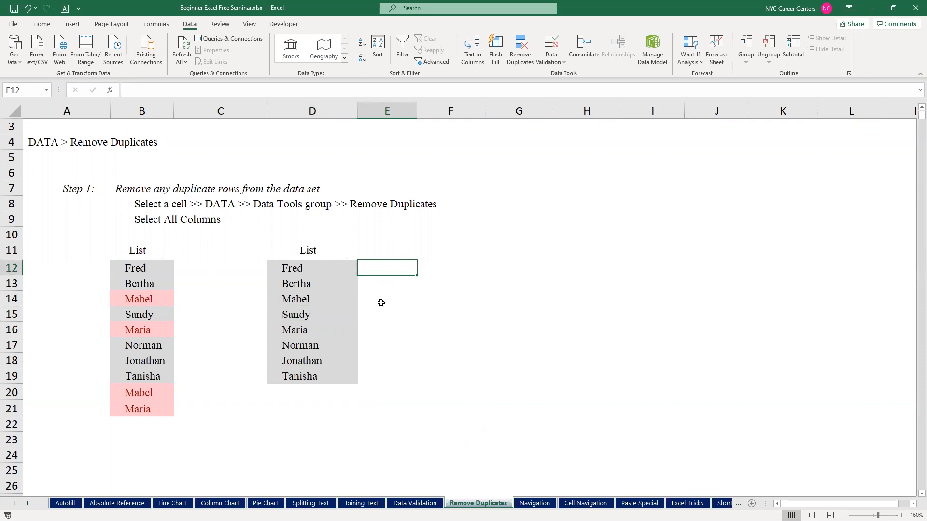
left_click(306, 297)
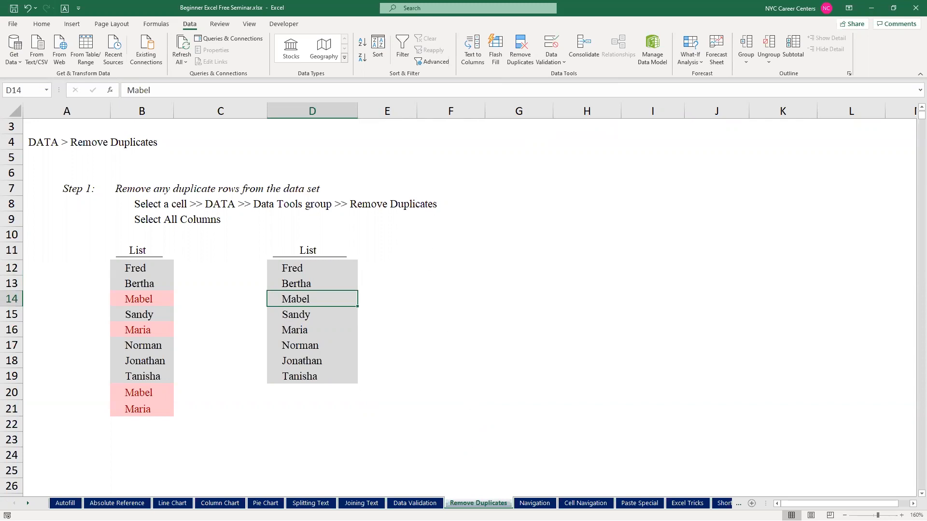
Open the Navigation sheet and move the active cell one by one down column A to A7
left_click(527, 503)
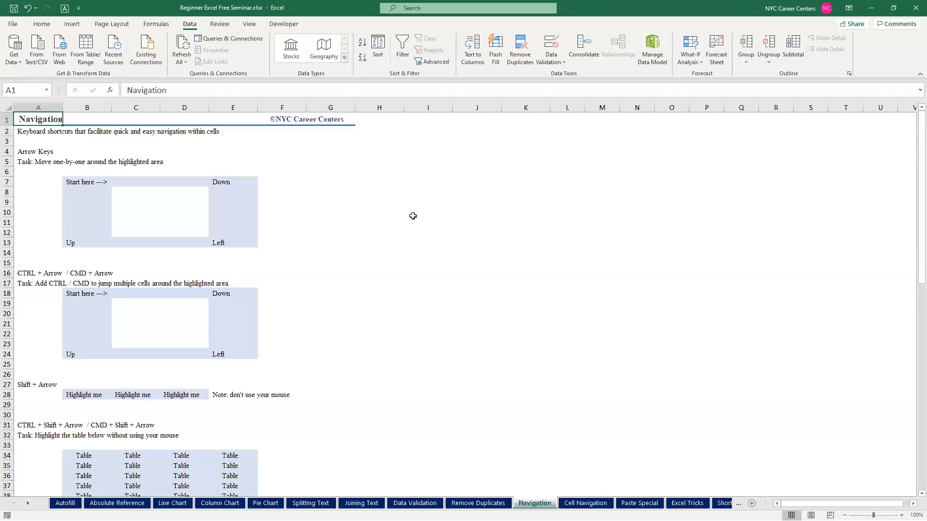
key("Down")
key("Down")
key("Down")
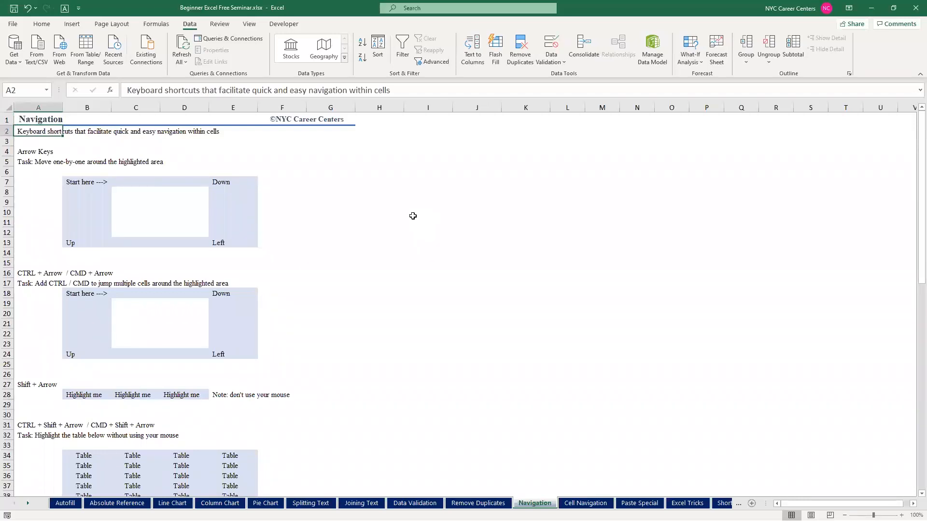
key("Down")
key("Down")
key("Down")
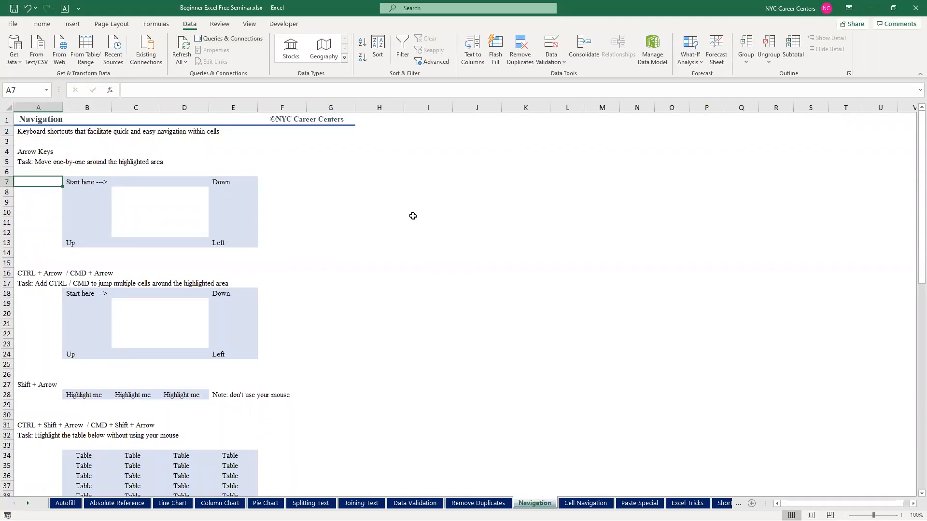
Move the active cell one by one clockwise around the first highlighted area, from B7 through E7, E13 and B13 back to B7
key("Right")
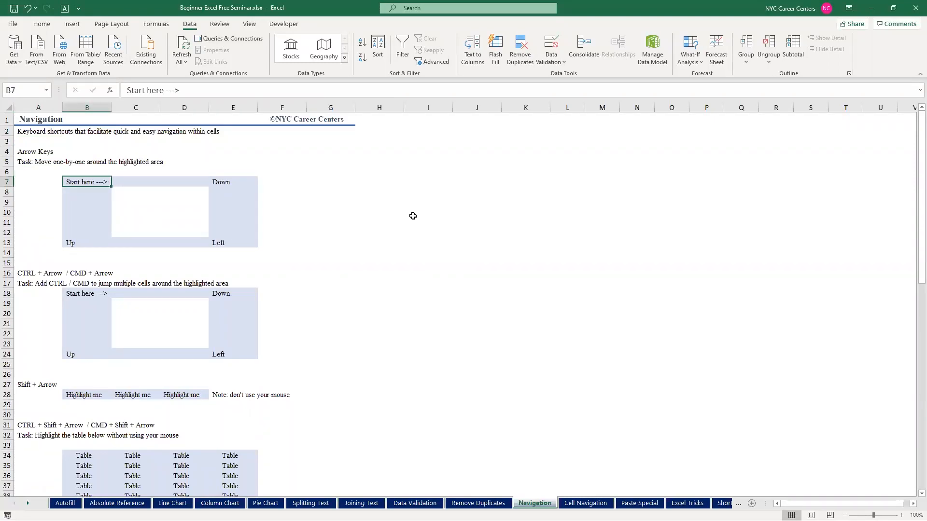
key("Right")
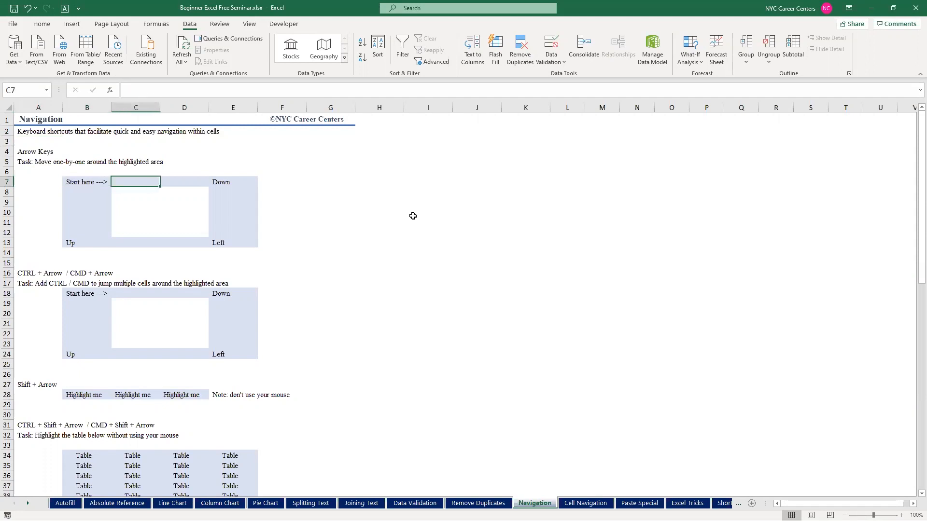
key("Right")
key("Right")
key("Down")
key("Down")
key("Down")
key("Down")
key("Down")
key("Down")
key("Left")
key("Left")
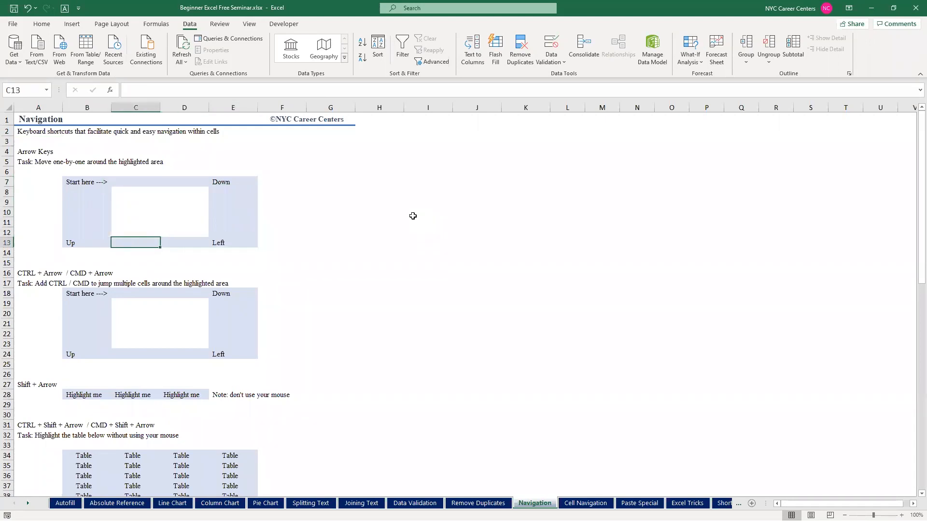
key("Left")
key("Up")
key("Up")
key("Up")
key("Up")
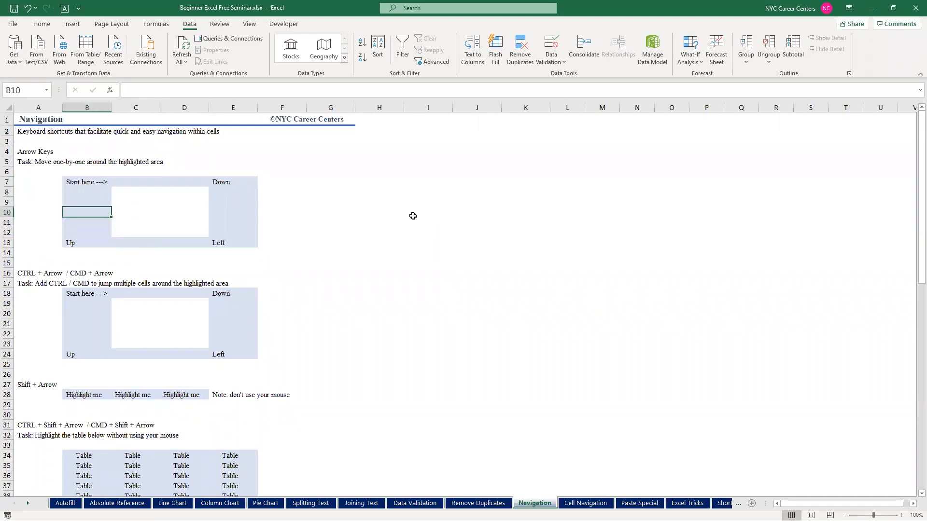
key("Up")
key("Up")
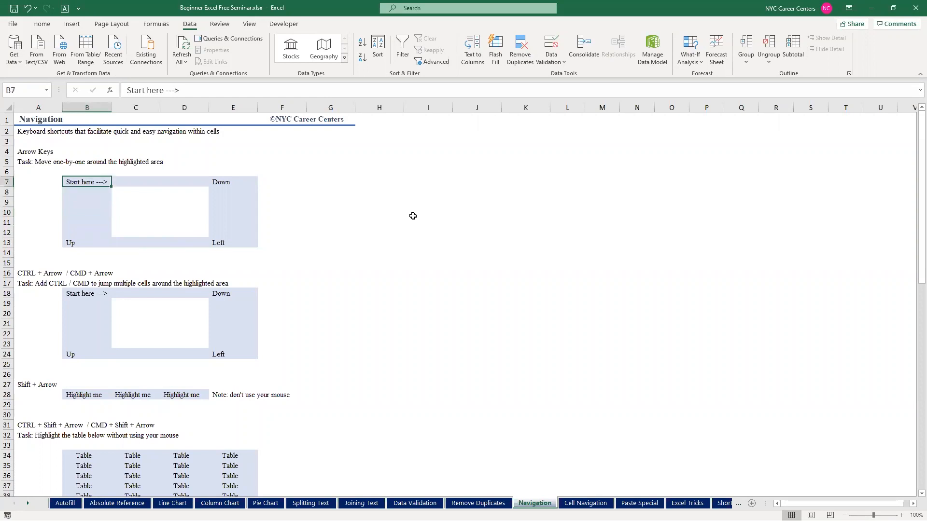
Move cell by cell from B7 across to E7, down column E to E15, and back along row 15 to column B
key("Right")
key("Right")
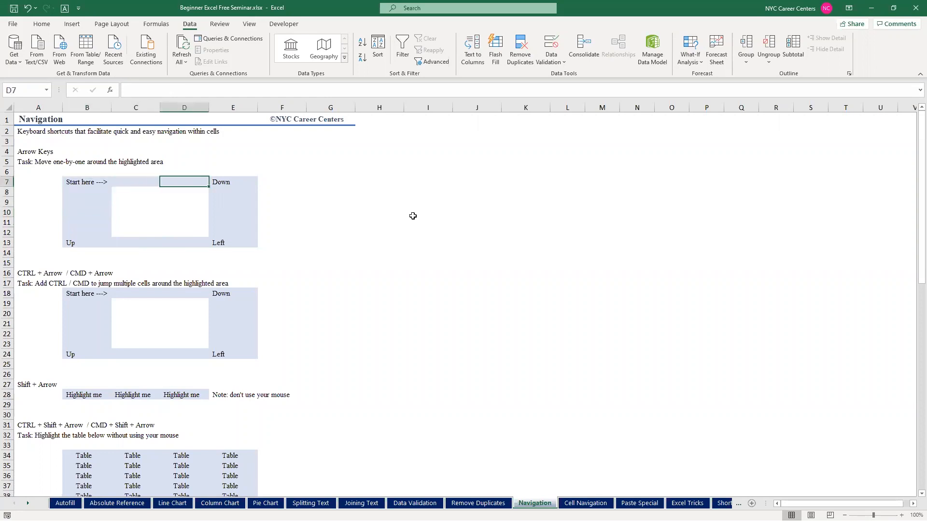
key("Right")
key("Down")
key("Down")
key("Down")
key("Down")
key("Down")
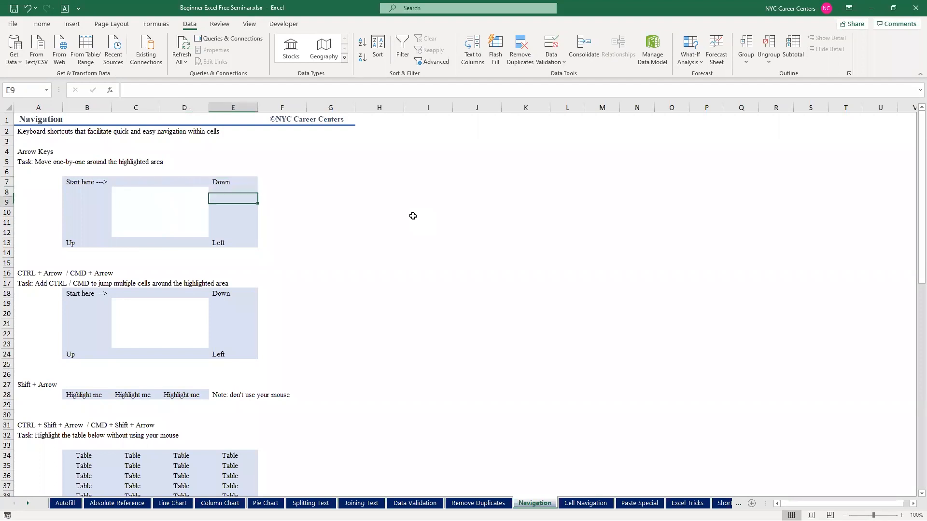
key("Down")
key("Down")
key("Down")
key("Down")
key("Down")
key("Down")
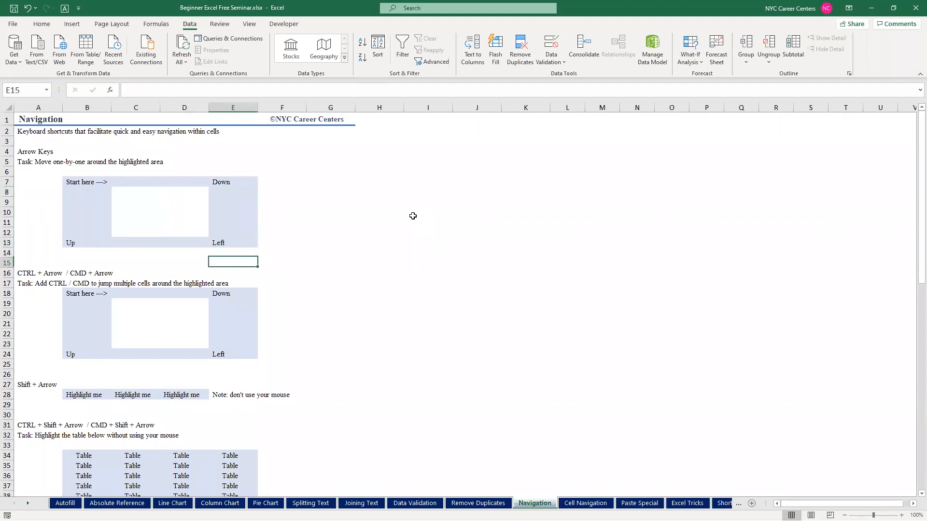
key("Left")
key("Left")
key("Left")
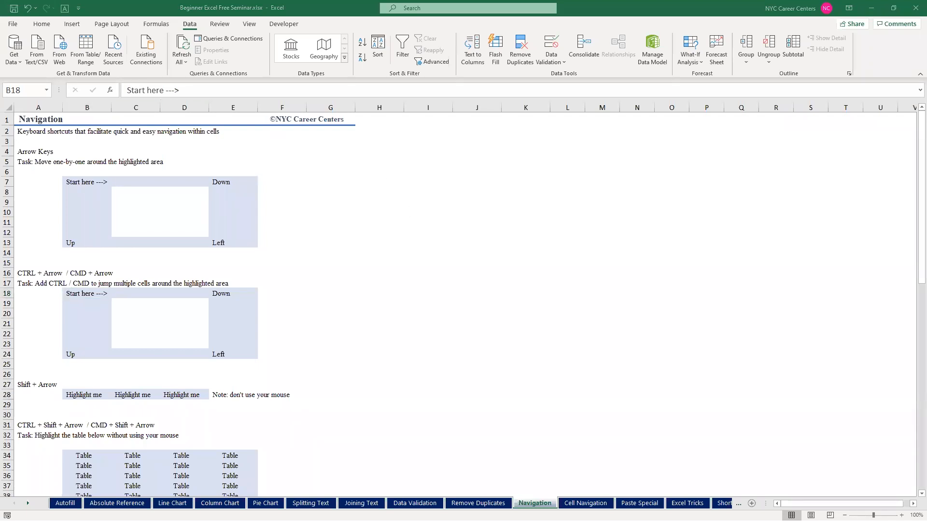
Starting at B18, jump corner to corner around the second highlighted area through E18, E24 and B24 back to B18
left_click(89, 295)
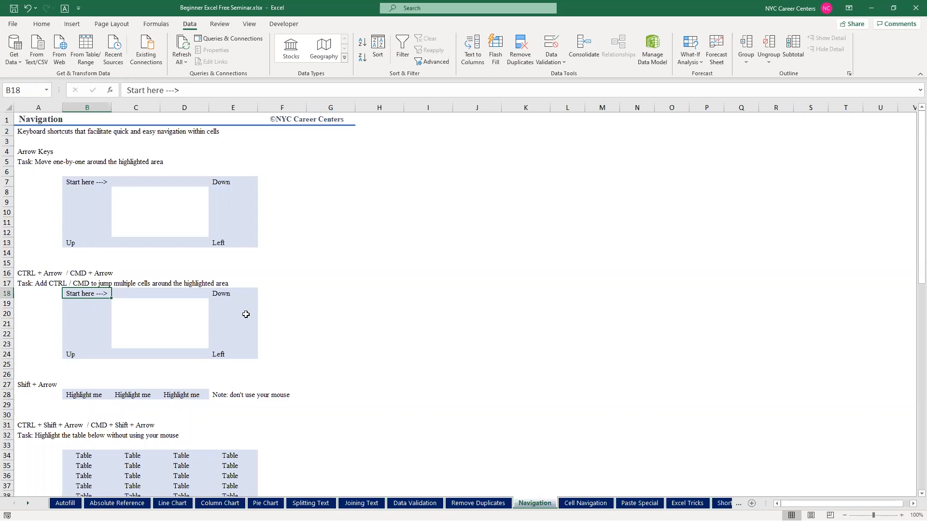
key("ctrl+Right")
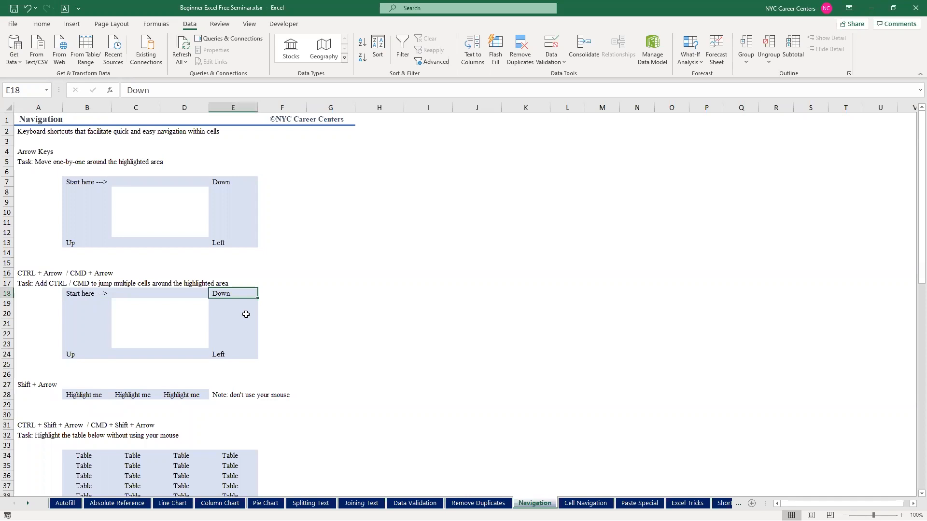
key("ctrl+Down")
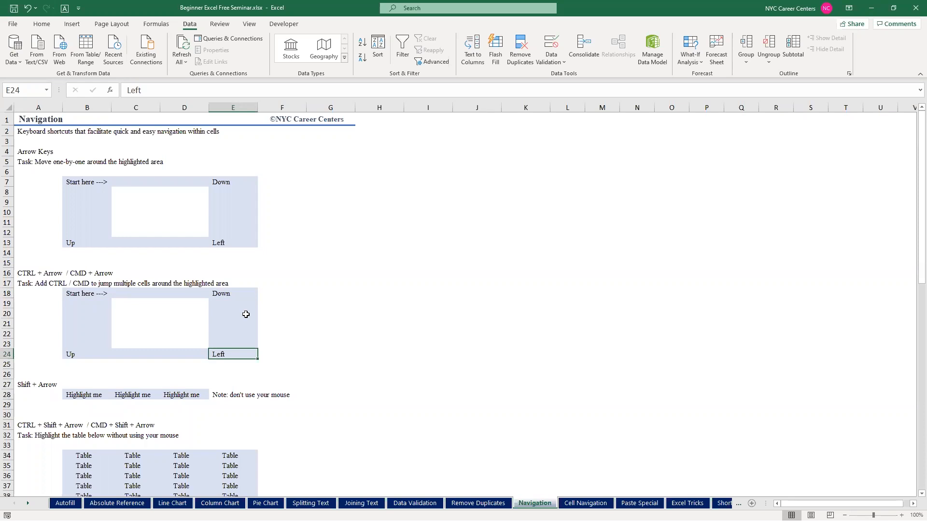
key("ctrl+Left")
key("ctrl+Up")
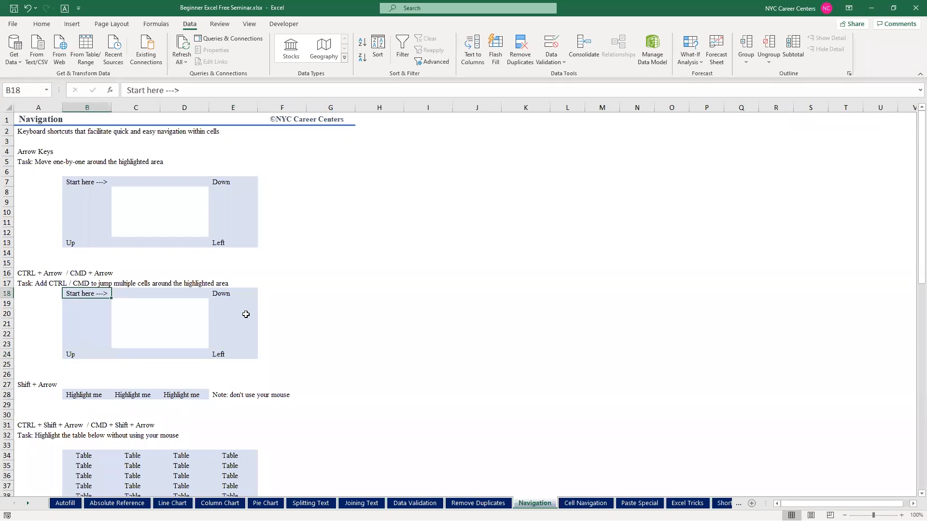
Practise jumping back and forth between the corners of the second highlighted area, mainly B18, E18 and B24, ending on B18
key("ctrl+Right")
key("ctrl+Down")
key("ctrl+Up")
key("ctrl+Left")
key("ctrl+Down")
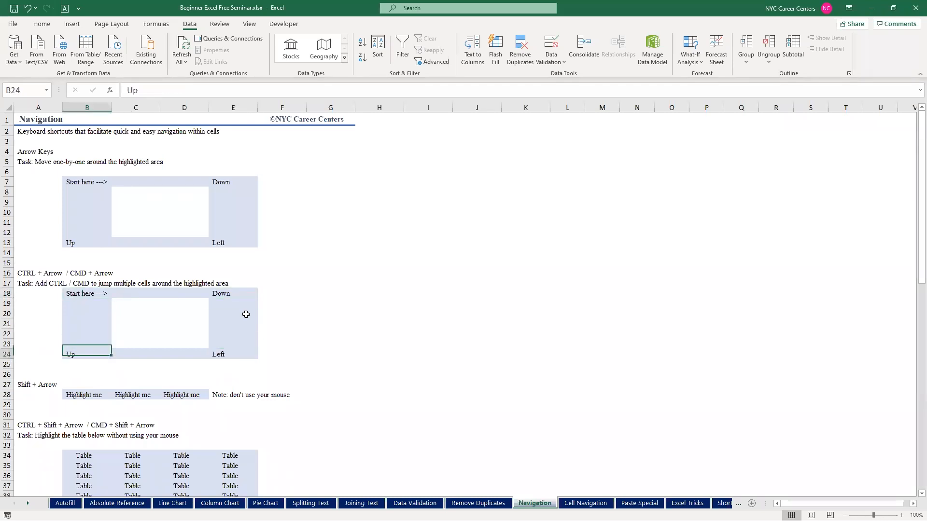
key("ctrl+Up")
key("ctrl+Right")
key("ctrl+Left")
key("ctrl+Down")
key("ctrl+Up")
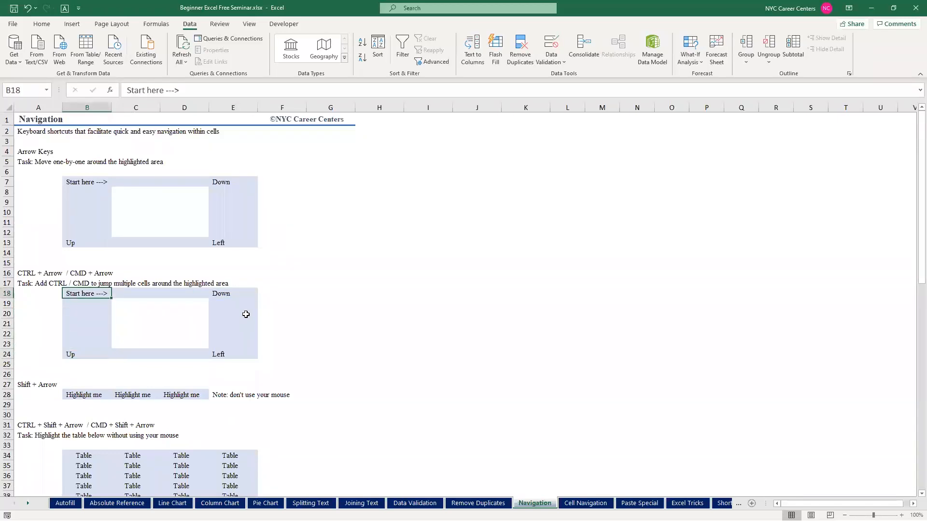
key("ctrl+Right")
key("ctrl+Left")
key("ctrl+Down")
key("ctrl+Up")
key("ctrl+Right")
key("ctrl+Left")
key("ctrl+Down")
key("ctrl+Up")
key("ctrl+Right")
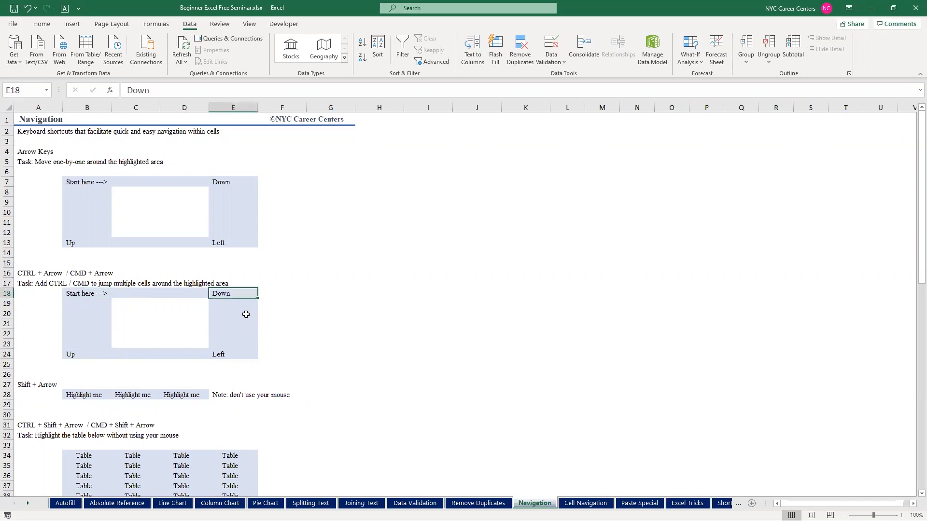
key("ctrl+Left")
key("ctrl+Down")
key("ctrl+Up")
key("ctrl+Right")
key("ctrl+Left")
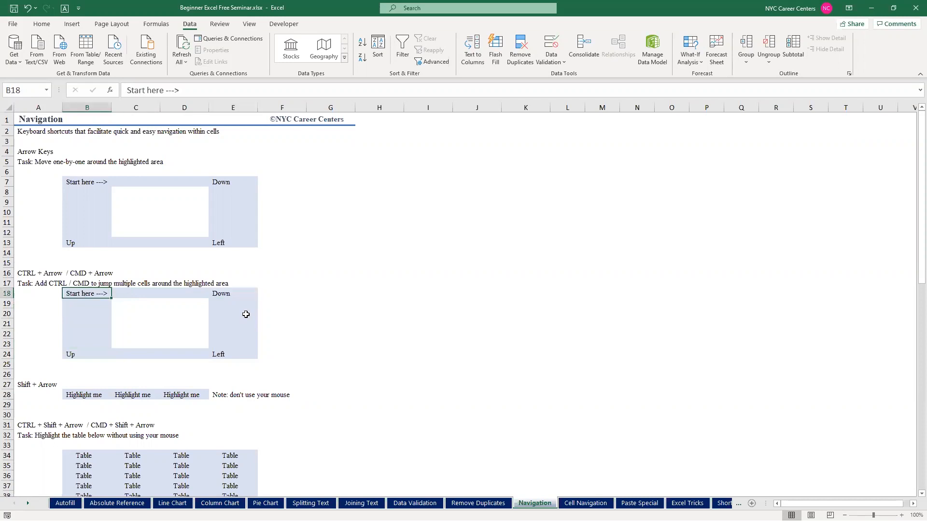
key("ctrl+Down")
key("ctrl+Up")
key("ctrl+Right")
key("ctrl+Left")
key("ctrl+Down")
key("ctrl+Up")
key("ctrl+Right")
key("ctrl+Left")
Repeat the corner jumps in both directions through B24, E24, E18 and B18, ending on the Start here cell B18
key("ctrl+Down")
key("ctrl+Right")
key("ctrl+Up")
key("ctrl+Down")
key("ctrl+Up")
key("ctrl+Left")
key("ctrl+Down")
key("ctrl+Right")
key("ctrl+Up")
key("ctrl+Down")
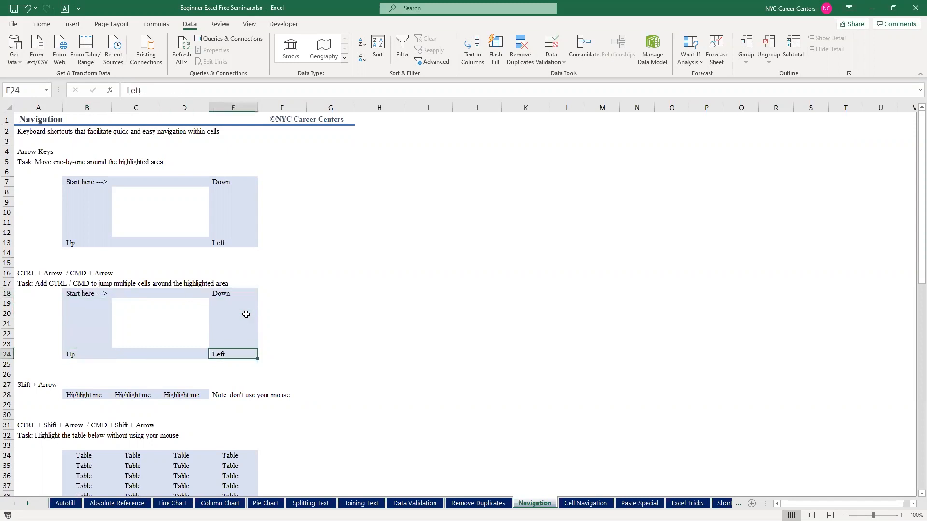
key("ctrl+Left")
key("ctrl+Up")
key("ctrl+Right")
key("ctrl+Left")
key("ctrl+Down")
key("ctrl+Up")
key("ctrl+Right")
key("ctrl+Left")
key("ctrl+Down")
key("ctrl+Right")
key("ctrl+Up")
key("ctrl+Left")
key("ctrl+Down")
key("ctrl+Up")
key("ctrl+Right")
key("ctrl+Down")
key("ctrl+Down")
key("ctrl+Up")
key("ctrl+Up")
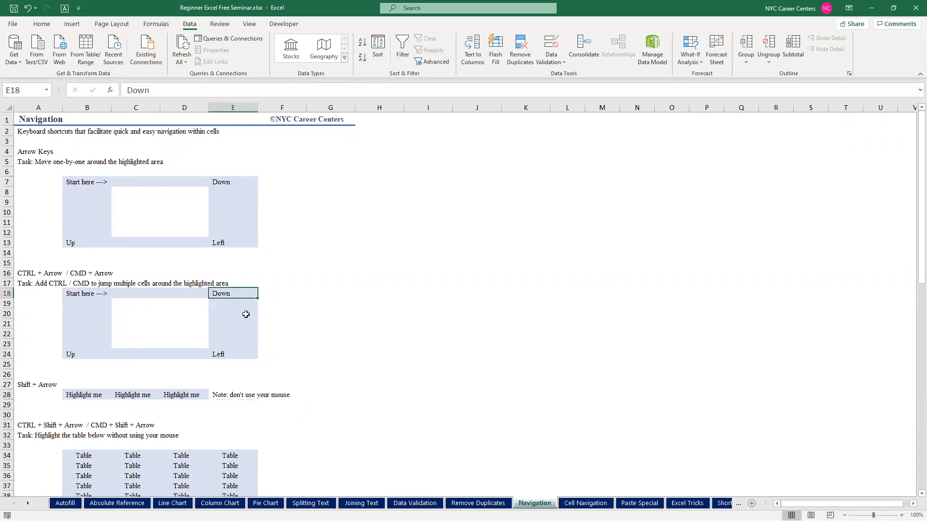
key("ctrl+Left")
key("ctrl+Down")
key("ctrl+Right")
key("ctrl+Up")
key("ctrl+Left")
key("ctrl+Down")
key("ctrl+Up")
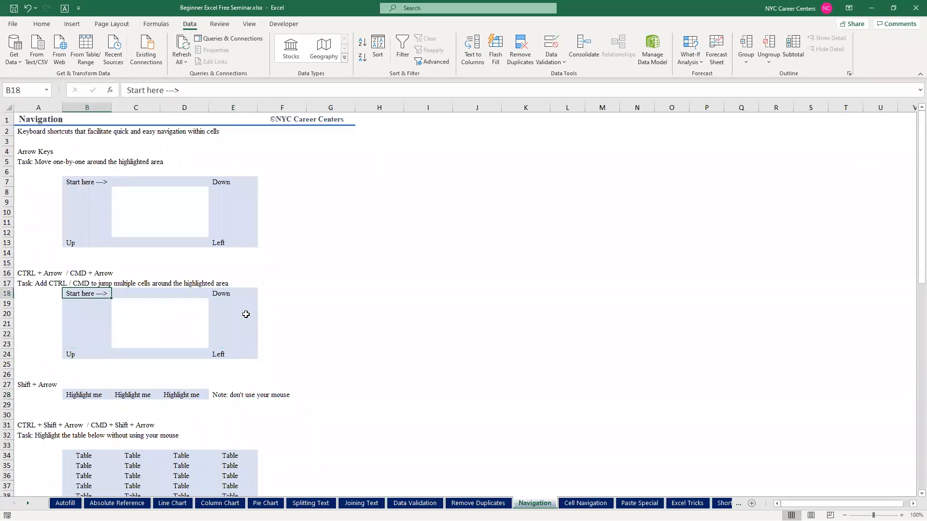
Move the active cell one by one down column B from B18 to the first Highlight me cell, B28
key("Down")
key("Down")
key("Down")
key("Down")
key("Down")
key("Down")
key("Down")
key("Down")
key("Down")
key("Down")
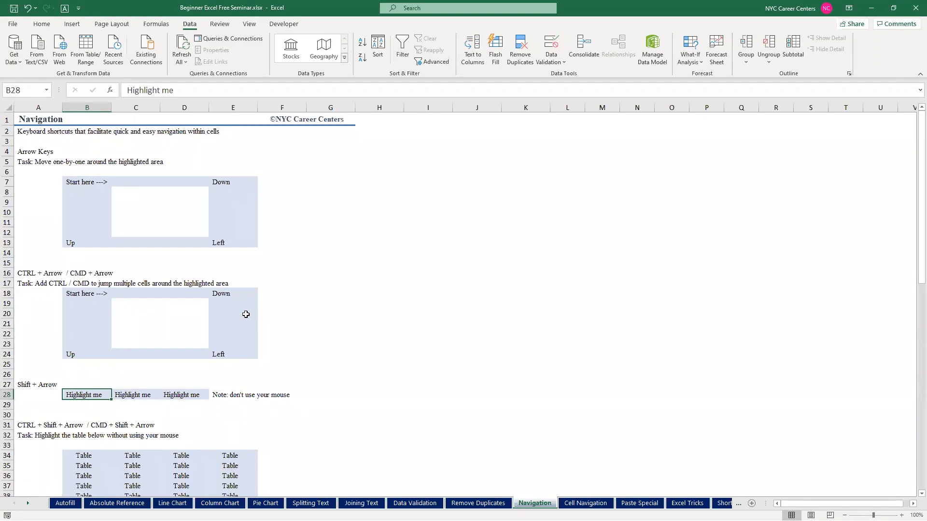
Extend the selection from B28 over the Highlight me cells and onward along row 28 to H28
key("shift+Right")
key("shift+Right")
key("shift+Right")
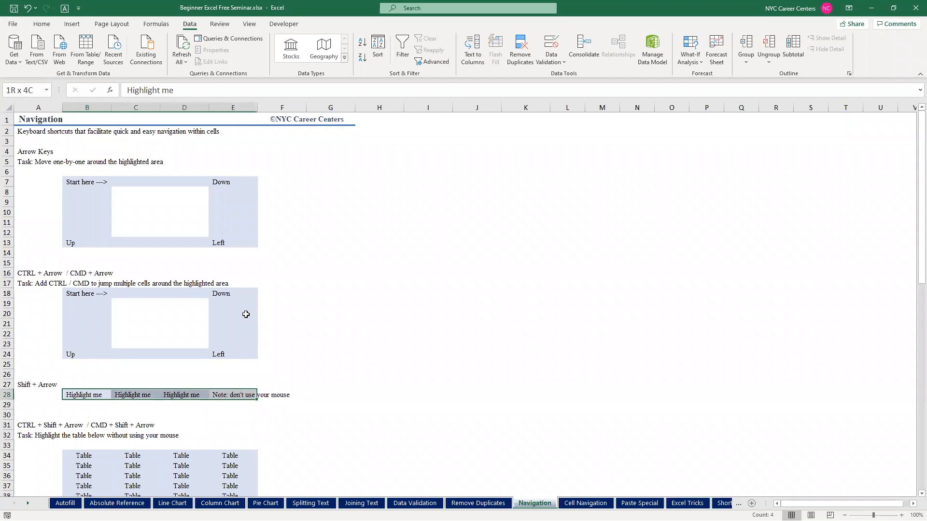
key("shift+Right")
key("shift+Right")
key("shift+Right")
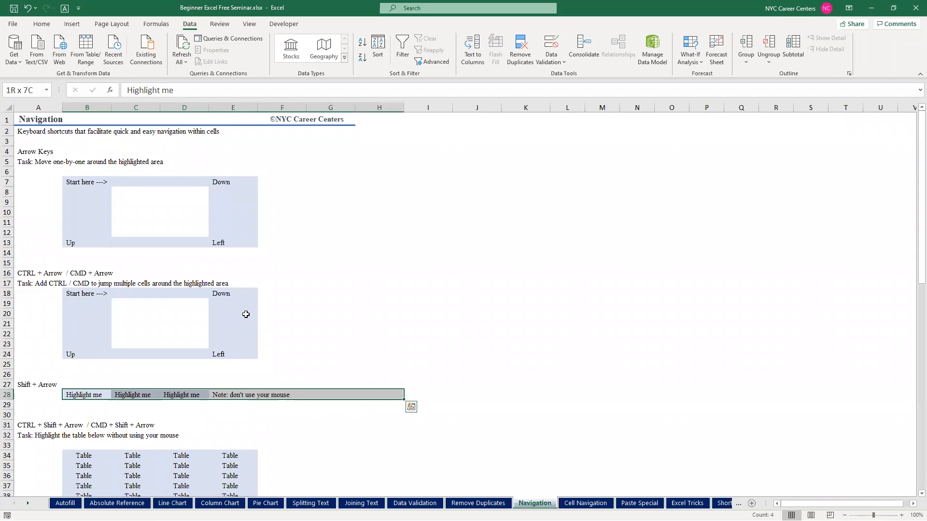
Extend the selection down to row 30, shrink it back to row 28, and return to the single cell B28
key("shift+Down")
key("shift+Down")
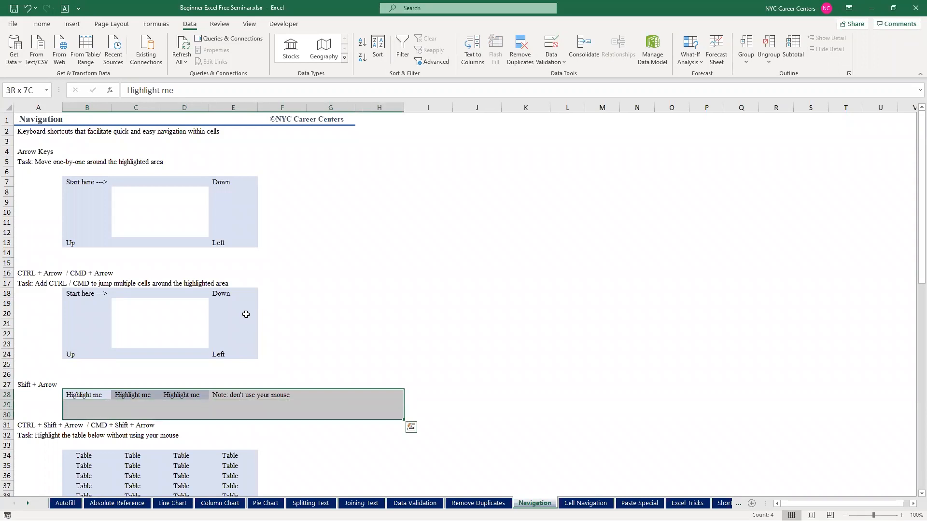
key("shift+Up")
key("shift+Up")
key("shift+Up")
key("shift+Down")
key("Left")
key("Right")
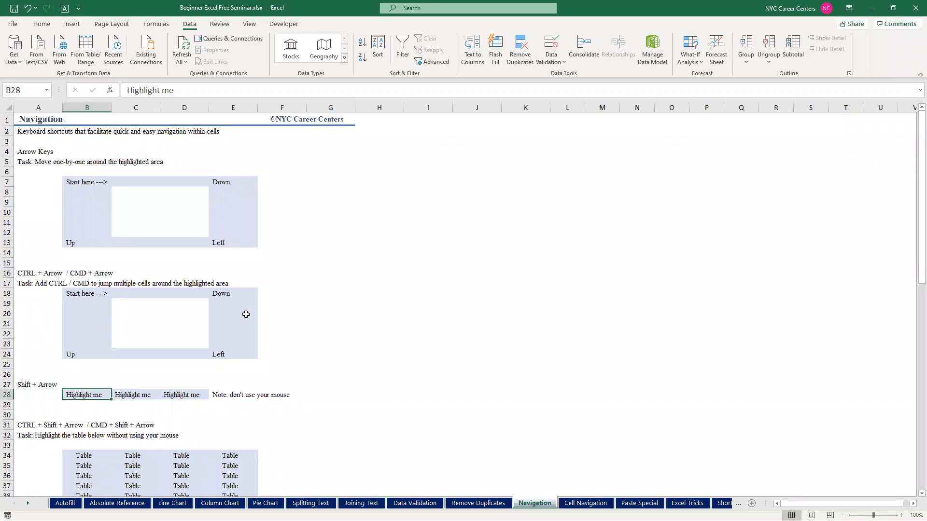
Practise growing and shrinking the selection around B28 in all directions, ending with B26:C28 selected
key("shift+Right")
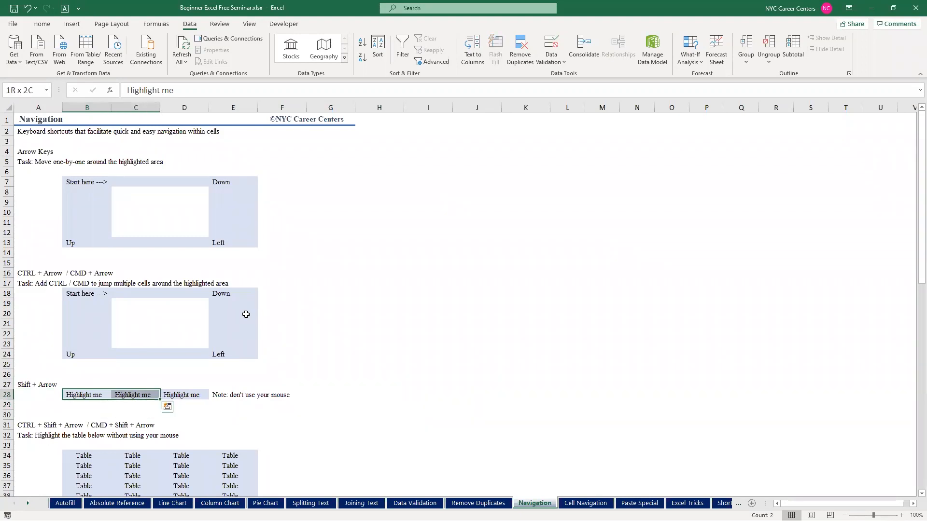
key("shift+Left")
key("shift+Up")
key("shift+Down")
key("shift+Down")
key("shift+Up")
key("shift+Left")
key("shift+Right")
key("shift+Right")
key("shift+Left")
key("shift+Right")
key("shift+Up")
key("shift+Up")
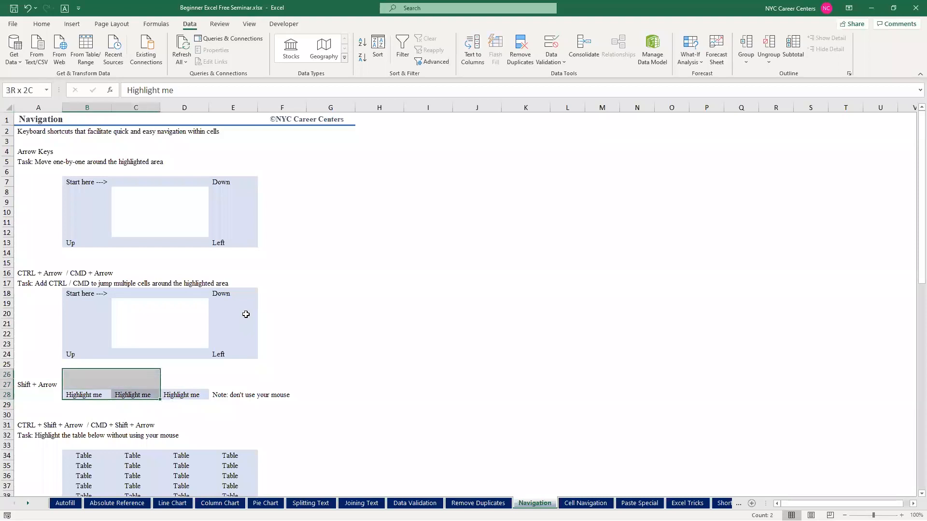
Widen the selection to column F, extend it below B28 to row 31, and narrow it to B28:B31
key("shift+Right")
key("shift+Right")
key("shift+Right")
key("shift+Down")
key("shift+Down")
key("shift+Down")
key("shift+Down")
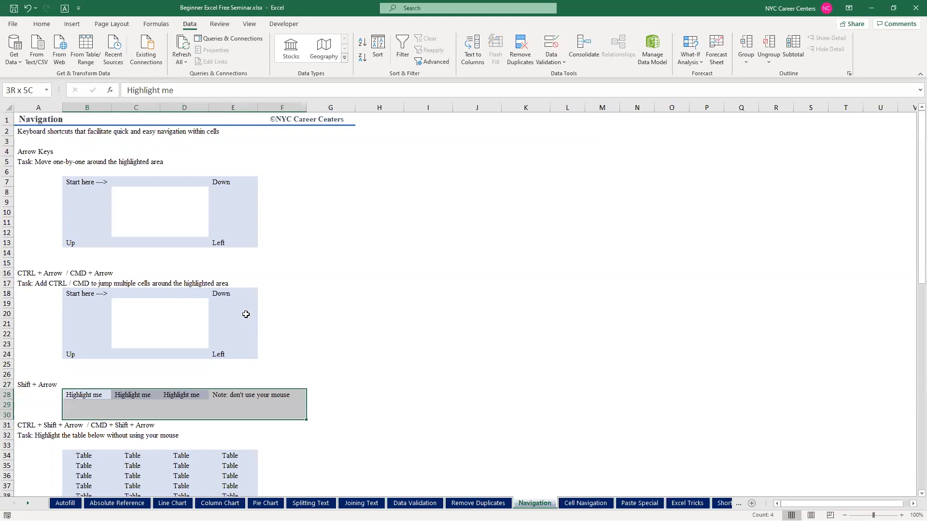
key("shift+Down")
key("shift+Left")
key("shift+Left")
key("shift+Left")
key("shift+Left")
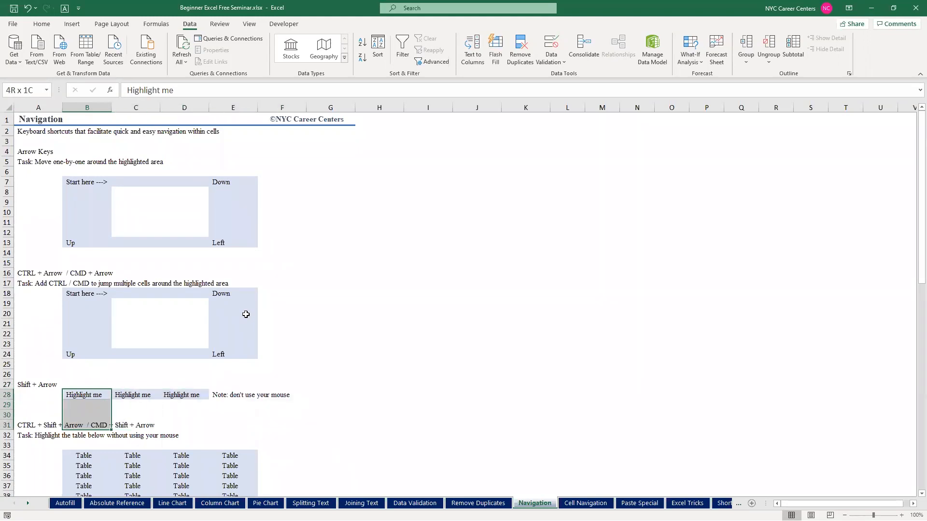
Shrink the selection back to B28 and practise extending it right, down and up around that cell
key("shift+Up")
key("shift+Up")
key("shift+Up")
key("shift+Right")
key("shift+Left")
key("shift+Down")
key("shift+Up")
key("shift+Up")
Bring the whole table below row 33 into view and go to E34, the last column's first cell
key("Down")
key("Down")
key("Down")
key("Down")
key("Down")
key("Down")
key("Down")
key("Down")
key("Down")
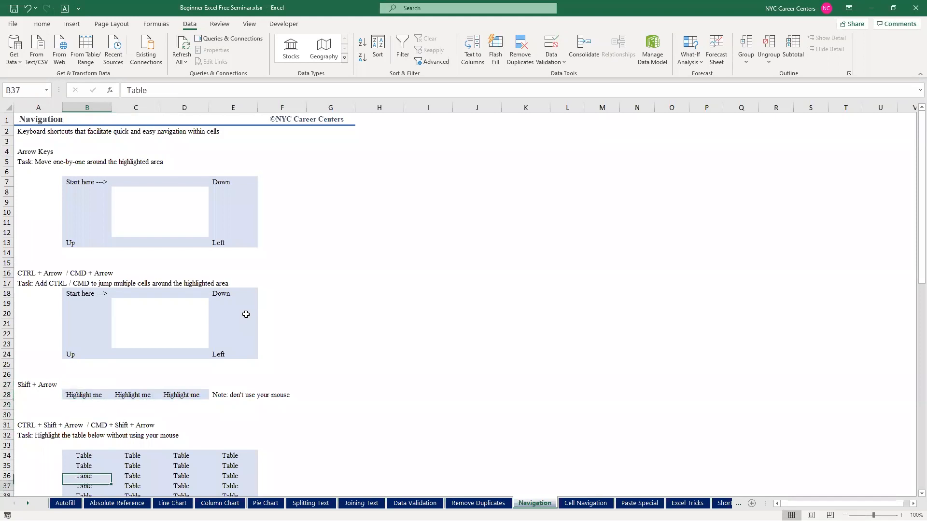
key("Down")
key("Down")
key("Down")
key("Down")
key("Down")
key("Down")
key("Down")
key("Down")
key("Down")
key("Down")
key("Down")
key("Down")
key("Down")
key("Down")
key("Down")
key("Down")
key("Down")
key("Down")
key("Down")
key("Down")
key("Up")
key("Up")
key("Up")
key("Up")
key("Up")
key("Up")
key("Up")
key("Up")
key("Up")
key("Up")
key("Up")
key("Up")
key("Up")
key("Up")
key("Up")
key("Up")
key("Up")
key("Up")
key("Up")
key("Up")
key("Up")
key("Up")
key("Up")
key("Up")
key("Right")
key("Right")
key("Right")
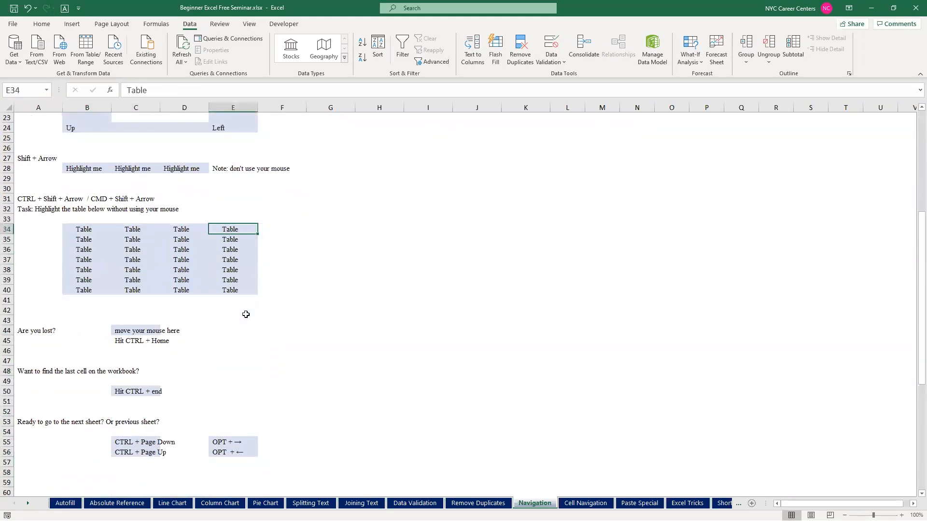
Select E34:M40 and fill the Table entries rightward through column M
key("shift+Down")
key("shift+Down")
key("shift+Down")
key("shift+Down")
key("shift+Down")
key("shift+Down")
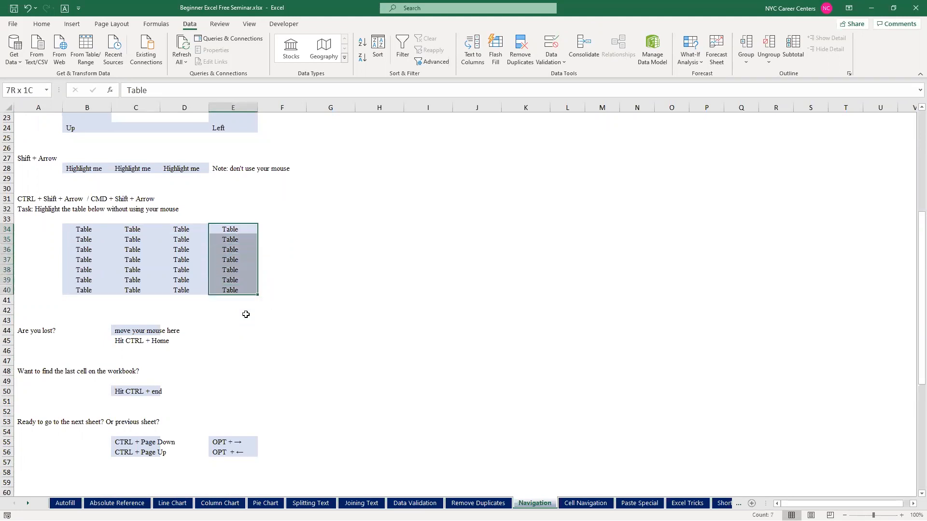
key("shift+Right")
key("shift+Right")
key("shift+Right")
key("shift+Right")
key("shift+Right")
key("shift+Right")
key("shift+Right")
key("shift+Right")
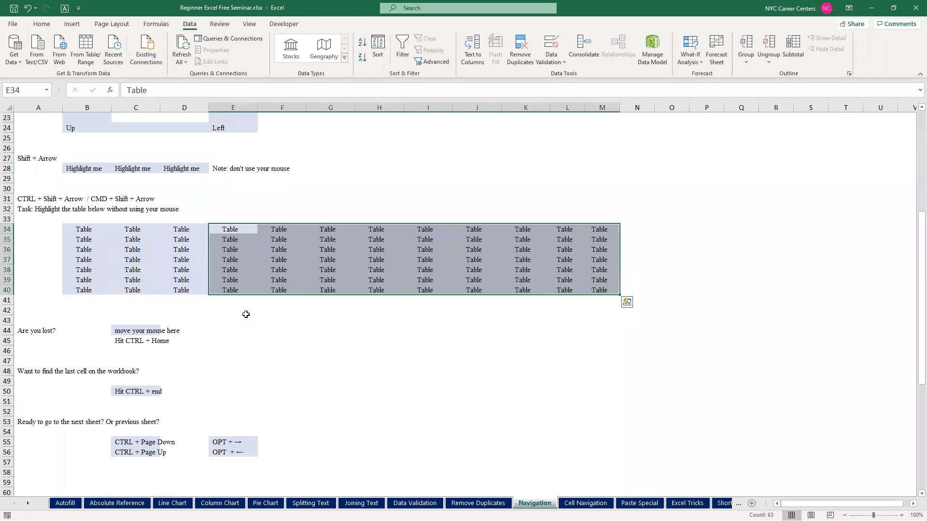
Return to B34 and select the whole table, extending first across to column M and then down to row 40
key("Left")
key("Left")
key("Left")
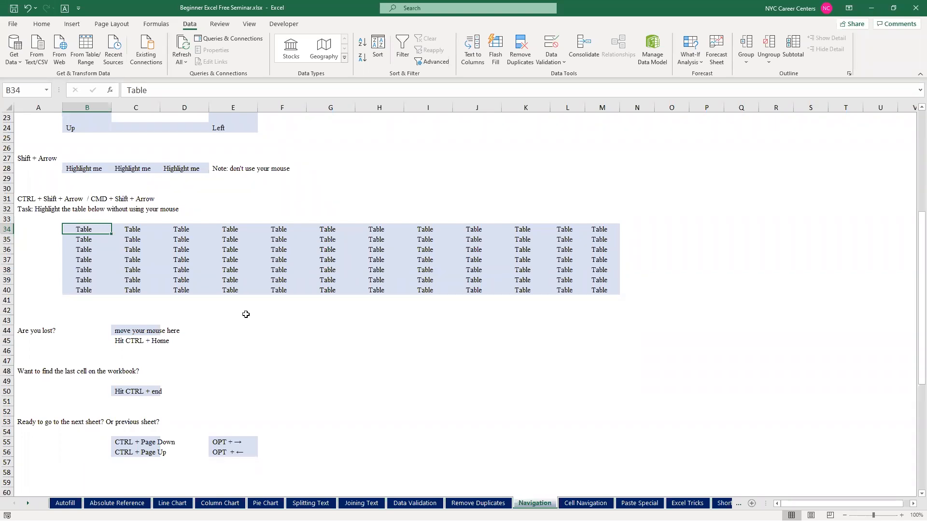
key("ctrl+shift+Right")
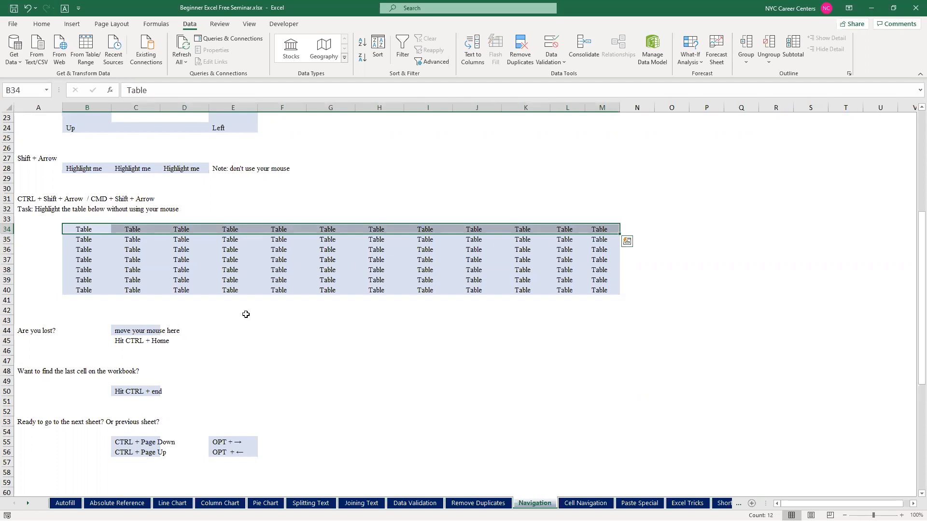
key("ctrl+shift+Down")
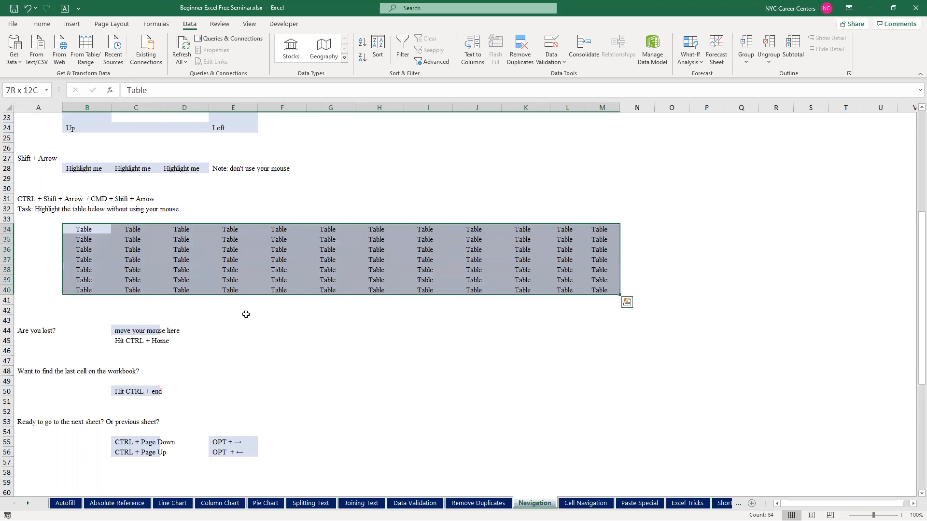
Collapse the selection to B34 and reselect the table, extending first down to row 40 and then across to column M
key("Up")
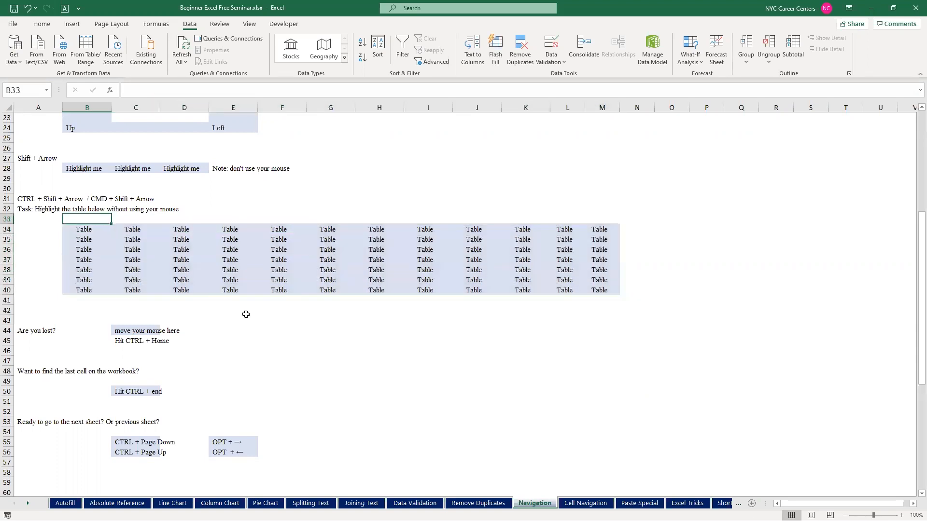
key("Down")
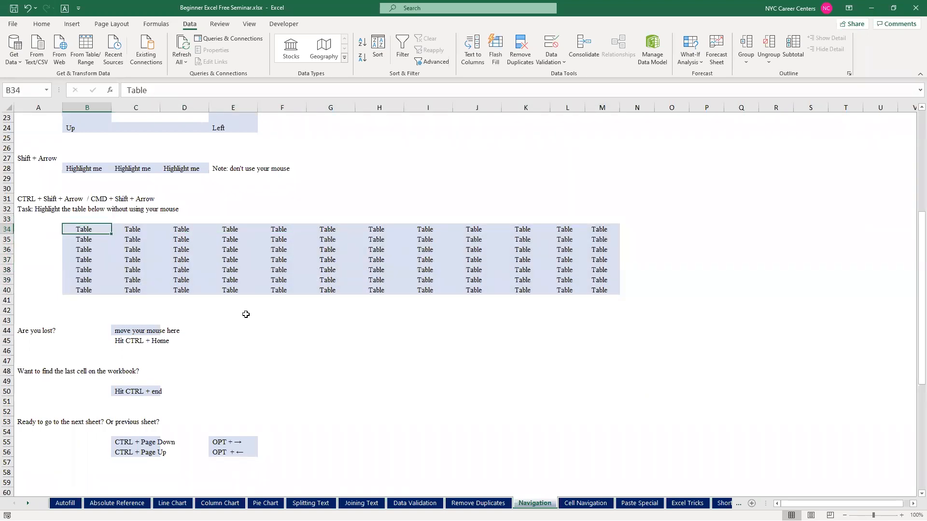
key("ctrl+shift+Down")
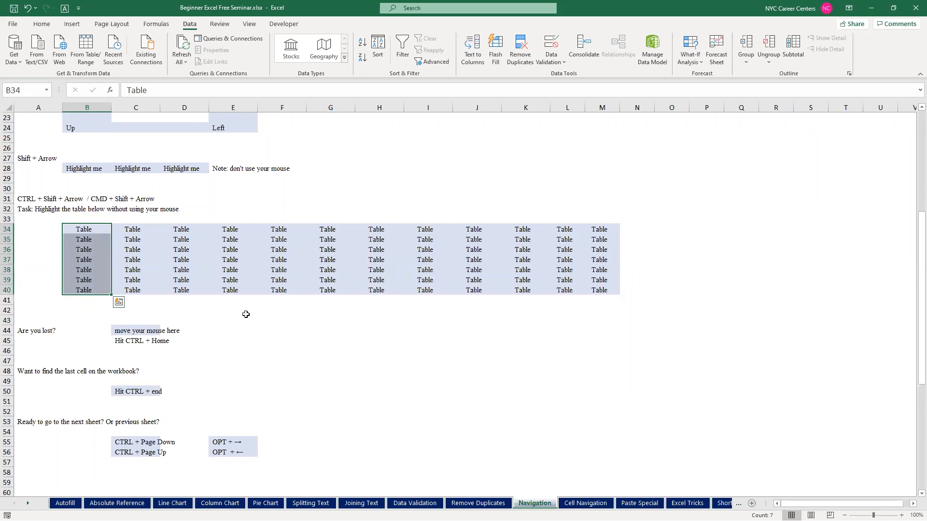
key("ctrl+shift+Right")
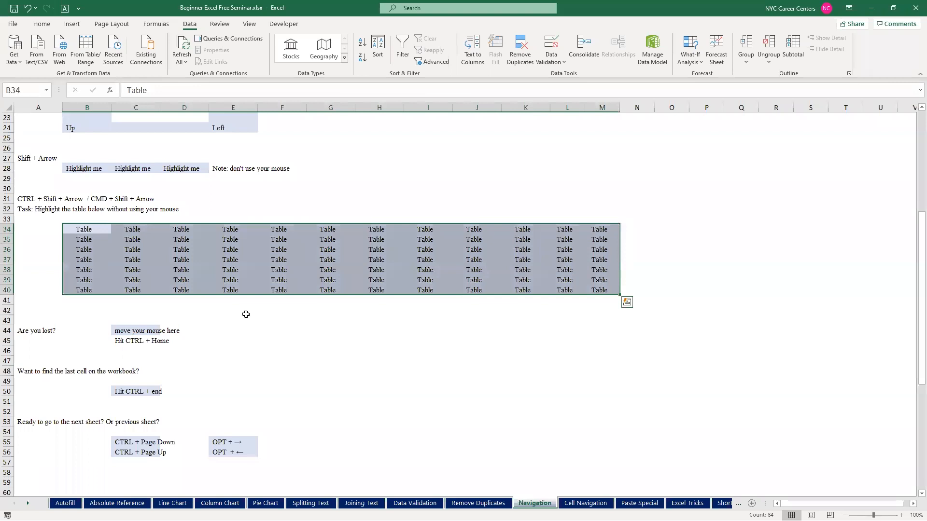
Reset to B34 and repeat the table selection, taking row 34 first and then the rows below it
key("Left")
key("Right")
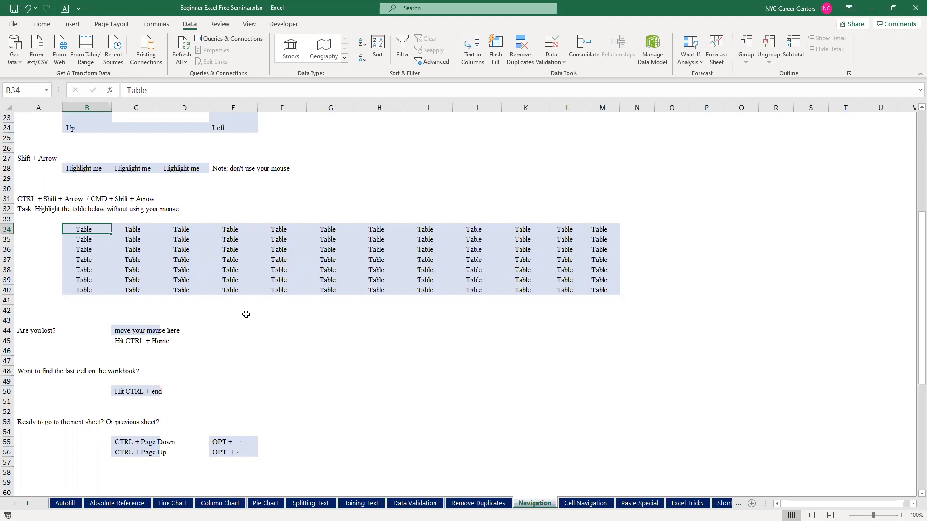
key("ctrl+shift+Right")
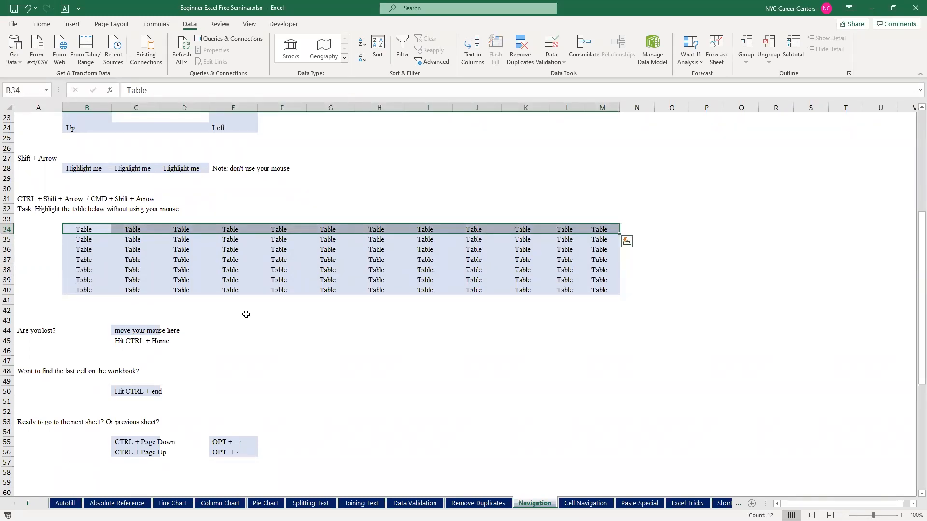
key("ctrl+shift+Down")
Leave the table and move to A44, the "Are you lost?" cell
key("Down")
key("Down")
key("Down")
key("Down")
key("Down")
key("Down")
key("Down")
key("Down")
key("Down")
key("Down")
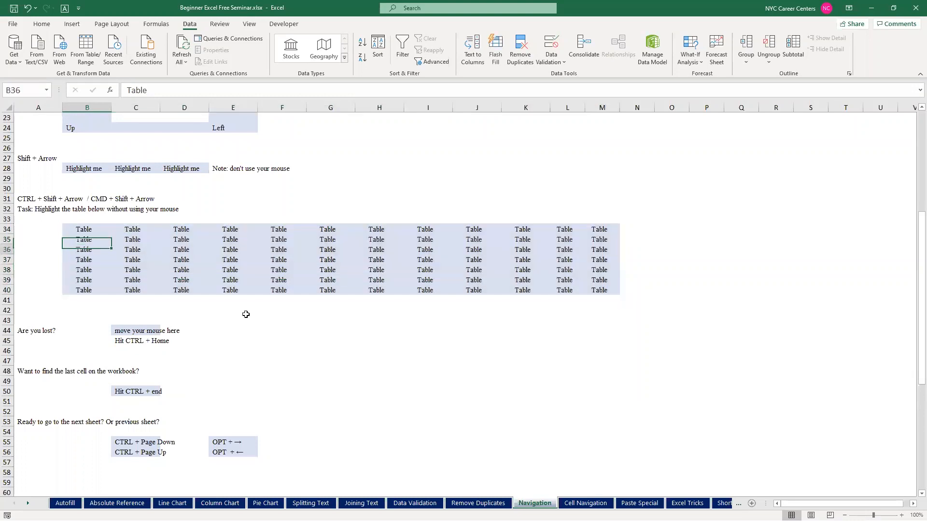
key("Left")
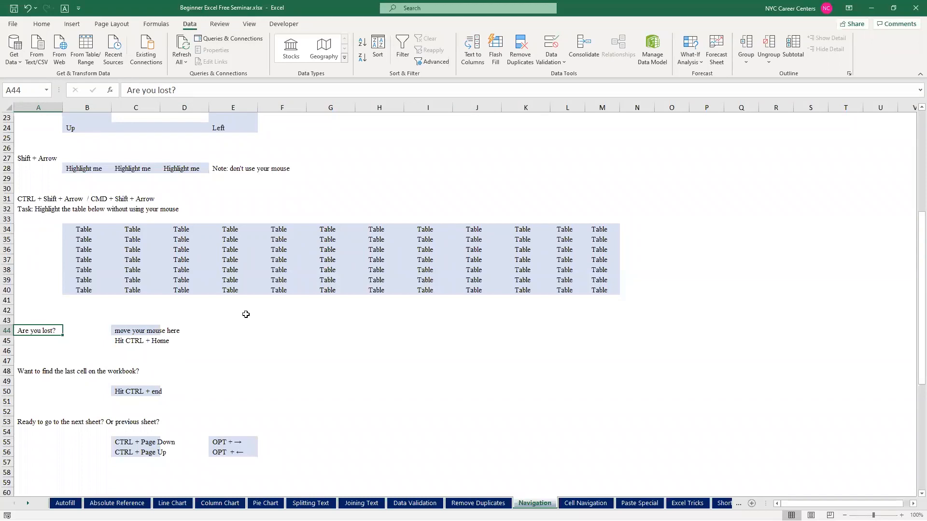
key("Up")
key("Up")
key("Up")
key("Up")
key("Up")
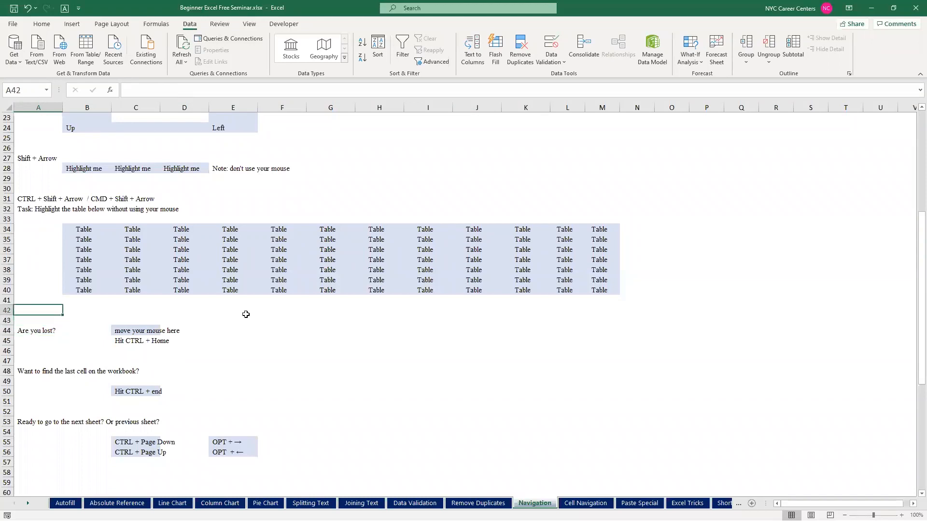
key("Up")
key("Up")
key("Up")
key("Down")
key("Down")
key("Down")
key("Down")
key("Down")
key("Down")
key("Down")
key("Down")
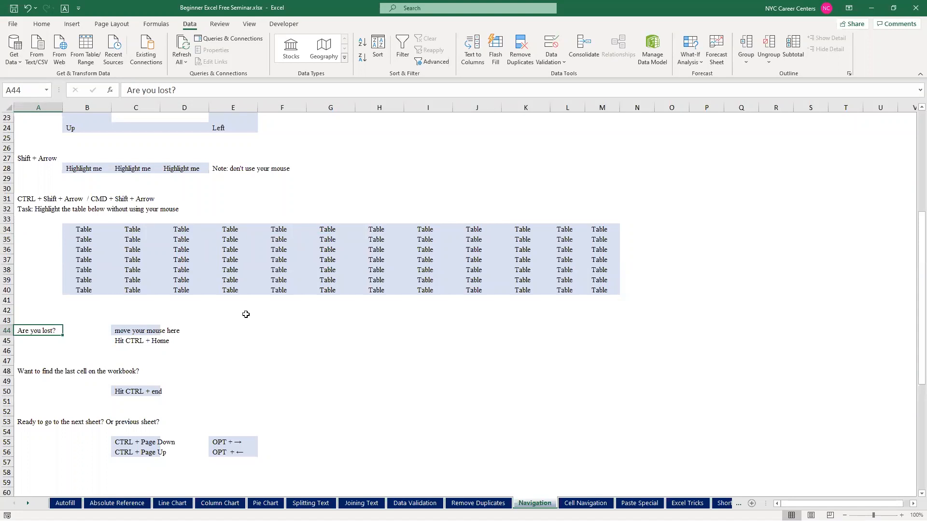
Jump to the sheet's first cell A1 and to its last used cell N83, doing both twice
key("ctrl+Home")
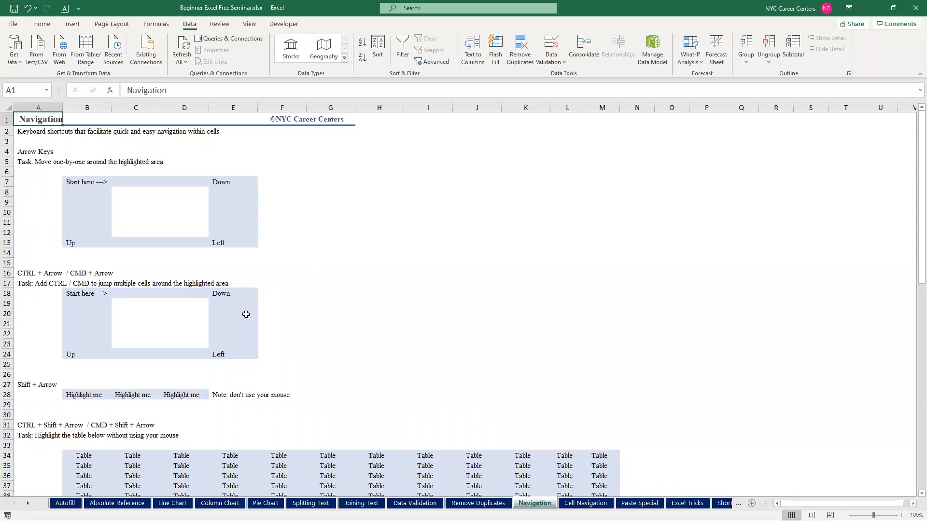
key("ctrl+End")
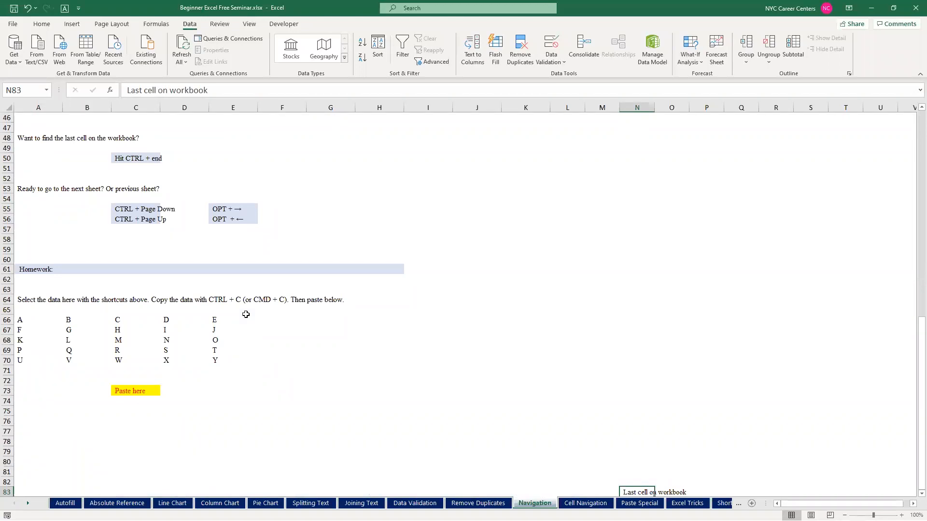
key("ctrl+Home")
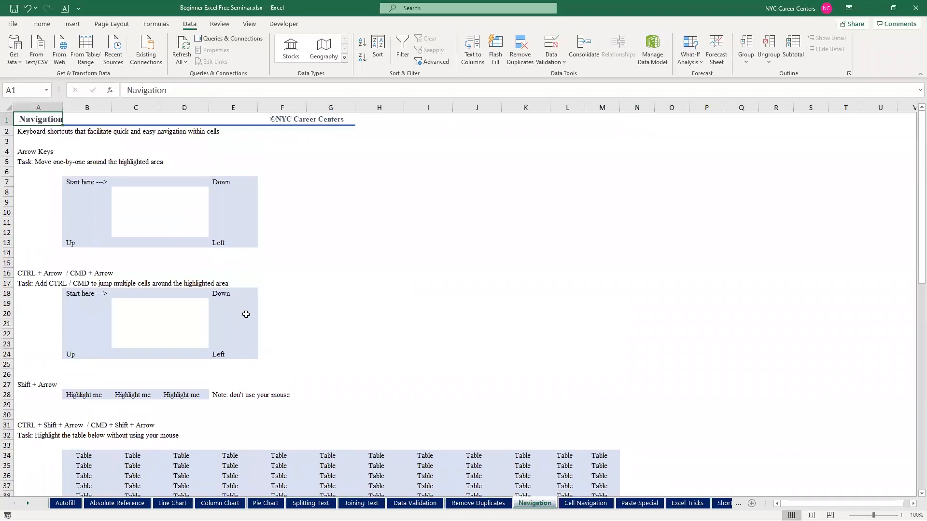
key("ctrl+End")
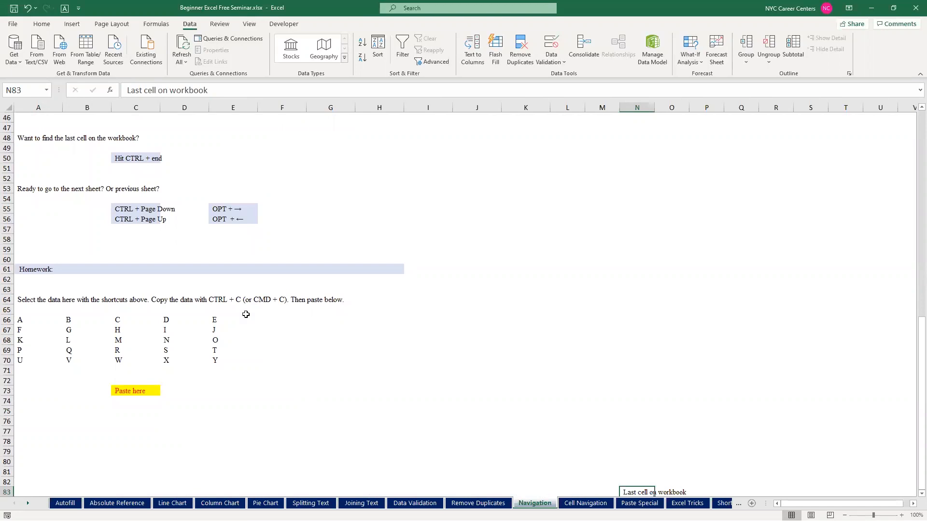
Move from the last used cell back to A52, just above the next-or-previous-sheet question
key("Up")
key("Up")
key("Up")
key("Up")
key("Up")
key("Up")
key("Up")
key("Up")
key("Up")
key("Up")
key("Up")
key("Up")
key("Up")
key("Up")
key("Up")
key("Up")
key("Up")
key("Up")
key("Up")
key("Up")
key("Left")
key("Left")
key("Left")
key("Left")
key("Left")
key("Left")
key("Left")
key("Left")
key("Left")
key("Left")
key("Left")
key("Left")
key("Left")
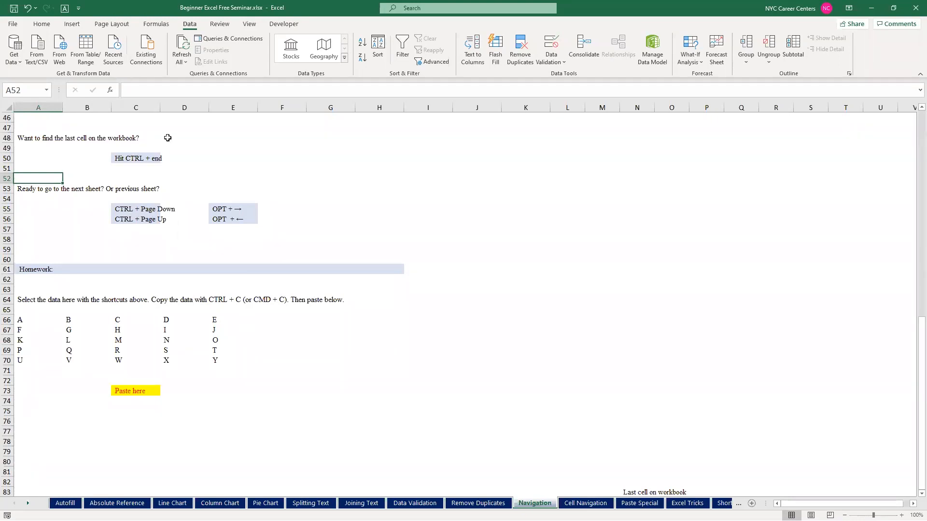
Widen column C so the CTRL + Page Down label fits its cell, and go to the next sheet, Cell Navigation
left_click_drag(162, 105, 194, 111)
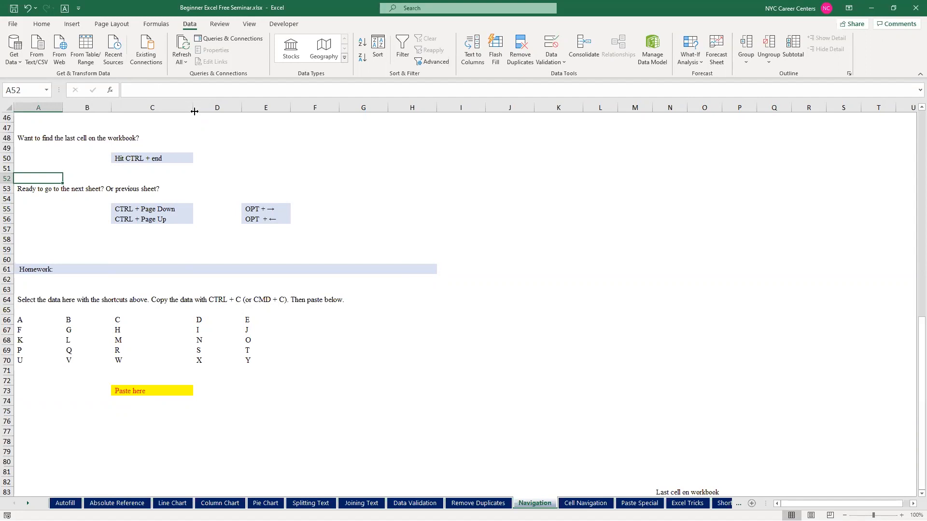
key("ctrl+Page_Down")
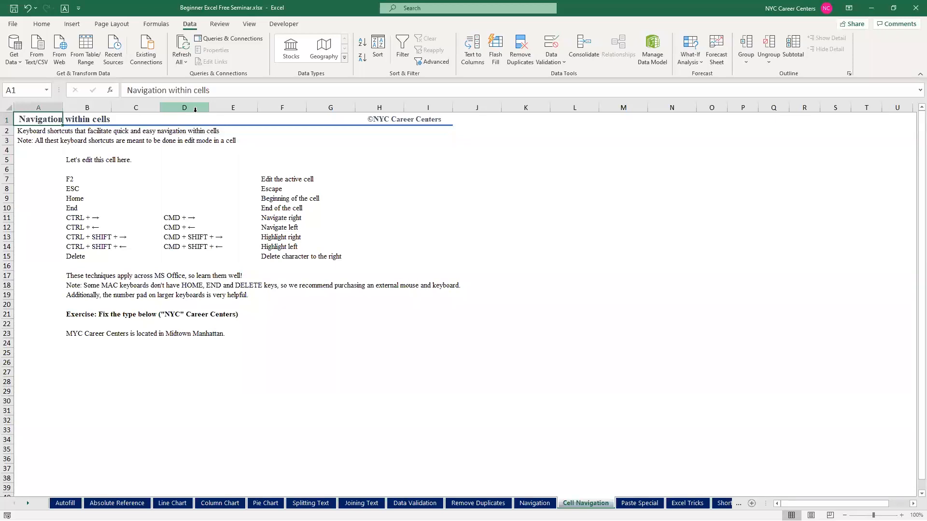
Switch back and forth between the Navigation and Cell Navigation sheets several times, ending on the Paste Special sheet
key("ctrl+Page_Up")
key("ctrl+Page_Down")
key("ctrl+Page_Up")
key("ctrl+Page_Down")
key("ctrl+Page_Up")
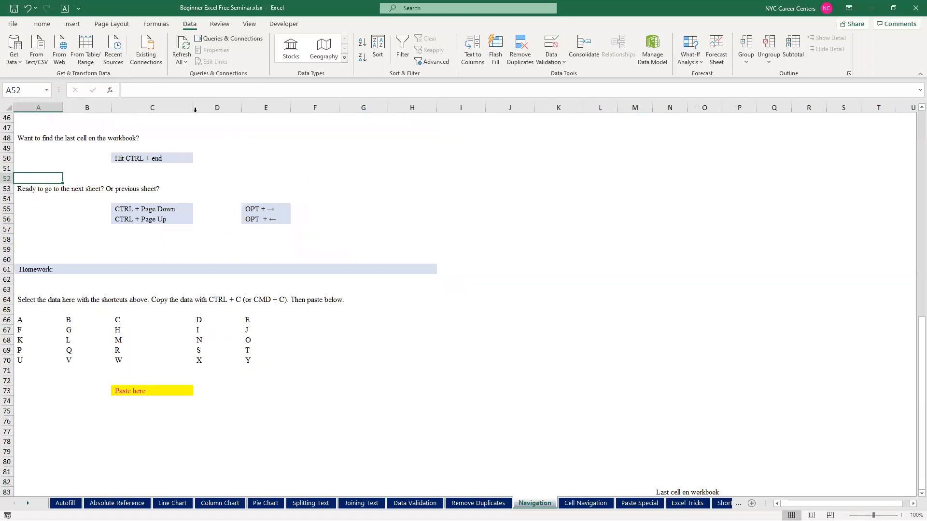
key("ctrl+Page_Down")
key("ctrl+Page_Down")
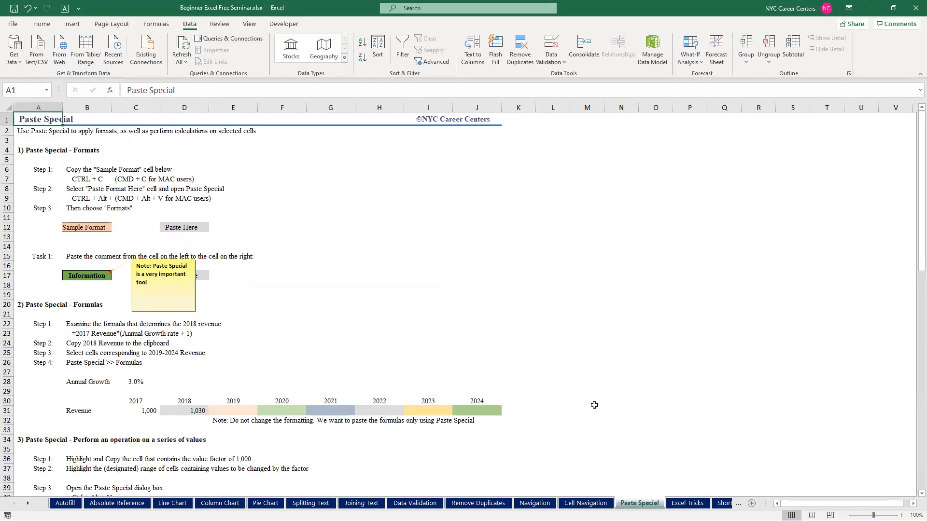
Copy the "Sample Format" cell B12 and paste it normally into the empty cell G5
left_click(901, 515)
left_click(901, 515)
left_click(901, 515)
left_click(901, 515)
left_click(902, 515)
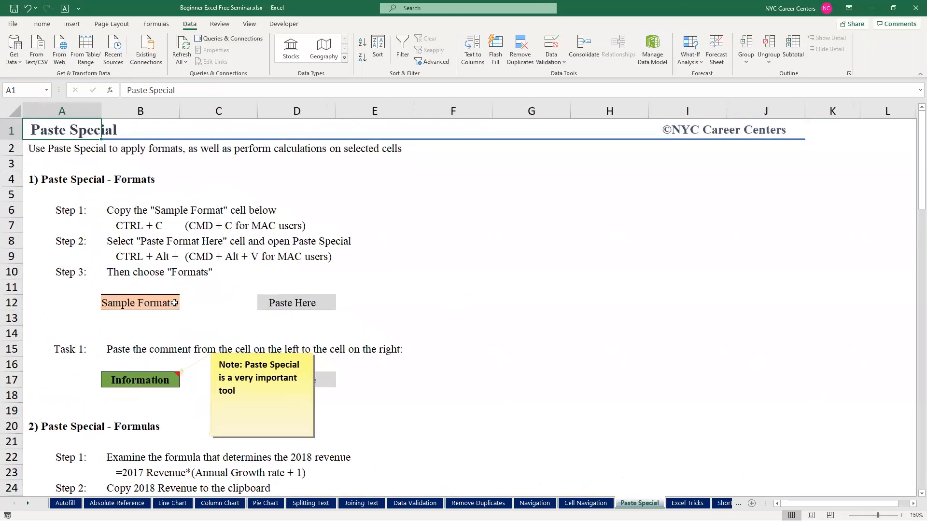
left_click(144, 303)
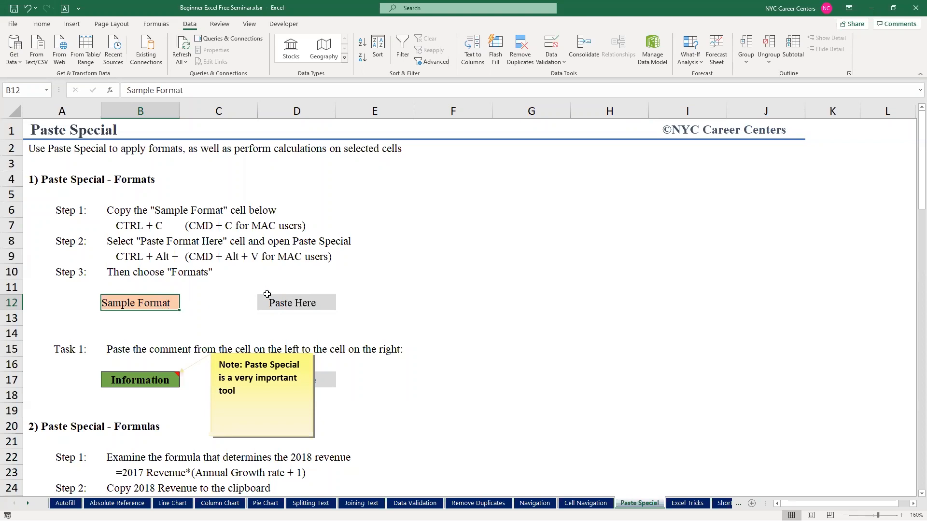
key("ctrl+c")
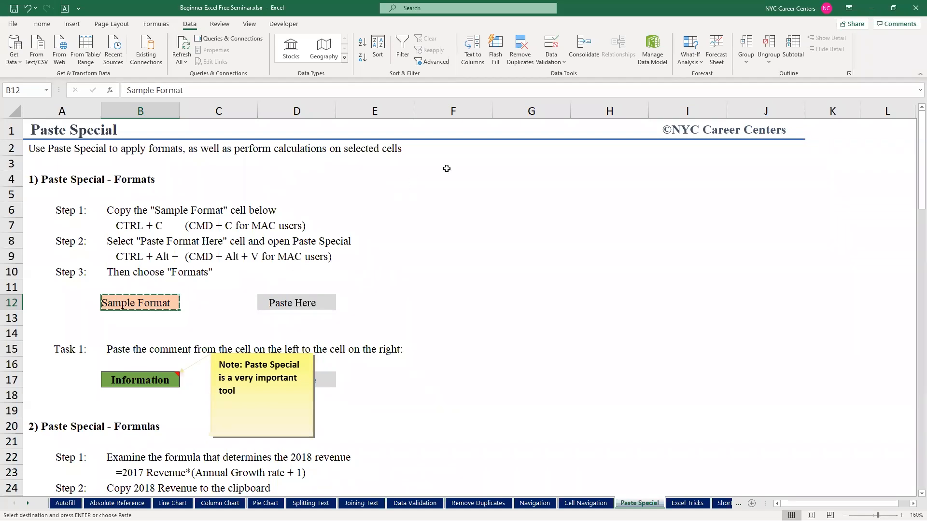
left_click(496, 200)
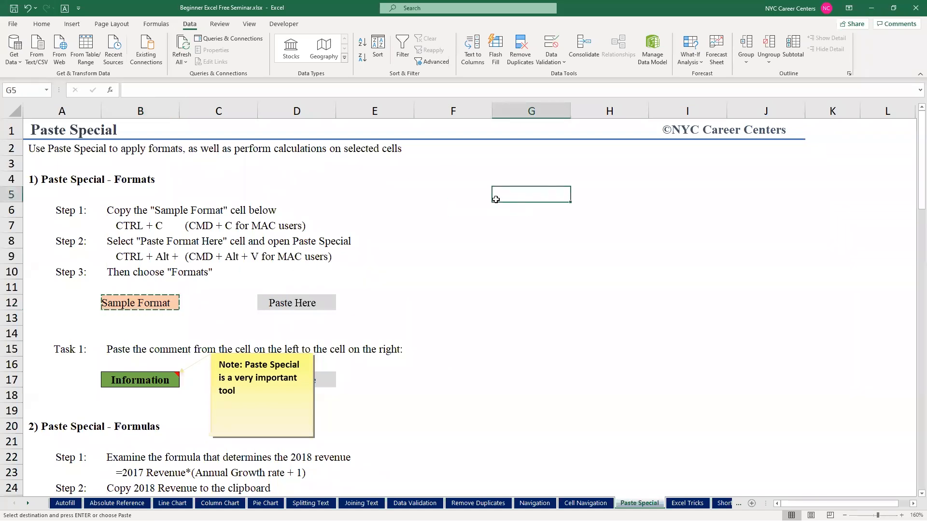
key("ctrl+v")
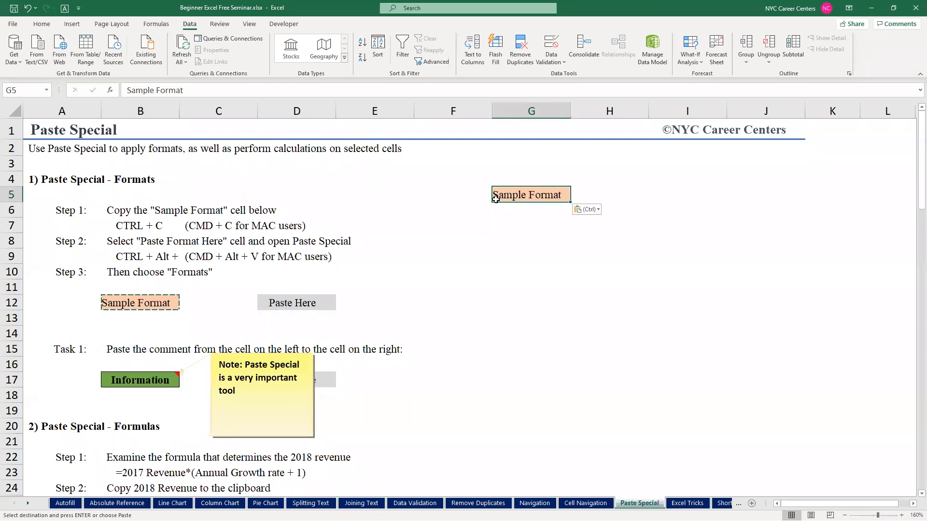
key("Escape")
Copy the "Sample Format" cell B12 again and select the "Paste Here" cell D12 as the destination
left_click(288, 303)
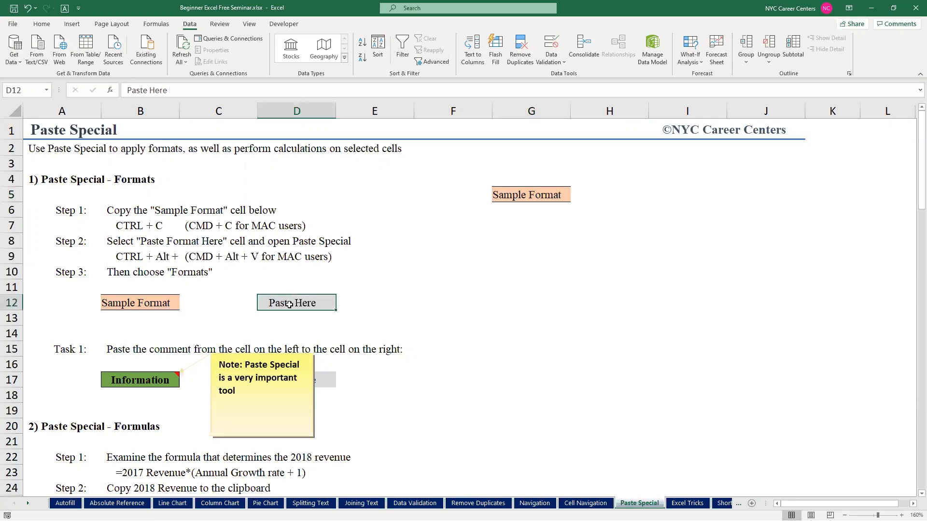
left_click(127, 305)
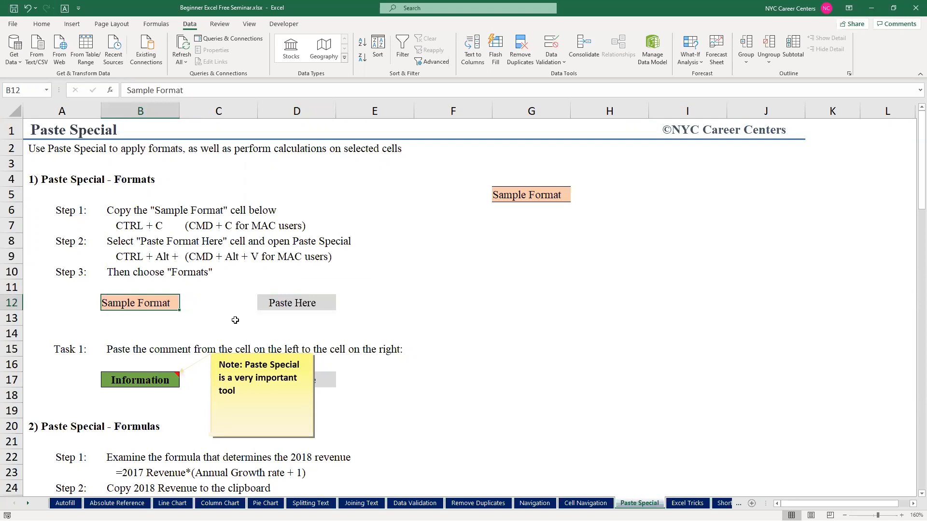
key("ctrl+c")
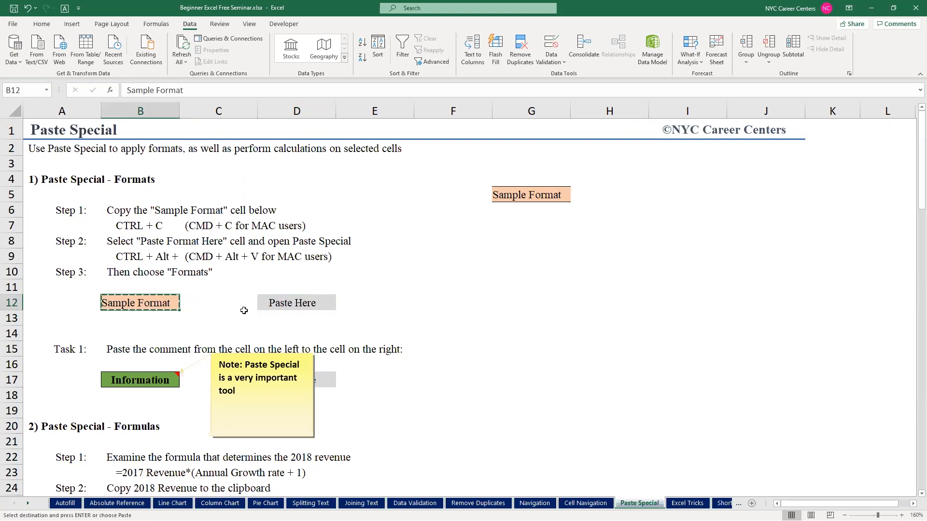
left_click(299, 303)
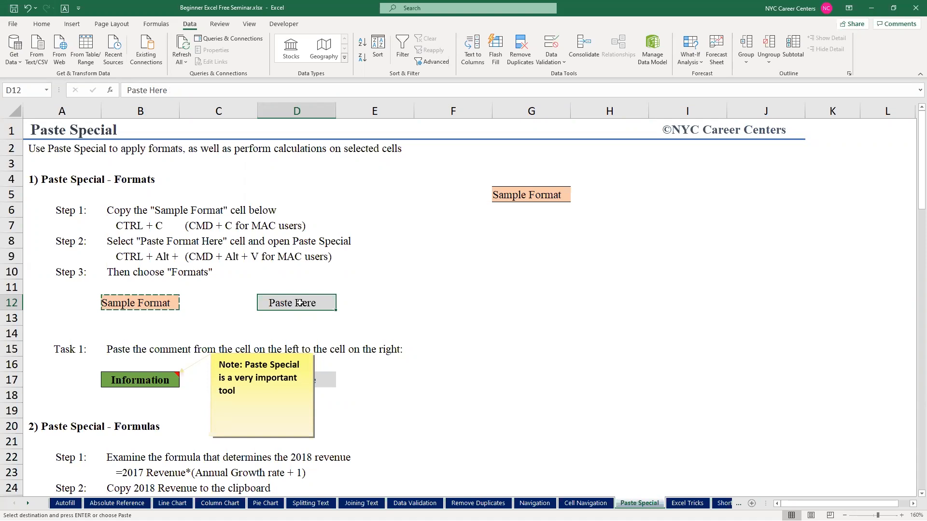
right_click(300, 303)
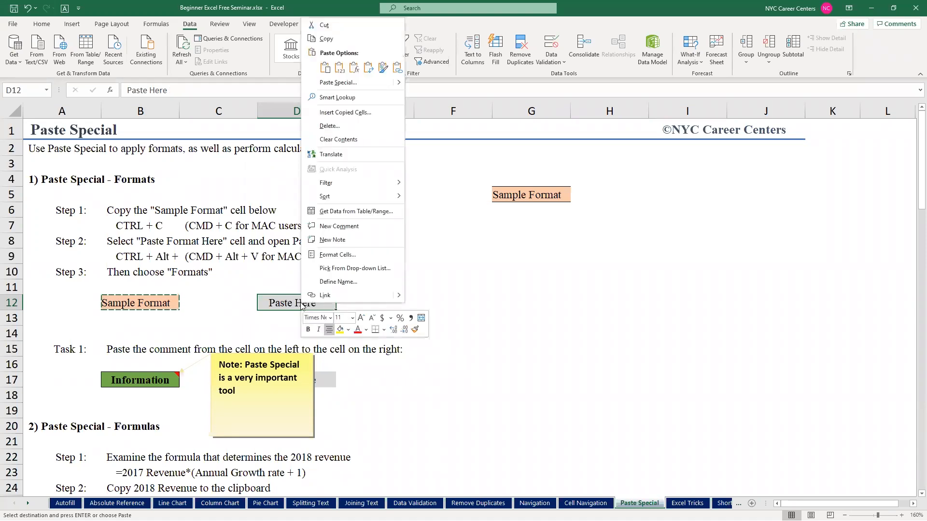
left_click(337, 82)
left_click(403, 150)
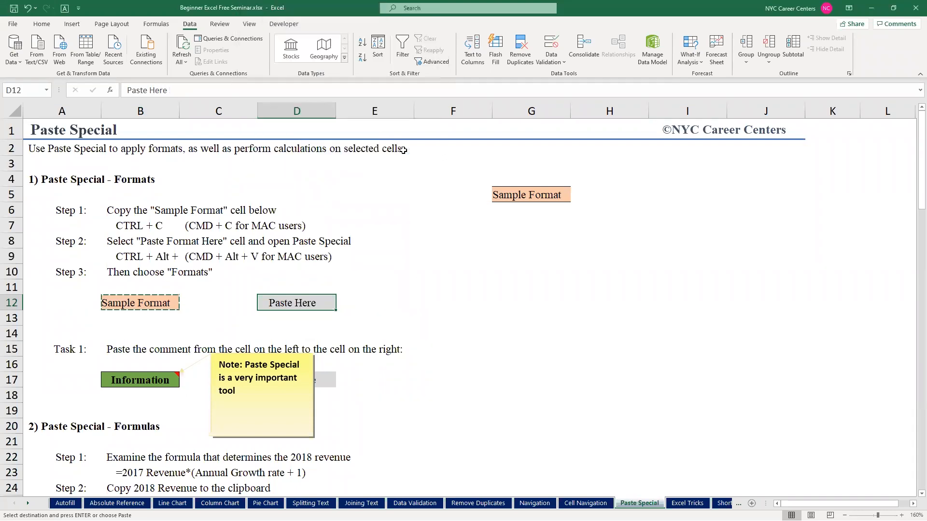
left_click(42, 24)
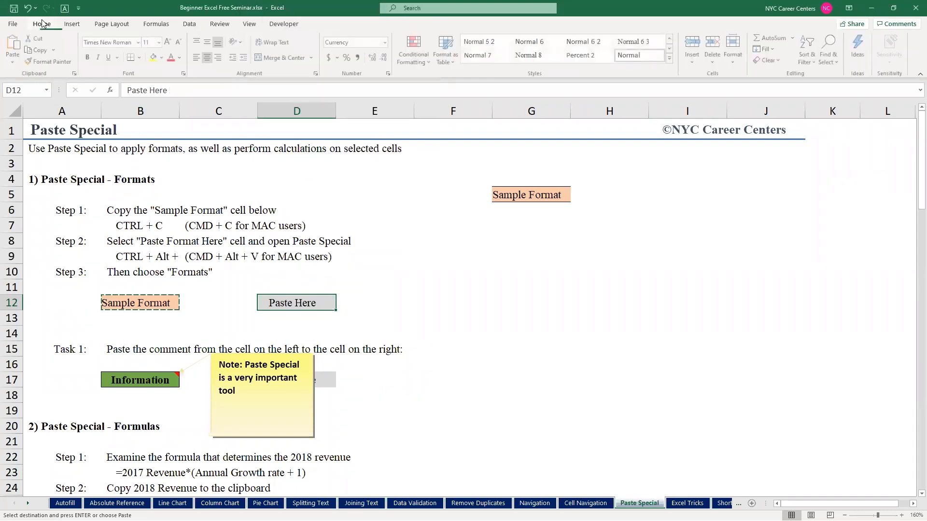
left_click(13, 57)
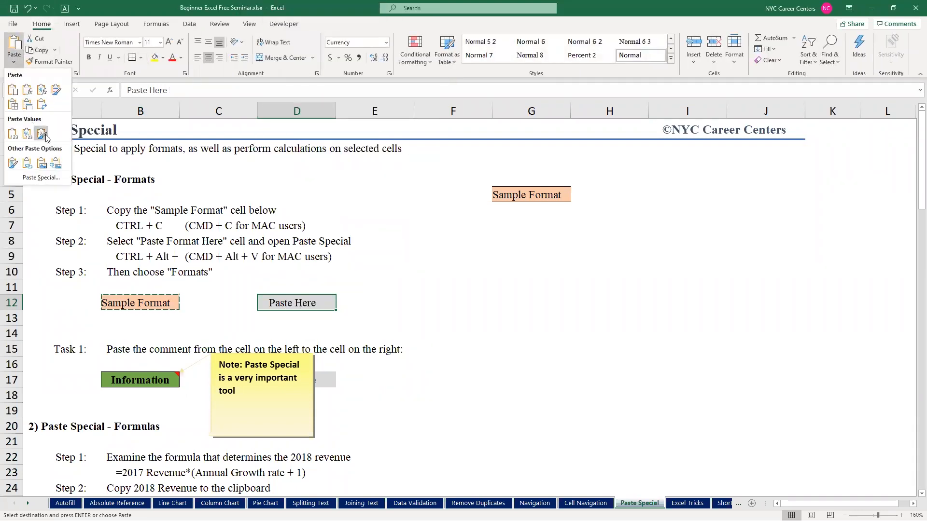
left_click(37, 179)
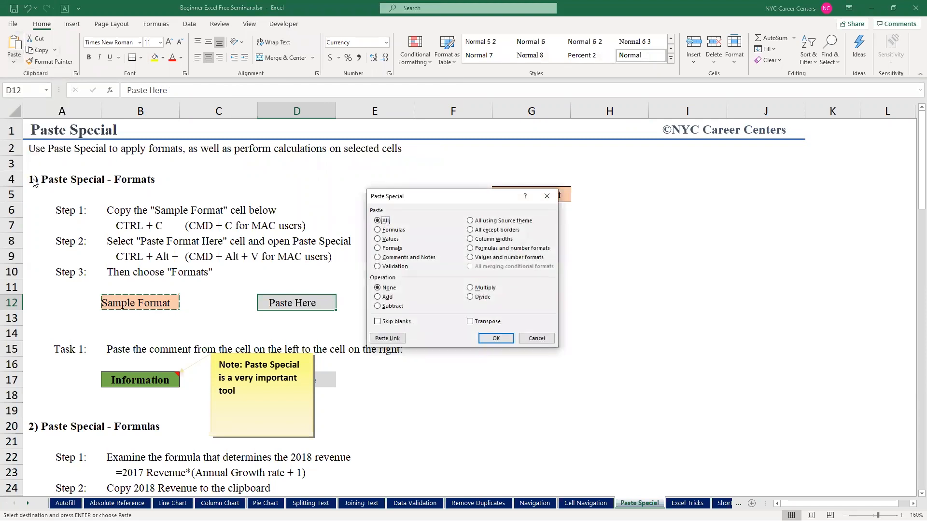
left_click(536, 339)
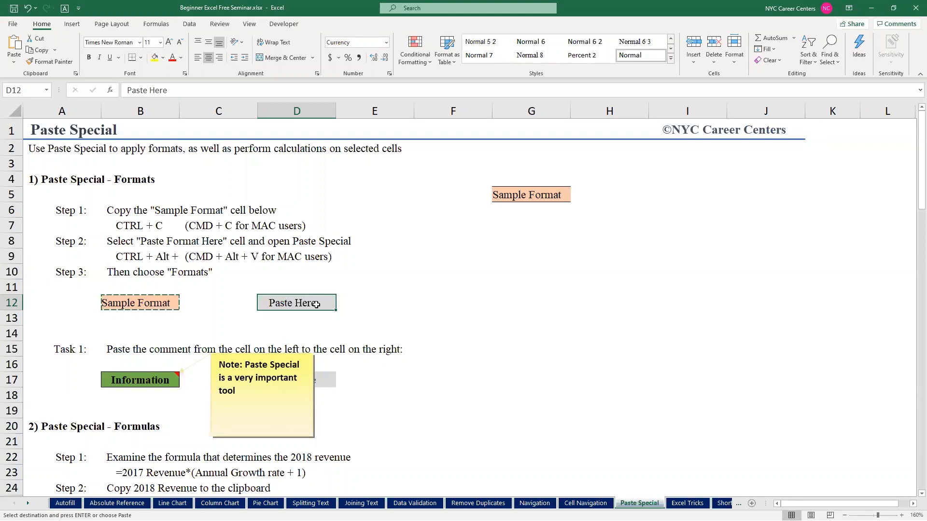
Paste only the formats of the copied cell onto D12 using Paste Special
key("ctrl+alt+v")
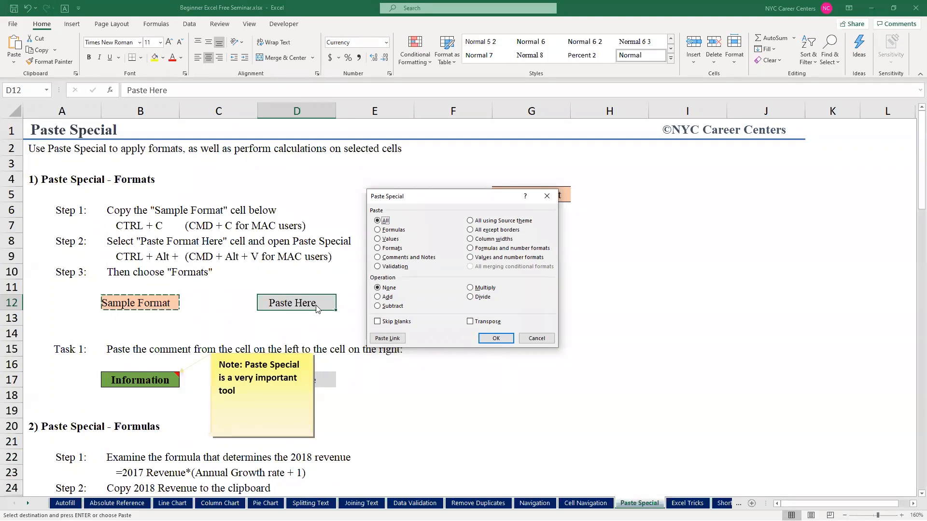
key("t")
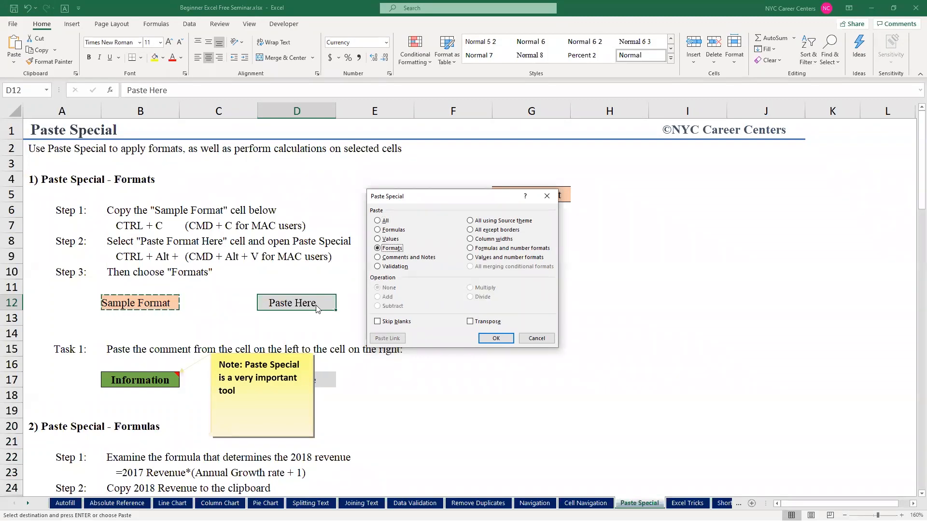
key("f")
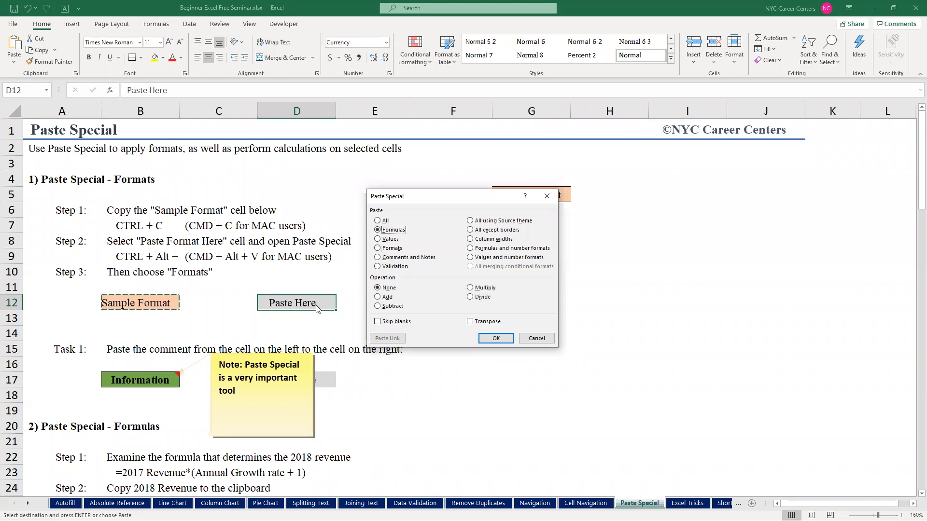
key("v")
left_click(378, 249)
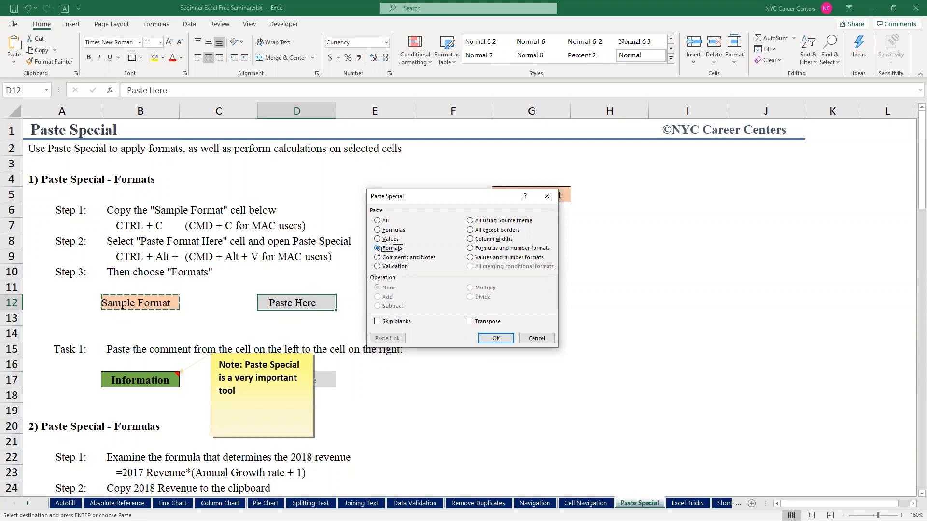
left_click(492, 338)
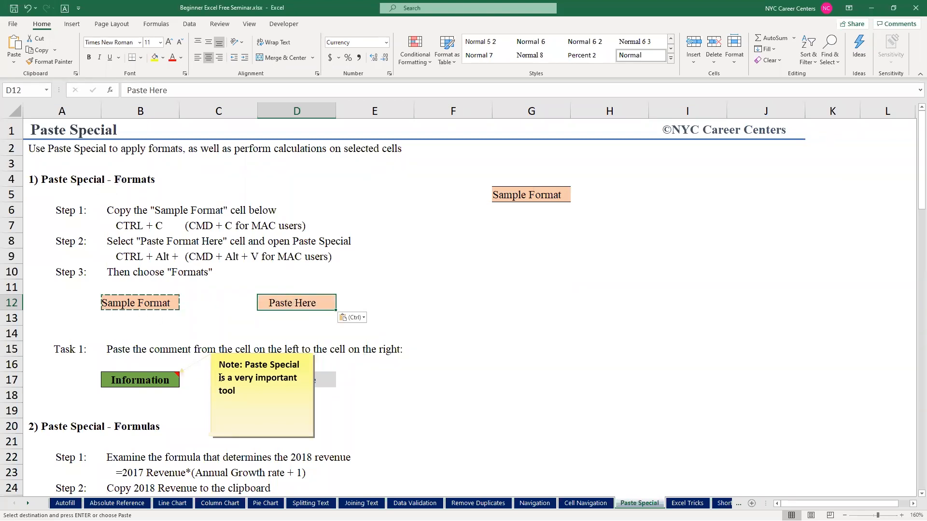
Hide the note displayed on the "Information" cell B17, leaving the Comments pane closed
left_click(157, 381)
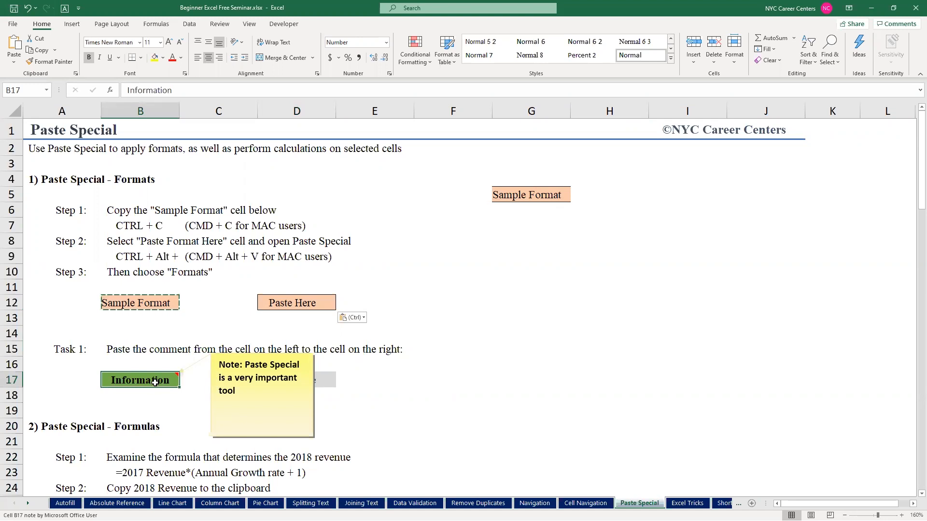
left_click(224, 25)
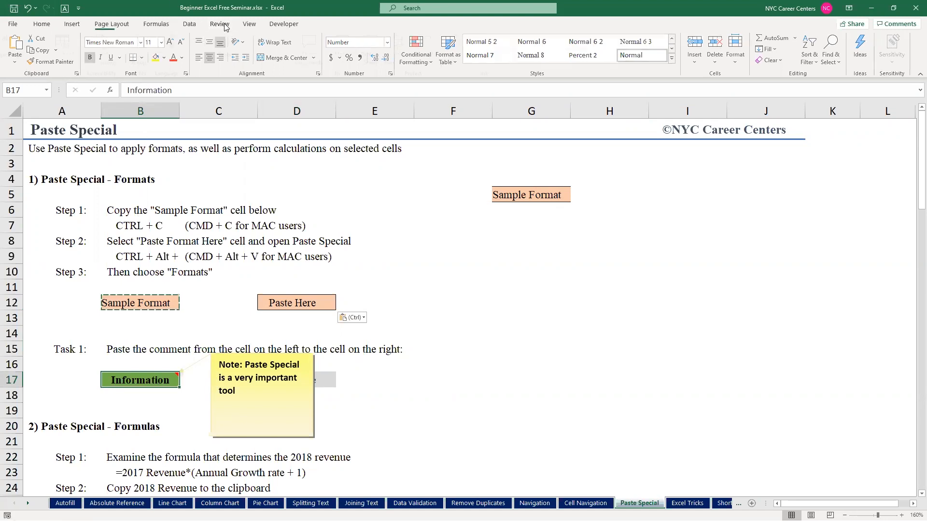
left_click(318, 43)
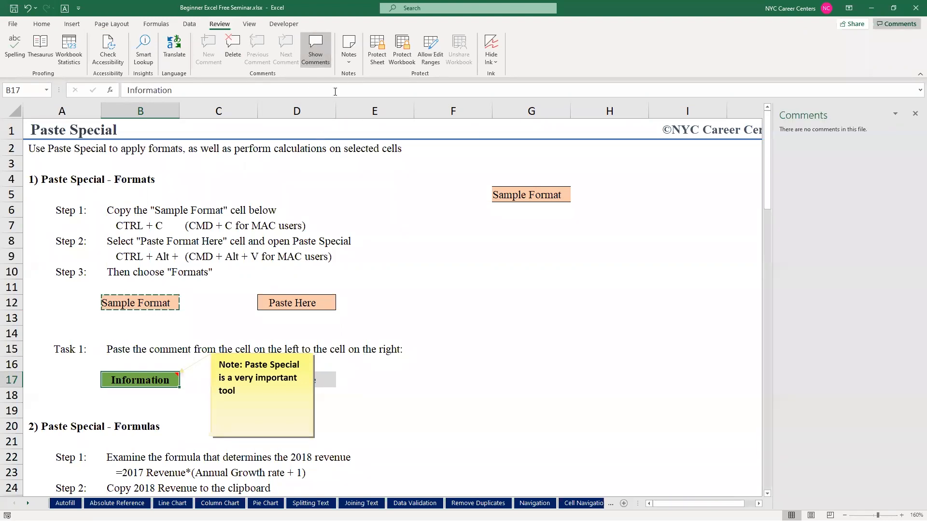
left_click(348, 64)
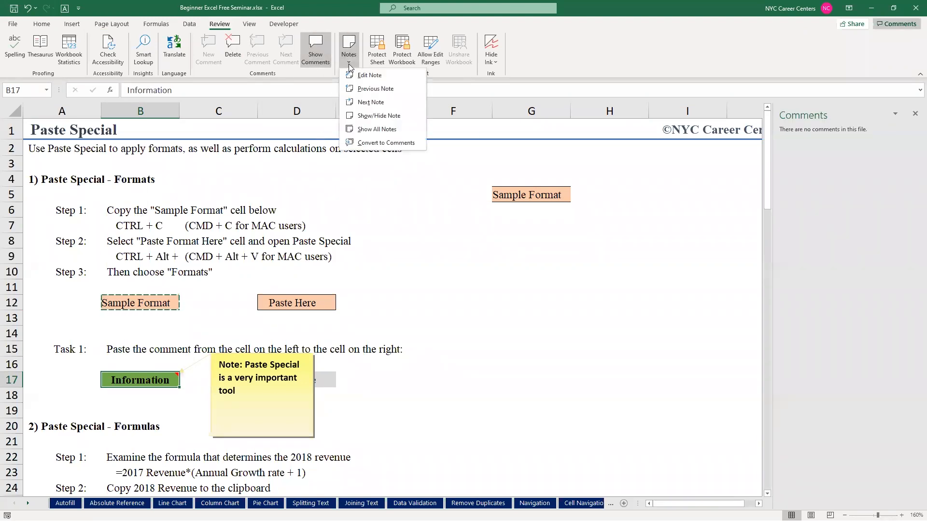
left_click(362, 114)
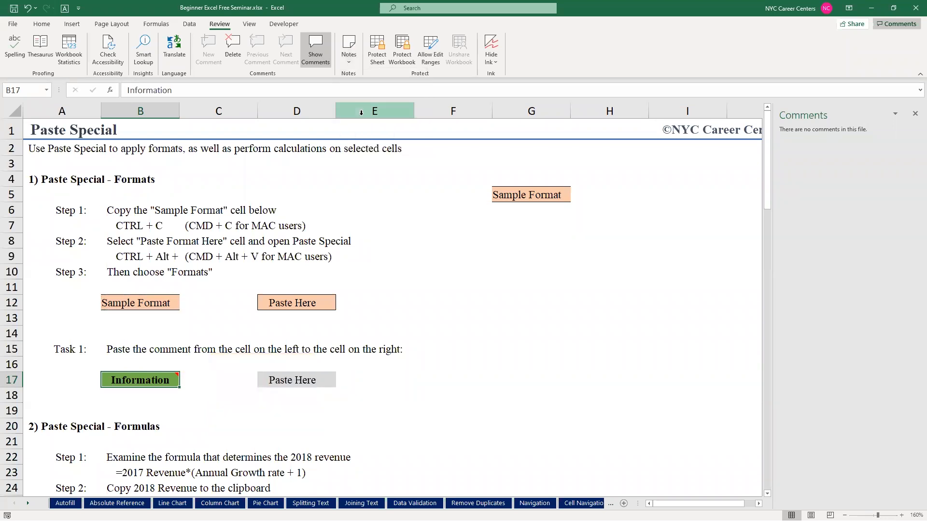
left_click(915, 114)
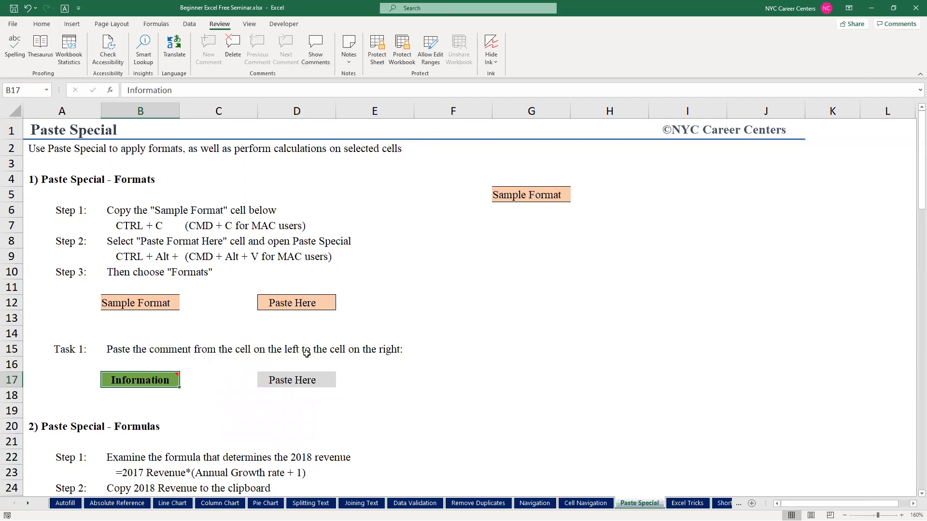
Copy the "Information" cell B17 and paste only its comments and notes onto the "Paste Here" cell D17
mouse_move(159, 381)
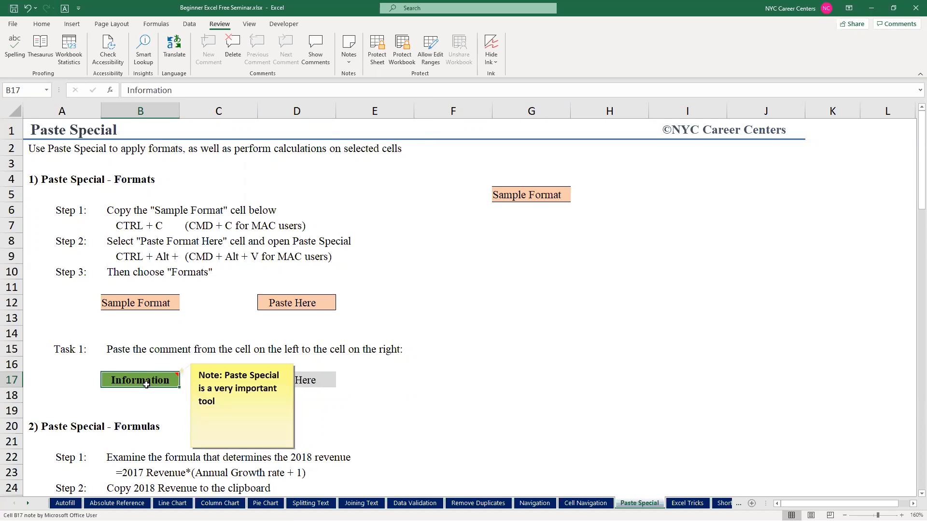
key("ctrl+c")
left_click(286, 385)
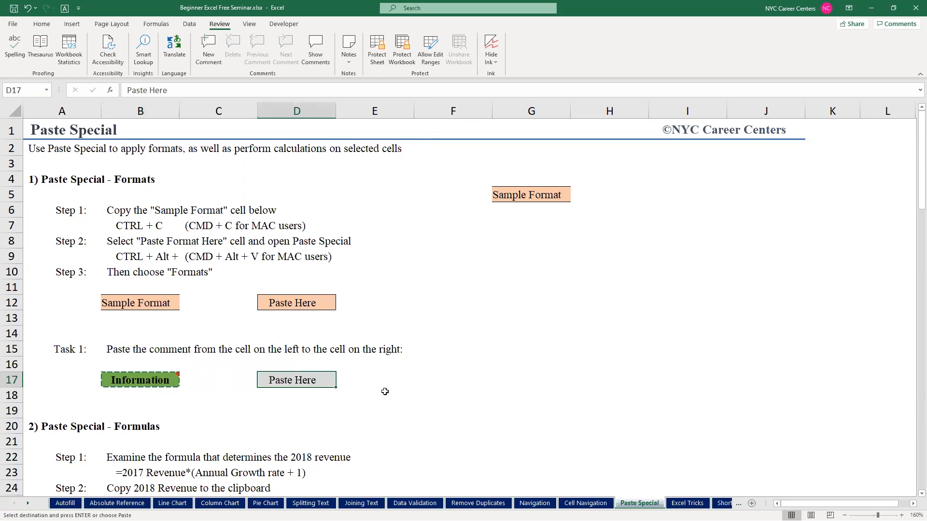
key("ctrl+alt+v")
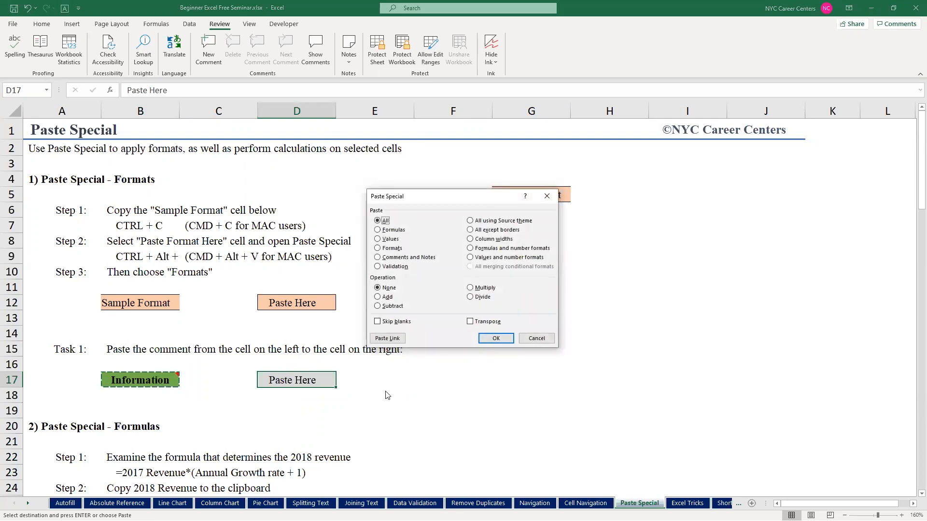
key("c")
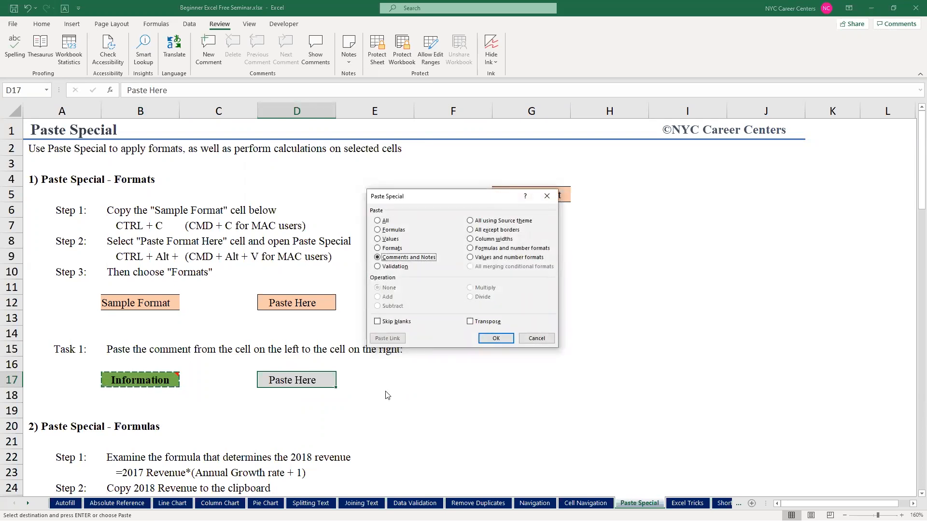
key("Return")
mouse_move(322, 383)
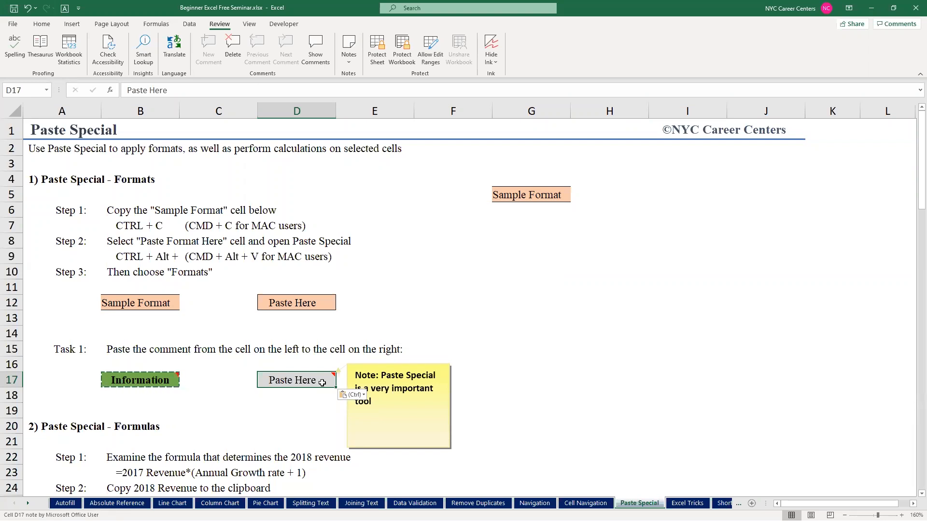
key("Escape")
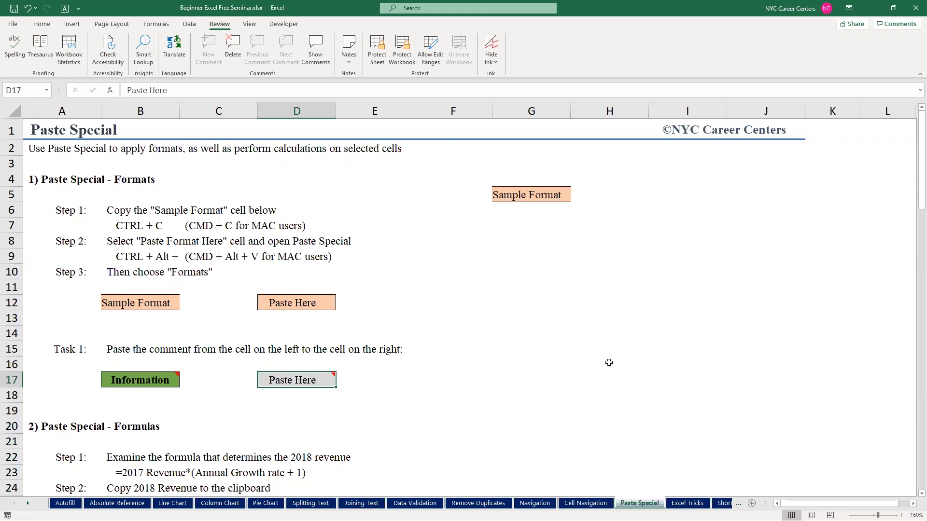
Examine the 2018 Revenue formula in D31 and its references to the 2017 revenue and the annual growth rate
left_click_drag(915, 193, 913, 276)
left_click(314, 284)
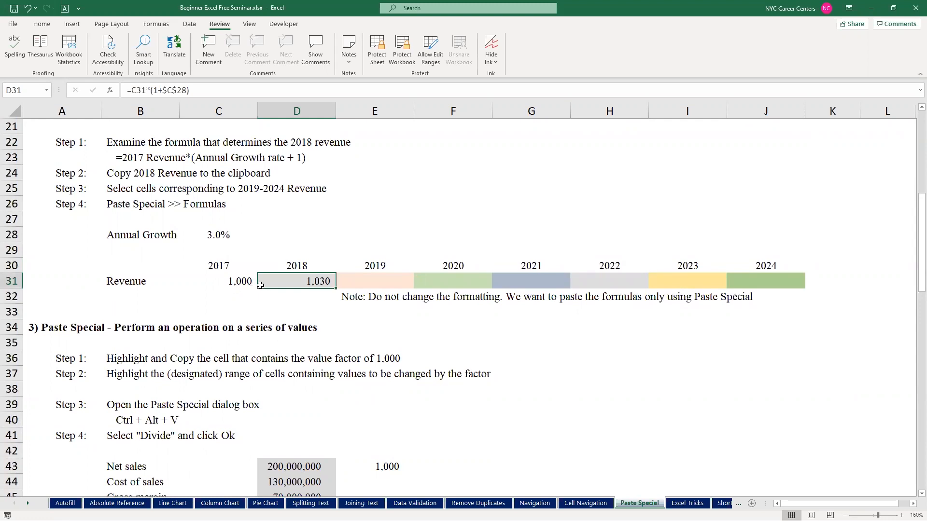
left_click(230, 281)
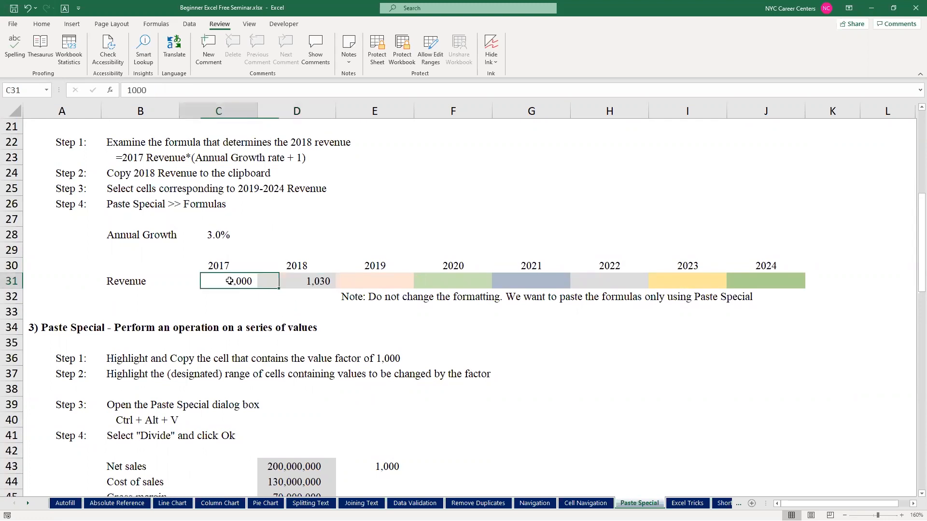
double_click(308, 280)
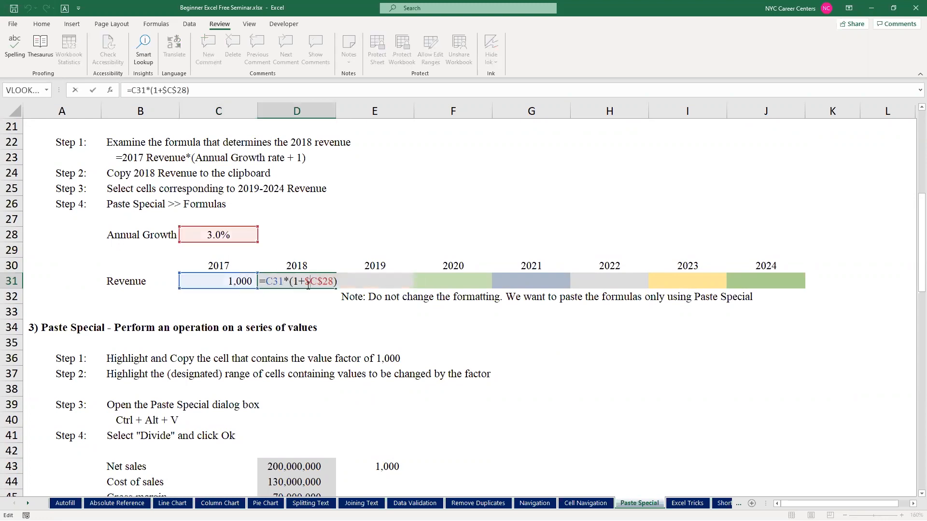
left_click(377, 279)
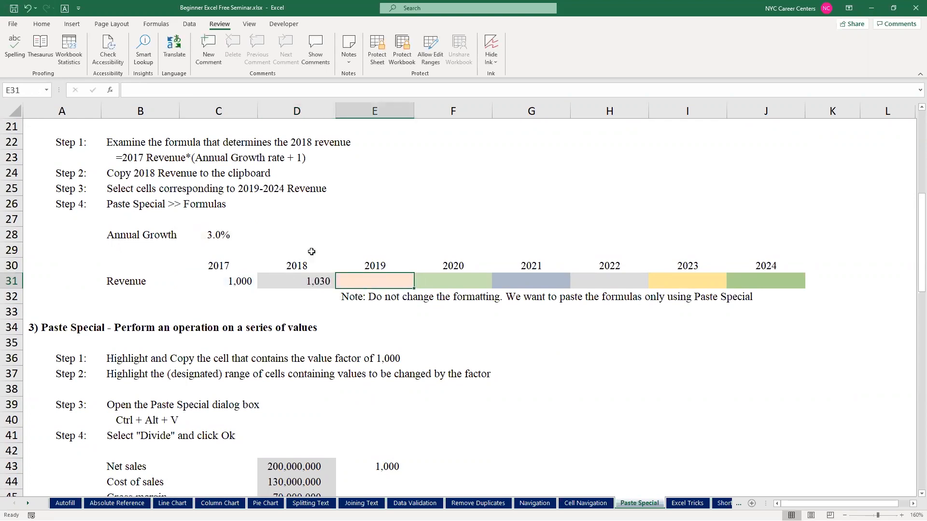
Try filling the 2018 Revenue formula from D31 across to 2024 in J31, and undo the fill
left_click(303, 281)
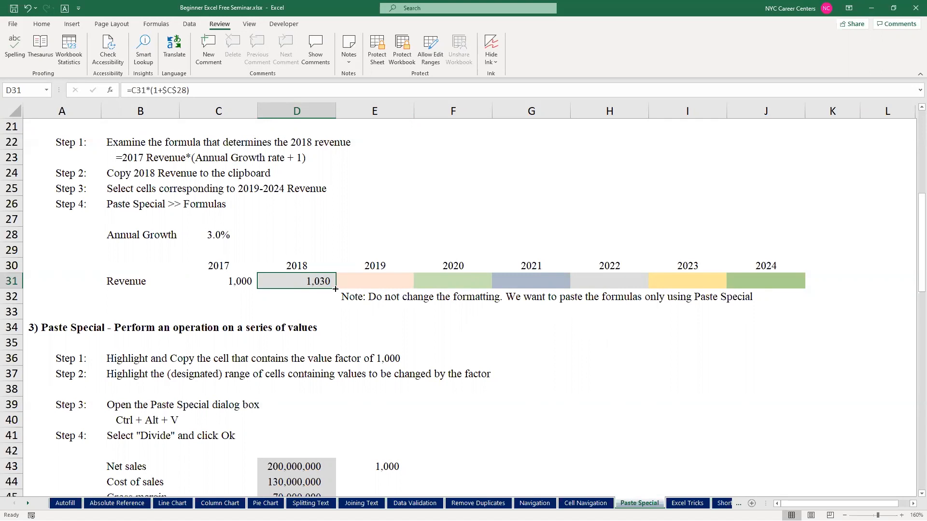
left_click_drag(335, 288, 792, 296)
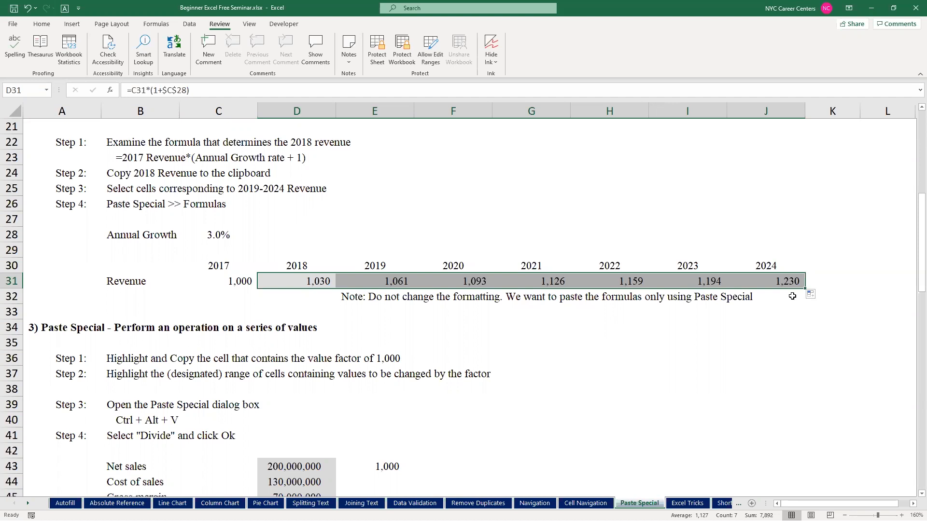
key("ctrl+z")
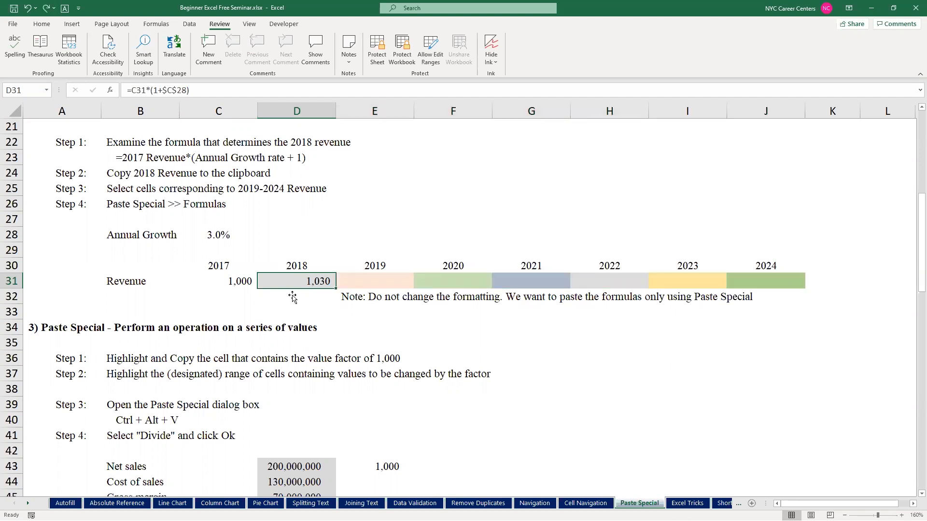
left_click(363, 284)
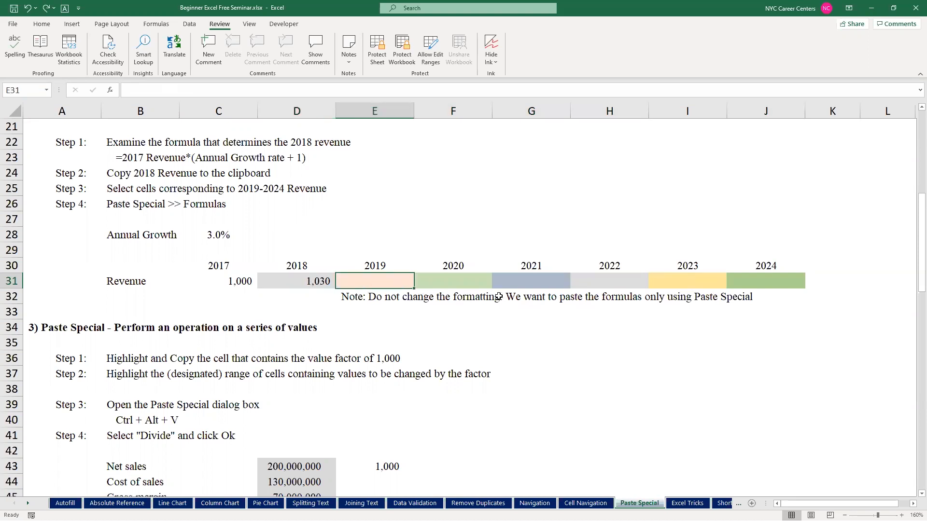
left_click(482, 281)
left_click(604, 285)
left_click(763, 282)
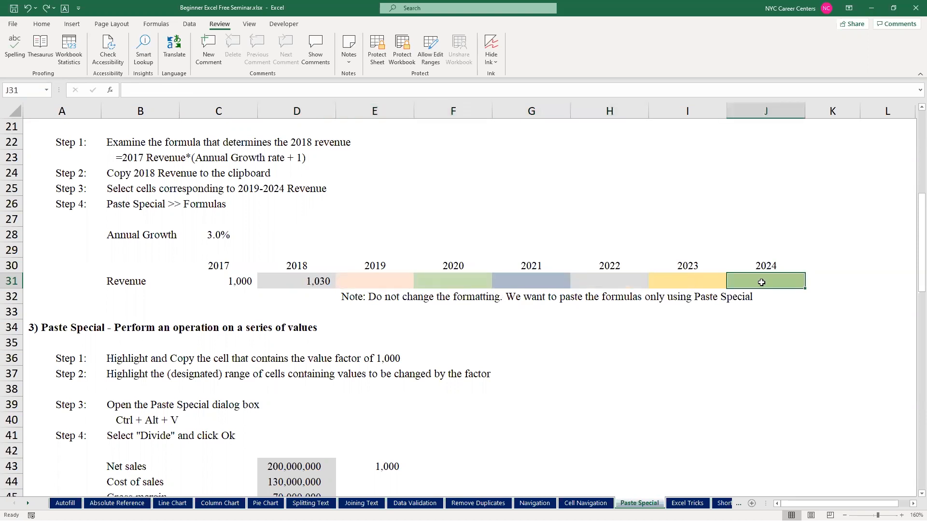
Copy the 2018 Revenue cell D31 and paste only its formula into the 2019–2024 cells E31:J31 using Paste Special
left_click(318, 282)
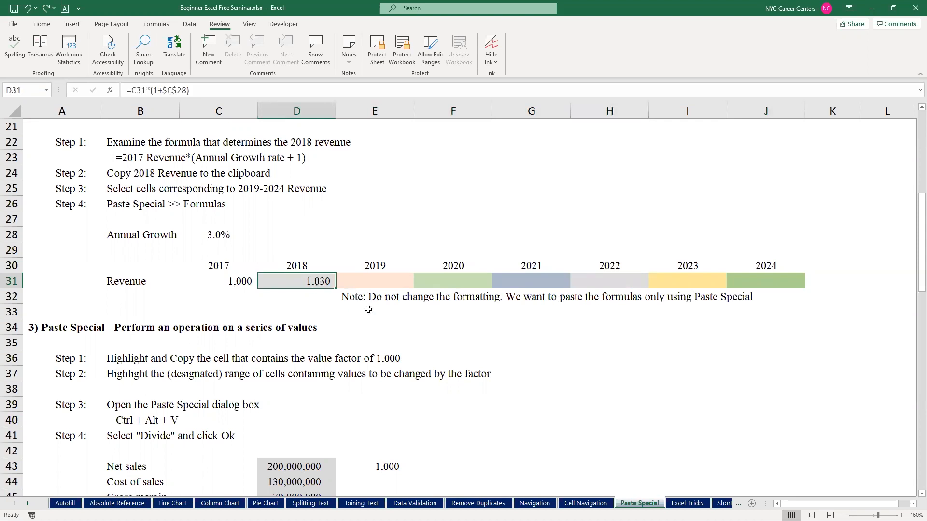
key("ctrl+c")
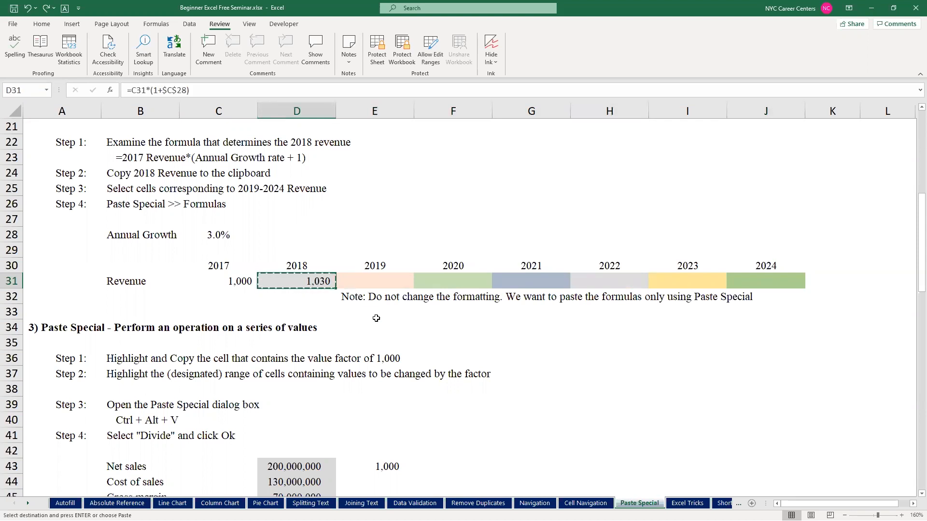
left_click_drag(357, 282, 764, 285)
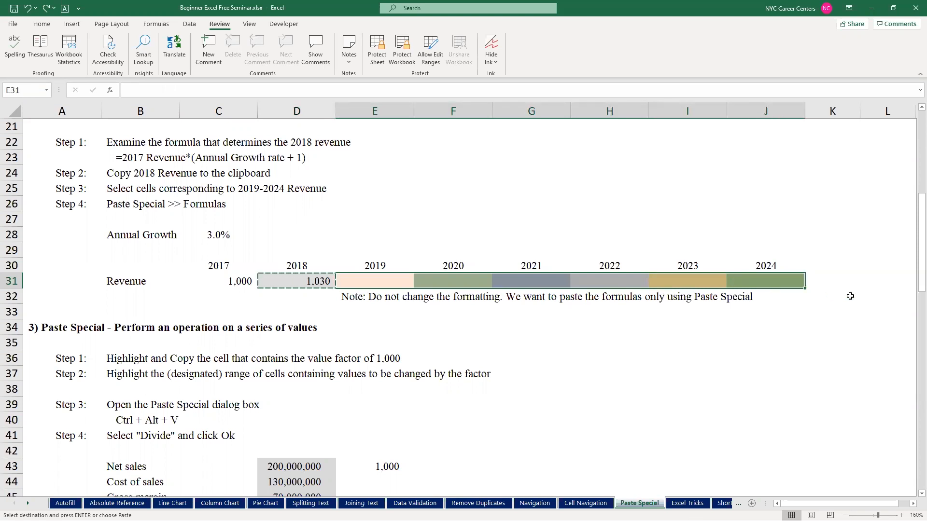
key("ctrl+alt+v")
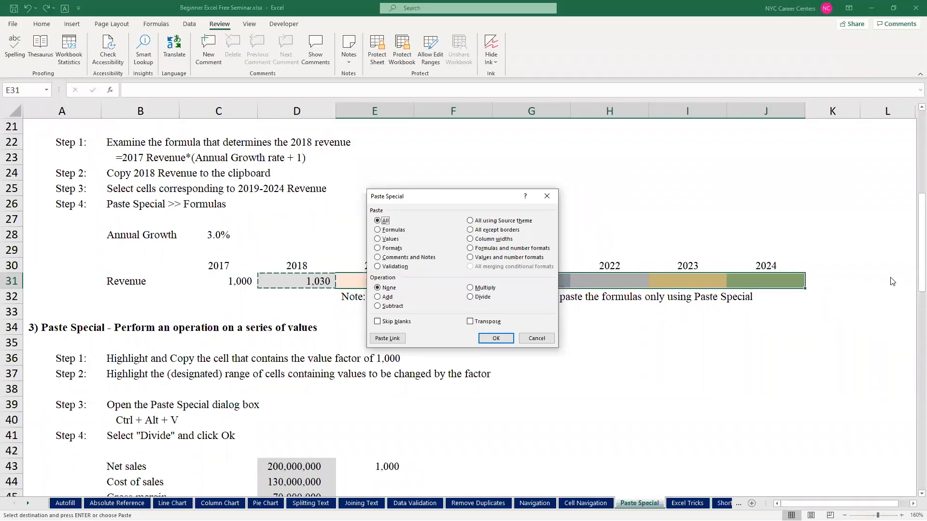
key("f")
key("Return")
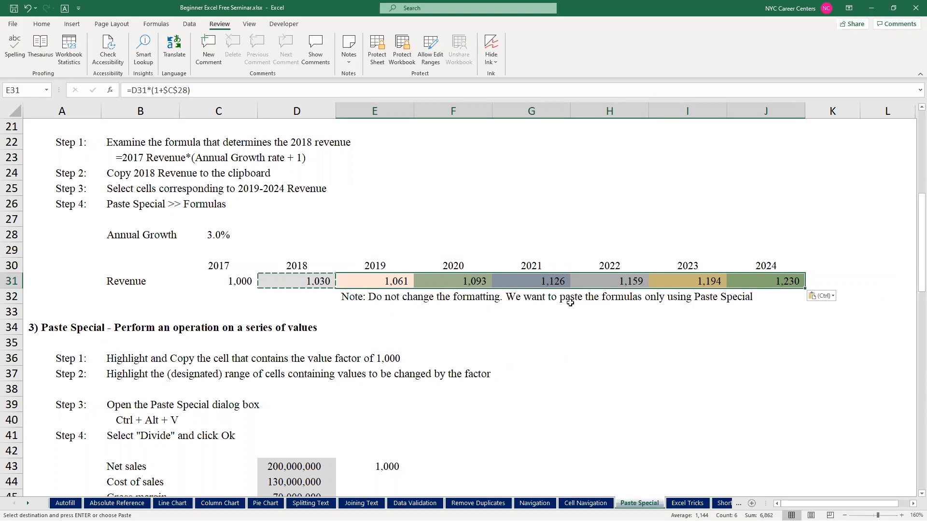
key("Escape")
left_click(675, 312)
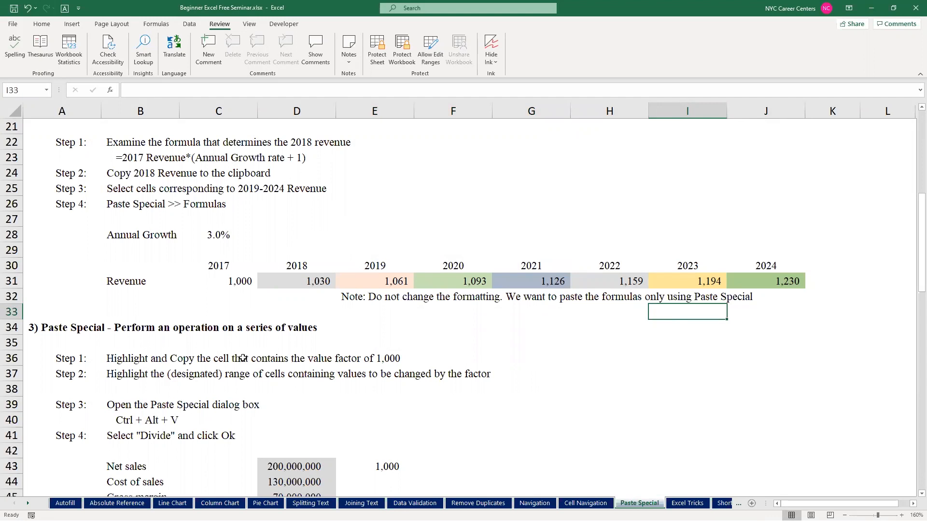
Fill the 2018 Revenue formula from D31 across to J31 using the Fill Without Formatting option
left_click(301, 280)
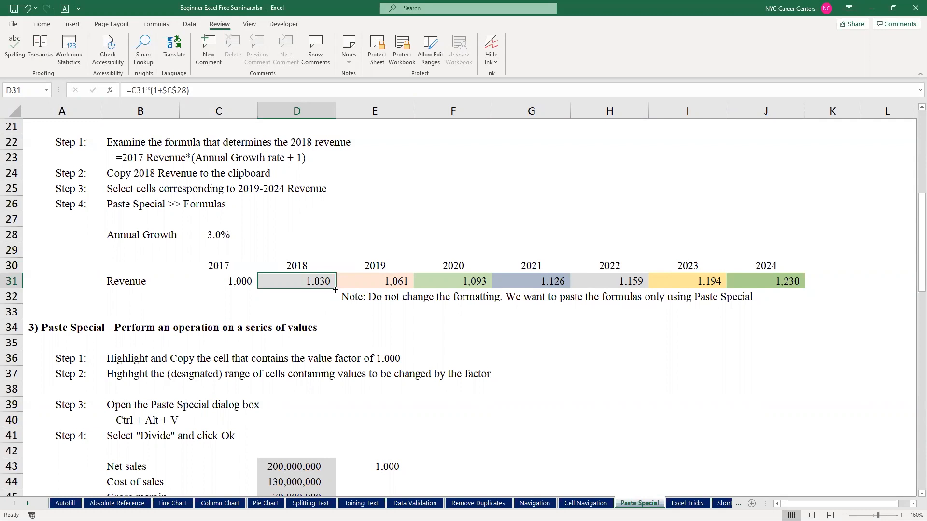
left_click_drag(335, 290, 794, 292)
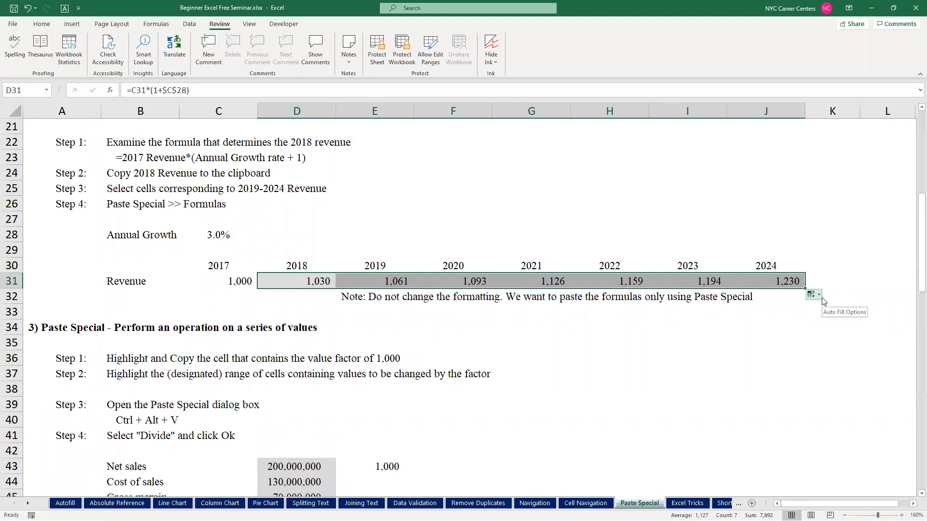
left_click(822, 299)
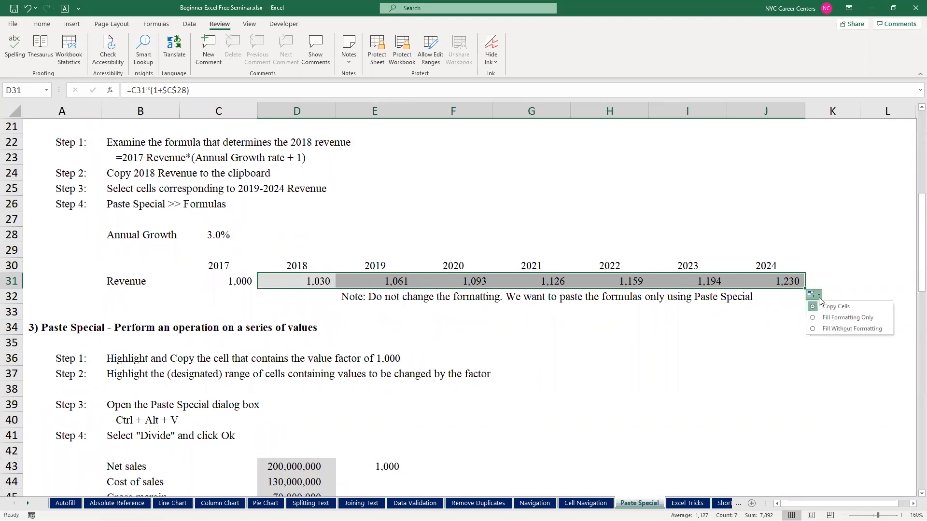
left_click(820, 330)
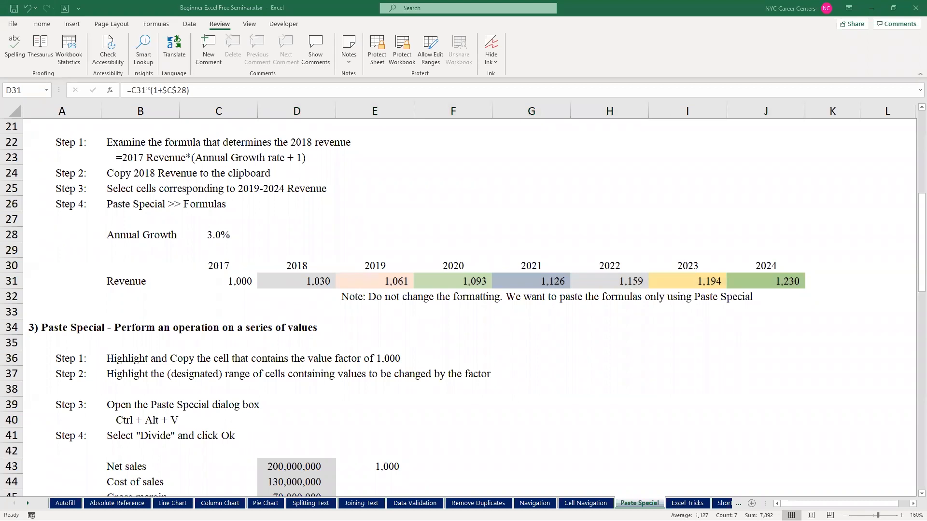
Check the third Paste Special exercise and the remaining Excel Tricks and Shortcuts sheets, returning to the Paste Special sheet
left_click(912, 212)
left_click_drag(920, 271, 897, 309)
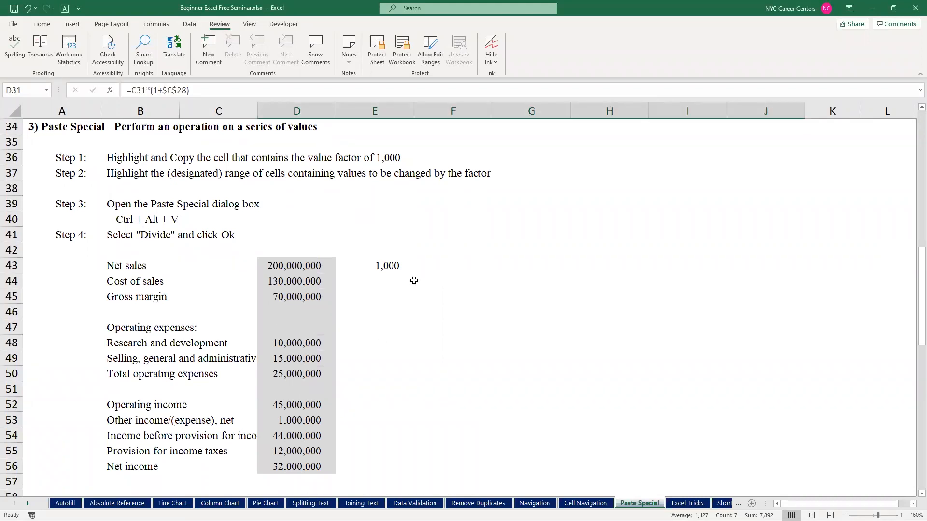
left_click(384, 266)
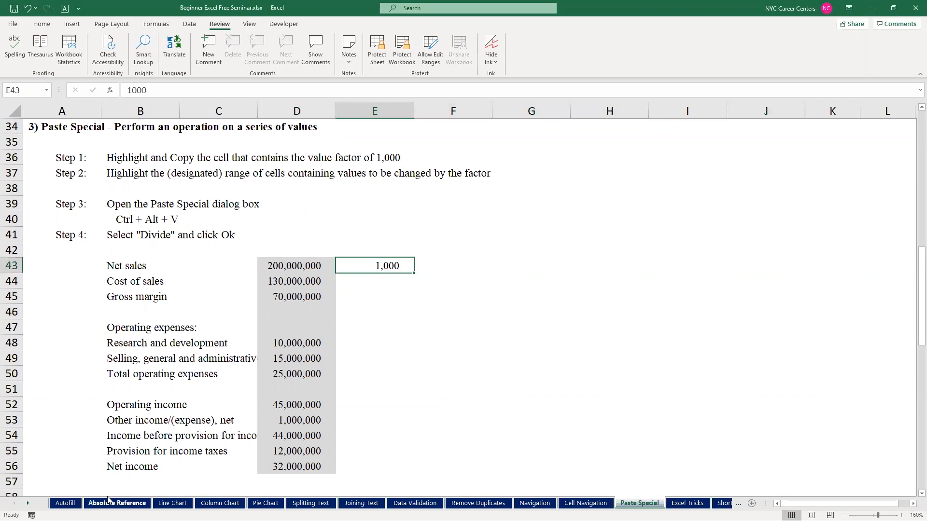
left_click(27, 503)
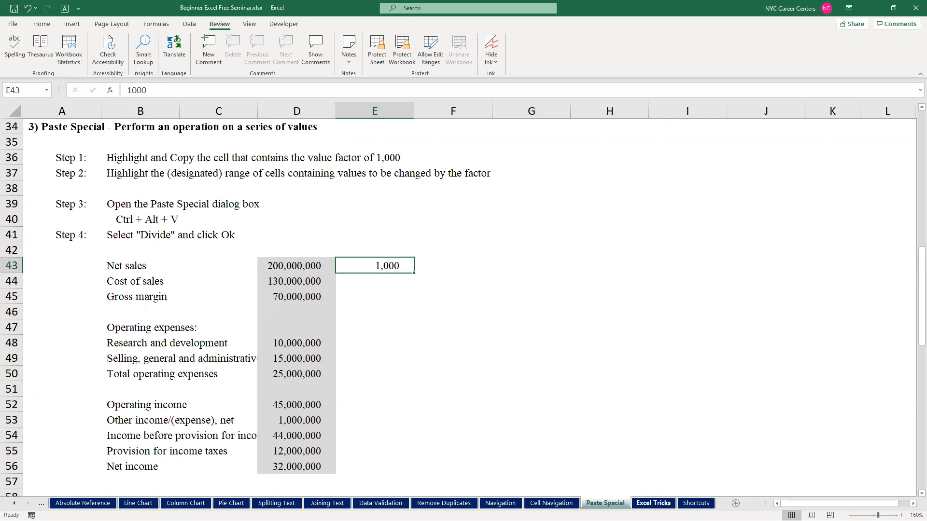
left_click(653, 504)
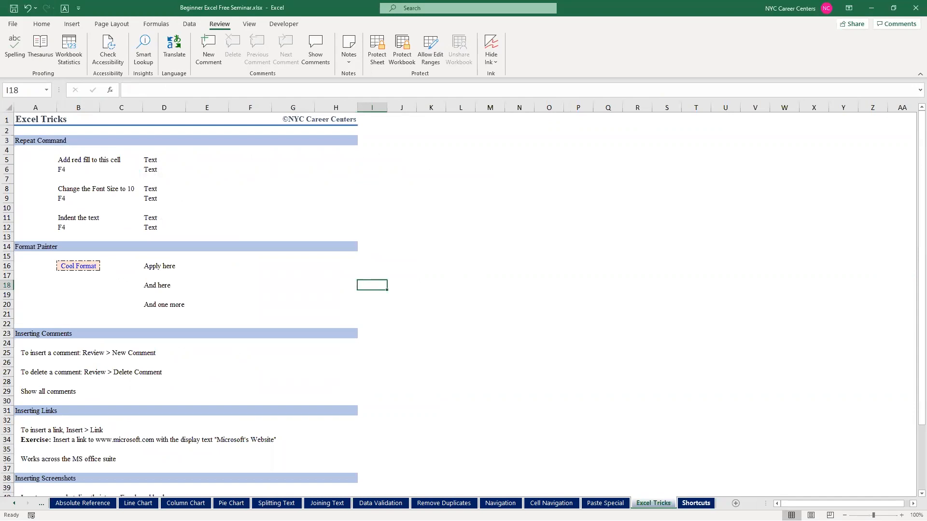
left_click(696, 503)
left_click(604, 503)
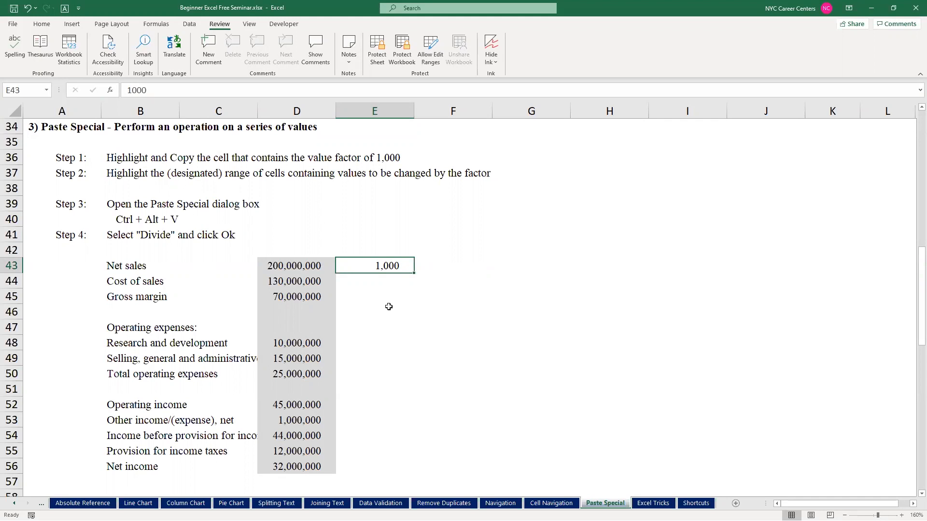
Review the income statement values in D43:D56 and the 1,000 factor in E43
left_click_drag(307, 268, 292, 467)
left_click(384, 265)
left_click_drag(292, 267, 266, 467)
left_click(378, 268)
Enter the formula =D43/$E$43 in F43 to divide net sales by the factor with an absolute reference
left_click(444, 266)
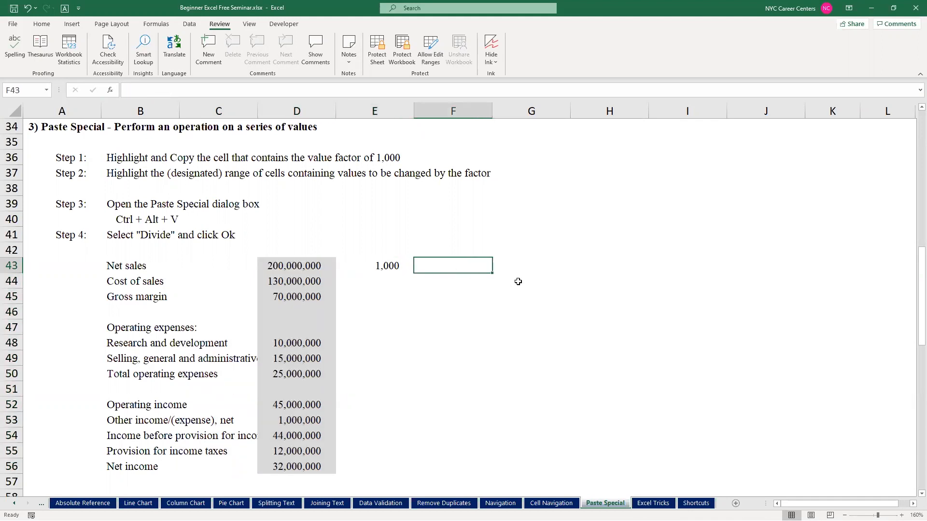
type("=")
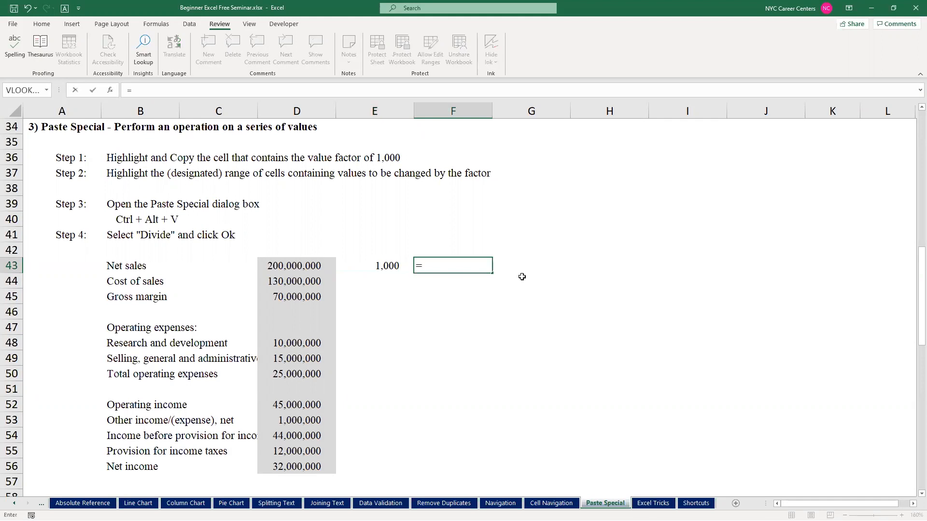
left_click(301, 266)
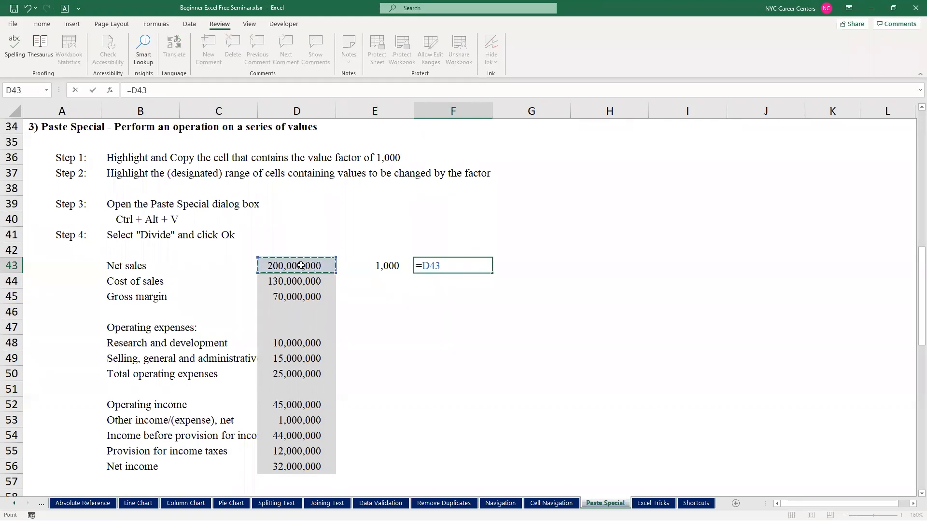
type("/")
left_click(389, 267)
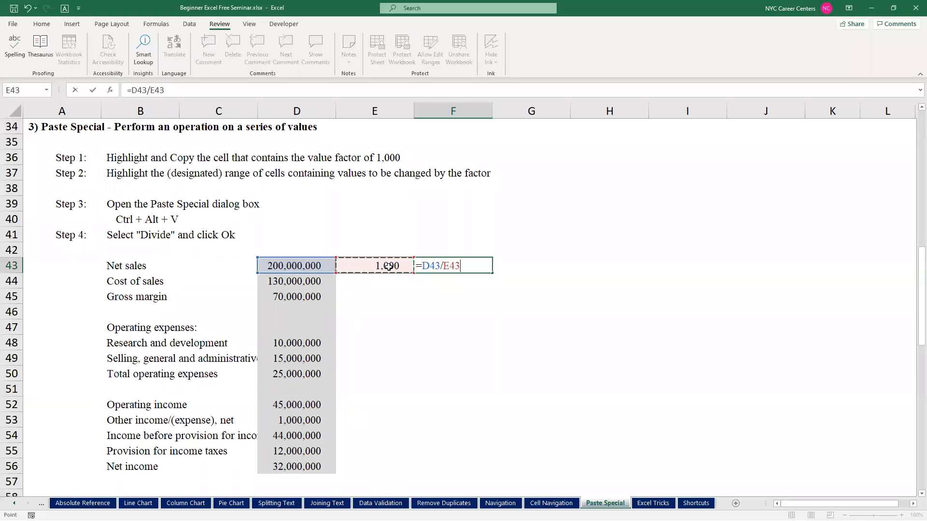
key("F4")
key("Return")
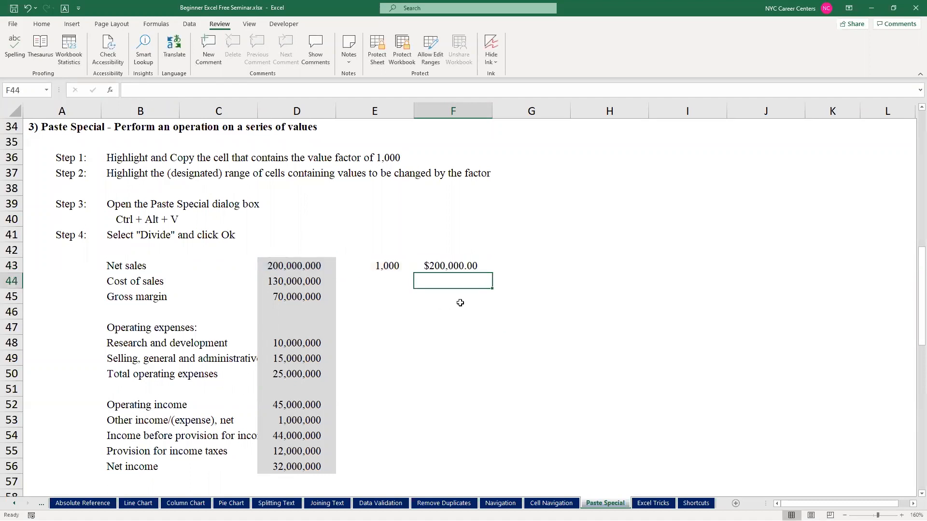
Fill the division formula from F43 down to F56, and clear the contents of F43:F56
left_click(471, 265)
left_click_drag(492, 274, 505, 479)
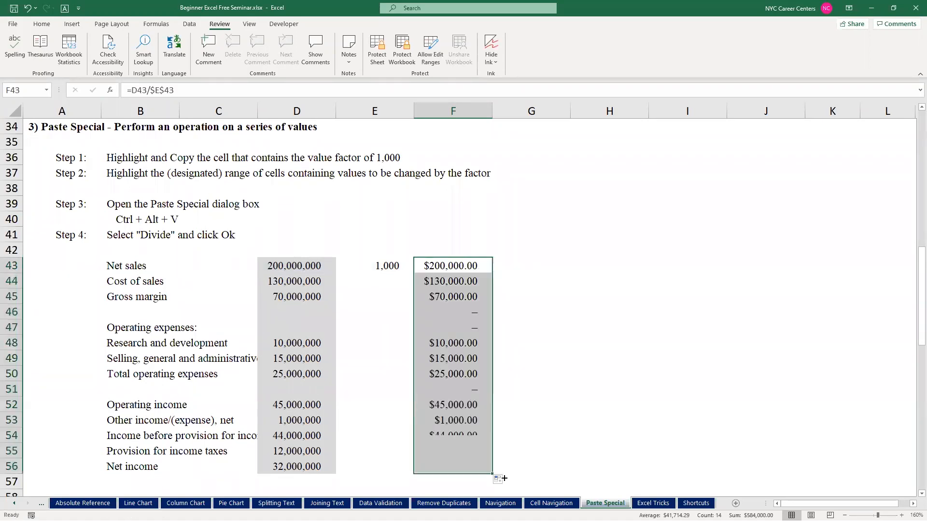
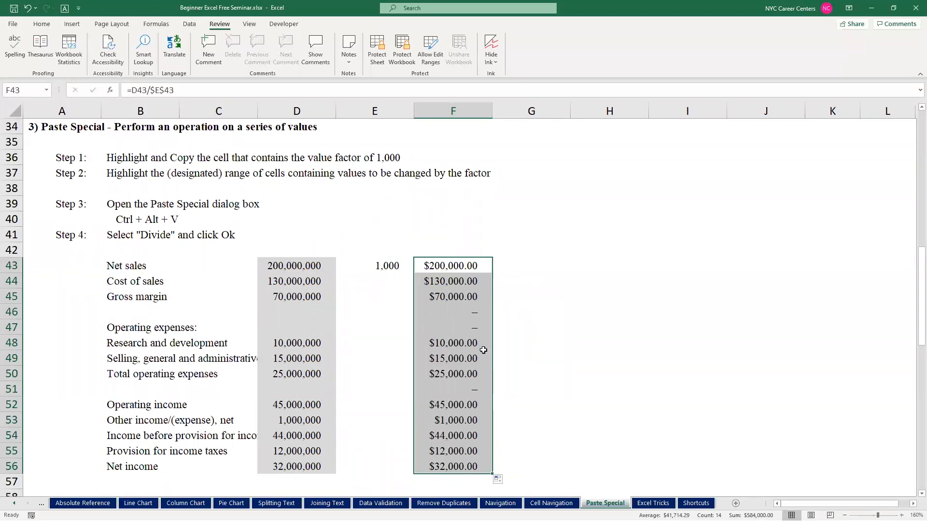
left_click_drag(450, 260, 438, 467)
key("Delete")
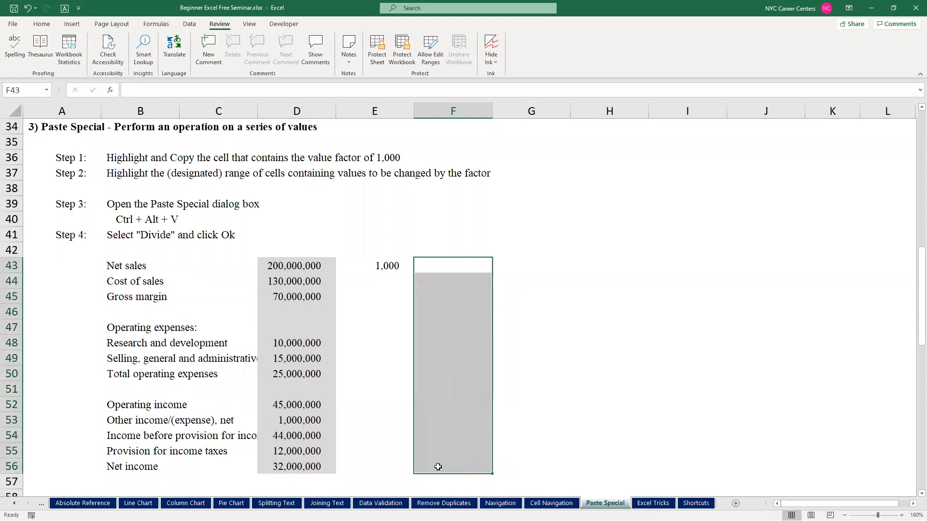
Copy the 1,000 factor in E43 and divide D43:D56 by it using Paste Special with Values and Divide
left_click(372, 269)
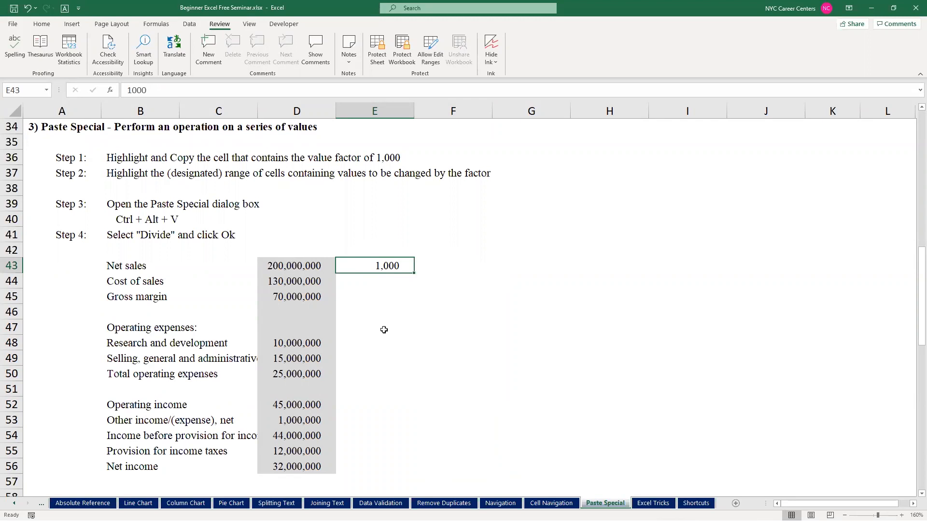
key("ctrl+c")
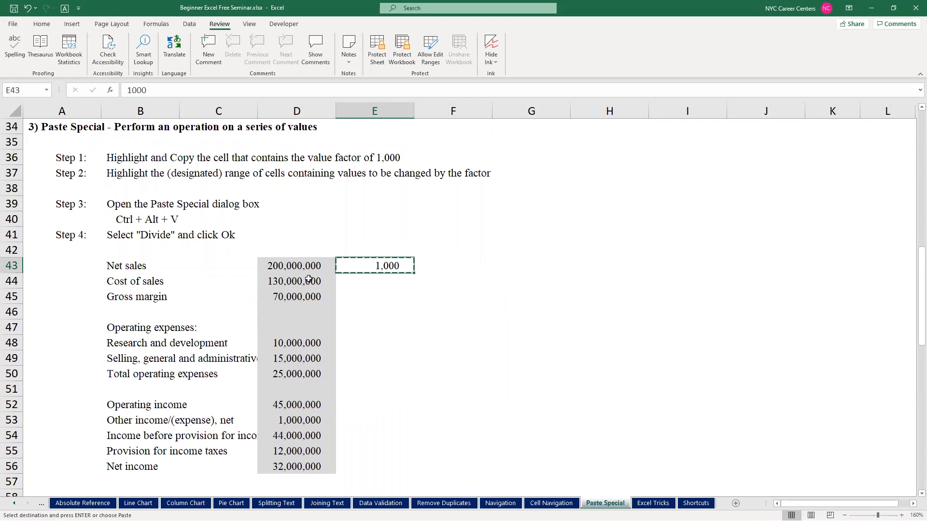
left_click_drag(293, 262, 297, 472)
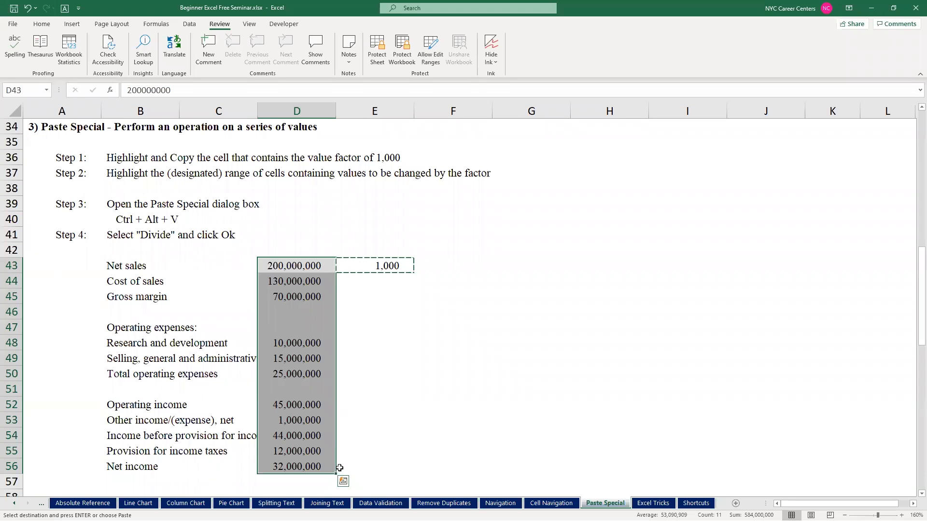
key("ctrl+alt+v")
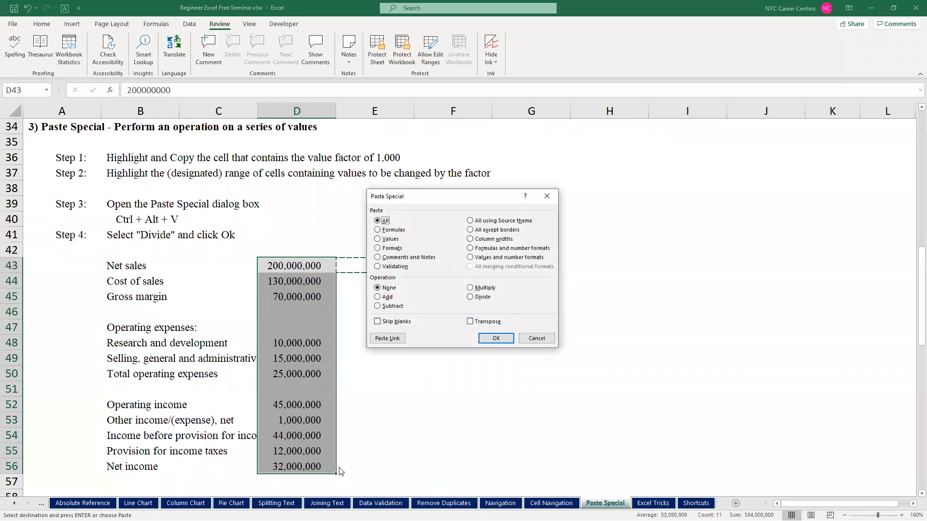
left_click_drag(457, 196, 557, 204)
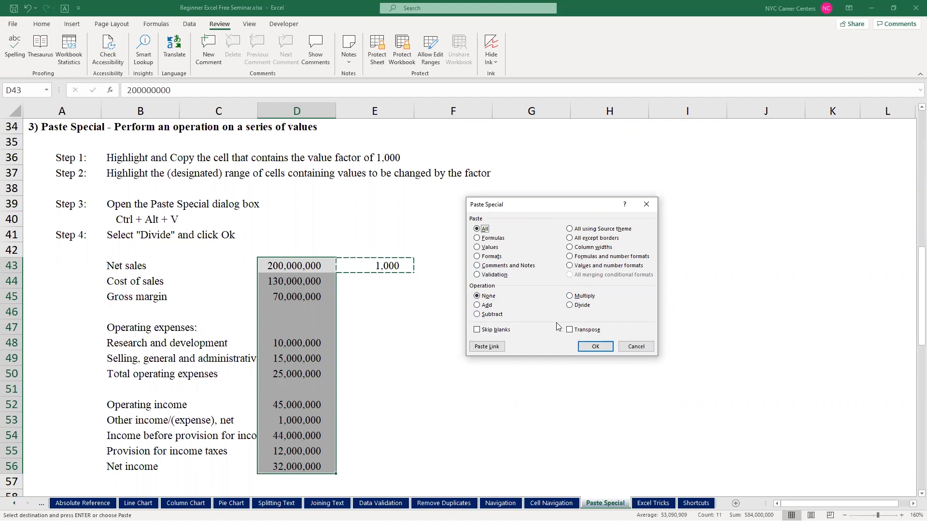
left_click(571, 306)
left_click(478, 248)
left_click(594, 347)
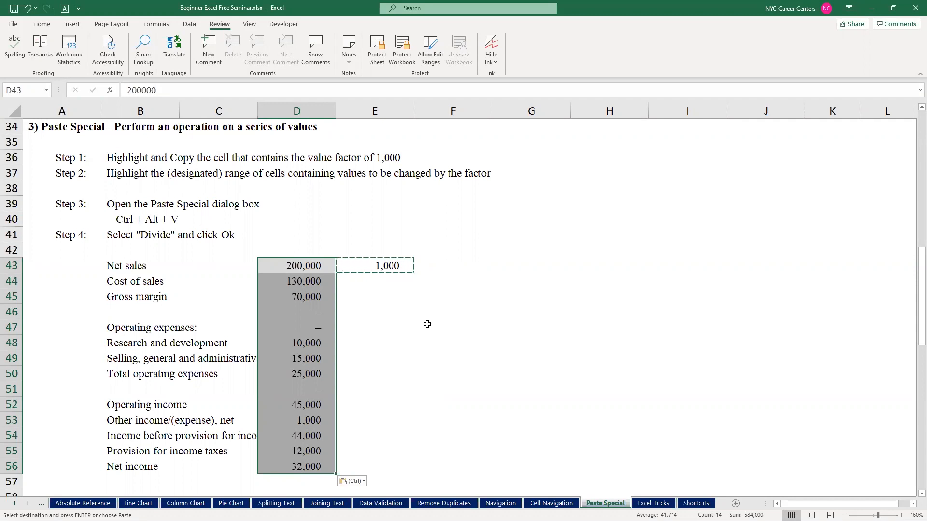
key("Escape")
Widen column B in the Task 2 bonus section so the payroll row labels fit
left_click_drag(921, 341, 913, 444)
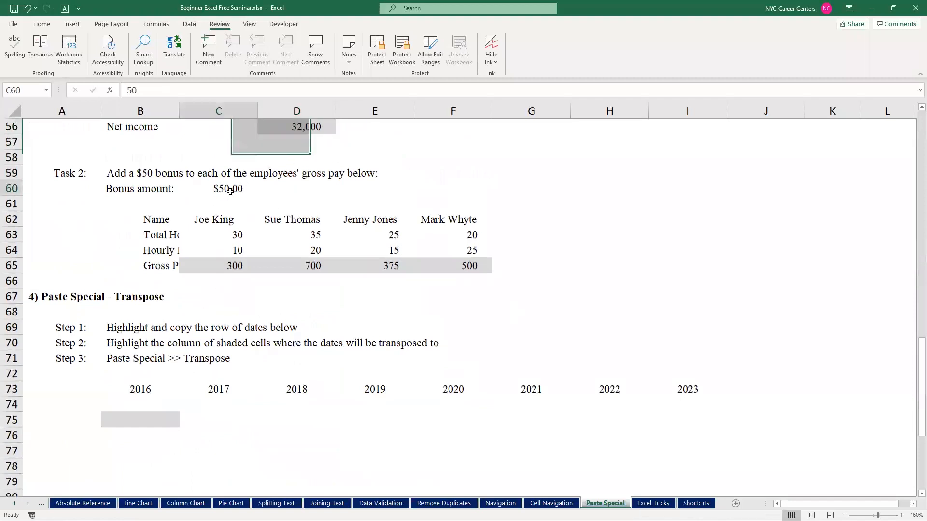
left_click(231, 193)
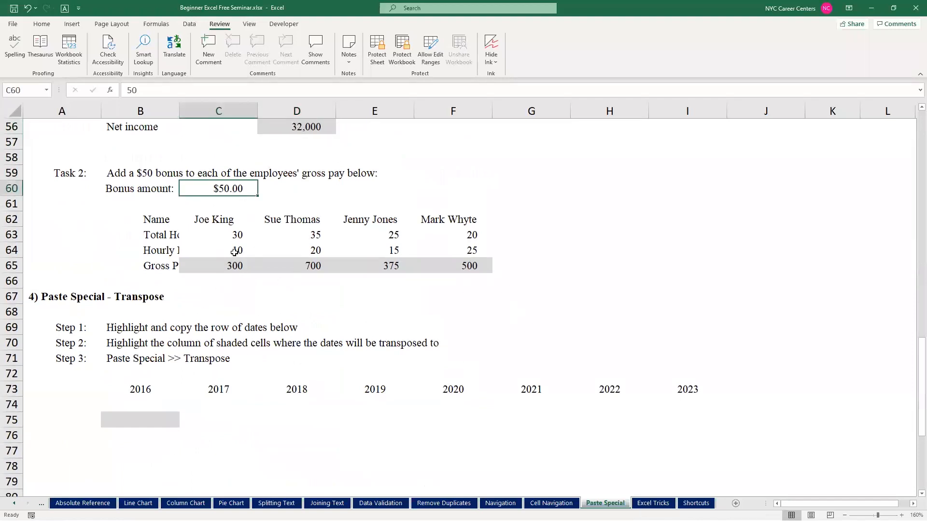
left_click_drag(179, 111, 208, 110)
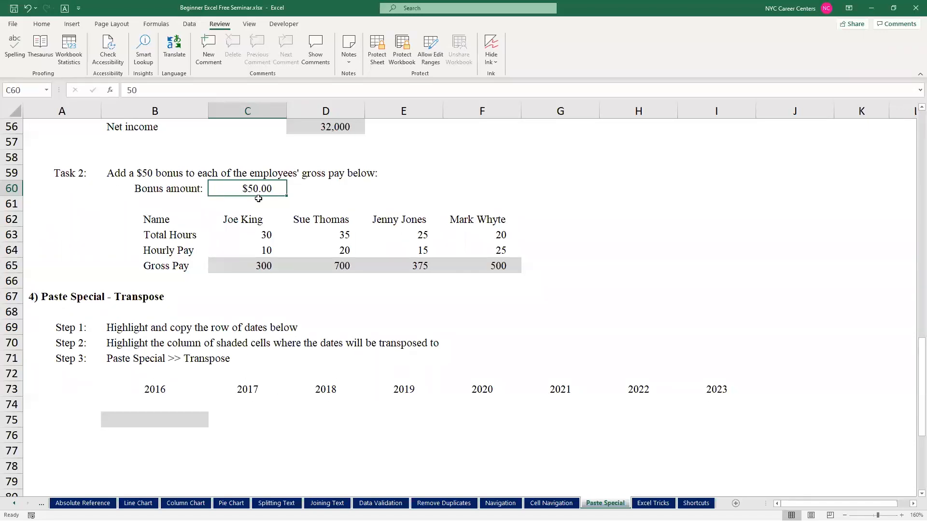
Copy the bonus amount in C60 and select the gross pay cells C65:F65 as the paste target
key("ctrl+c")
left_click(235, 265)
left_click_drag(235, 266, 484, 260)
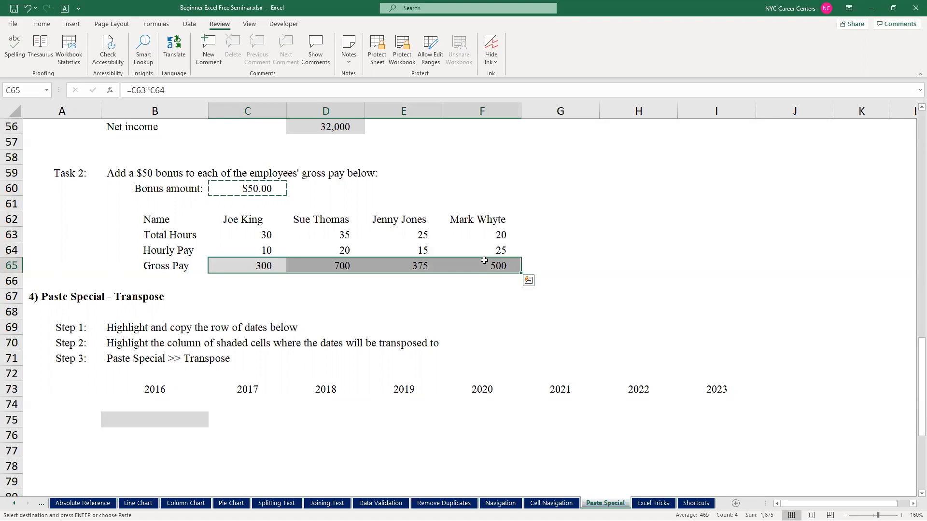
Try adding the copied bonus to gross pay using Paste Special with All and Add, check C65, and undo the paste
key("ctrl+alt+v")
left_click(477, 306)
left_click(595, 347)
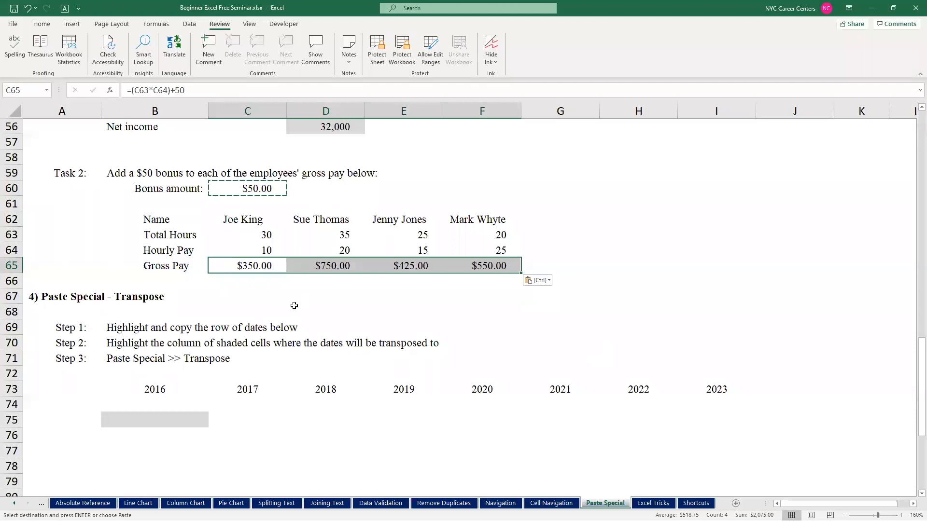
left_click(243, 309)
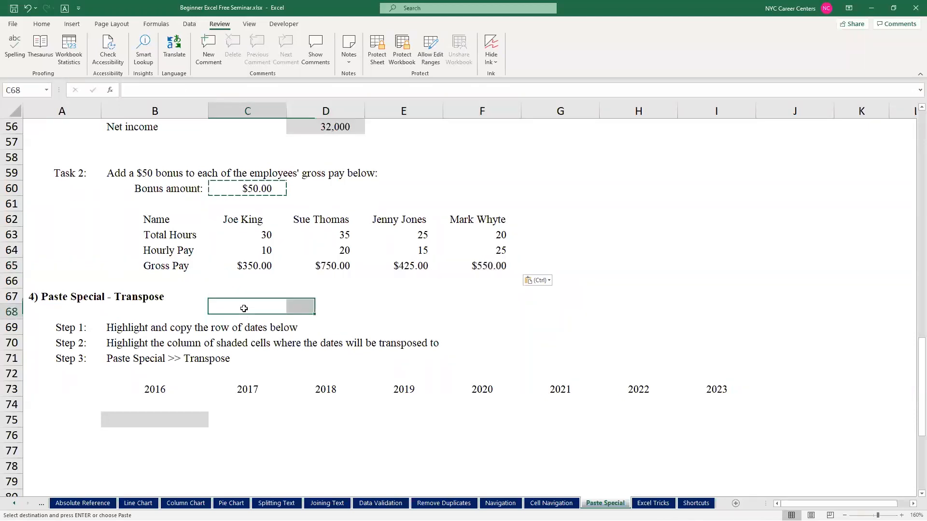
left_click(267, 268)
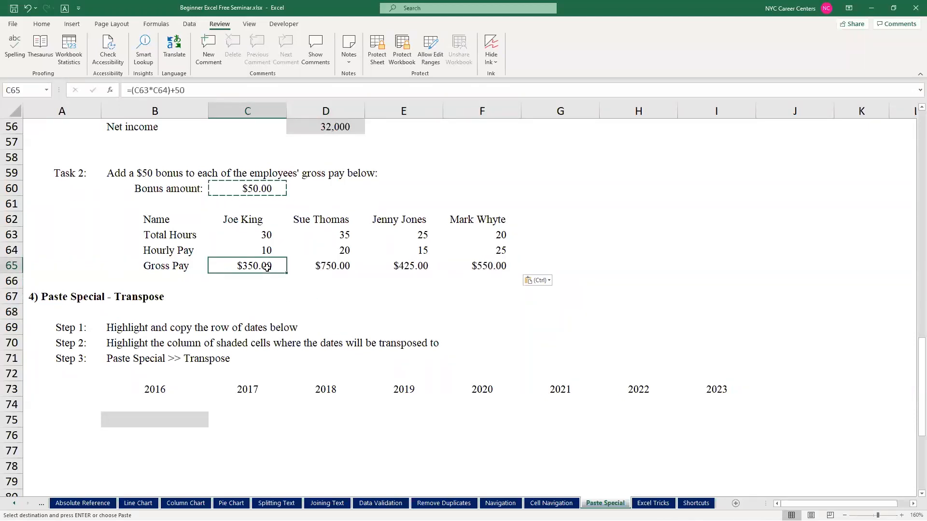
key("ctrl+z")
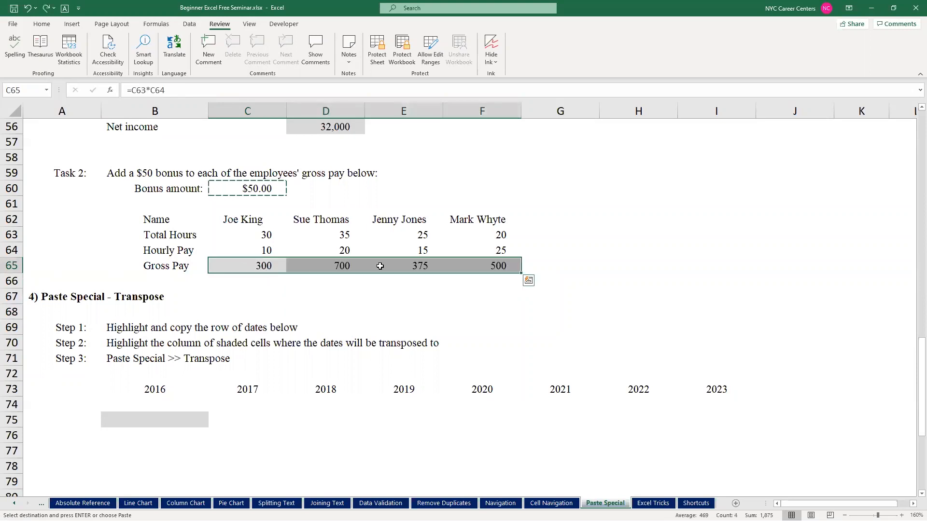
Add the copied bonus to gross pay C65:F65 using Paste Special with Values and Add, and check the formula in C65
key("ctrl+alt+v")
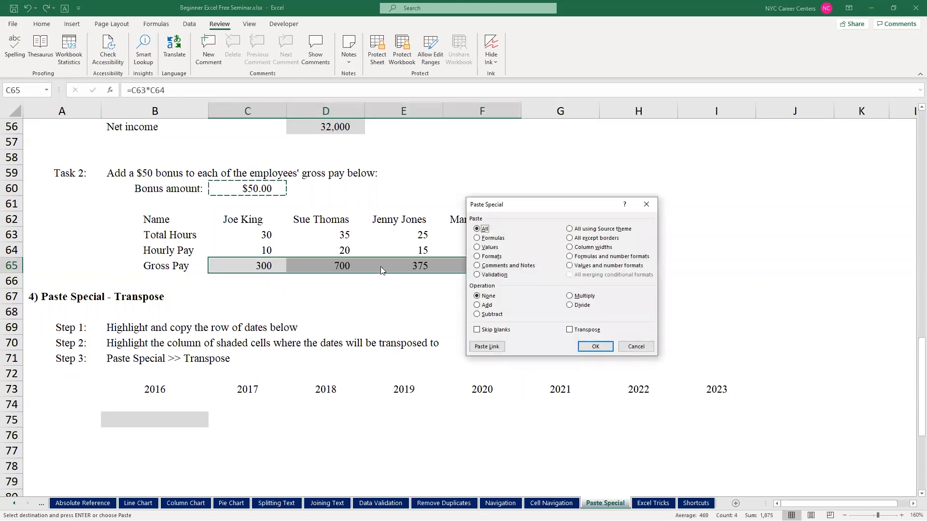
left_click(477, 248)
left_click(478, 305)
left_click(598, 346)
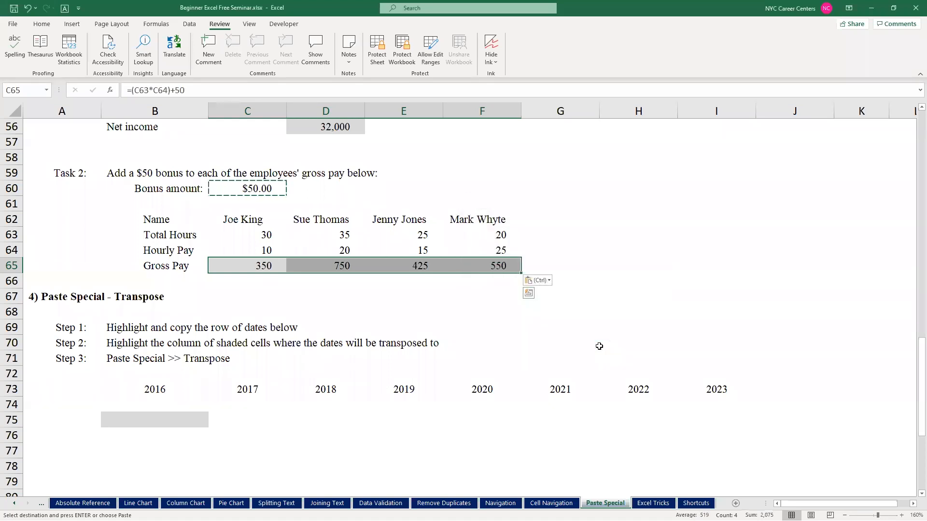
left_click(397, 341)
left_click(282, 268)
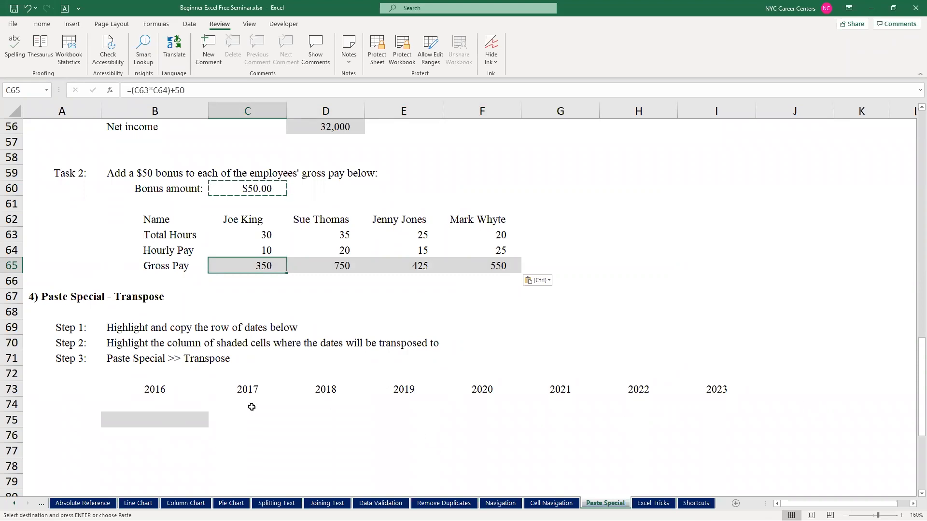
Enter the year 2016 manually in C75, below the row of dates in the Transpose exercise
left_click_drag(151, 391, 702, 384)
left_click_drag(921, 371, 921, 425)
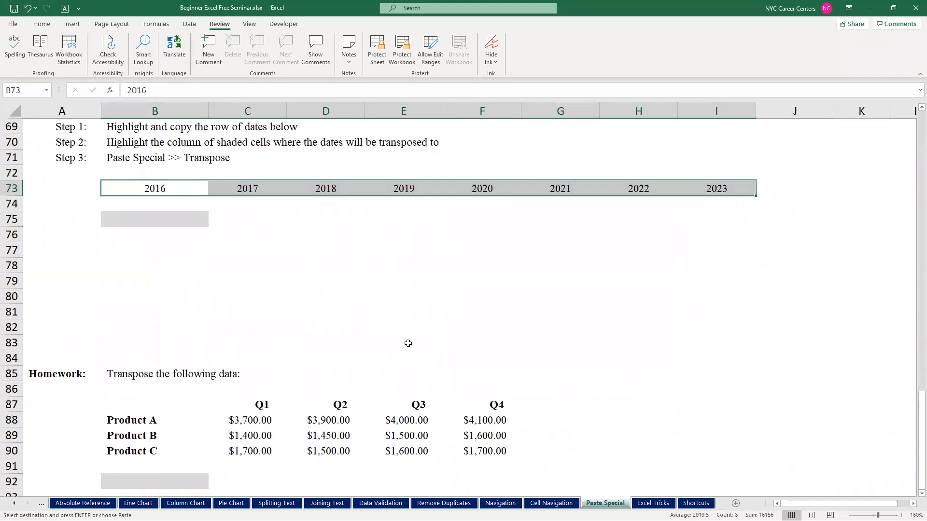
left_click(278, 225)
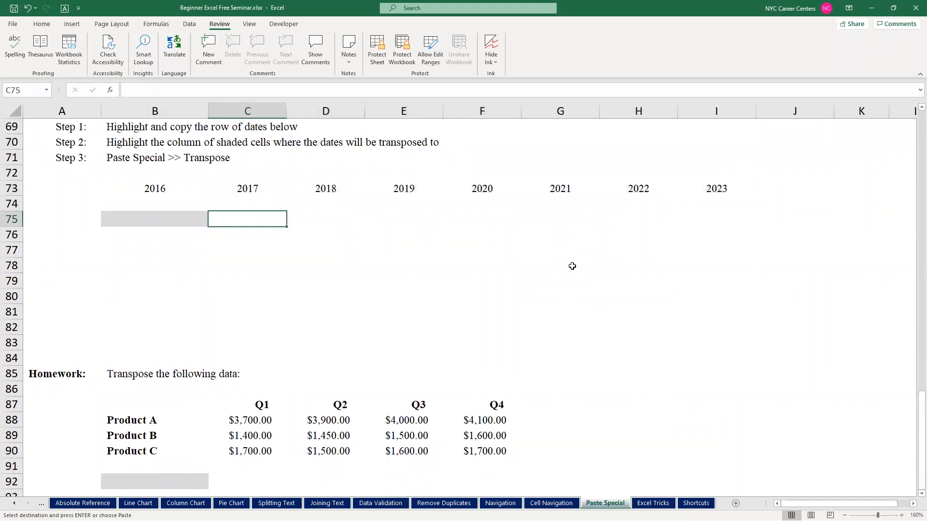
type("2016")
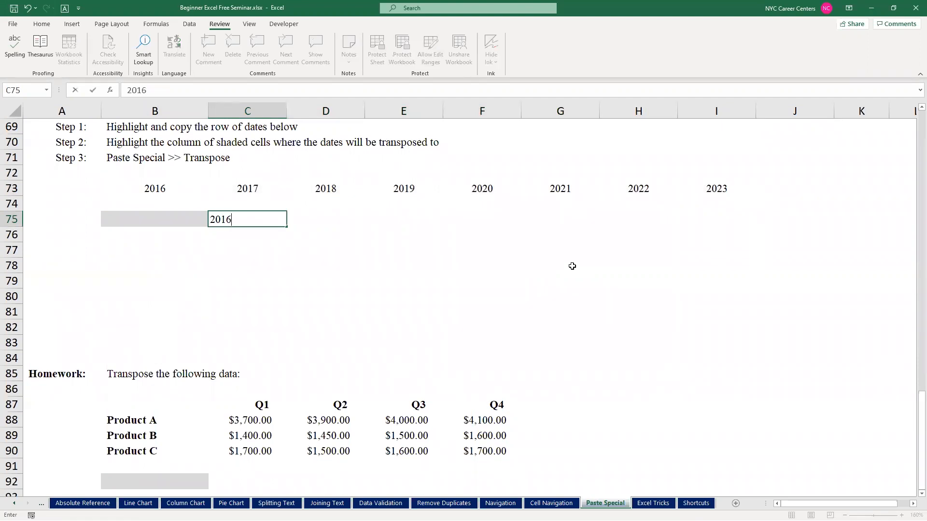
key("Return")
key("Up")
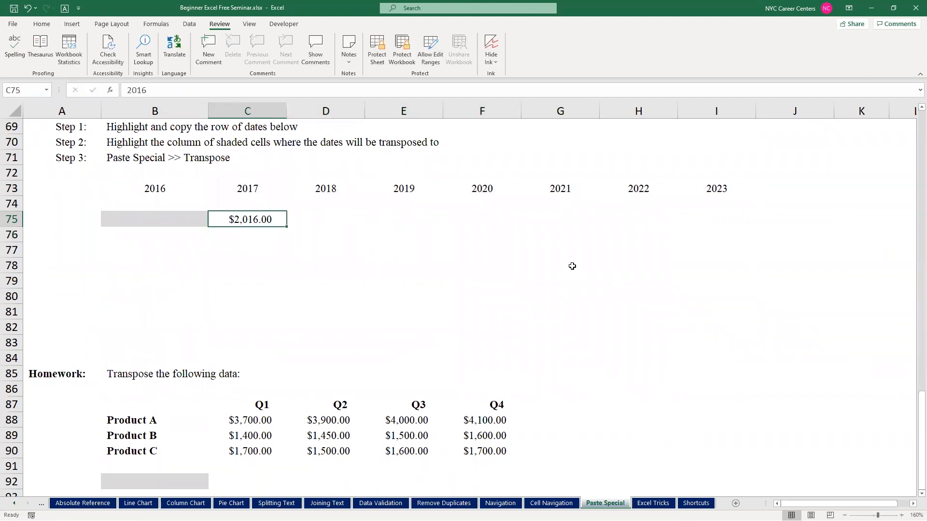
Apply the General number format to C75:C83
key("shift+Down")
key("shift+Down")
key("shift+Down")
key("shift+Down")
key("shift+Down")
key("shift+Down")
key("shift+Down")
key("shift+Down")
key("shift+Down")
key("shift+Up")
key("ctrl+shift+grave")
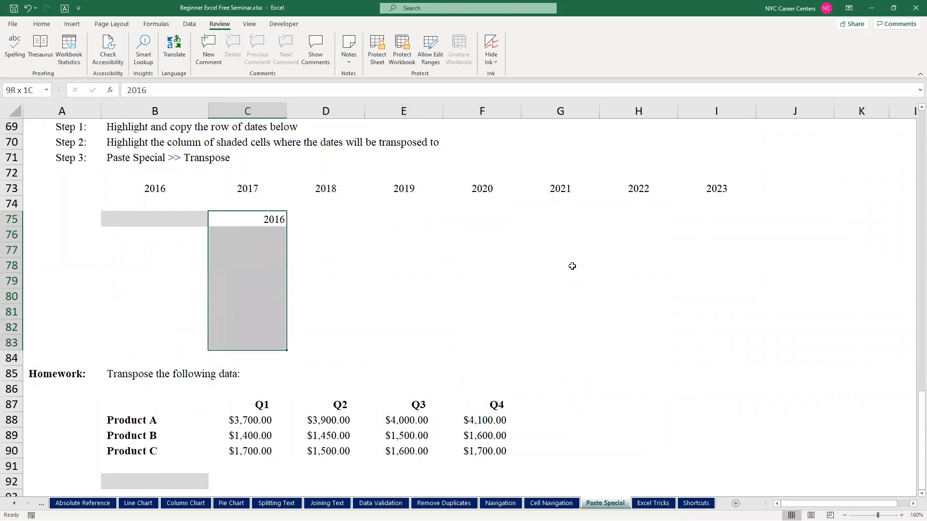
key("Down")
key("Up")
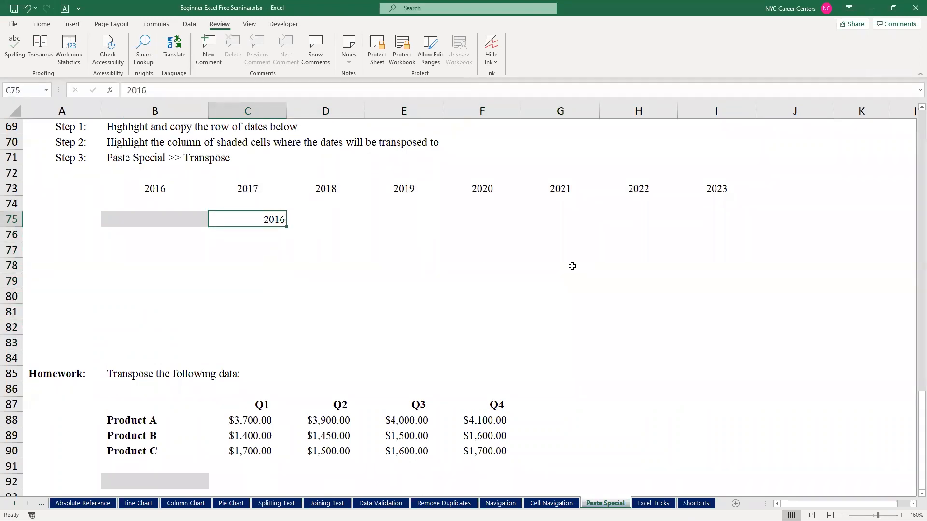
Enter the years from 2017 onward manually in C76:C79, and clear the typed years from C75:C79
key("Down")
type("2017")
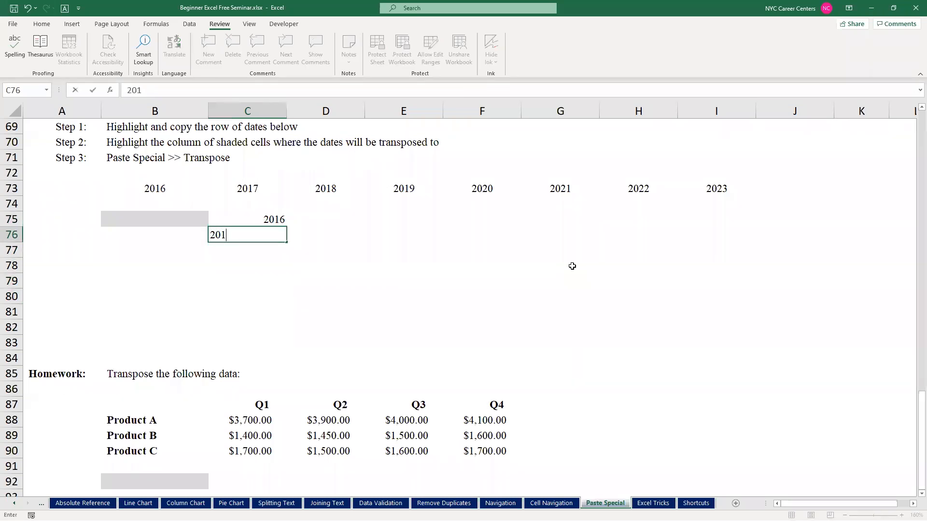
key("Return")
type("2")
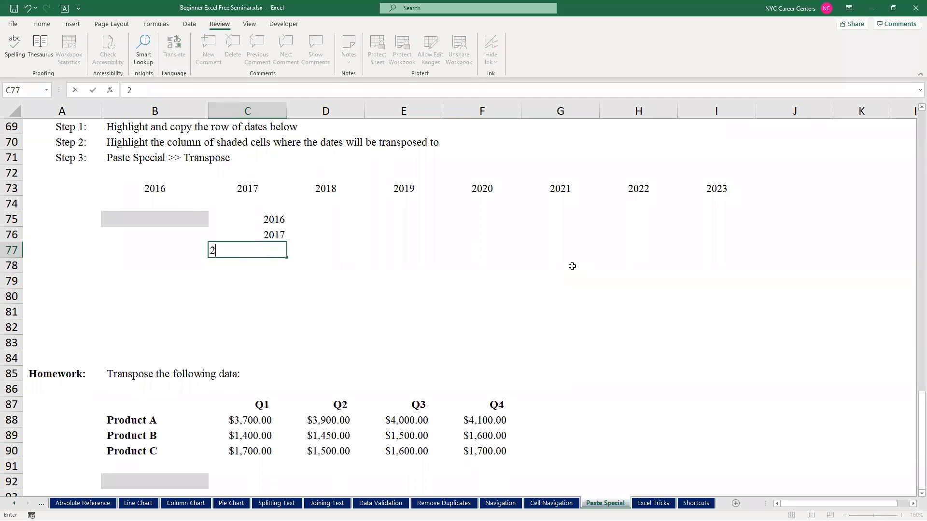
type("018")
key("Return")
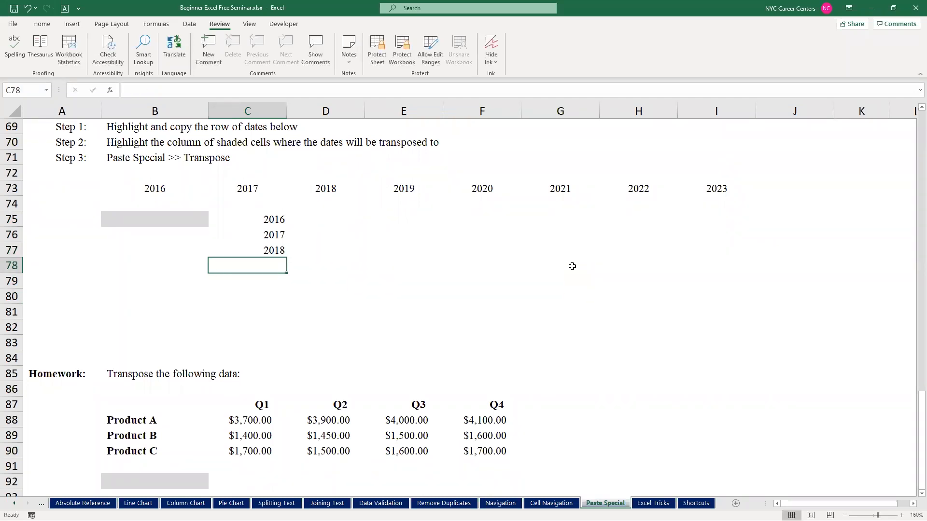
type("2019")
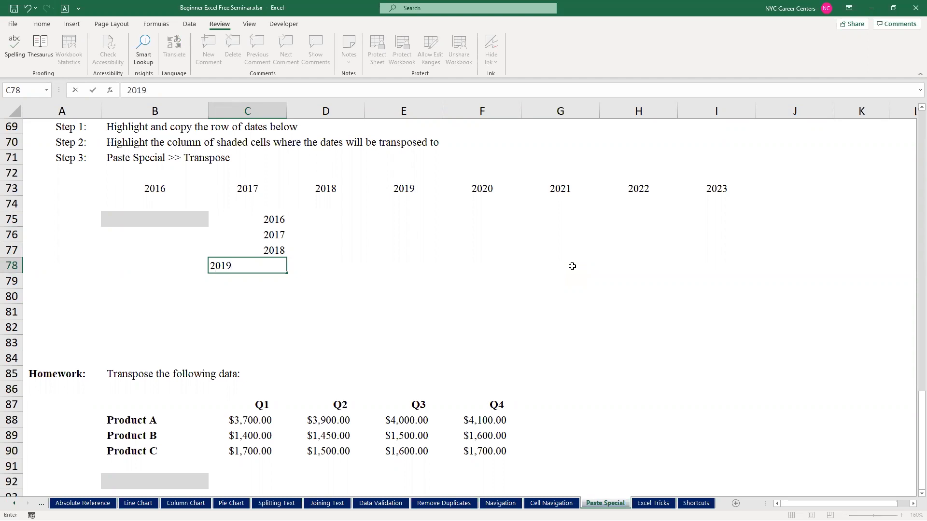
key("Return")
type("202")
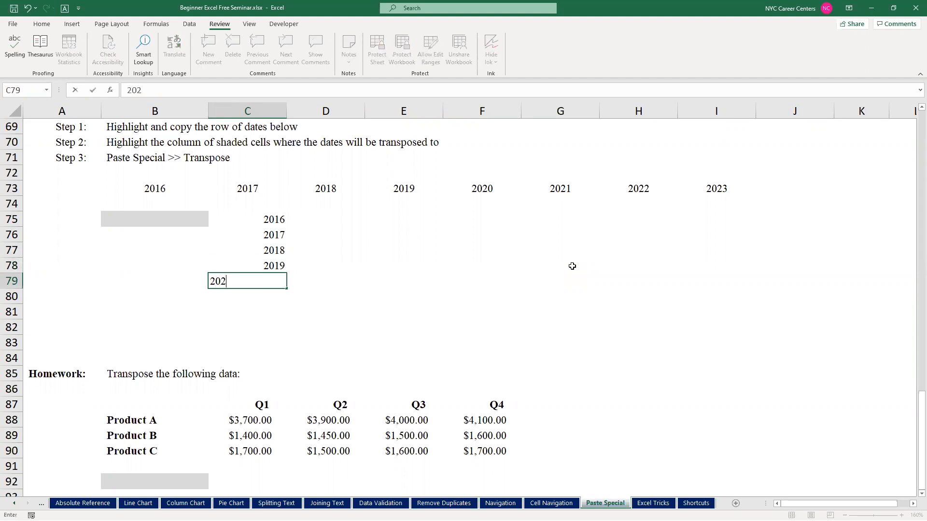
key("Return")
left_click_drag(258, 225, 275, 285)
key("Delete")
Copy the row of years B73:I73 and paste it transposed into a column starting at B75
left_click_drag(162, 188, 698, 189)
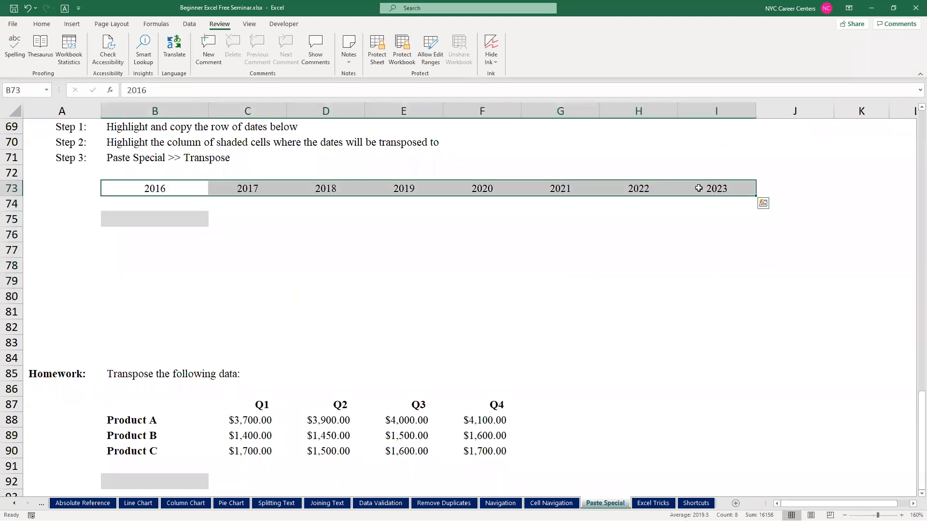
key("ctrl+c")
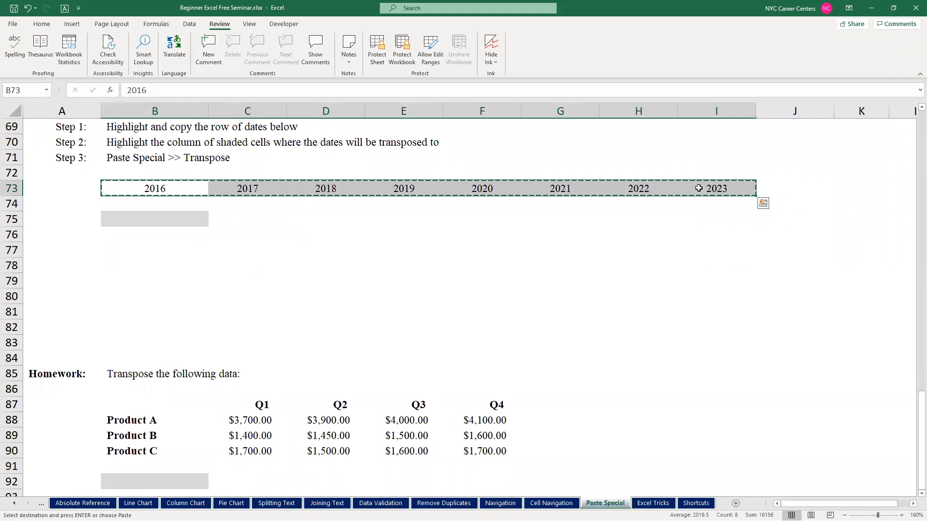
key("Down")
key("Down")
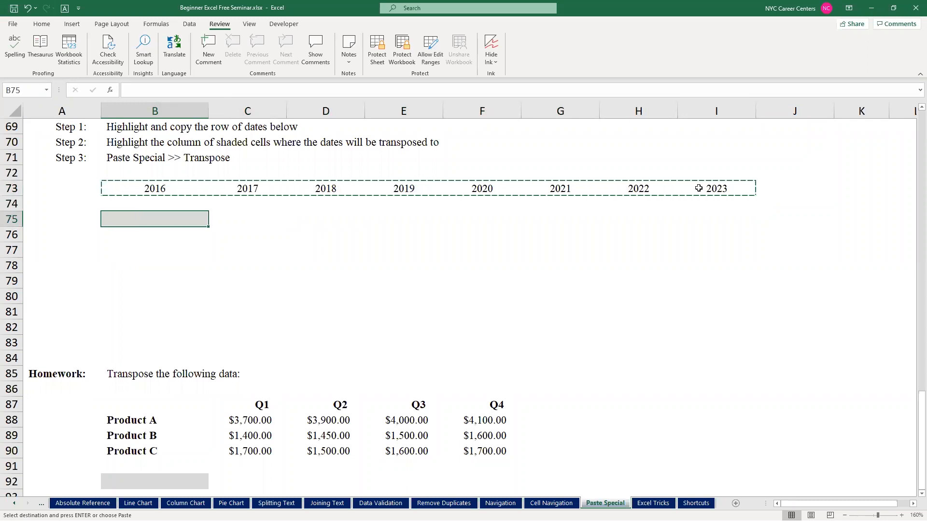
key("ctrl+alt+v")
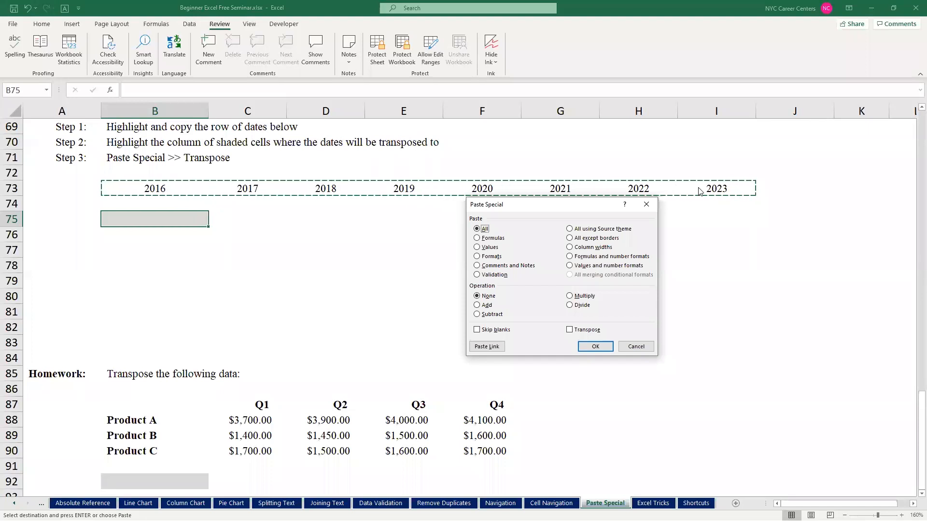
key("alt+e")
key("Return")
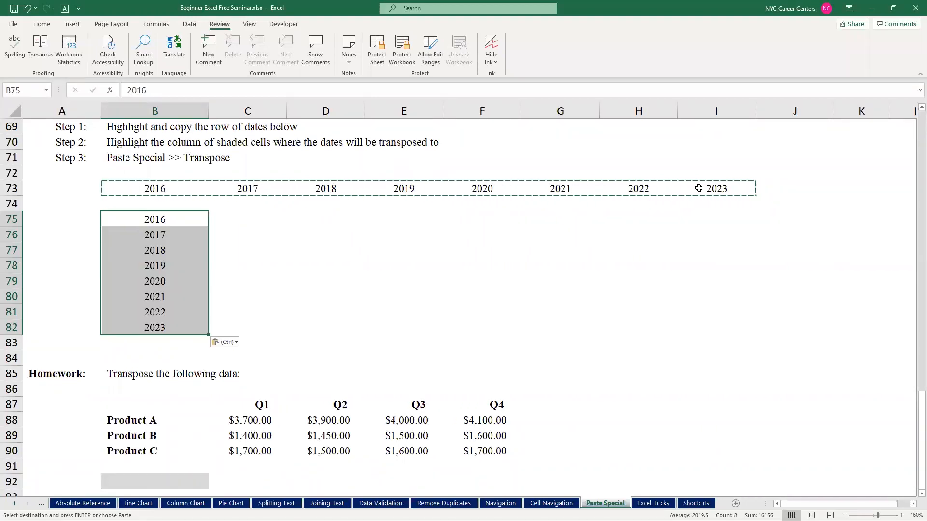
Copy the column of years B75:B82 and paste it transposed into a row starting at D75
key("ctrl+c")
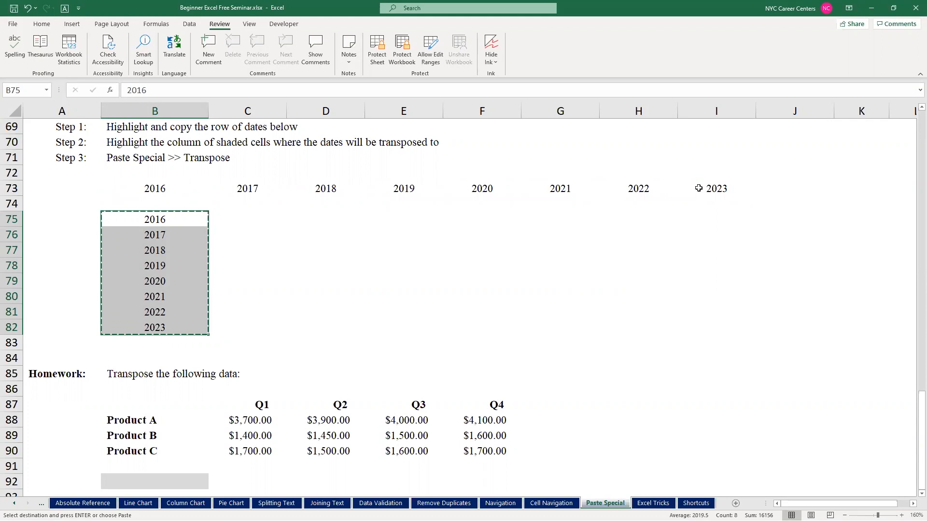
key("Right")
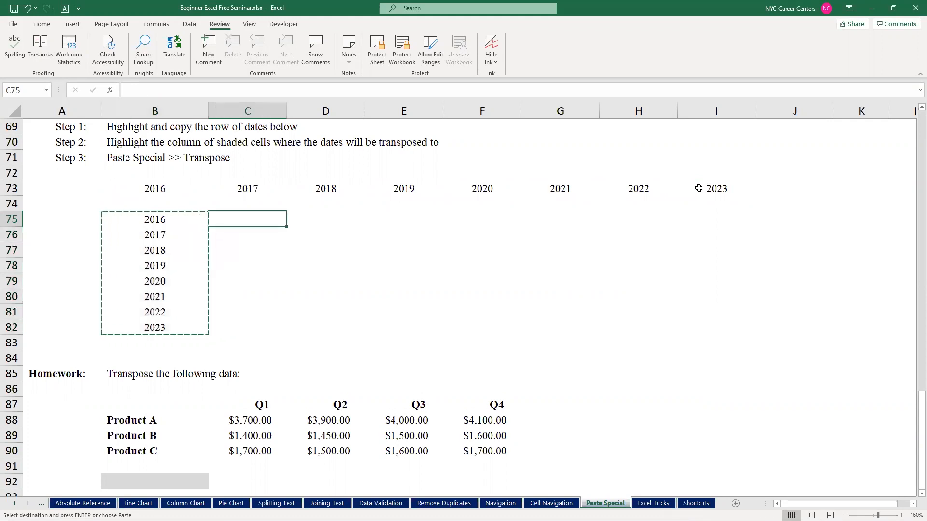
key("Right")
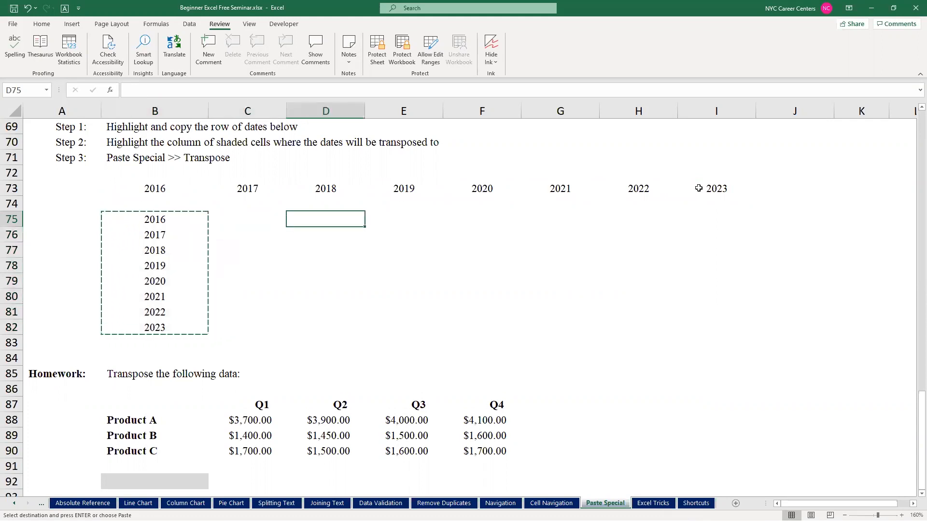
key("ctrl+alt+v")
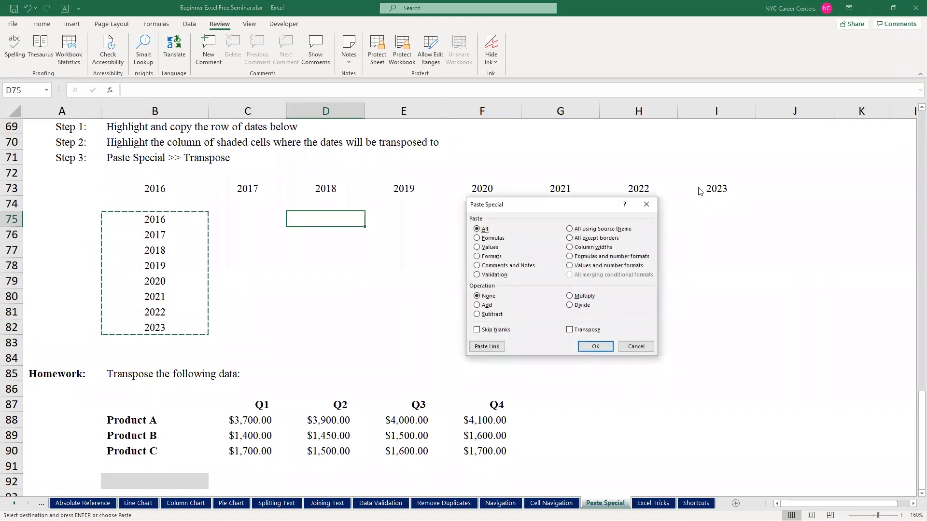
key("e")
key("Return")
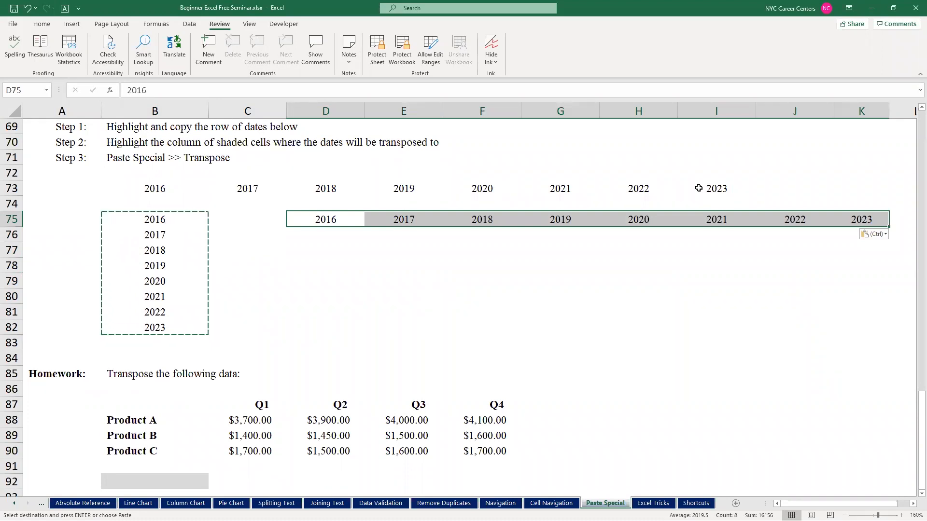
Copy the homework table of products and quarters B87:F90 and paste it transposed starting at B92
key("Down")
key("Down")
key("Down")
key("Down")
key("Down")
key("Down")
key("Down")
key("Down")
key("Down")
key("Down")
key("Down")
key("Down")
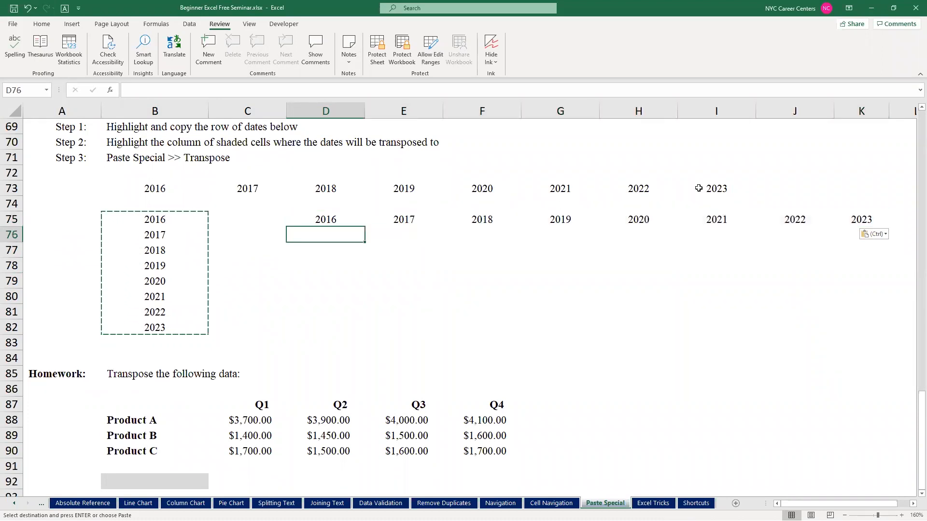
key("Left")
key("Left")
key("shift+Right")
key("shift+Right")
key("shift+Right")
key("shift+Right")
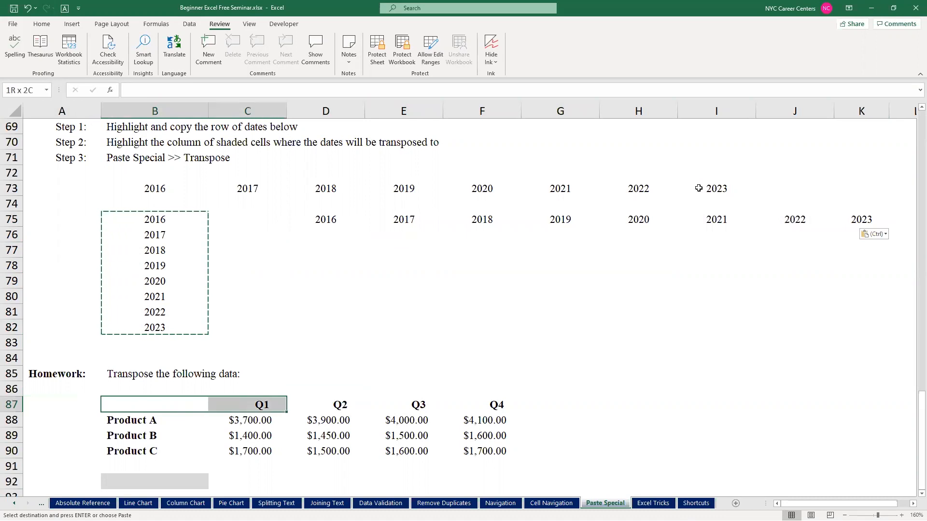
key("shift+Down")
key("shift+Down")
key("shift+Down")
key("ctrl+c")
key("Down")
key("Down")
key("Down")
key("Down")
key("Down")
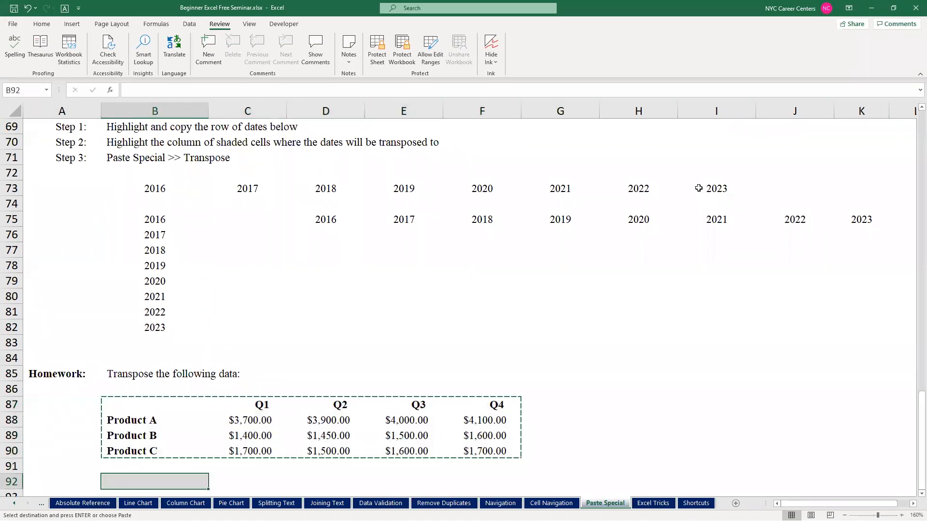
key("Down")
key("Down")
key("Down")
key("Down")
key("Down")
key("Down")
key("Down")
key("Down")
key("Down")
key("Down")
key("Down")
key("Down")
key("Down")
key("Down")
key("Down")
key("Down")
key("Down")
key("Down")
key("Down")
key("Up")
key("Up")
key("Up")
key("Up")
key("Up")
key("Up")
key("Up")
key("Up")
key("Up")
key("Up")
key("Up")
key("Up")
key("Up")
key("Up")
key("Up")
key("Up")
key("Up")
key("Up")
key("Up")
key("Up")
key("Down")
key("Down")
key("Down")
key("Down")
key("Down")
key("ctrl+alt+v")
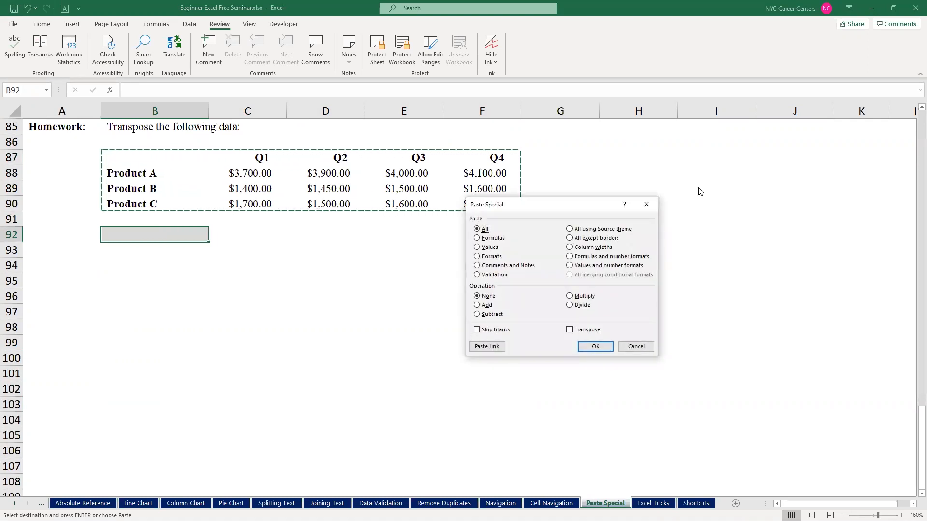
key("e")
key("Return")
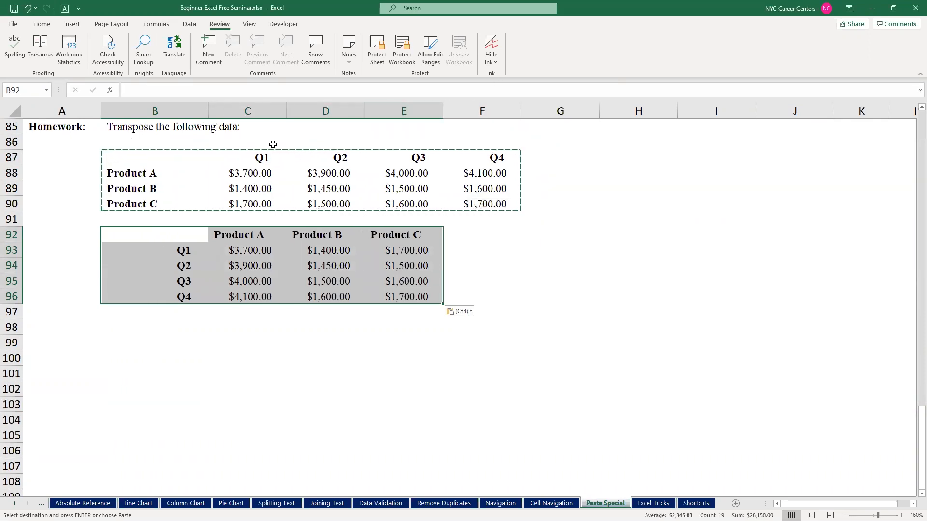
left_click_drag(234, 158, 488, 158)
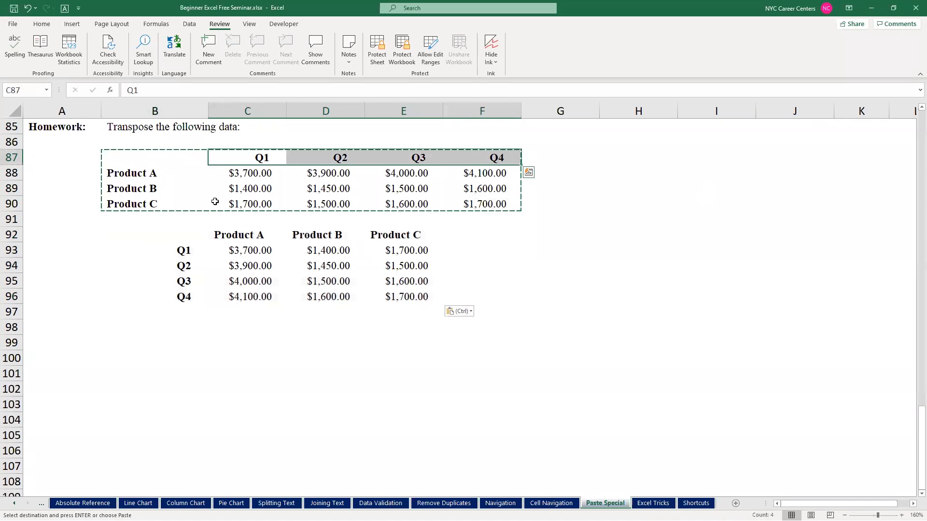
left_click_drag(162, 240, 163, 297)
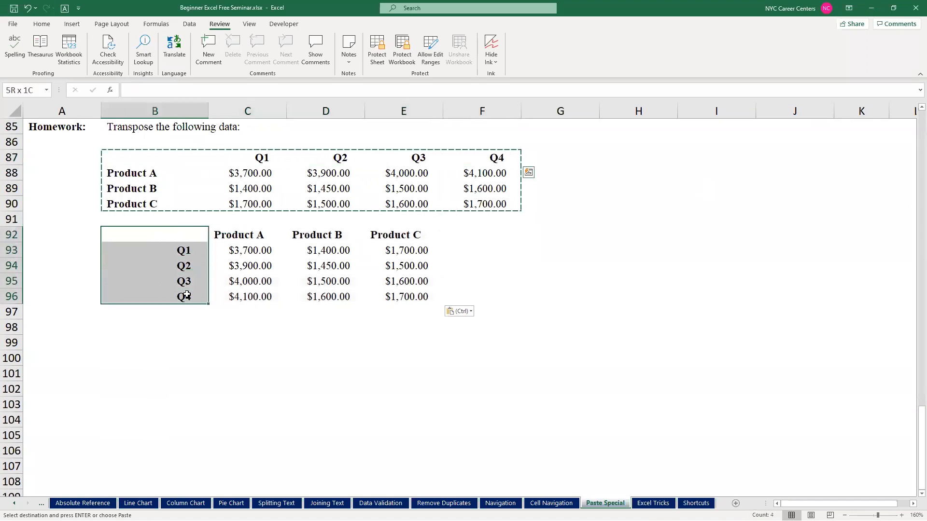
left_click_drag(138, 160, 390, 235)
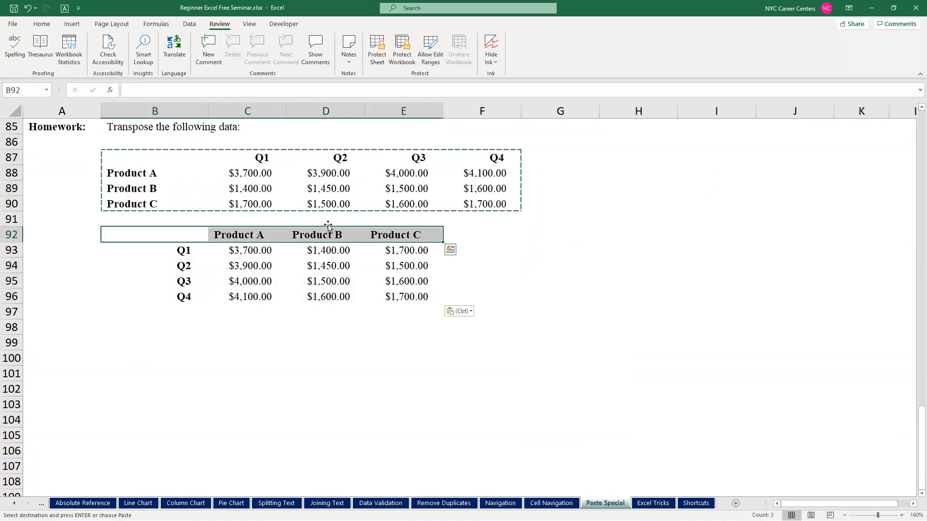
key("Escape")
Highlight Product C's Q2 value in D90 of the original homework table with a yellow fill and an outside border
left_click(324, 203)
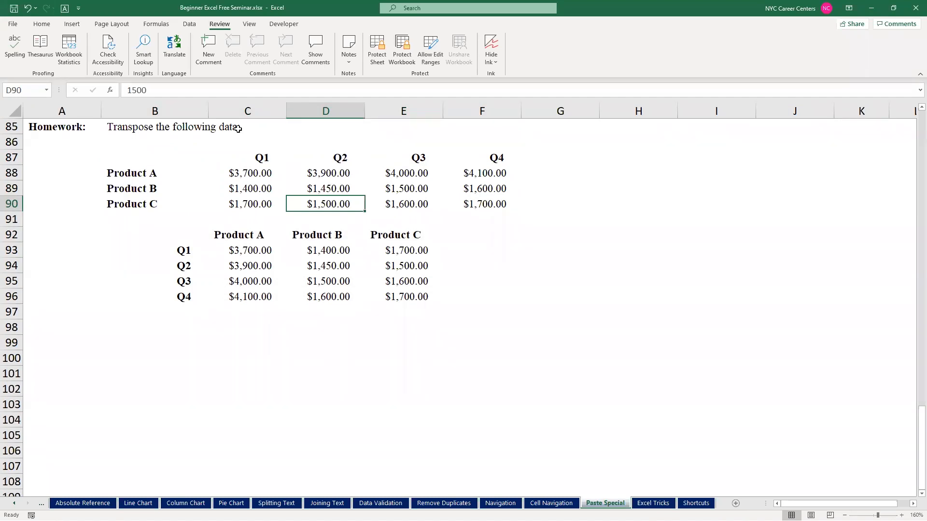
left_click(42, 23)
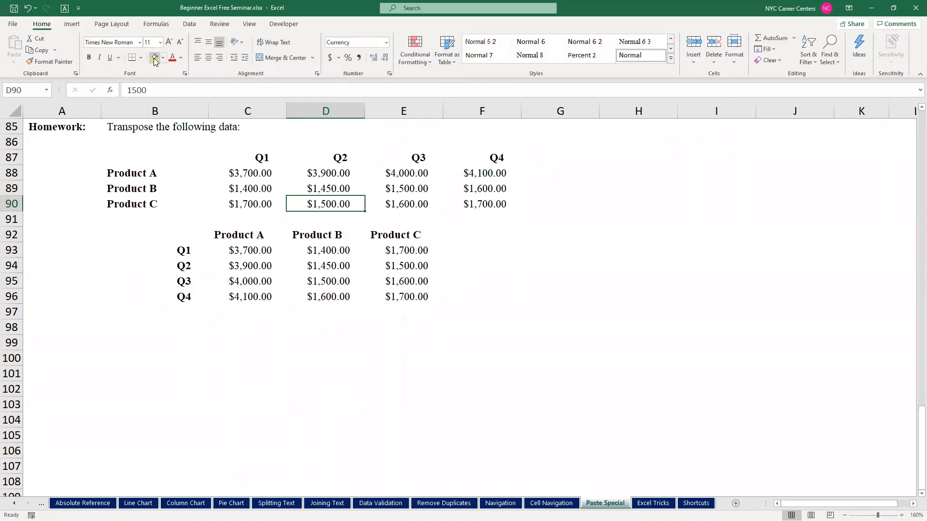
left_click(155, 57)
left_click(141, 57)
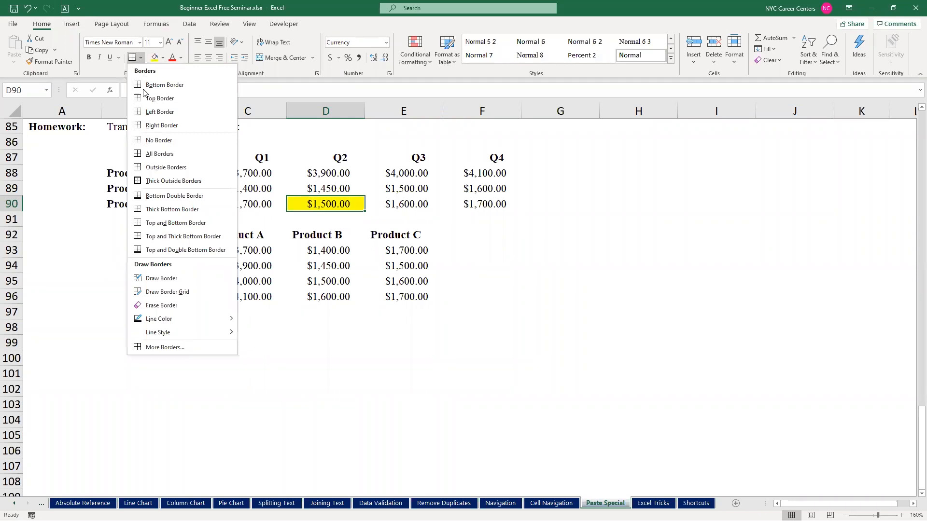
left_click(140, 180)
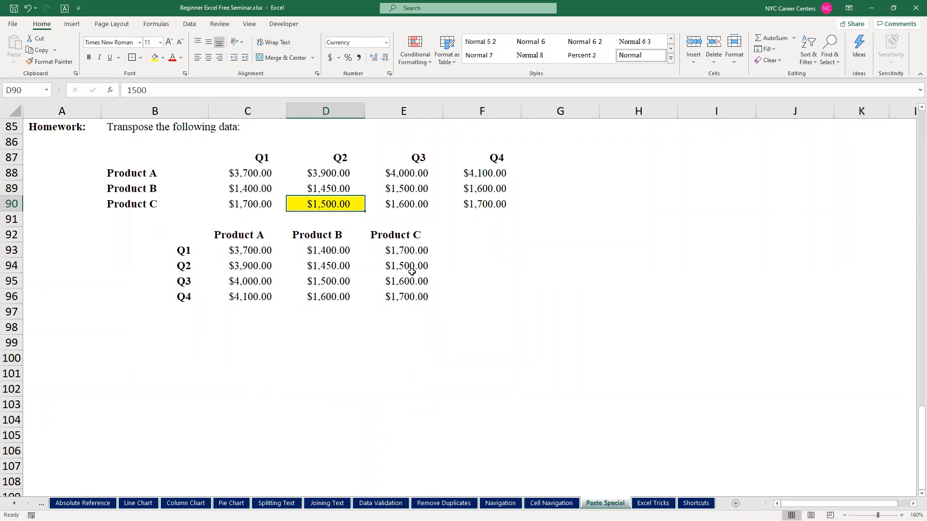
Apply the same yellow fill and outside border to the matching Product C Q2 value in E94 of the transposed table
left_click(192, 264)
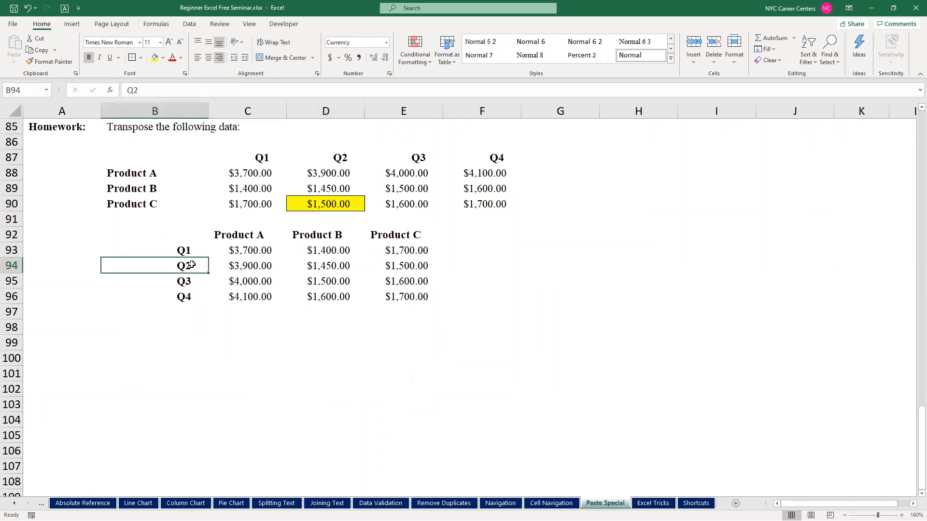
left_click(406, 265)
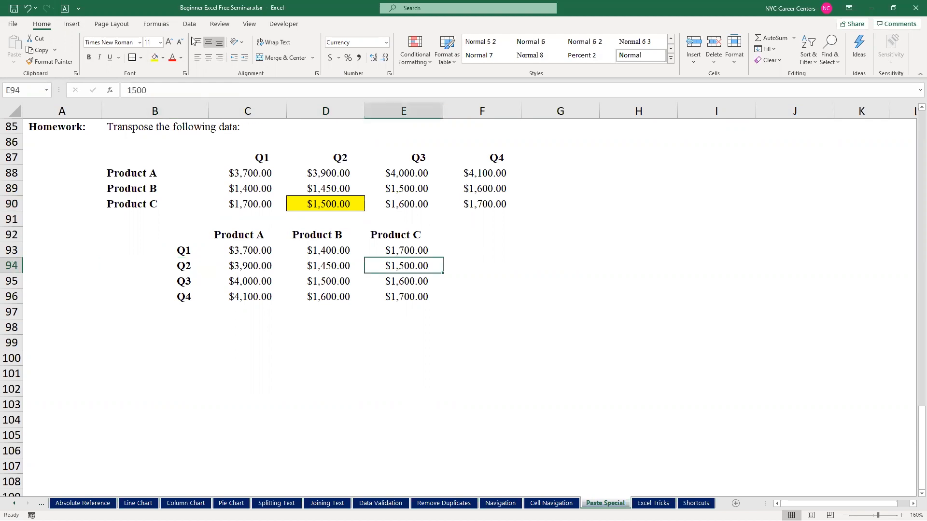
left_click(154, 57)
left_click(132, 57)
left_click(369, 297)
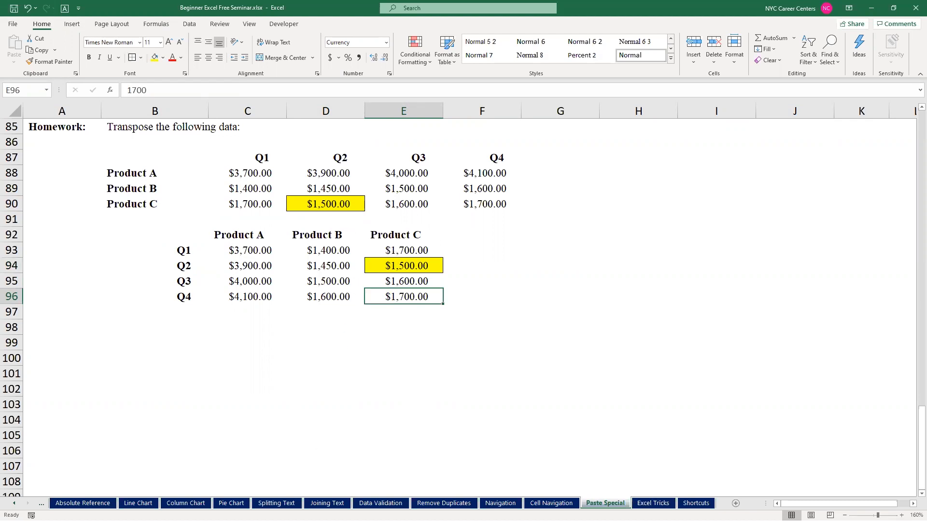
Add a red fill to the text cell D5 in the Repeat Command section of the Excel Tricks sheet
left_click(653, 503)
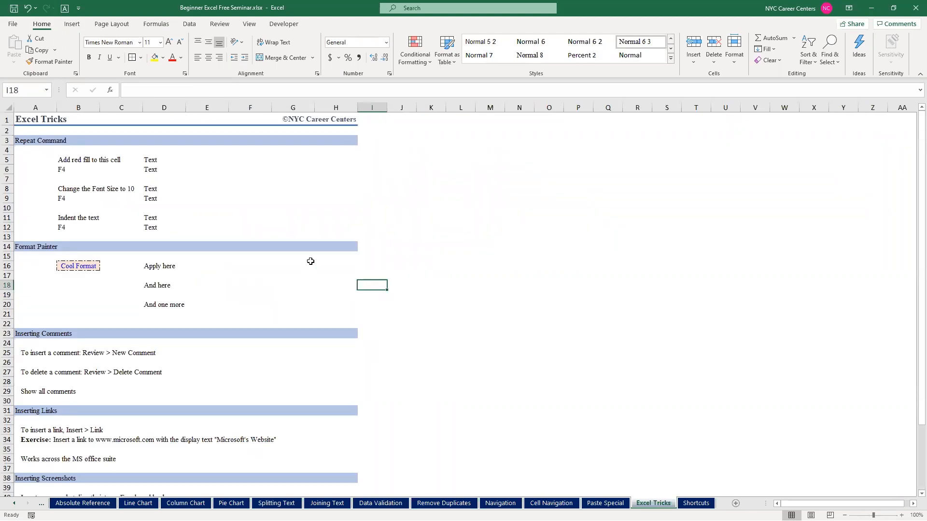
left_click(153, 162)
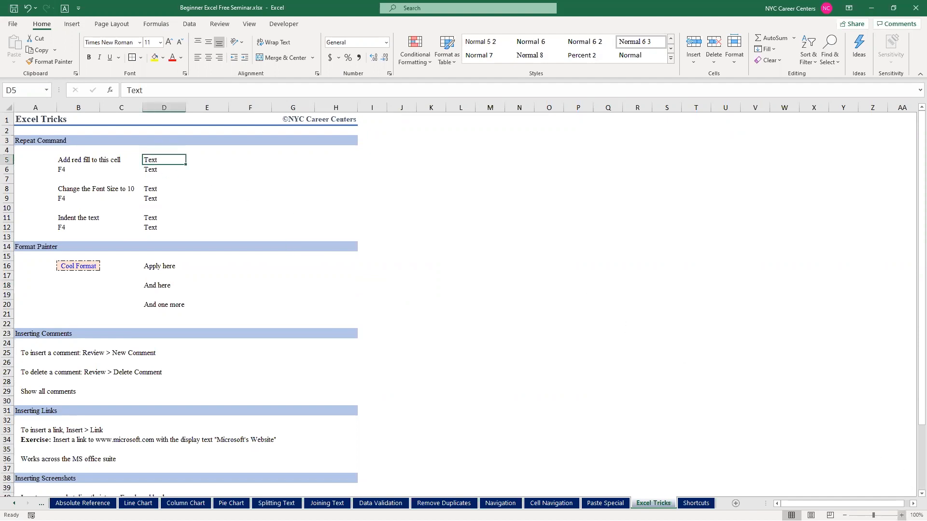
left_click(901, 515)
left_click(901, 515)
left_click(901, 515)
left_click(901, 516)
left_click(901, 516)
left_click(901, 515)
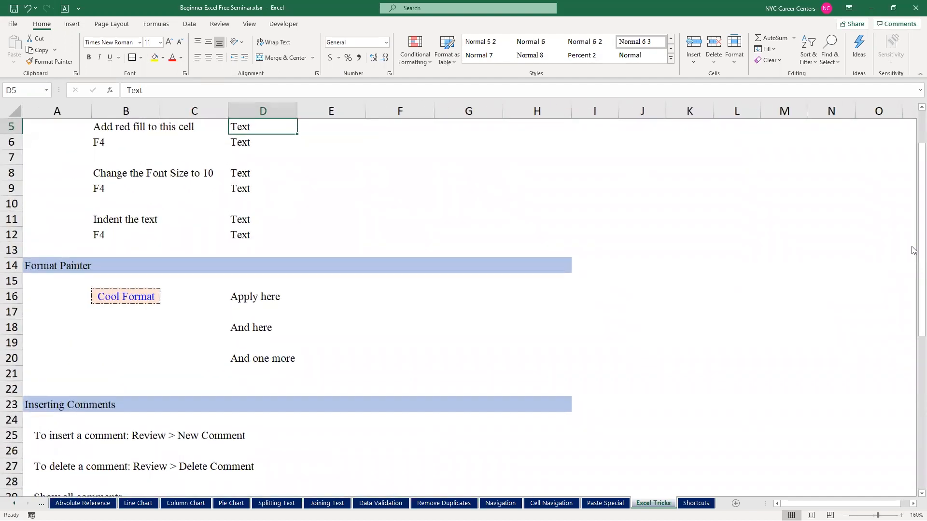
scroll(913, 246, "up", 2)
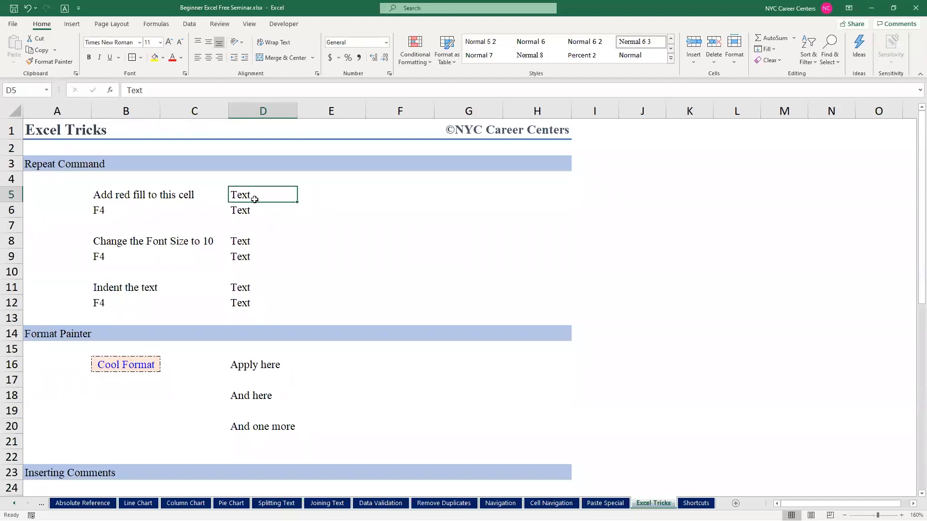
left_click(162, 58)
left_click(163, 148)
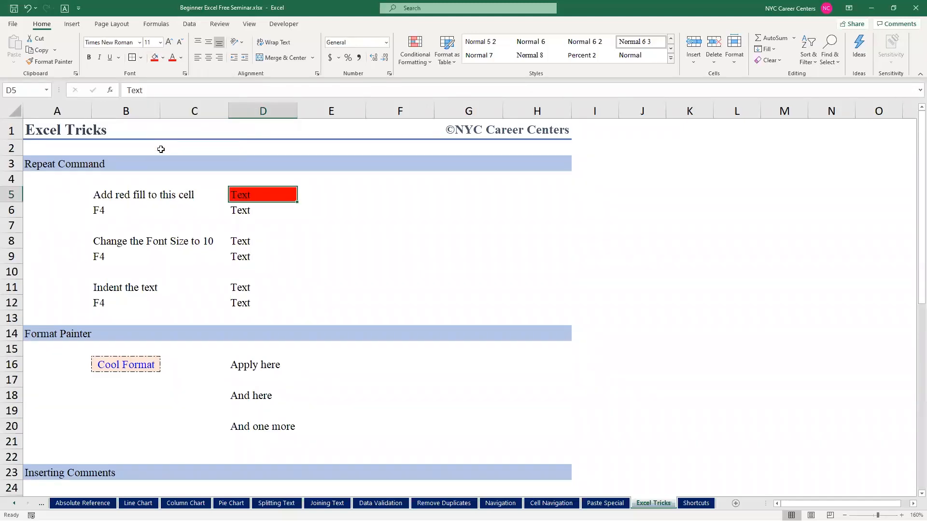
left_click(236, 212)
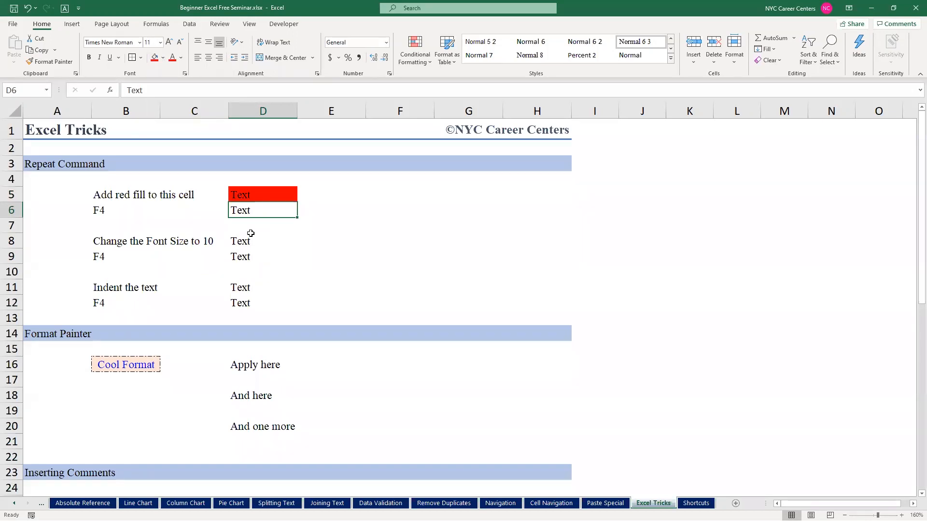
left_click(249, 197)
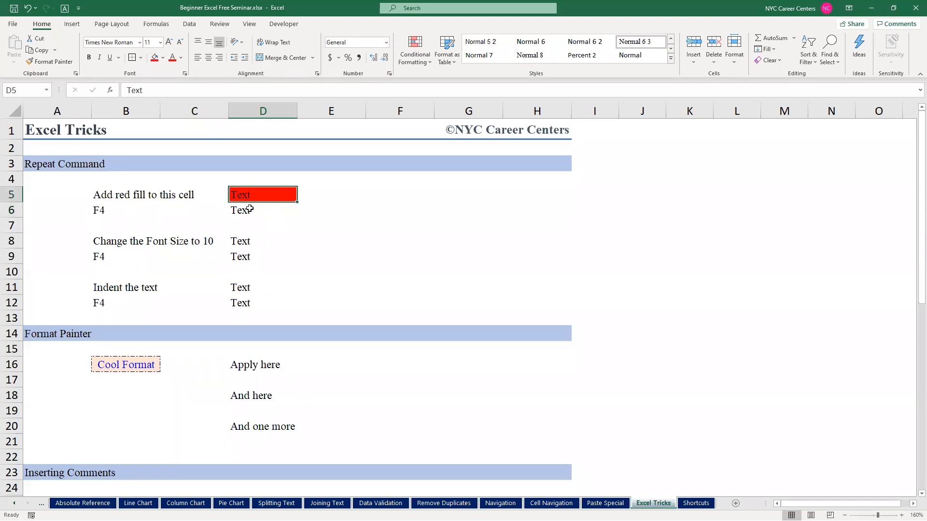
left_click(241, 209)
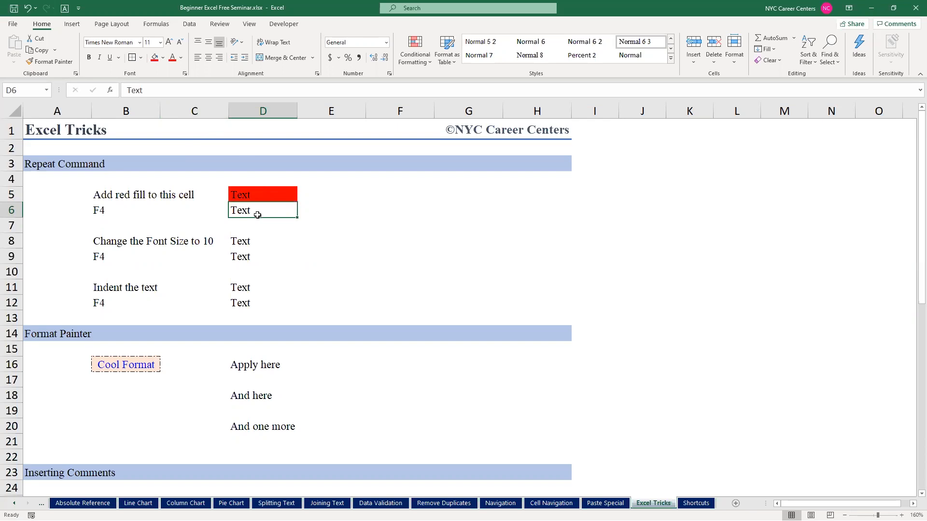
Add a yellow fill to the text cell D8 beside the font size instruction
left_click(244, 242)
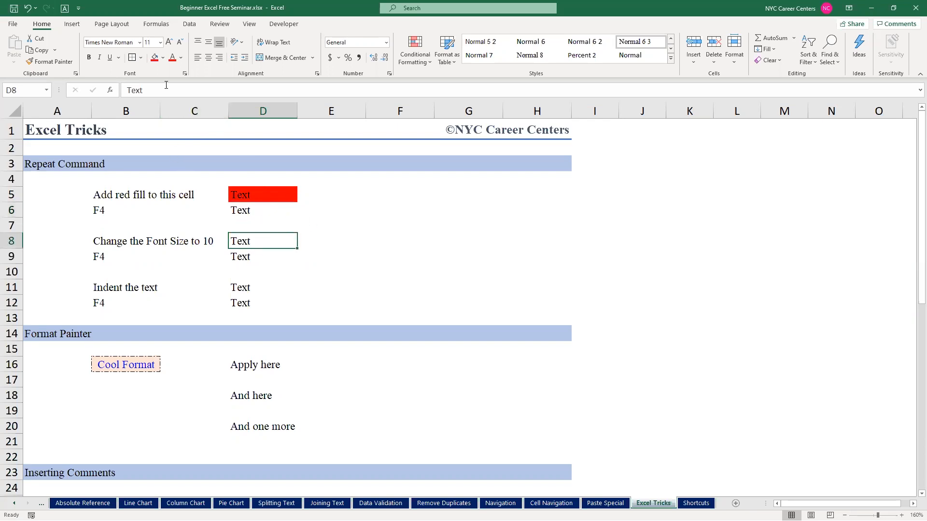
left_click(164, 57)
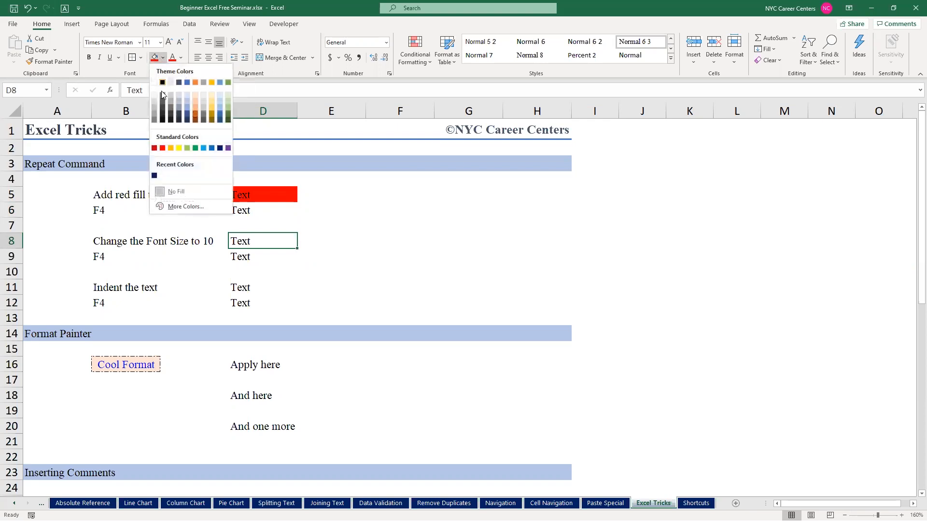
left_click(179, 148)
left_click(246, 257)
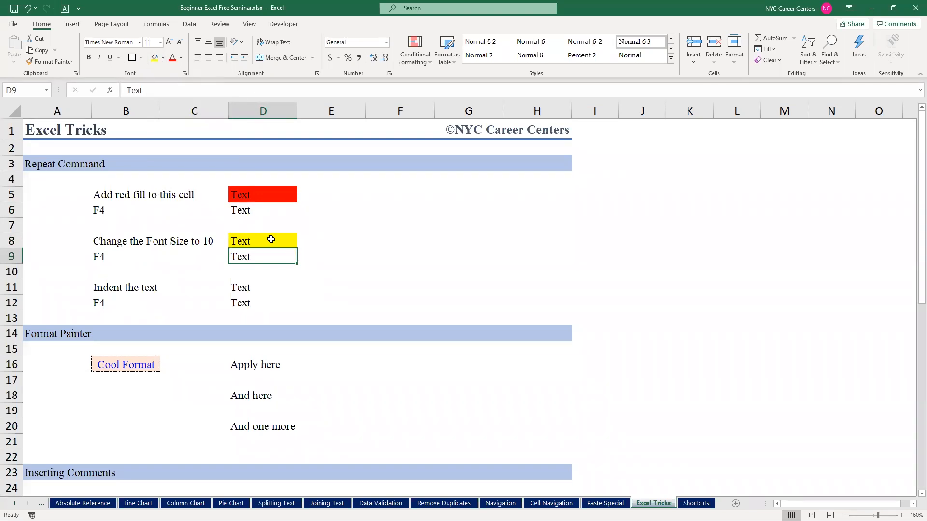
left_click(251, 208)
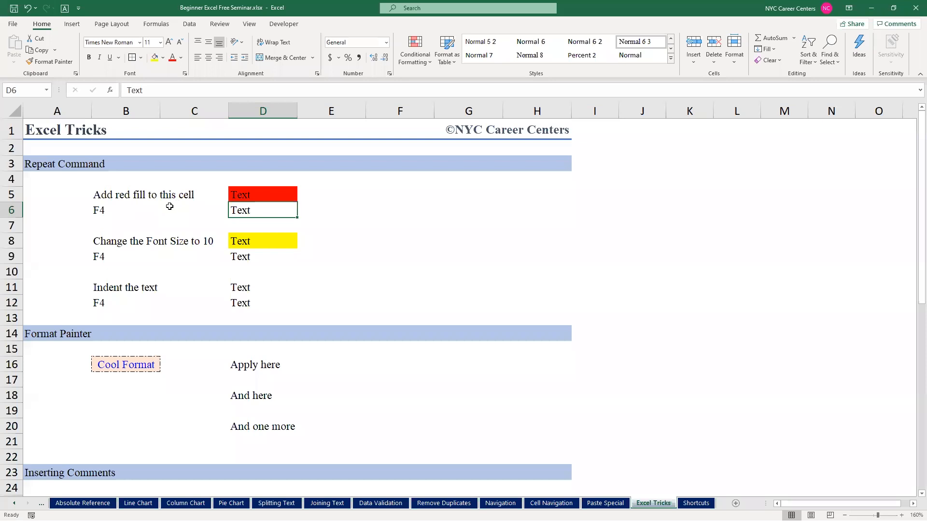
left_click(208, 206)
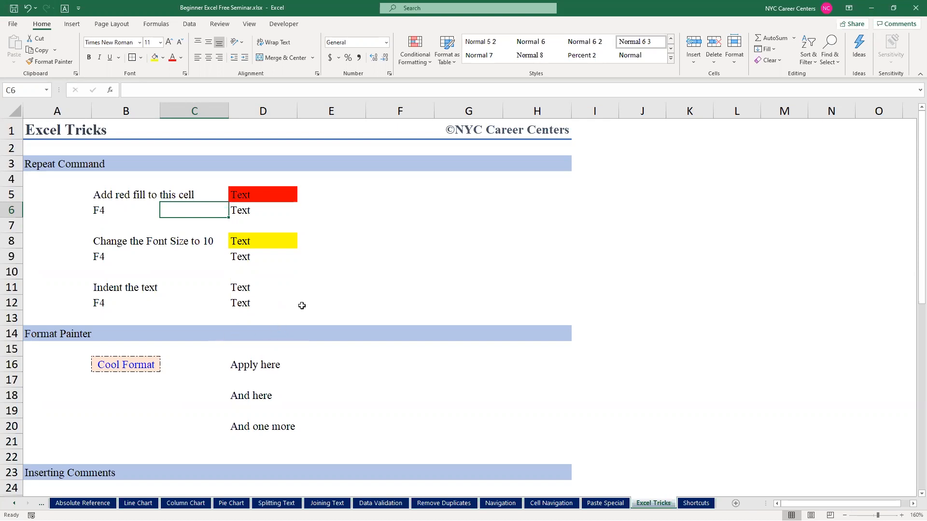
left_click(134, 371)
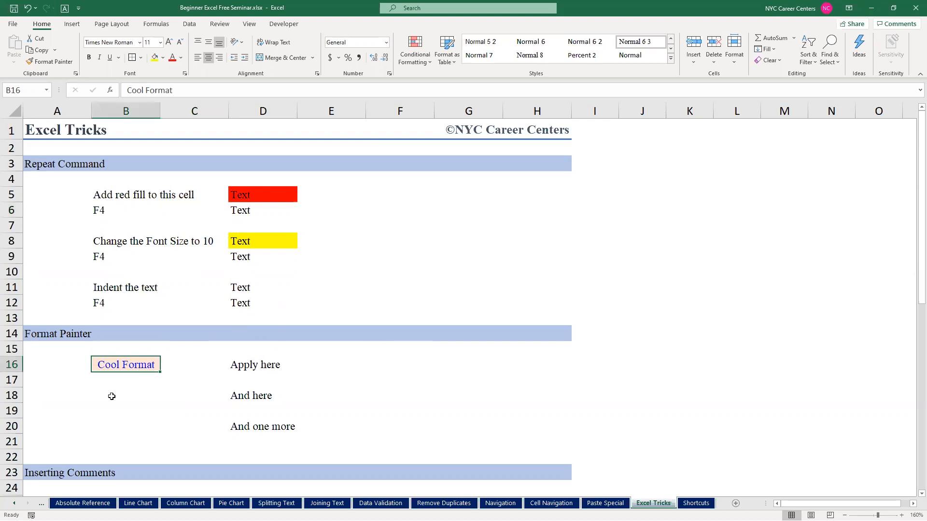
left_click(132, 426)
left_click(112, 368)
scroll(913, 498, "down", 2)
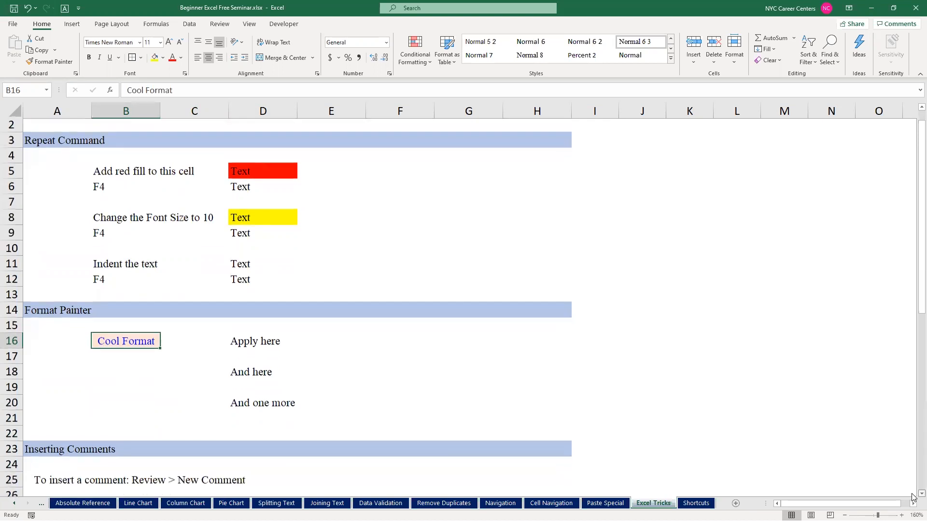
Copy the formatting of the Cool Format cell B16 onto the "Apply here" cell D16 with Format Painter
key("ctrl+c")
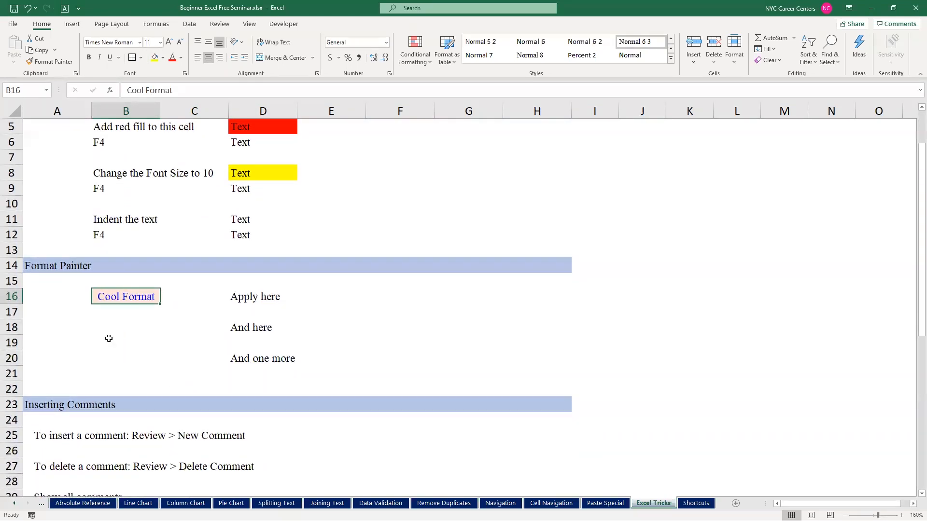
left_click(107, 338)
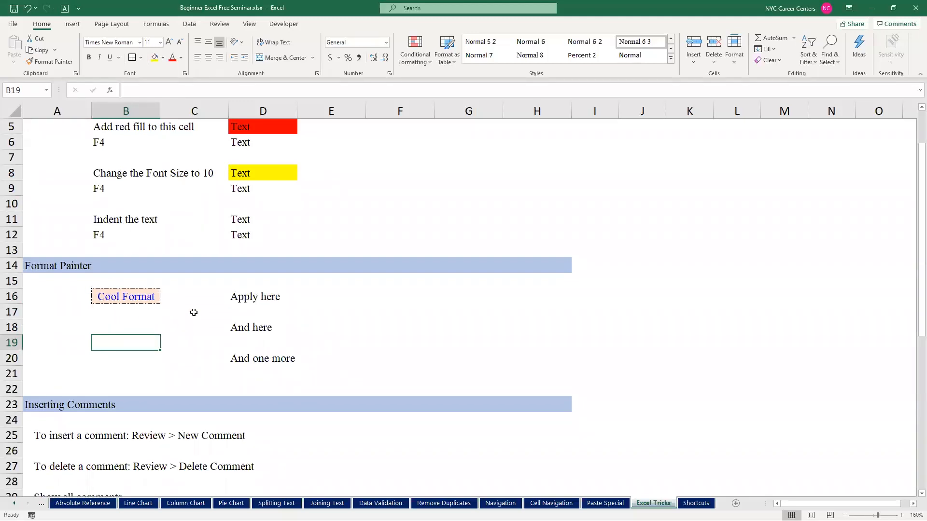
left_click(251, 298)
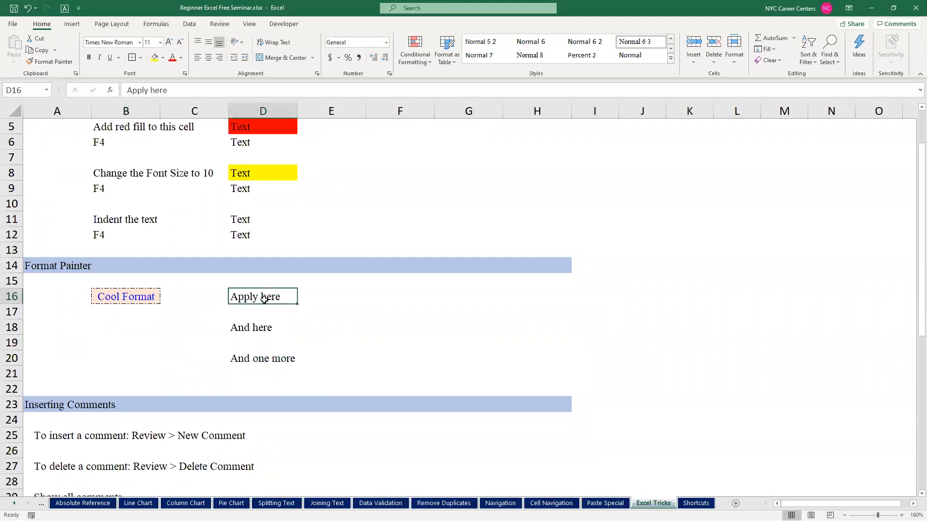
left_click(125, 295)
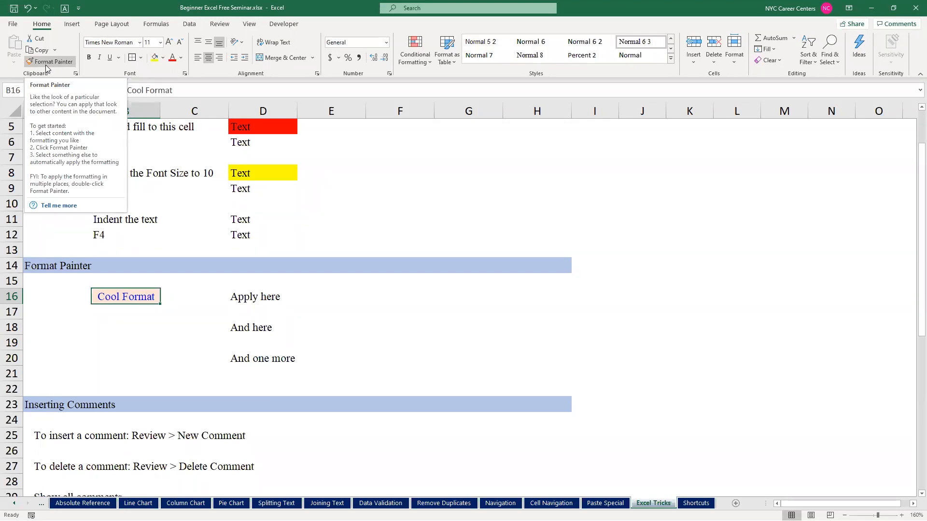
key("ctrl+c")
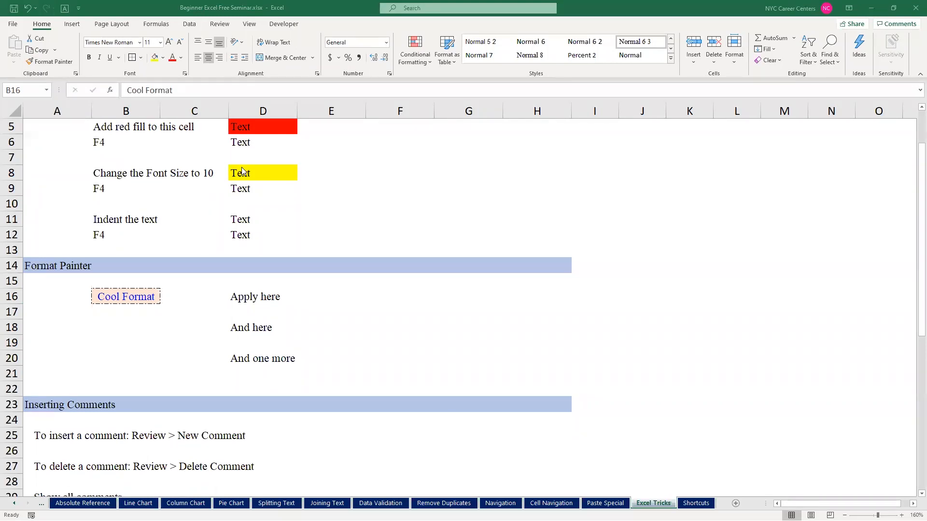
left_click(130, 296)
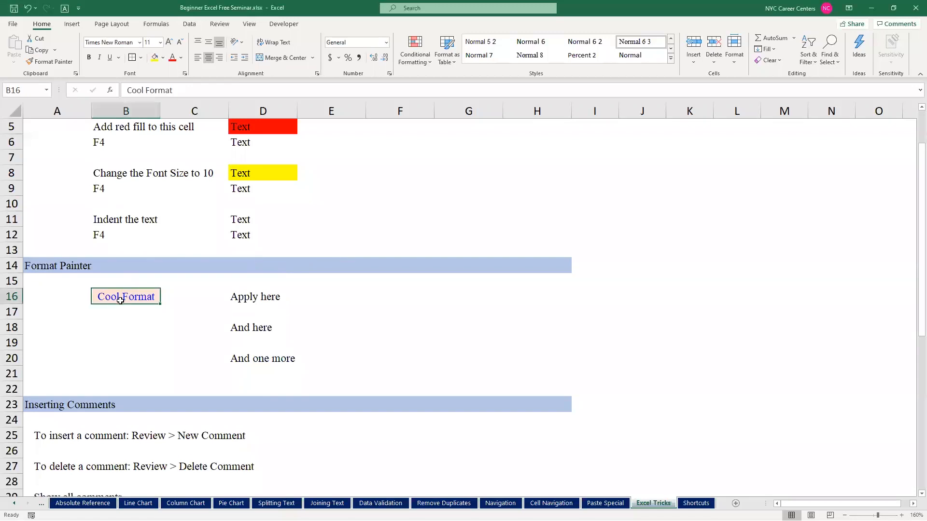
left_click(45, 63)
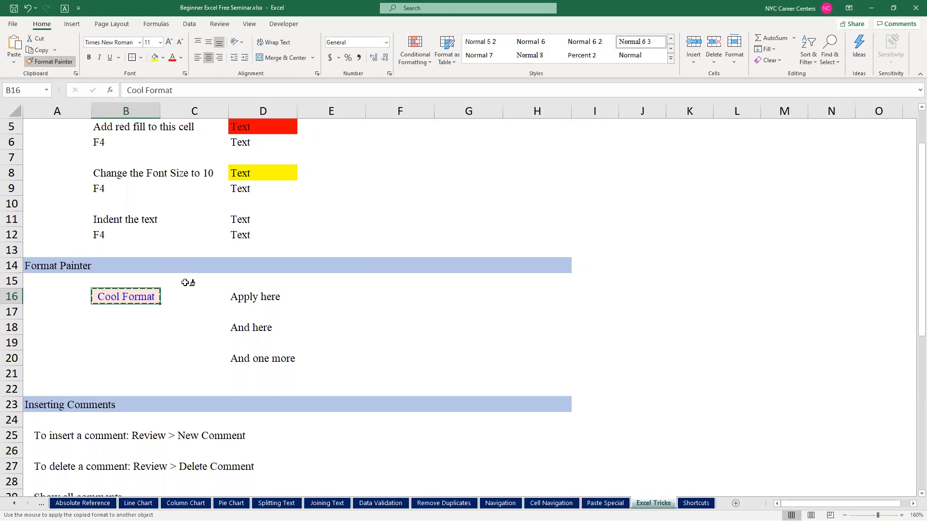
left_click(251, 299)
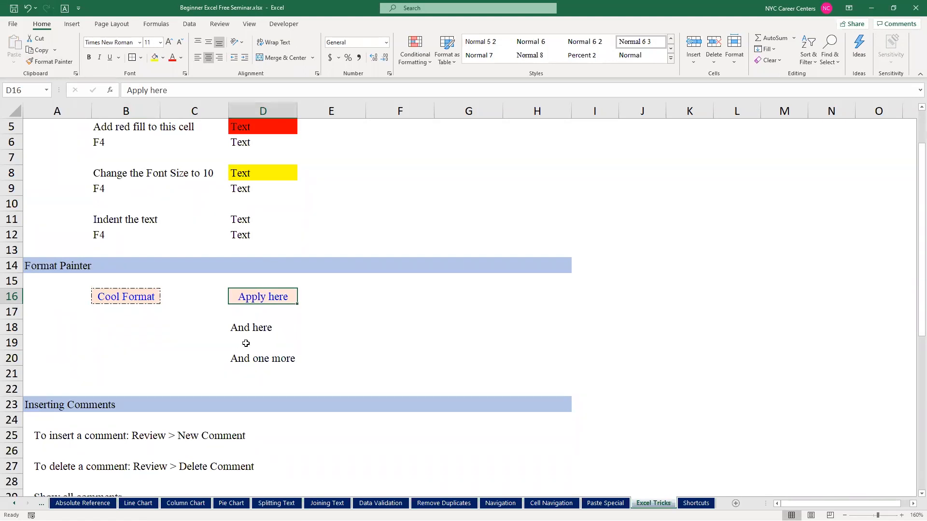
Paint the format of D16 onto cells B11, B12, D12 and D11 in one continuous Format Painter session
left_click(43, 62)
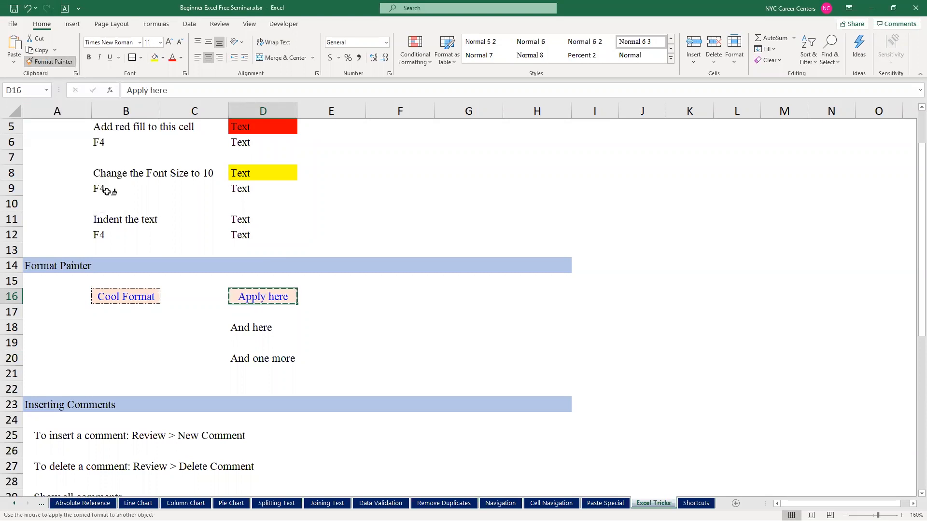
left_click(103, 219)
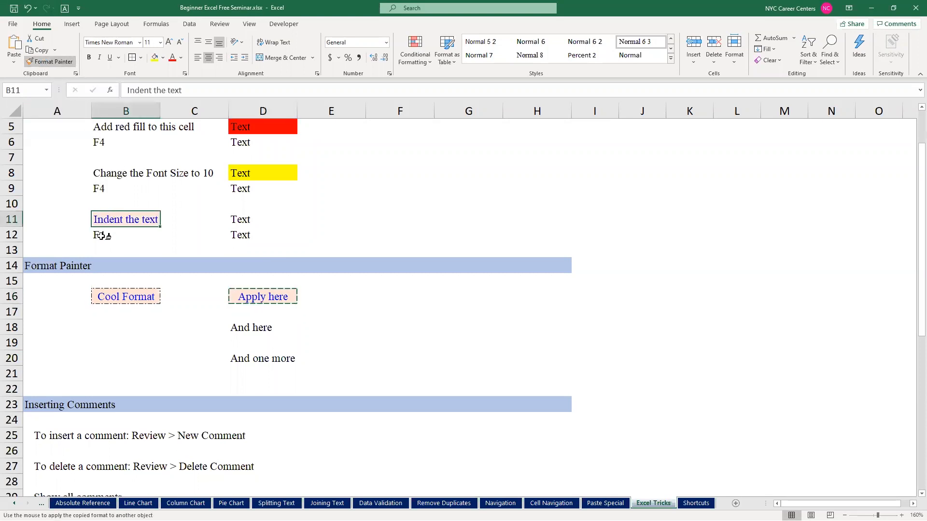
left_click(102, 235)
left_click(237, 236)
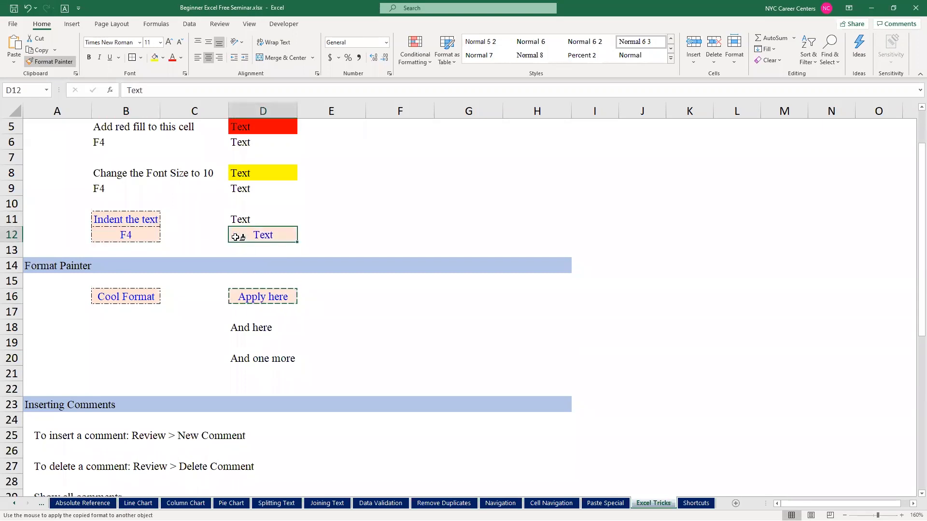
left_click(238, 220)
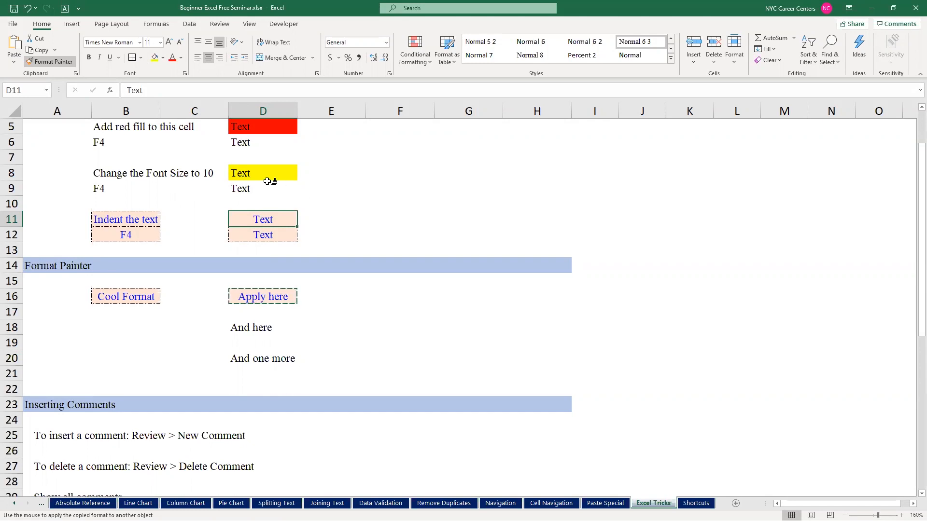
key("Escape")
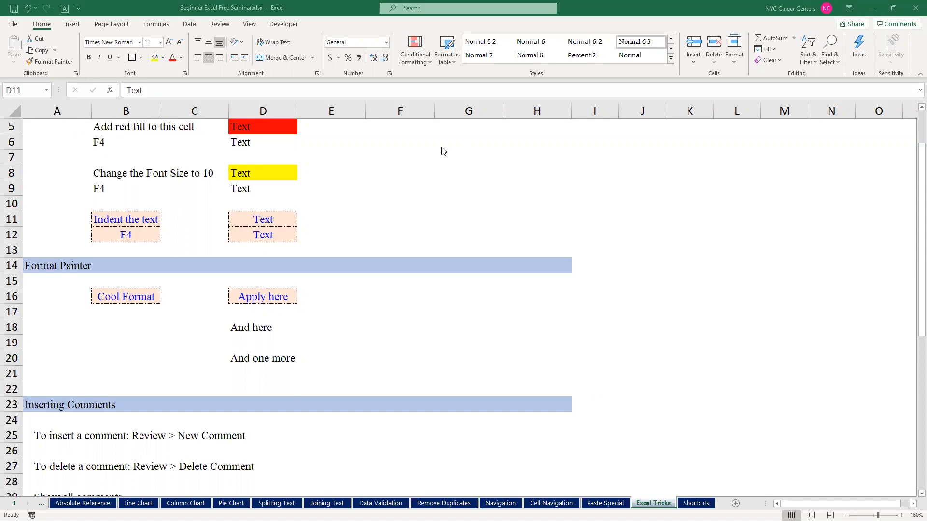
Copy the red fill formatting of D5 to the text cell D6 with Format Painter
left_click(336, 152)
key("Up")
key("Up")
key("Up")
key("Up")
key("Up")
key("Up")
key("Up")
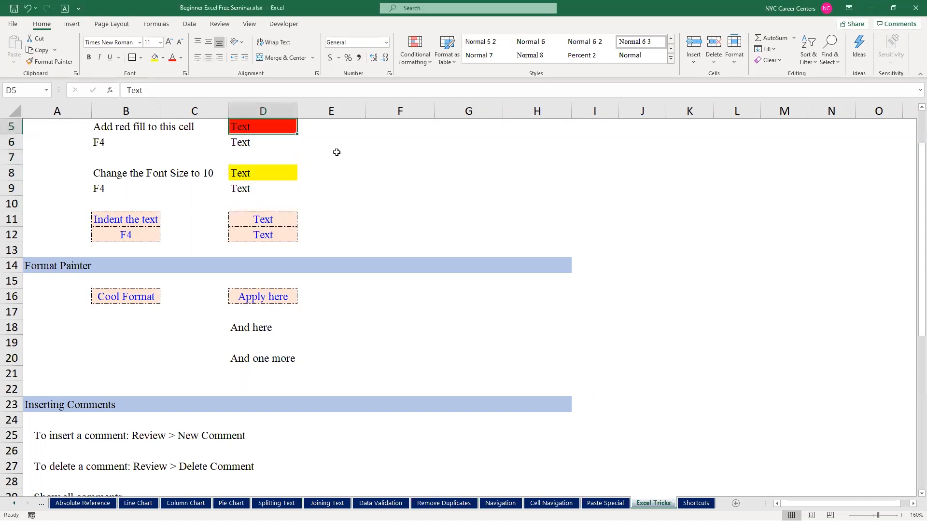
key("Down")
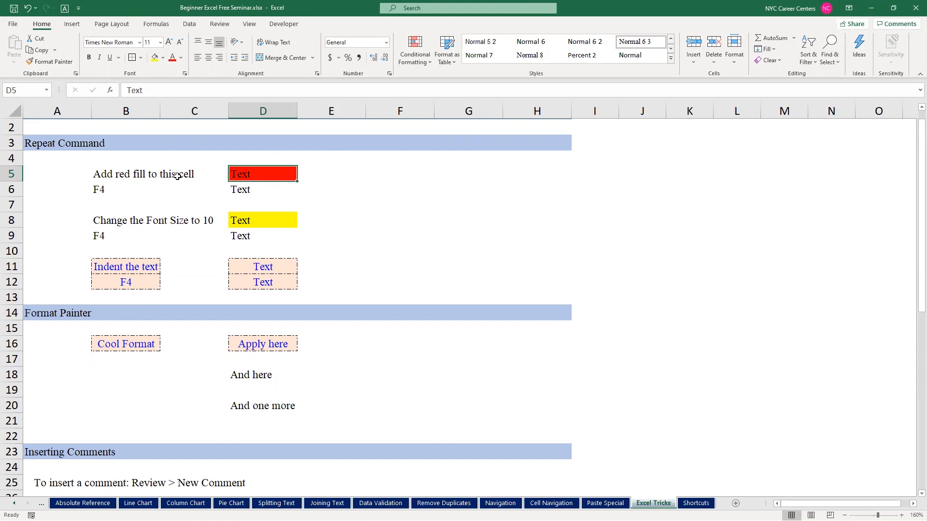
left_click(53, 62)
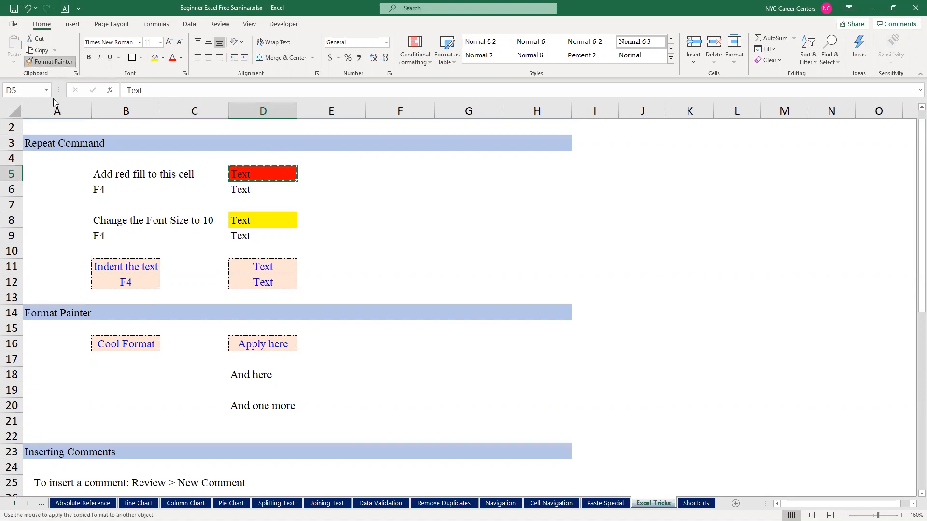
left_click(242, 193)
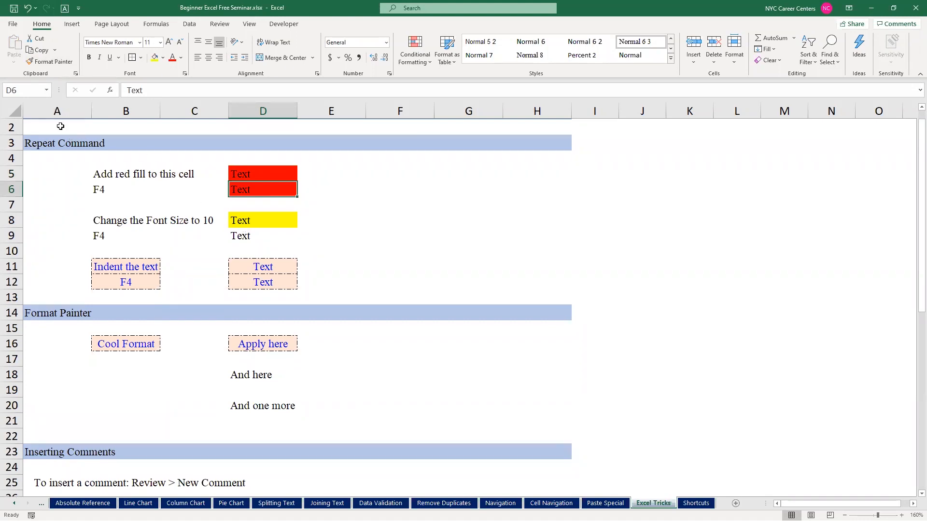
Paint the red format of D6 onto the instruction cell B5
left_click(58, 62)
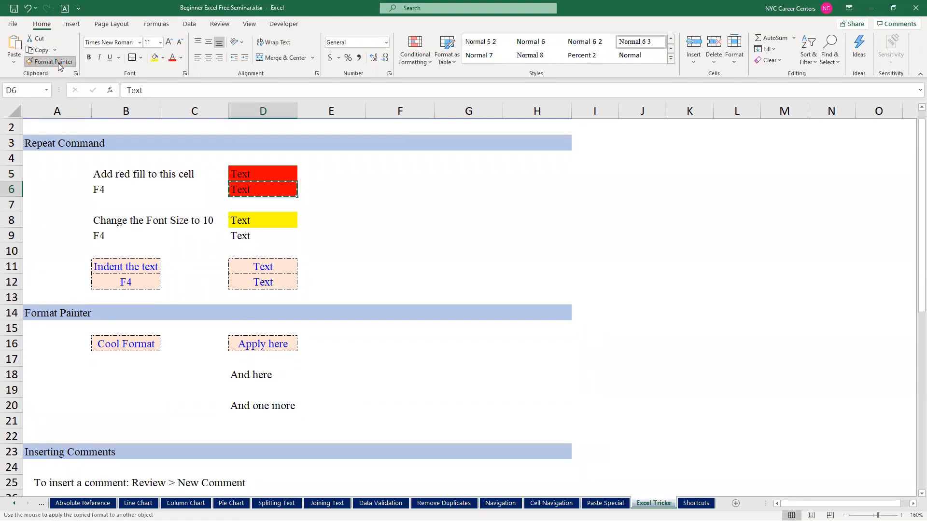
left_click(121, 171)
left_click(233, 358)
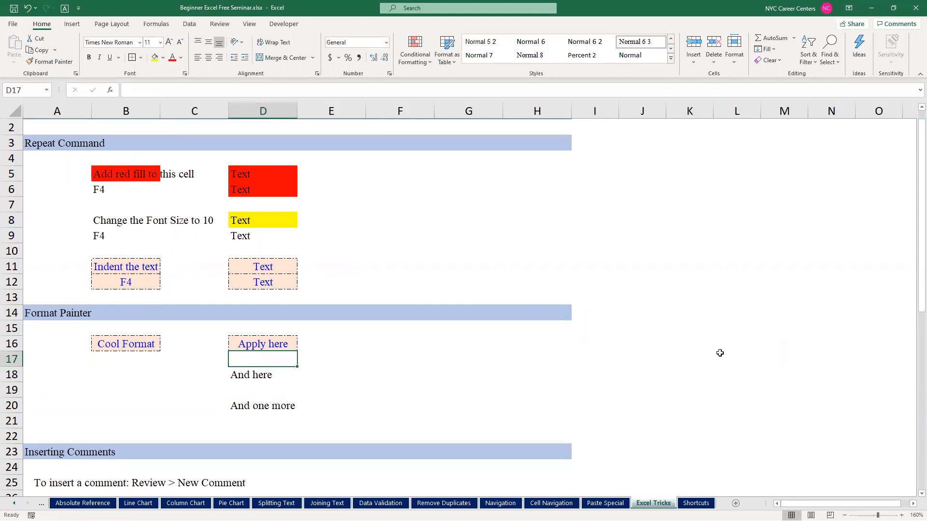
Add a note reading "This is a note" to cell E26 in the Inserting Comments section
scroll(720, 353, "down", 5)
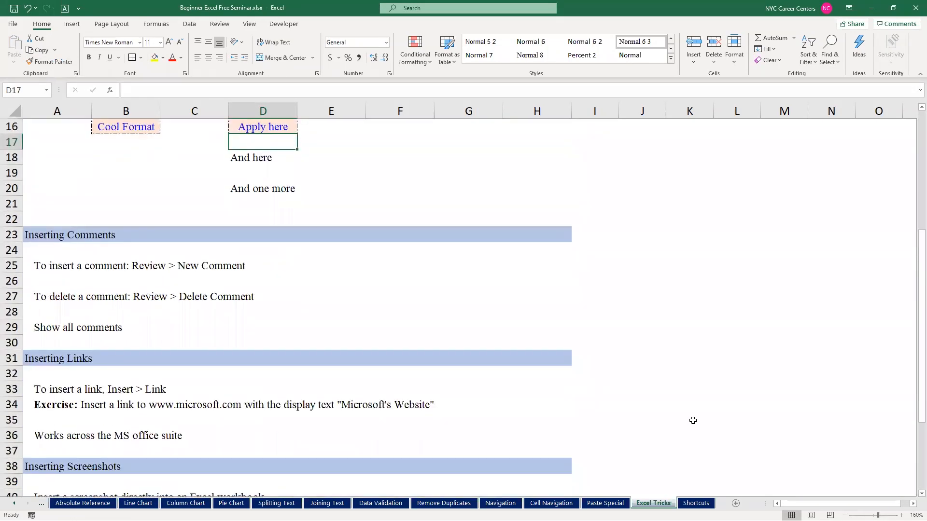
left_click(333, 283)
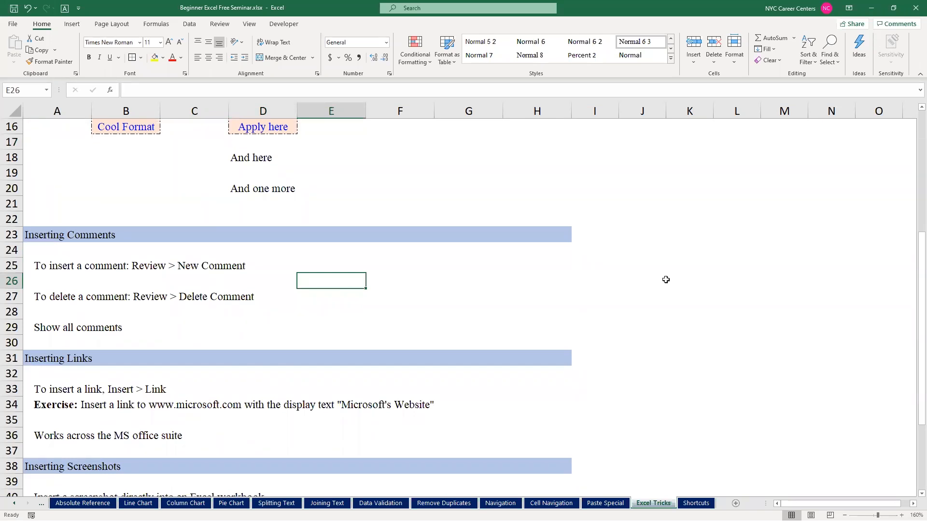
key("shift+F2")
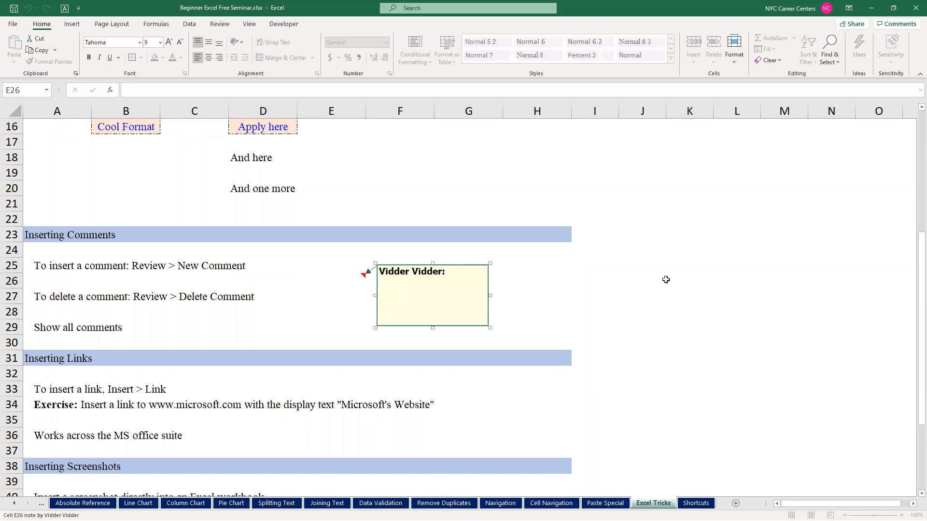
type("This is a note")
left_click(300, 321)
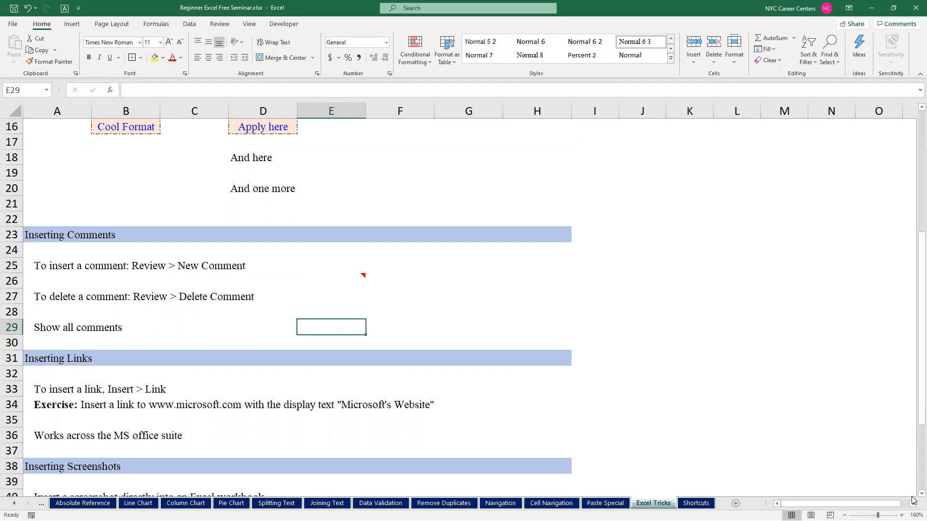
Review the PC shortcuts for copying, printing and opening a new workbook on the Shortcuts sheet
scroll(912, 499, "down", 1)
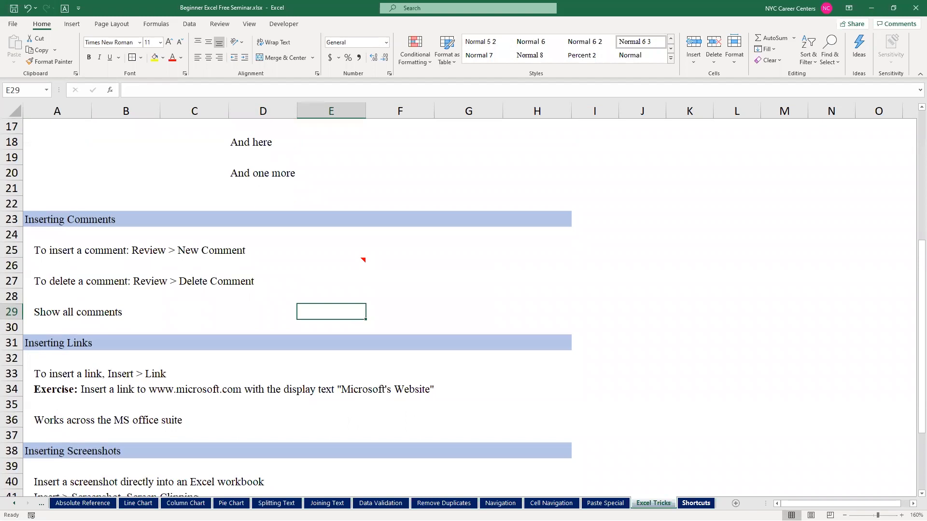
left_click(696, 503)
left_click(170, 242)
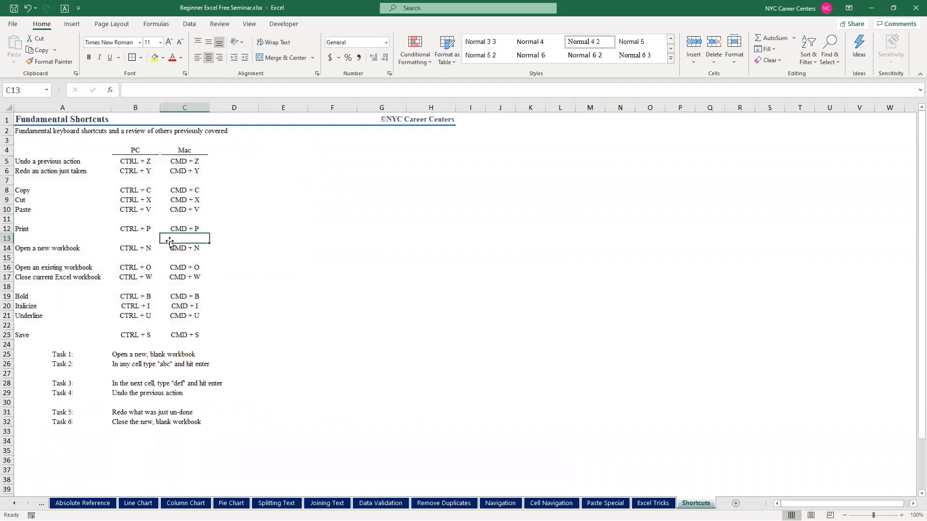
left_click(146, 186)
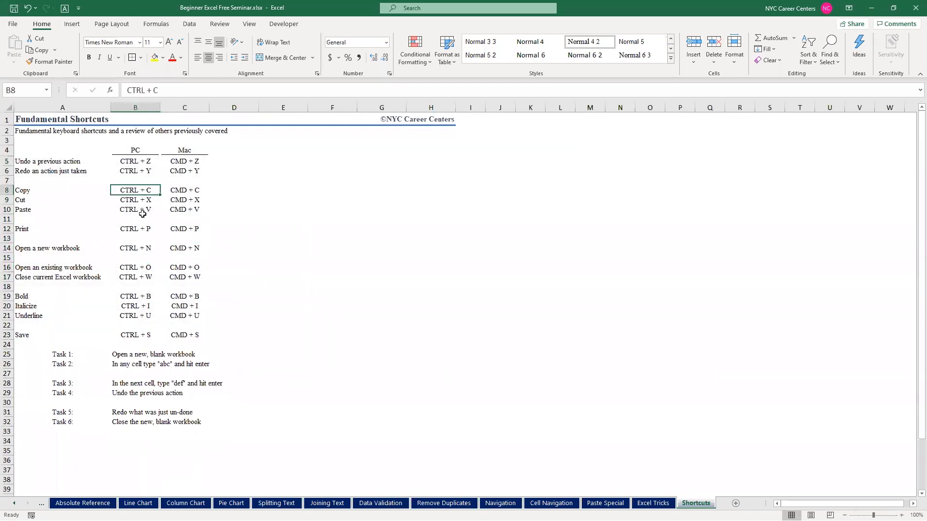
left_click(134, 231)
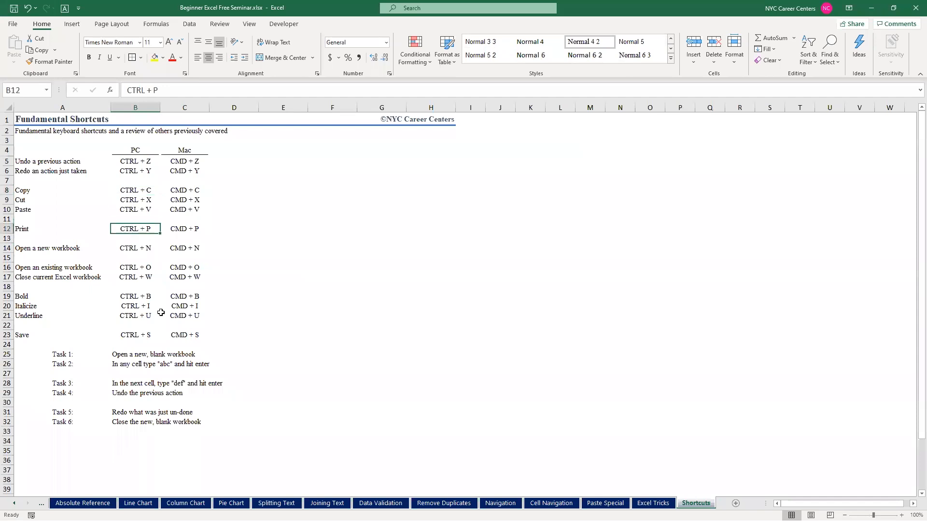
left_click(136, 249)
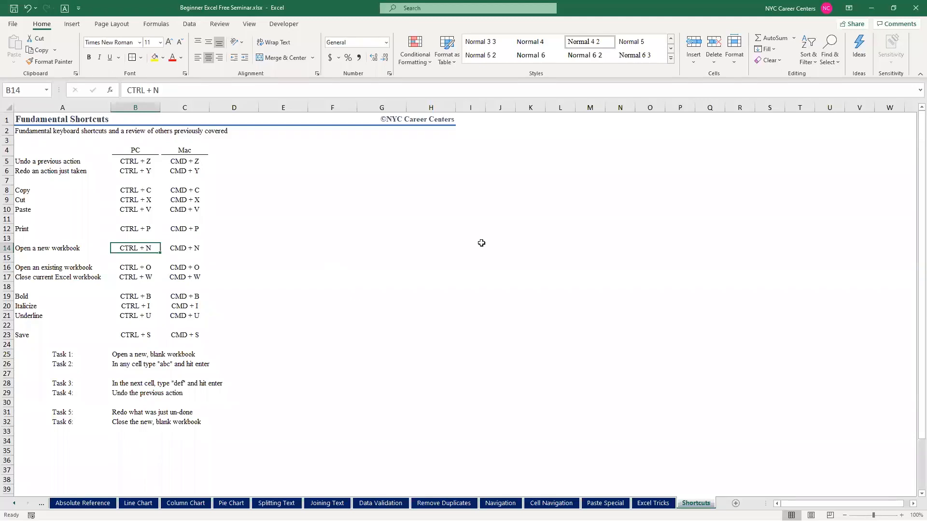
Show the Open page with the recent workbooks and return to the Shortcuts sheet without opening a file
left_click(501, 241)
left_click(331, 250)
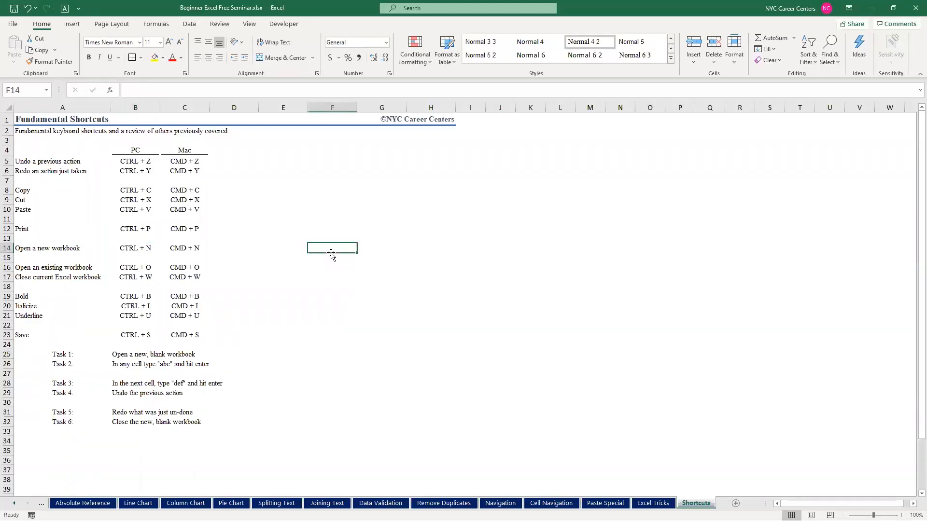
key("ctrl+o")
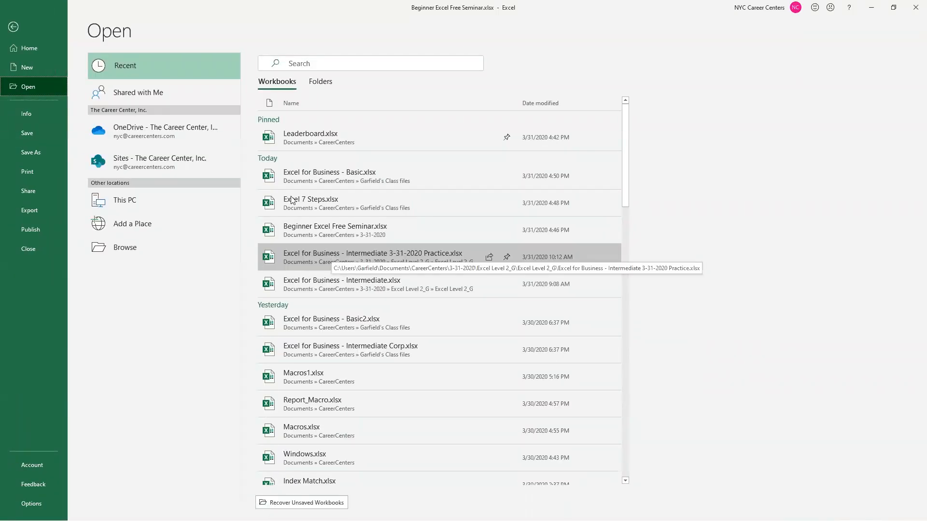
left_click(13, 29)
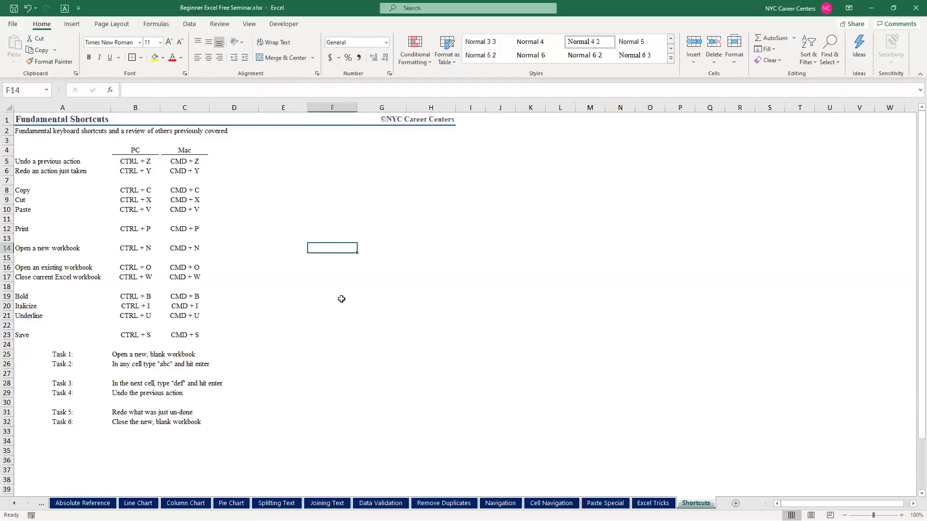
Review the bold, italicize, underline and save shortcuts in B19:B23, and go back to the Excel Tricks sheet
left_click_drag(129, 298, 138, 317)
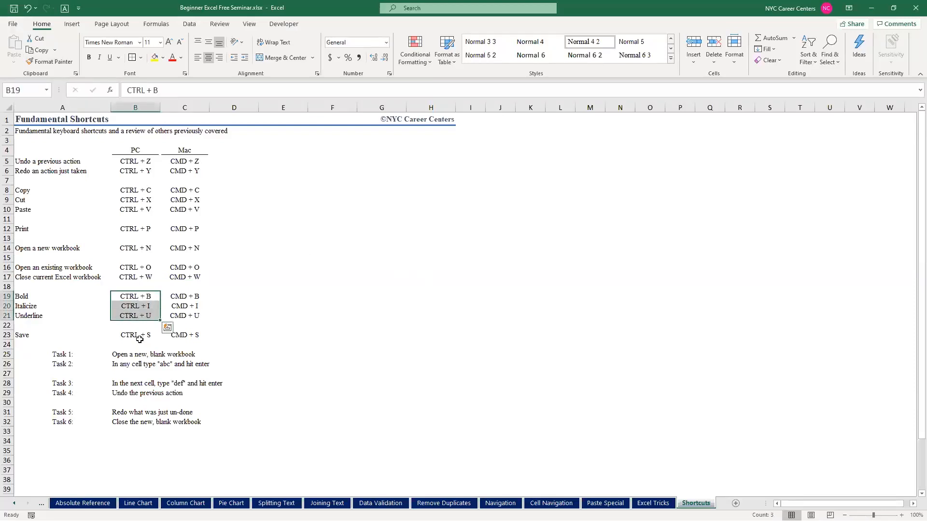
left_click(140, 338)
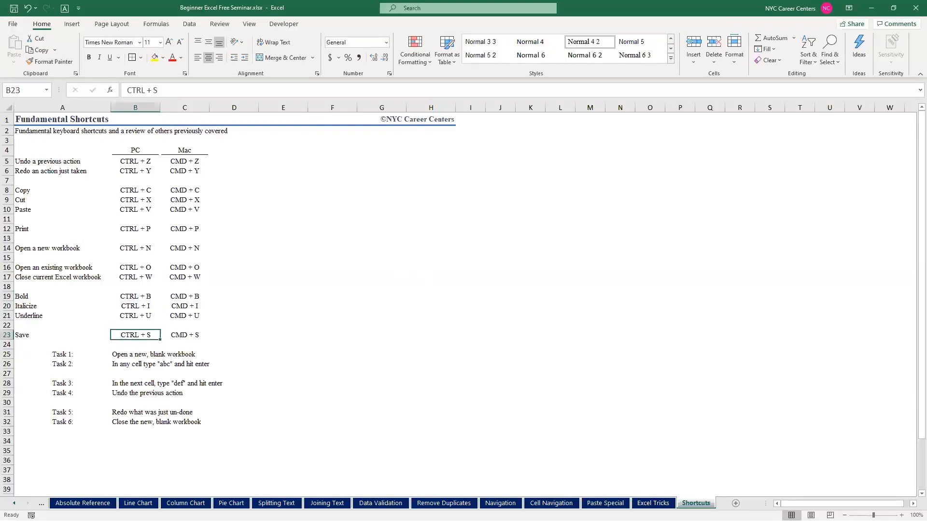
left_click(14, 504)
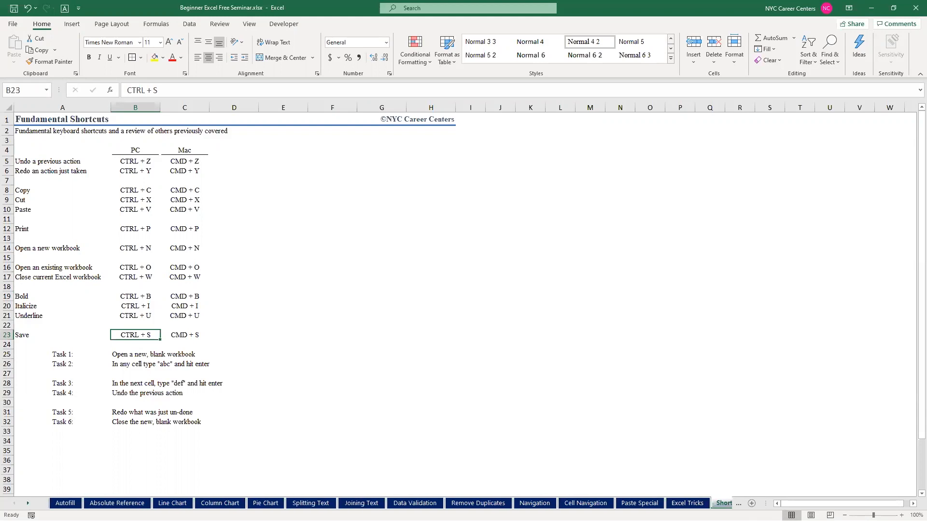
left_click(685, 503)
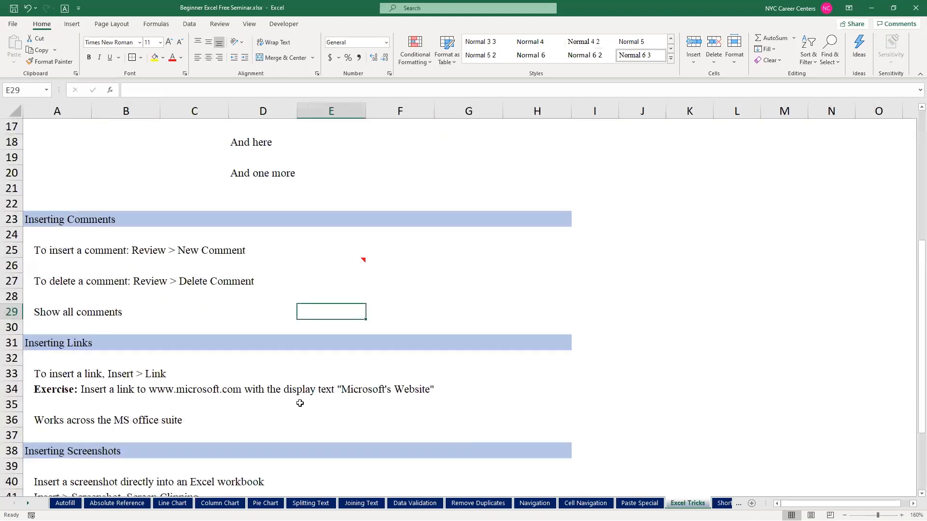
Enter the text Google in cell E36 of the Inserting Links section
left_click_drag(913, 272, 913, 344)
left_click(310, 306)
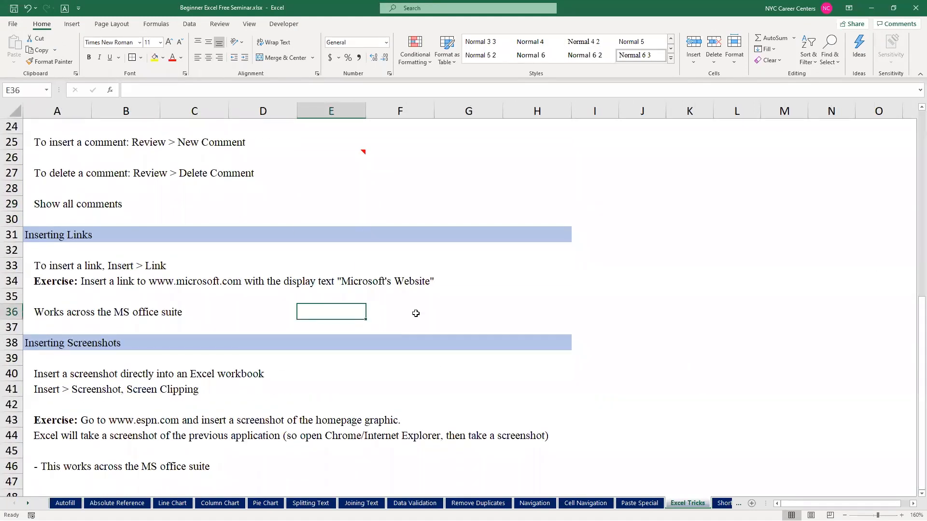
type("Google")
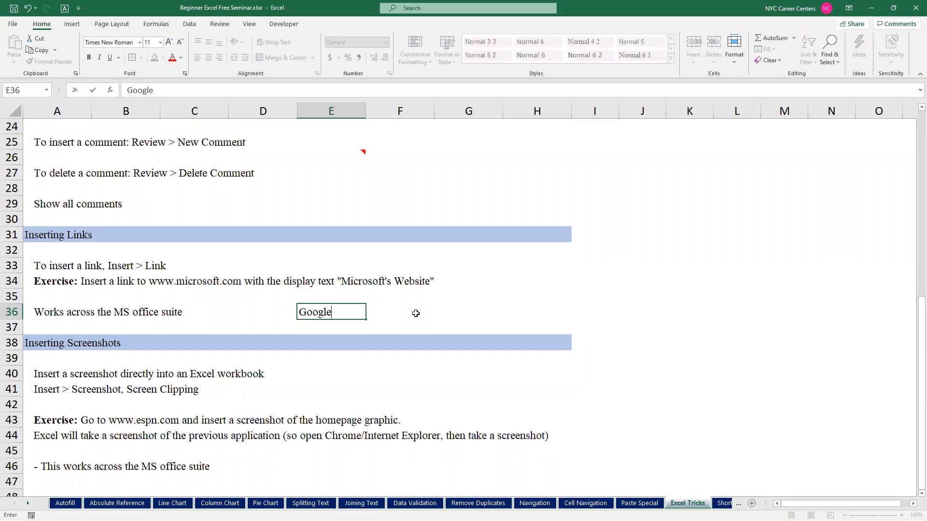
key("Return")
key("Up")
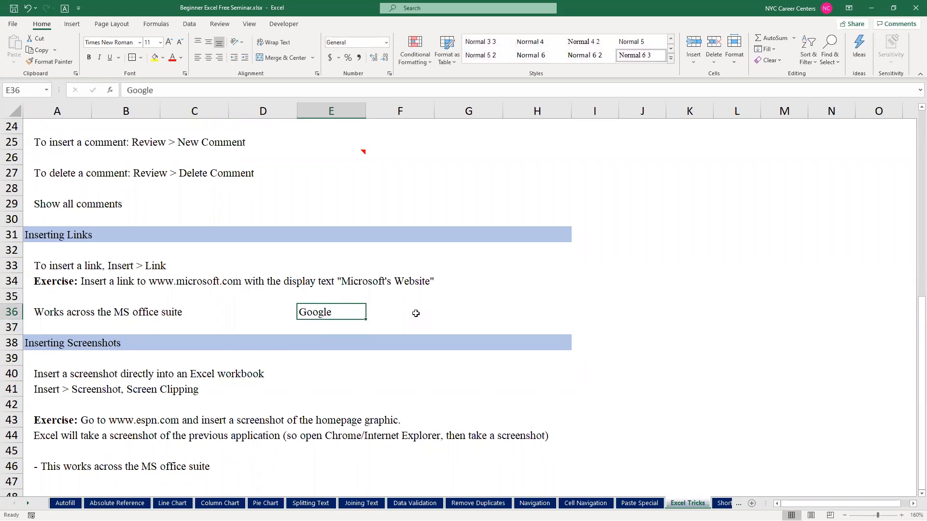
key("ctrl+k")
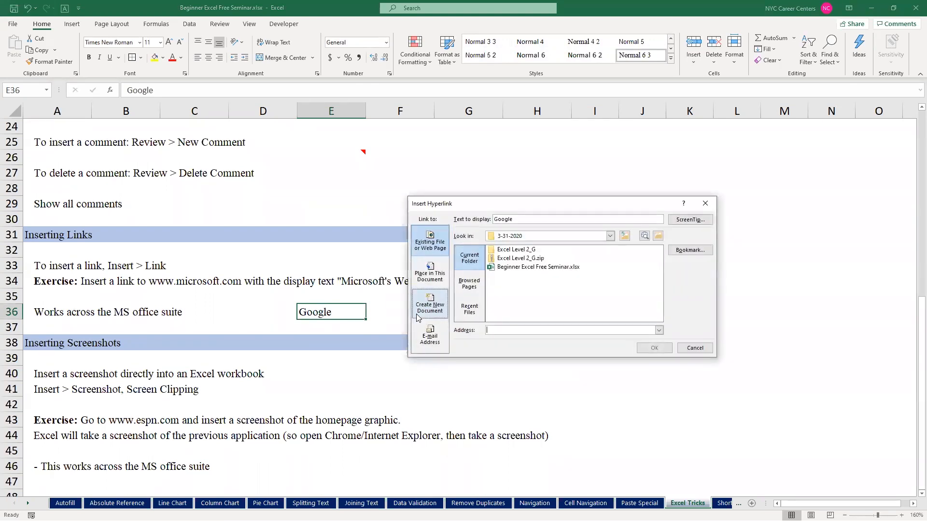
type("www.googl")
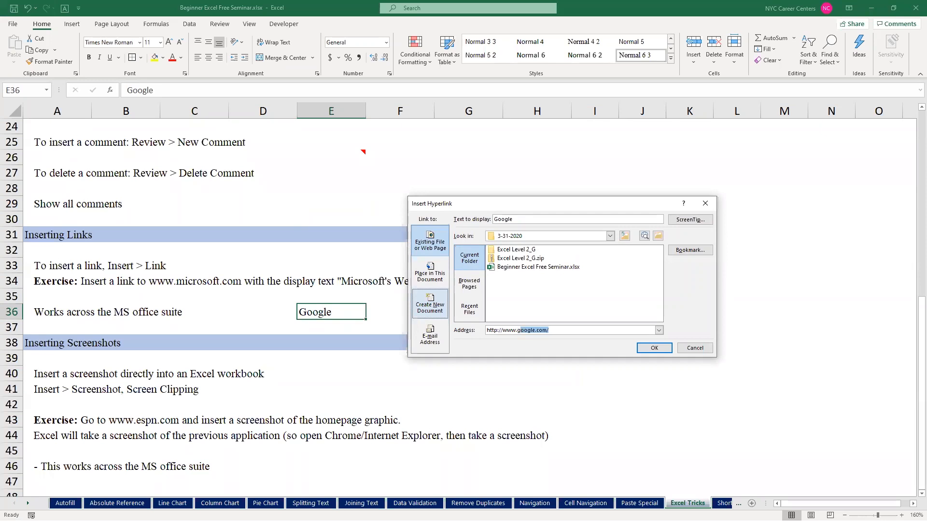
type("e.com/")
key("Return")
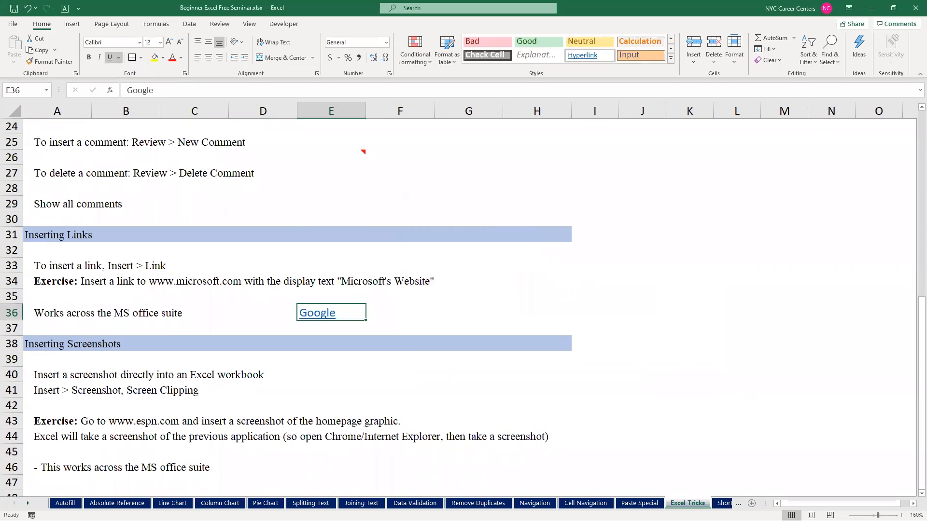
Follow the Google link in E36 to the browser and show the image search results for cats
left_click(319, 315)
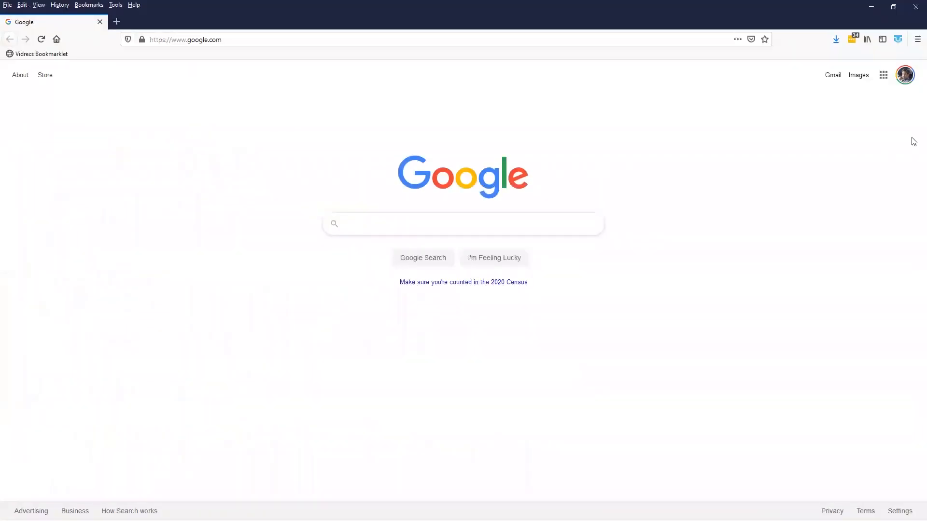
left_click(871, 8)
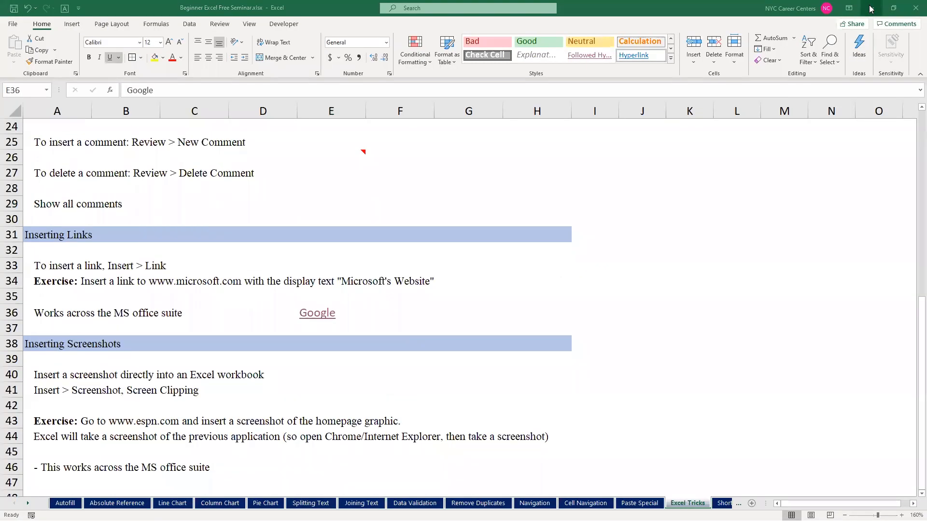
key("alt+Tab")
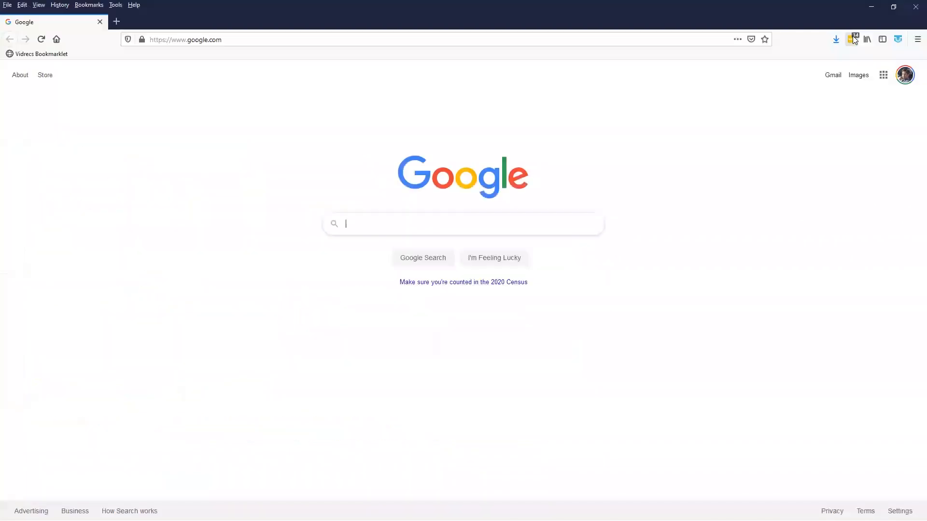
type("ca")
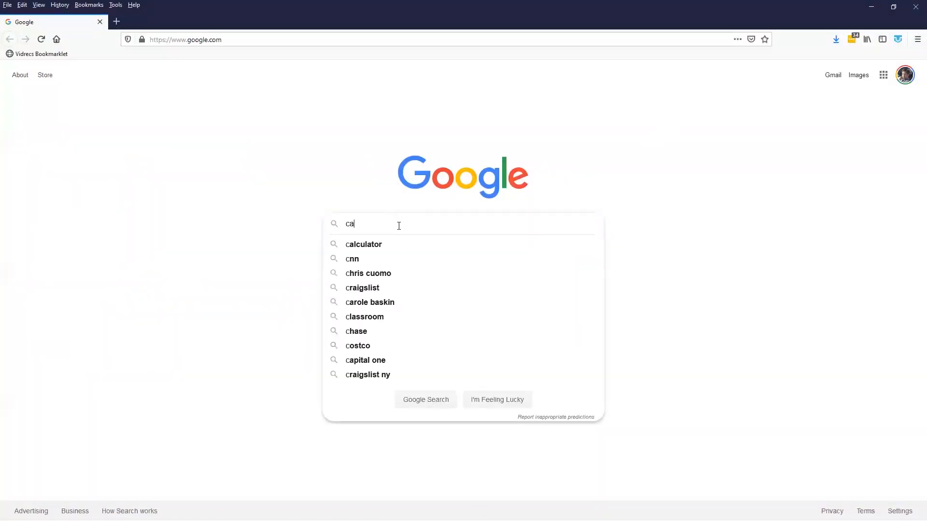
type("tas")
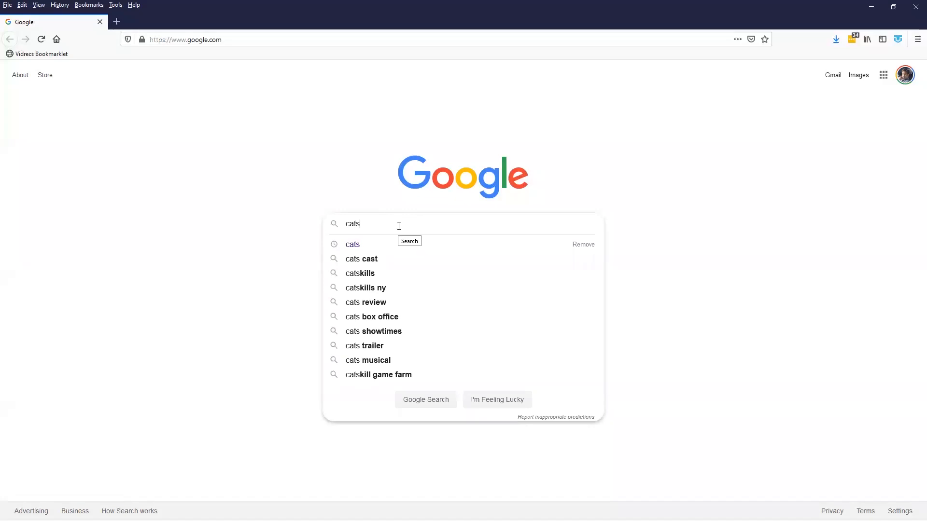
key("Return")
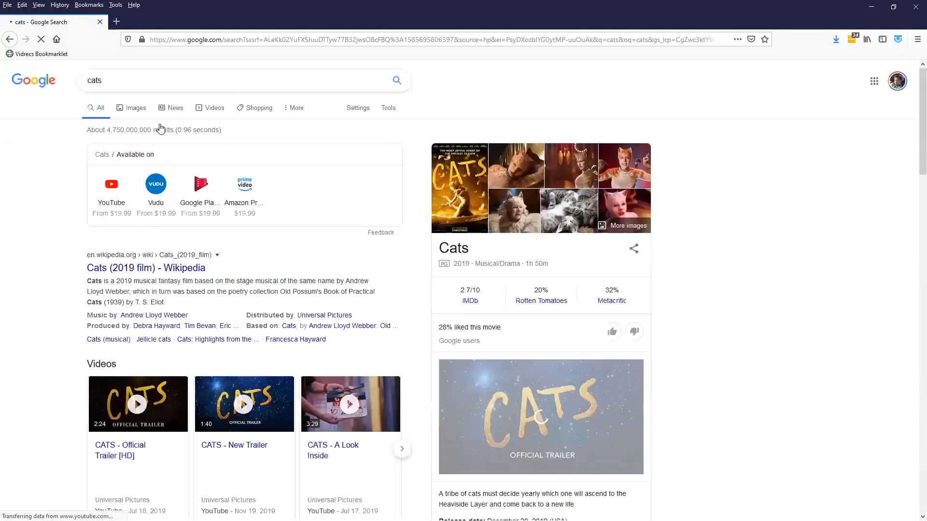
left_click(139, 110)
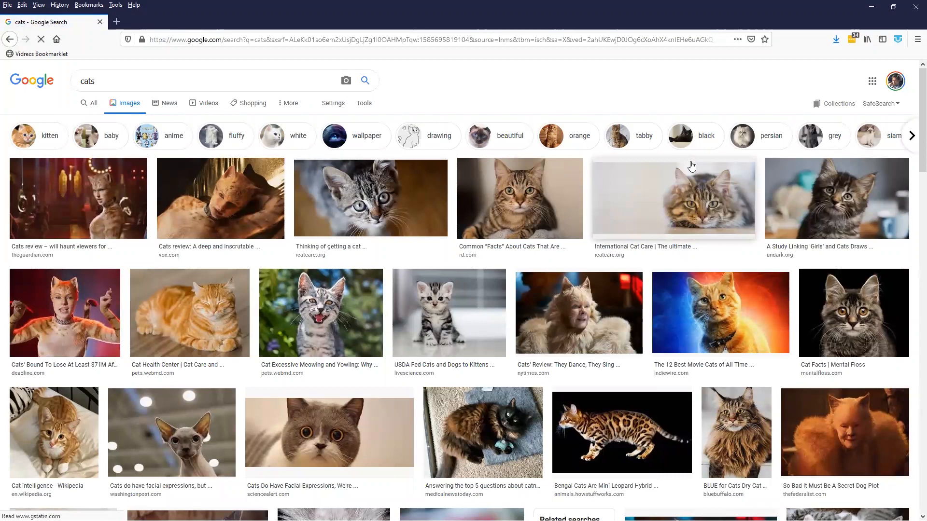
Return to the Excel workbook and insert a screen clipping of the kitten photo in the first row of the image results
key("alt+Tab")
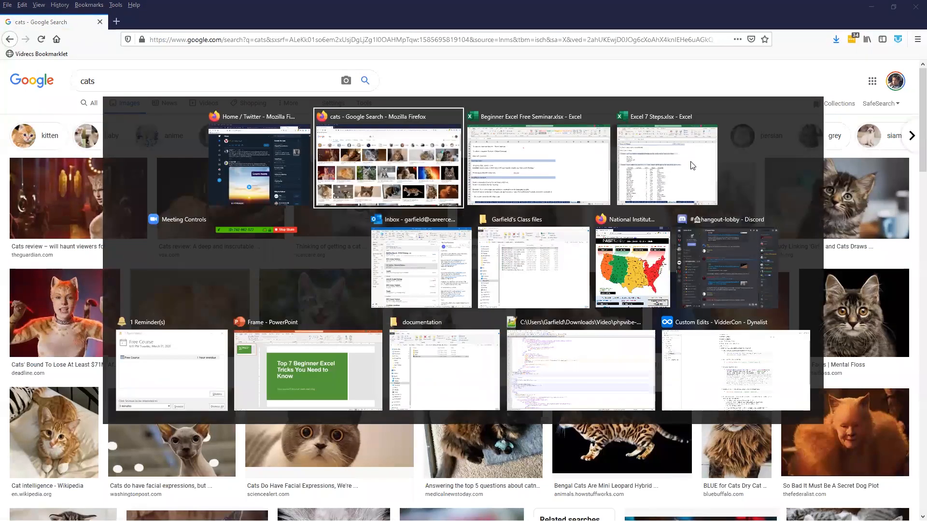
key("alt+Tab")
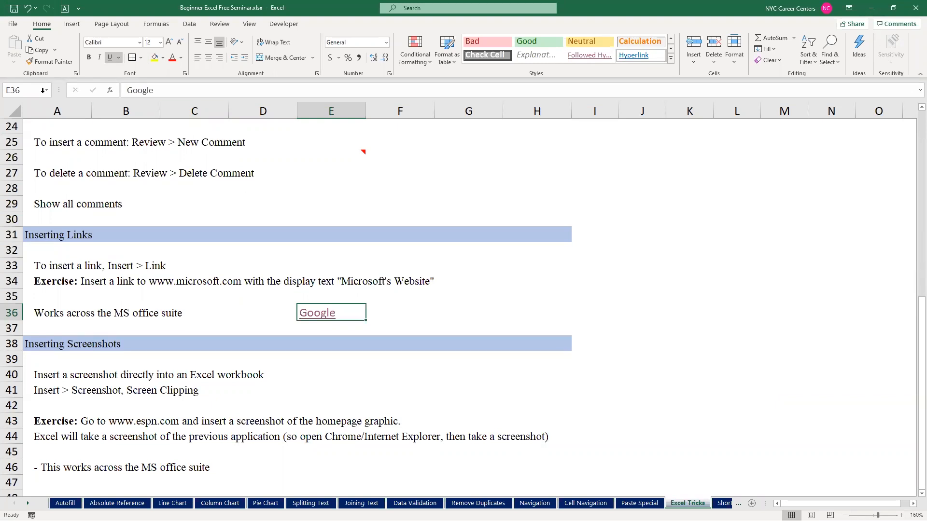
left_click(73, 26)
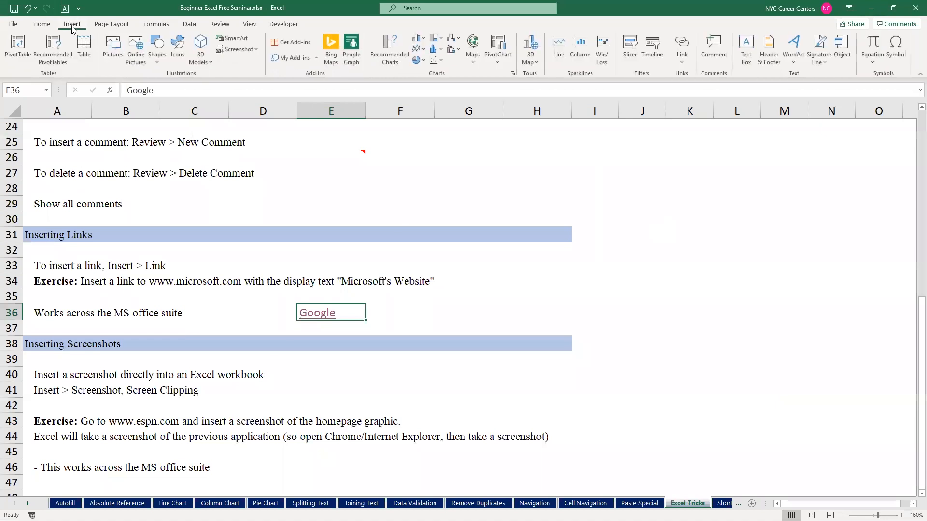
left_click(258, 49)
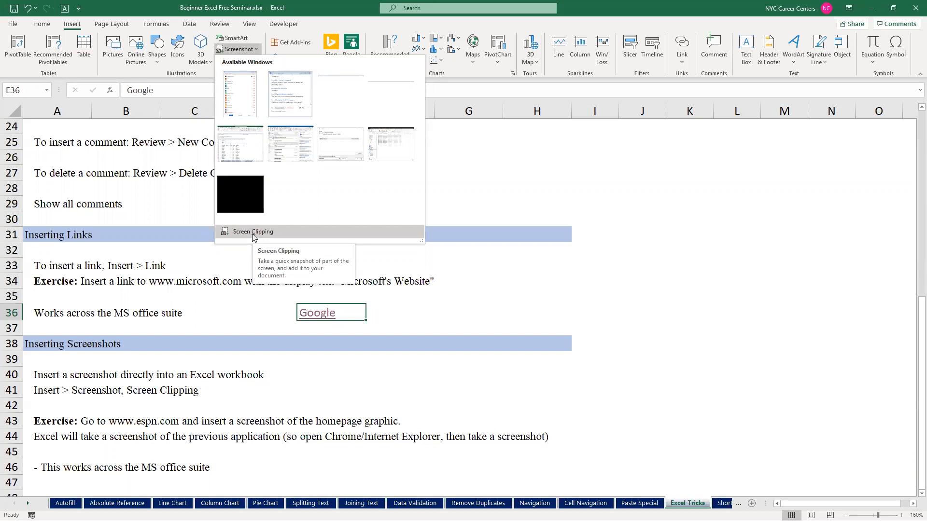
left_click(252, 232)
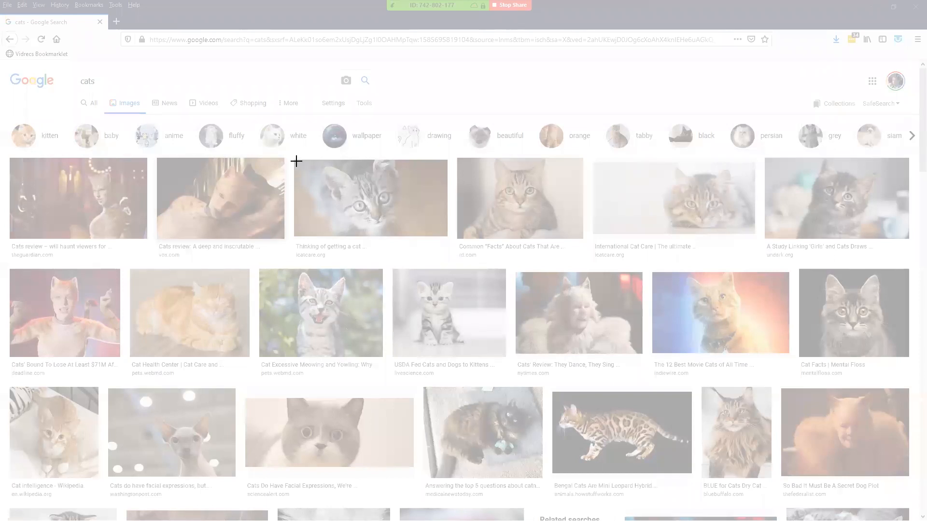
left_click_drag(296, 158, 445, 234)
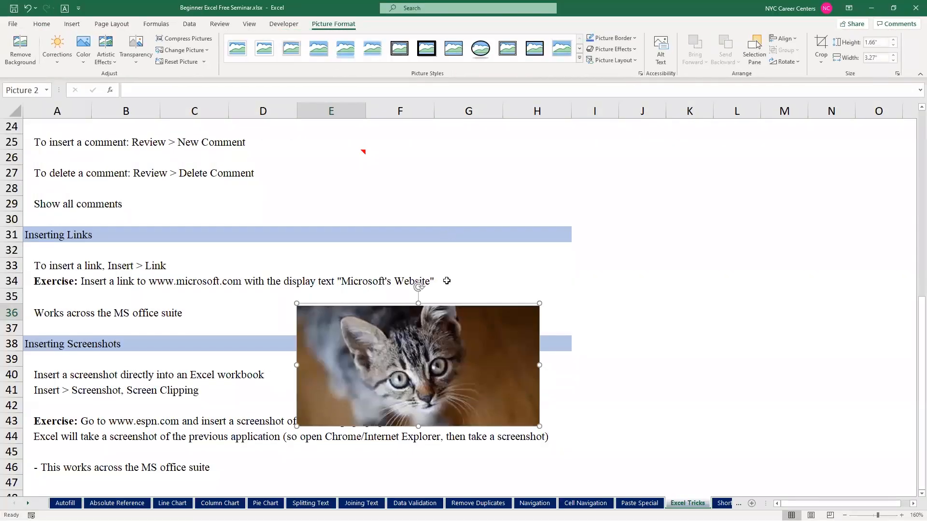
Move the kitten picture around the sheet and leave it over columns F to I, beside the Google link
left_click_drag(451, 345, 580, 196)
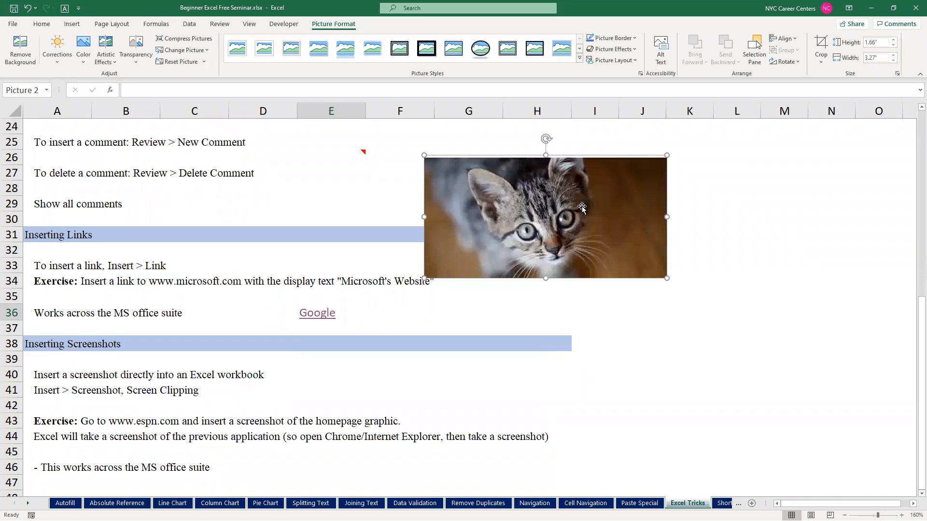
left_click(298, 247)
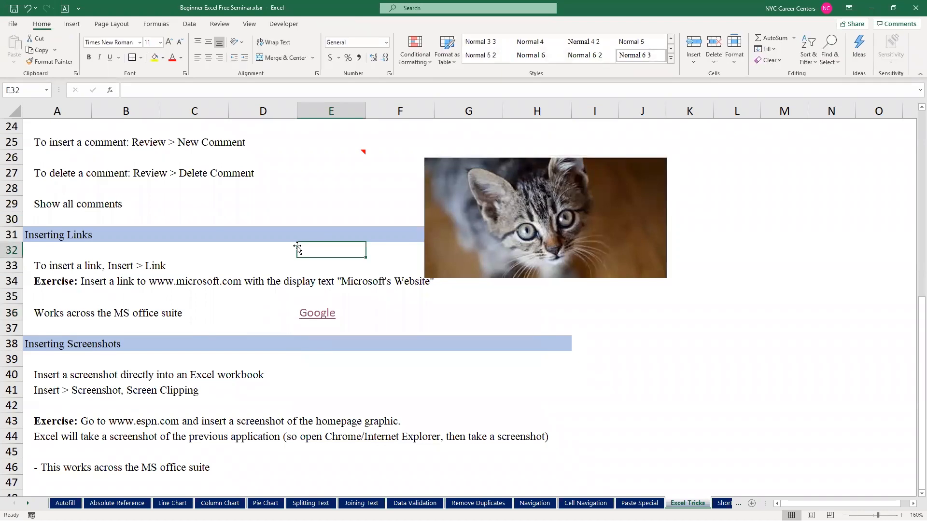
left_click(216, 264)
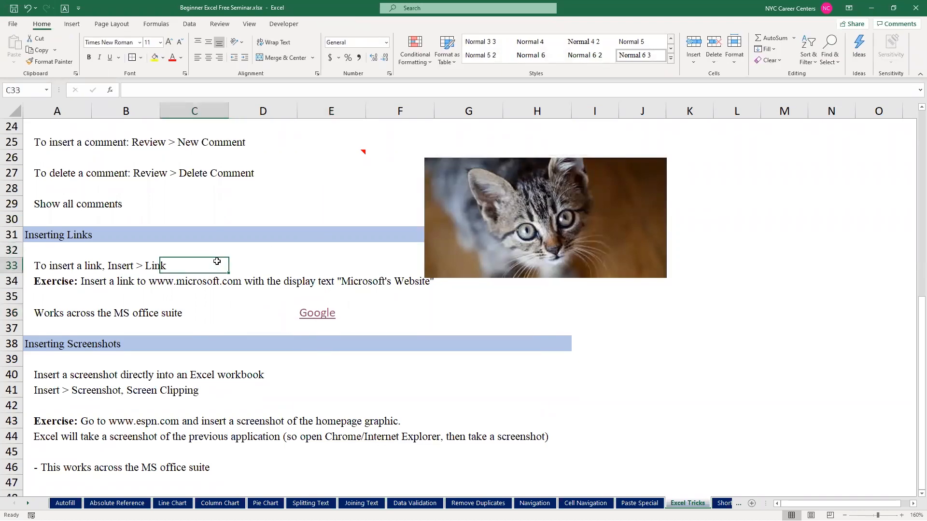
left_click_drag(518, 217, 263, 192)
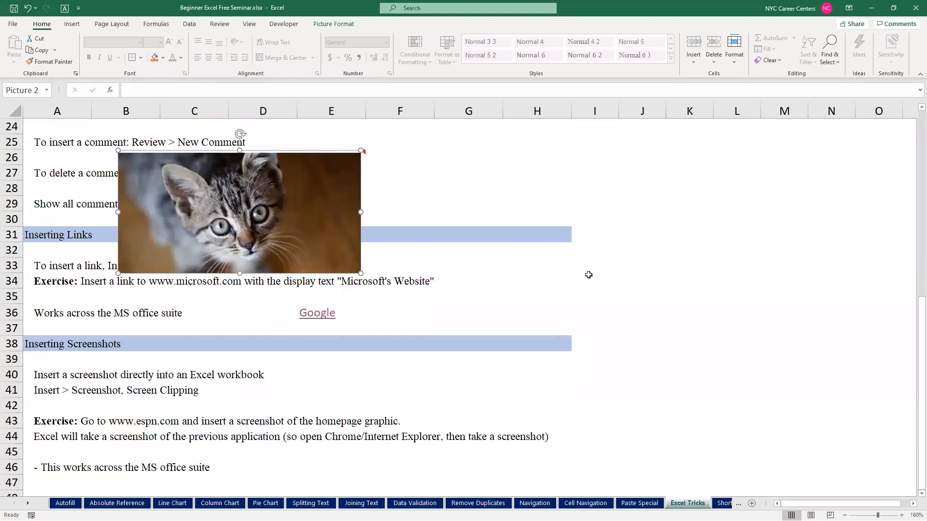
left_click_drag(304, 160, 538, 219)
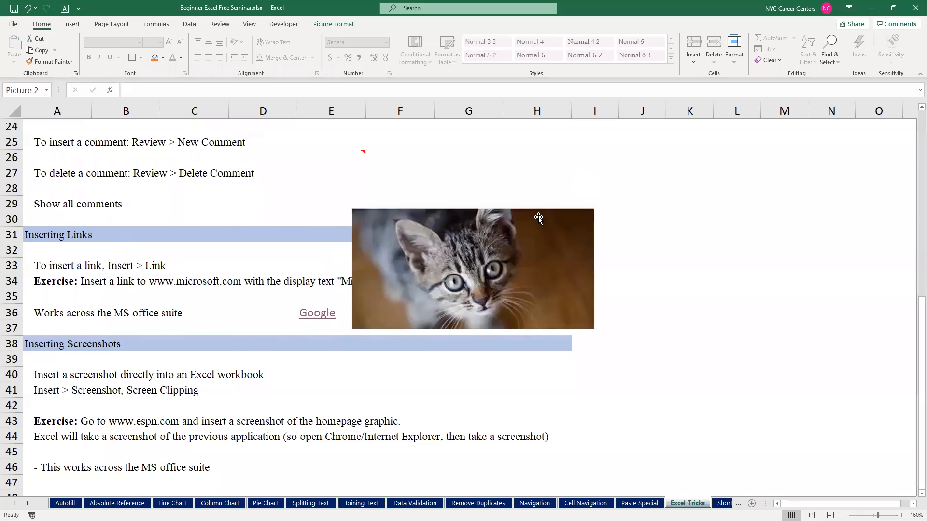
Go back through the Shortcuts and Paste Special sheets to the Cell Navigation sheet
left_click(658, 504)
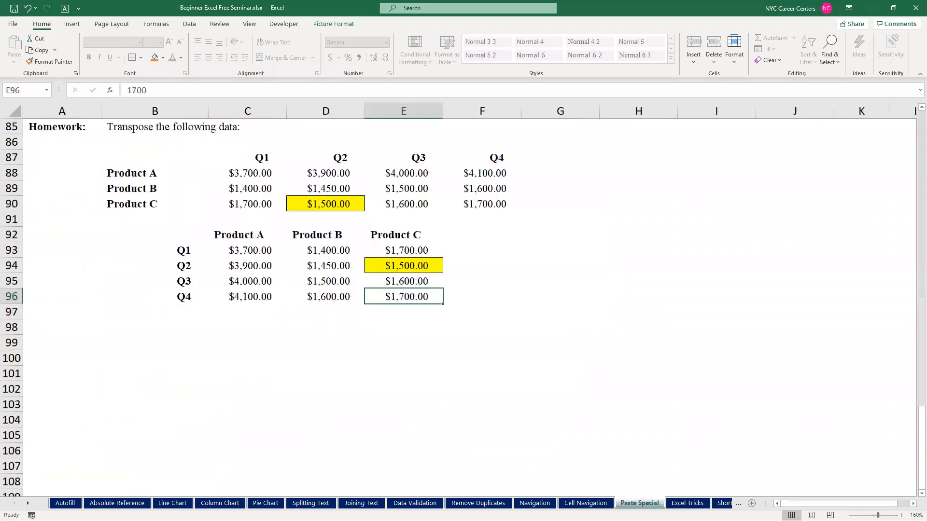
left_click(687, 503)
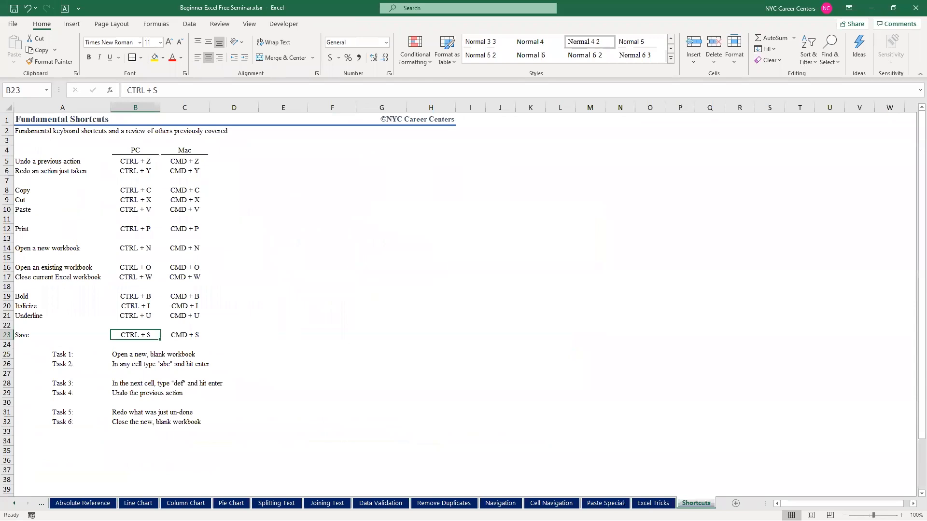
left_click(654, 504)
left_click(605, 504)
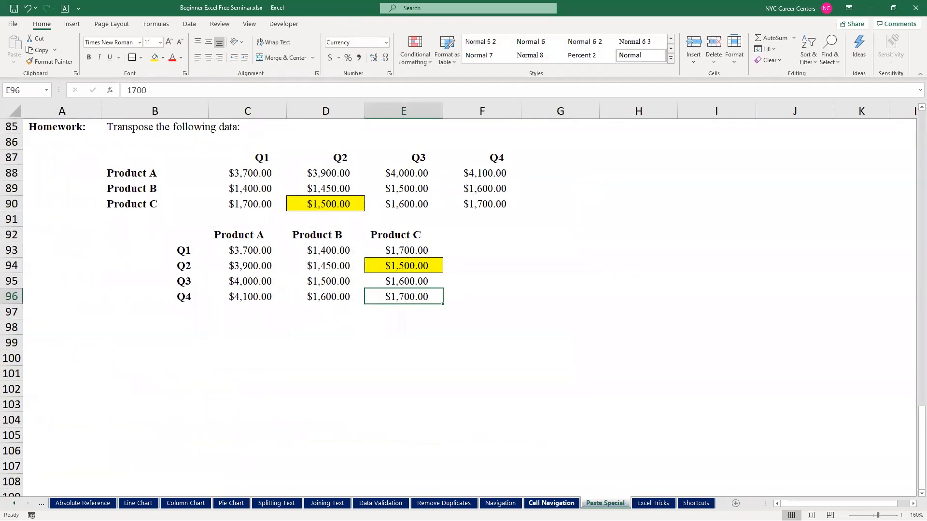
left_click(552, 504)
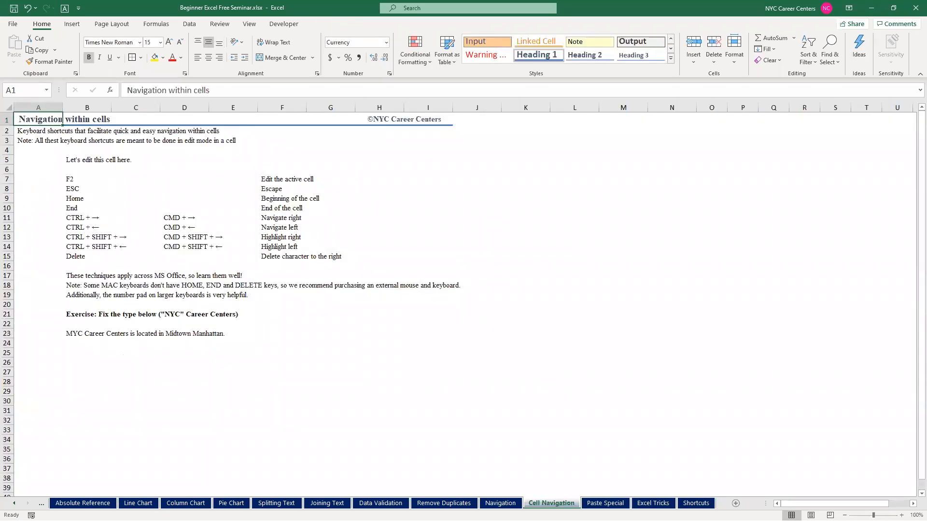
Magnify the Cell Navigation sheet to 190% and show its shortcut list from column A onward
left_click(189, 278)
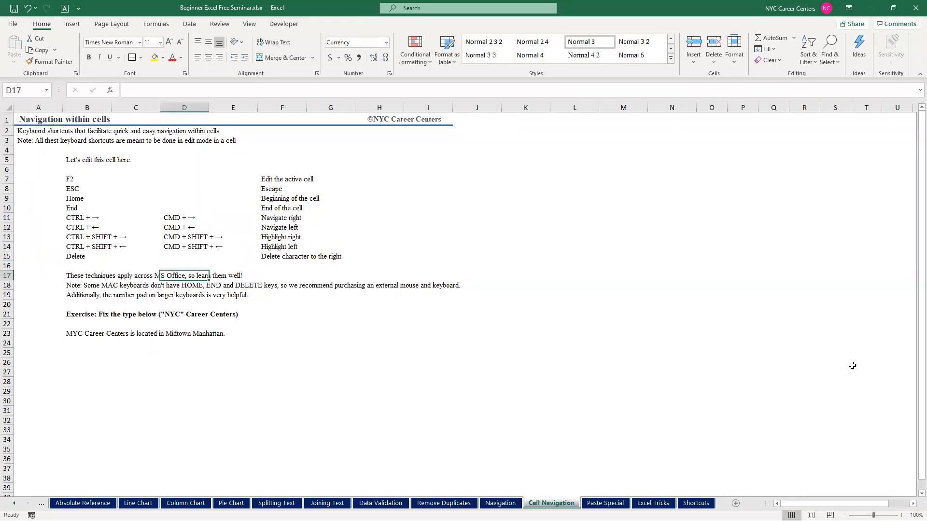
left_click(901, 516)
left_click(902, 516)
left_click(902, 515)
left_click(901, 516)
left_click(902, 515)
left_click(902, 515)
left_click(902, 515)
left_click(902, 516)
left_click(901, 515)
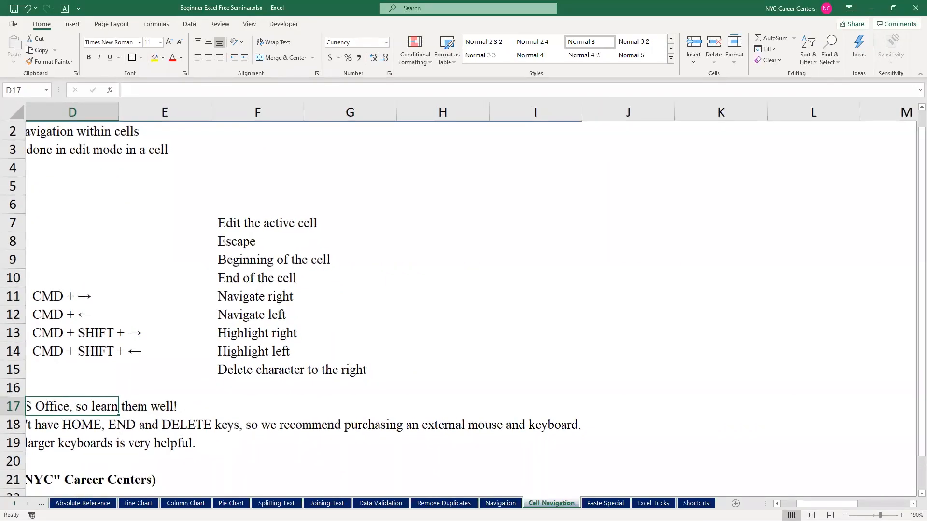
scroll(915, 463, "down", 1)
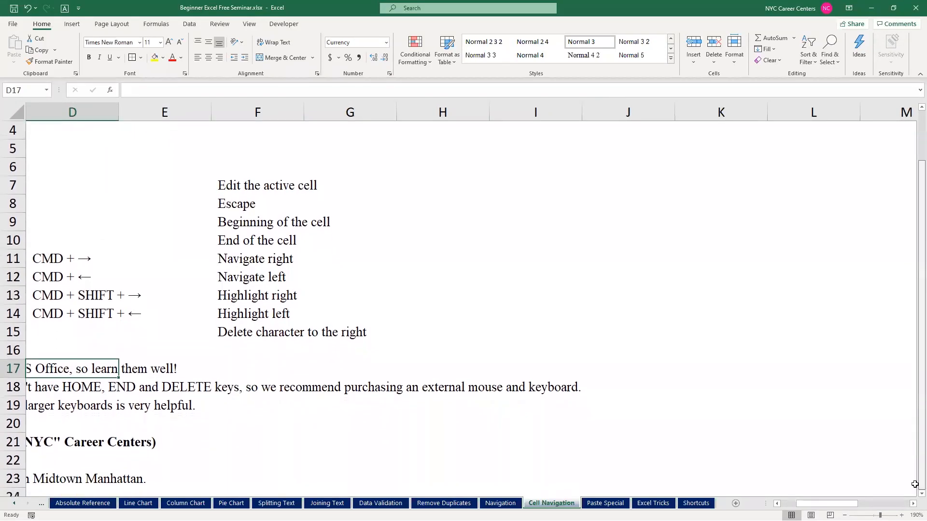
left_click_drag(828, 503, 736, 504)
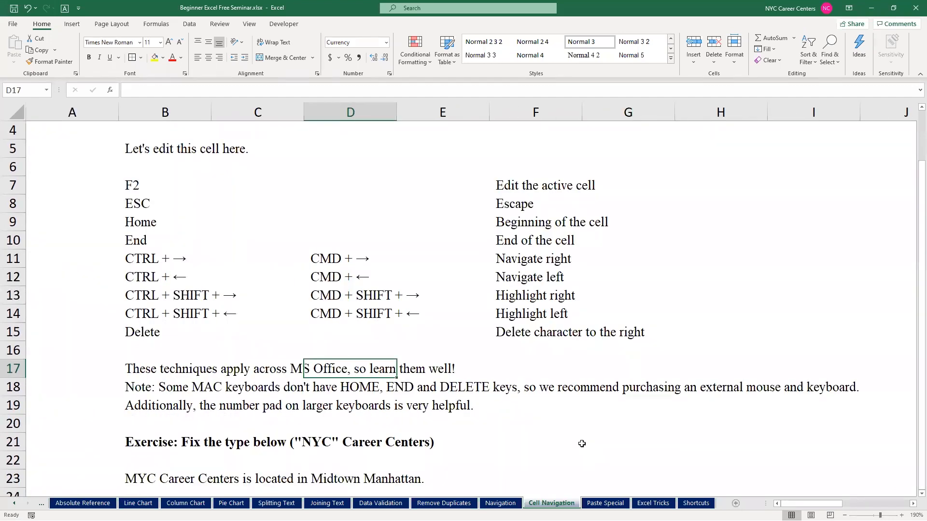
Edit cell B17, extend a word-by-word selection rightward starting at "across", and leave the cell without changing its text
left_click(136, 374)
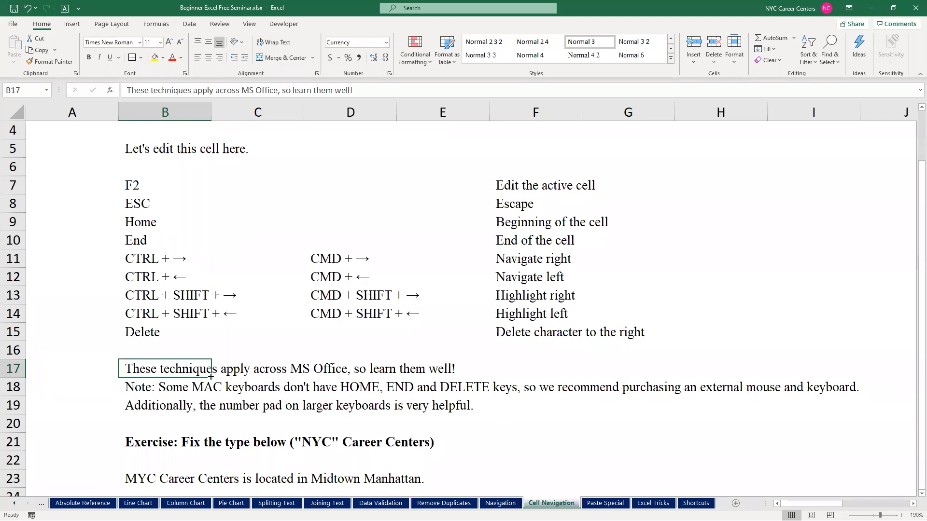
key("F2")
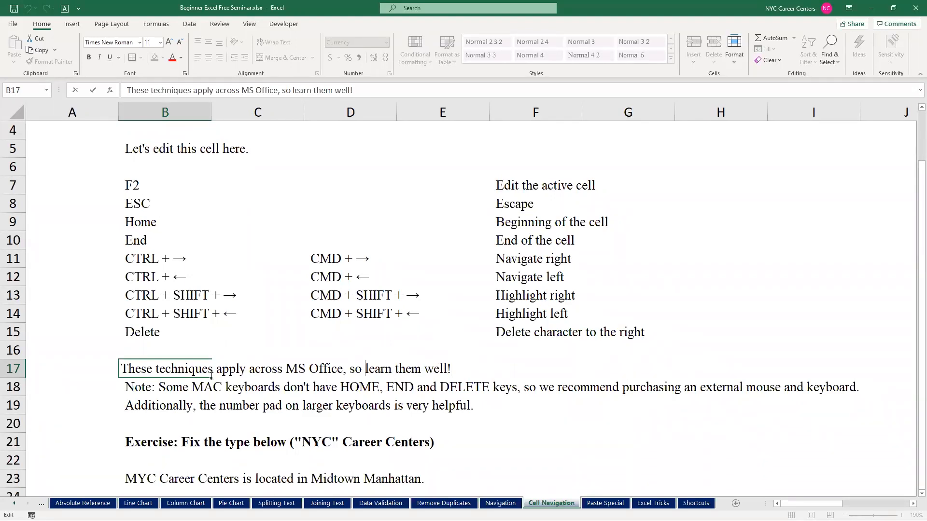
key("ctrl+Left")
key("ctrl+shift+Right")
key("ctrl+shift+Right")
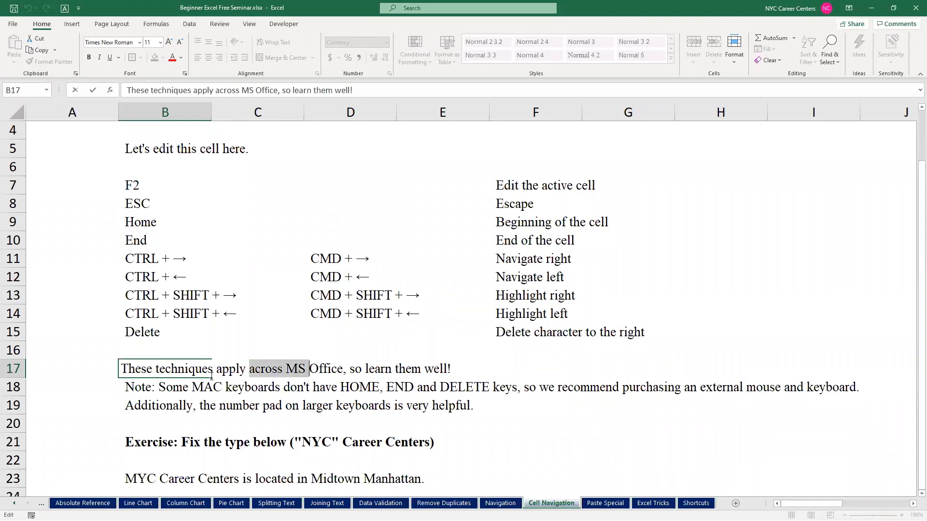
key("ctrl+shift+Right")
key("ctrl+shift+Right")
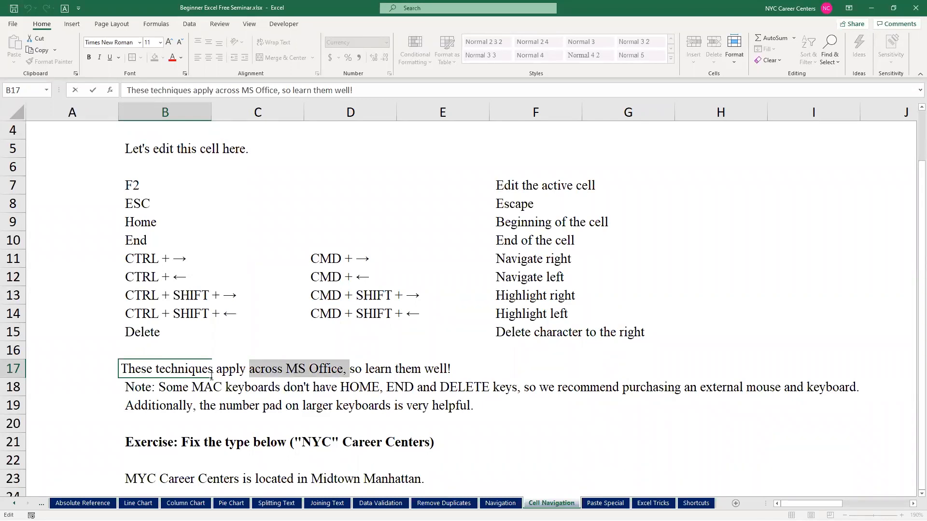
key("ctrl+shift+Right")
key("Escape")
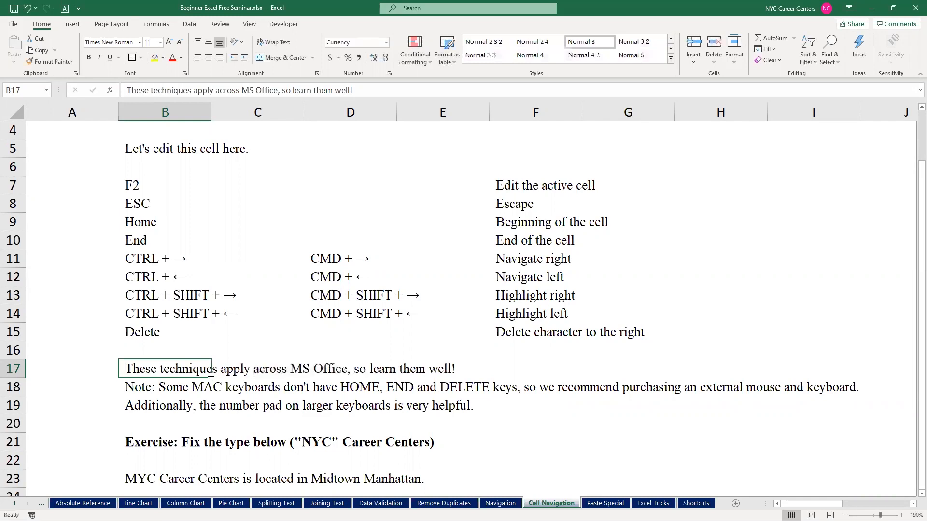
key("Up")
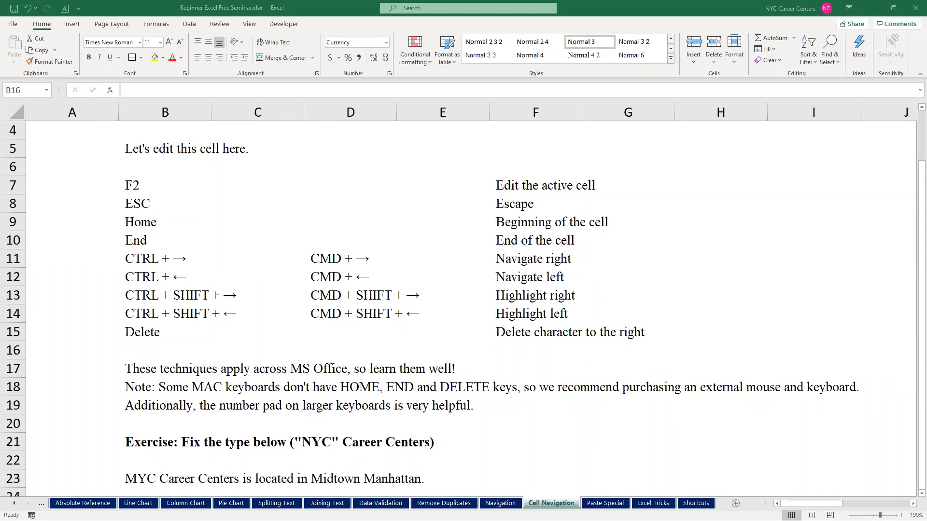
Go through the Shortcuts and Line Chart sheets to the Pie Chart sheet
left_click(277, 255)
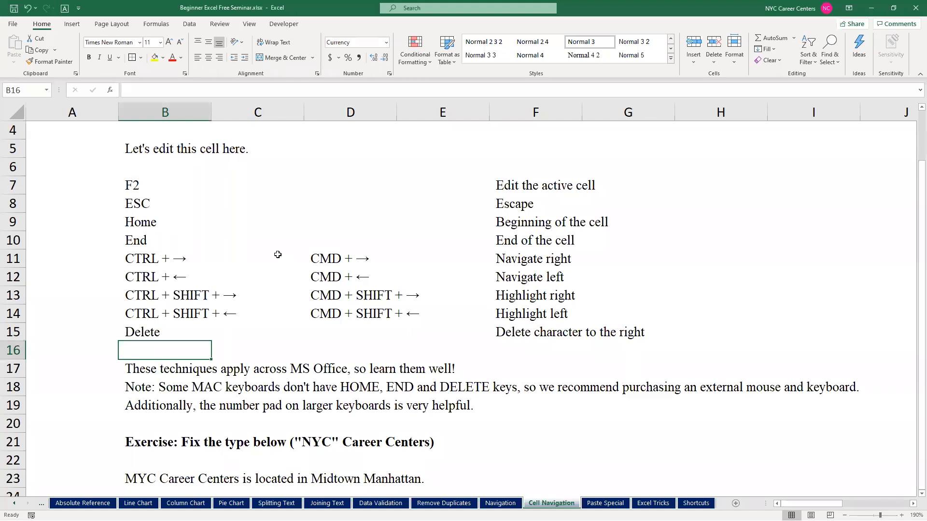
key("Left")
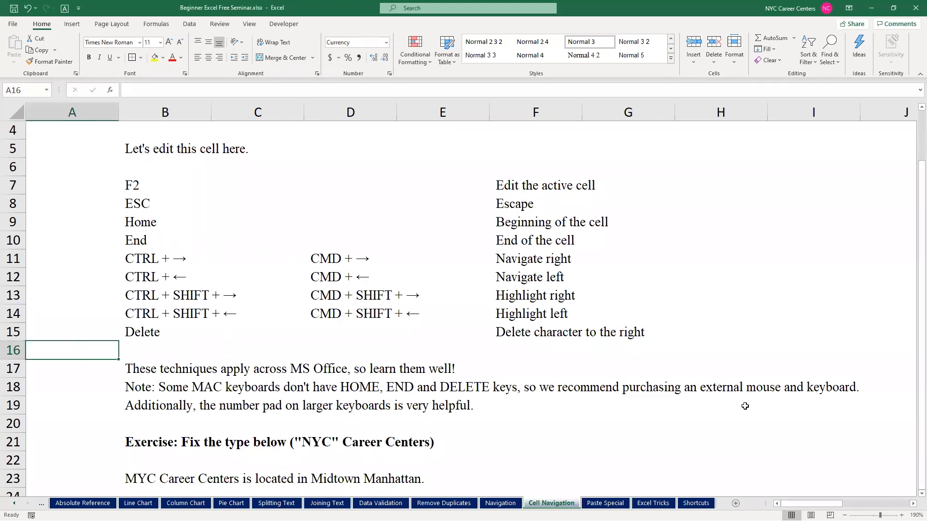
left_click(696, 503)
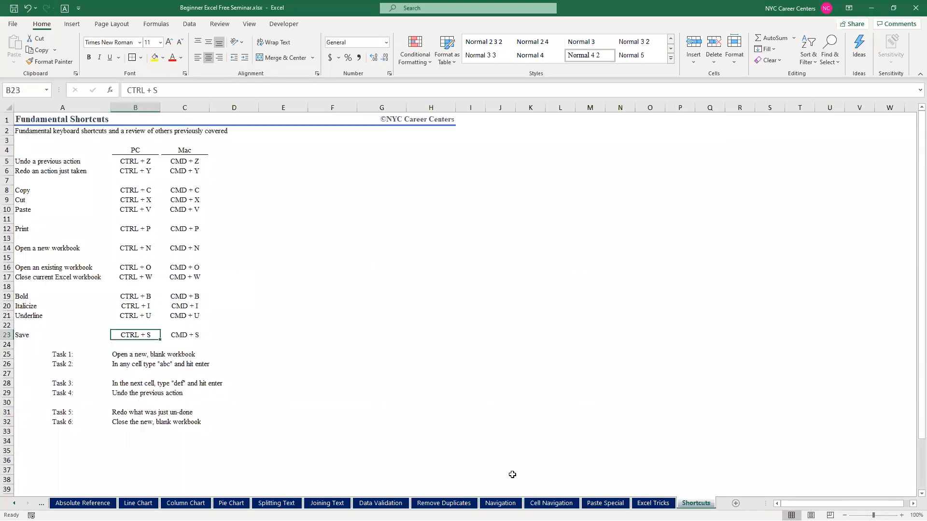
left_click(15, 503)
left_click(92, 503)
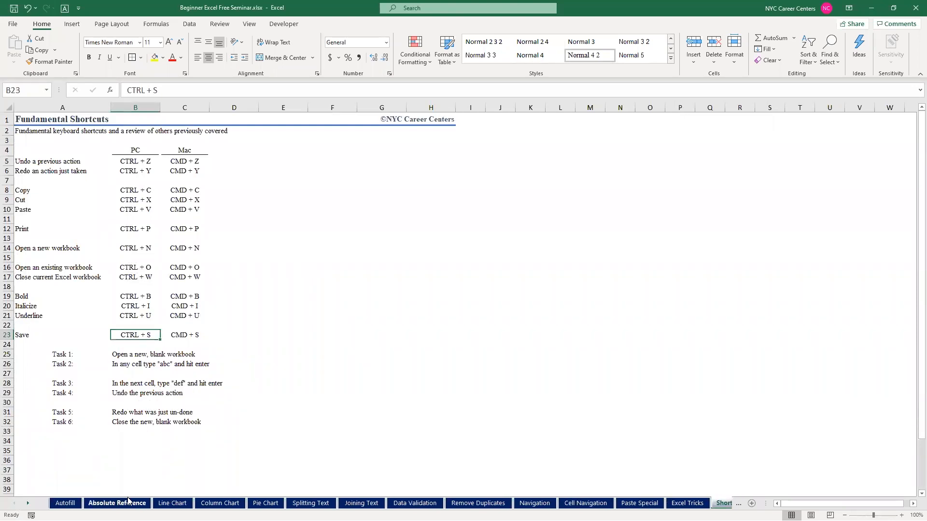
left_click(172, 503)
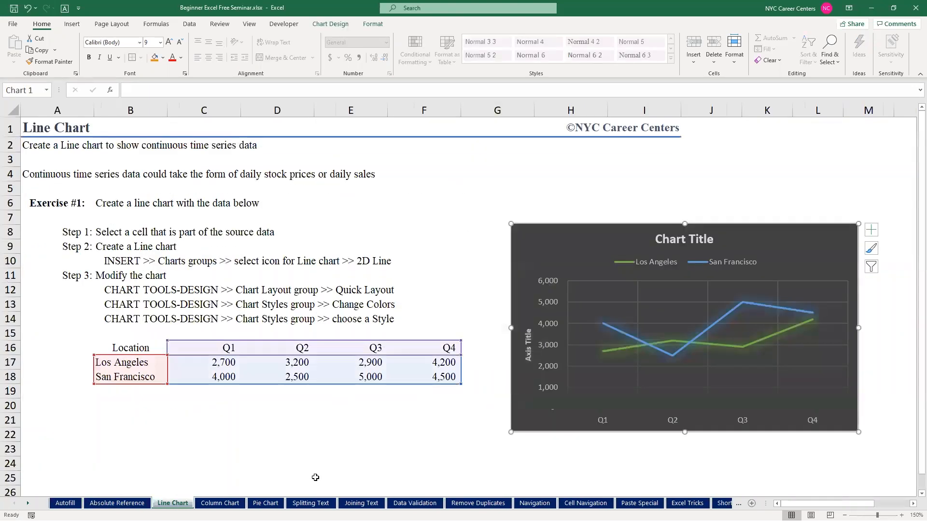
left_click(265, 503)
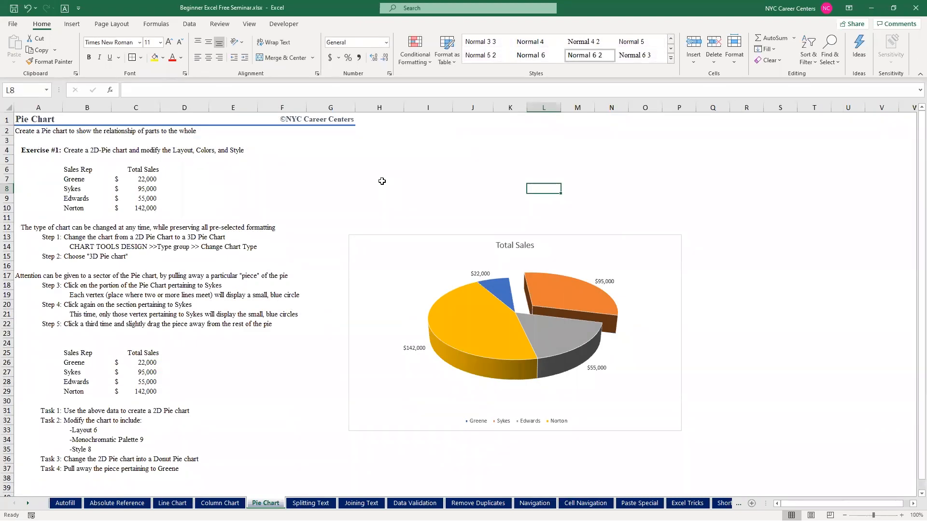
Create a new blank workbook and close it again to return to the seminar workbook
left_click(319, 336)
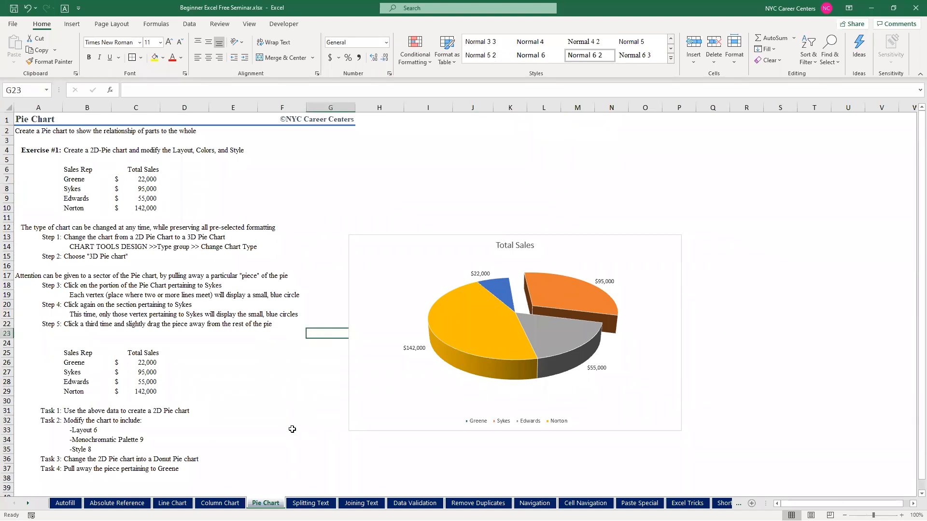
key("ctrl+n")
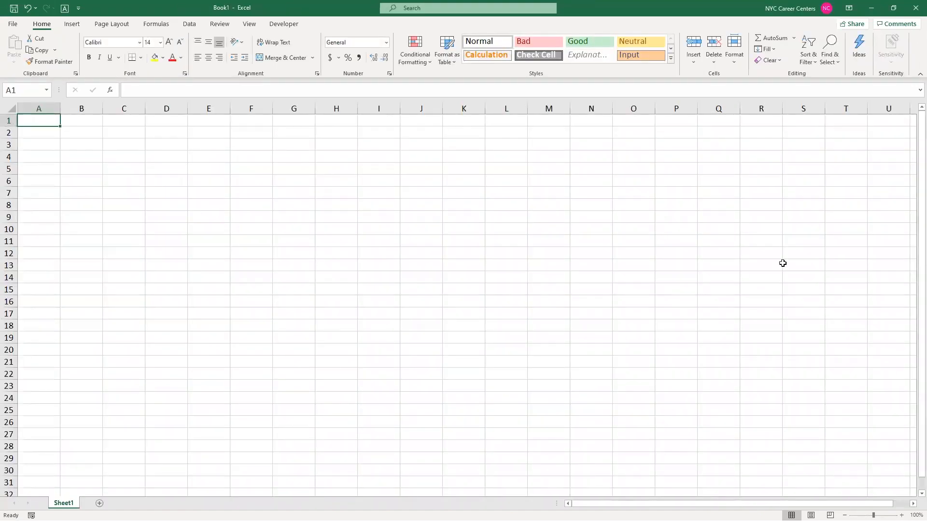
left_click(916, 7)
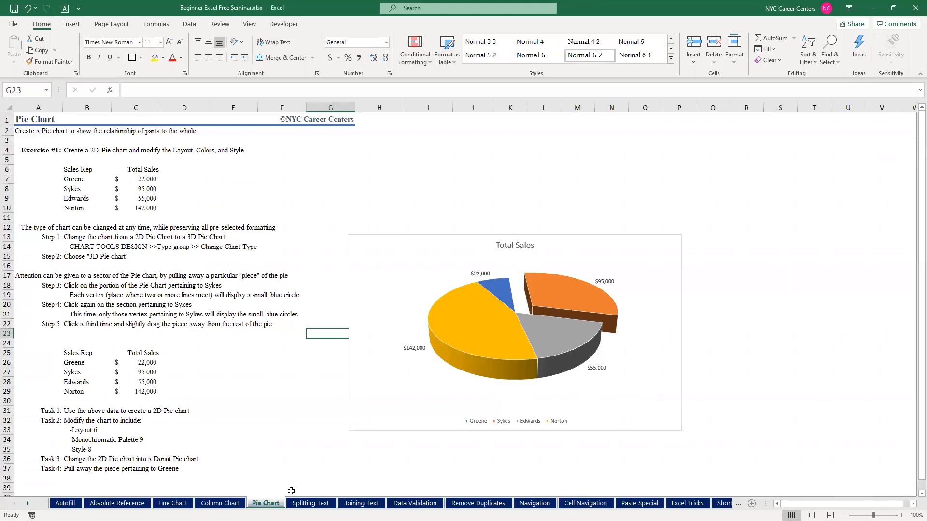
Insert a new blank worksheet directly before the Splitting Text sheet
left_click(311, 503)
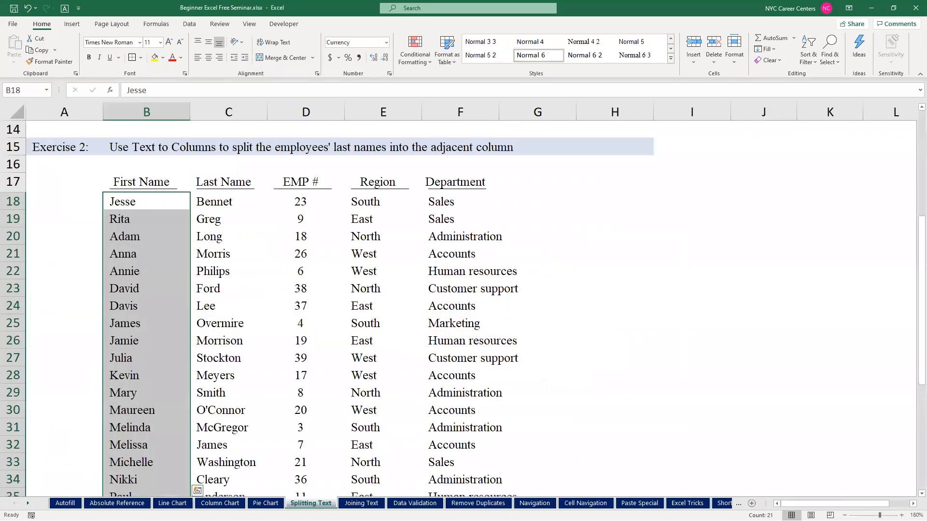
left_click(341, 456)
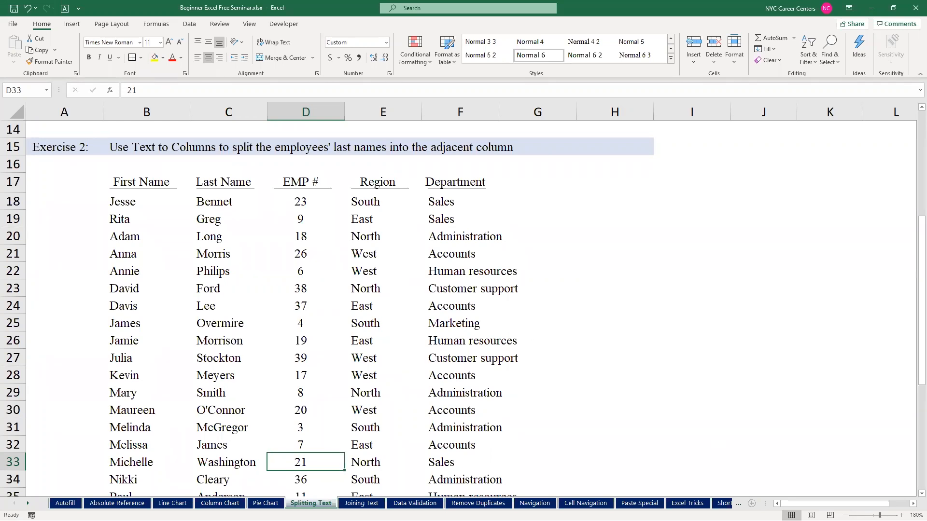
right_click(301, 503)
left_click(276, 382)
left_click(490, 345)
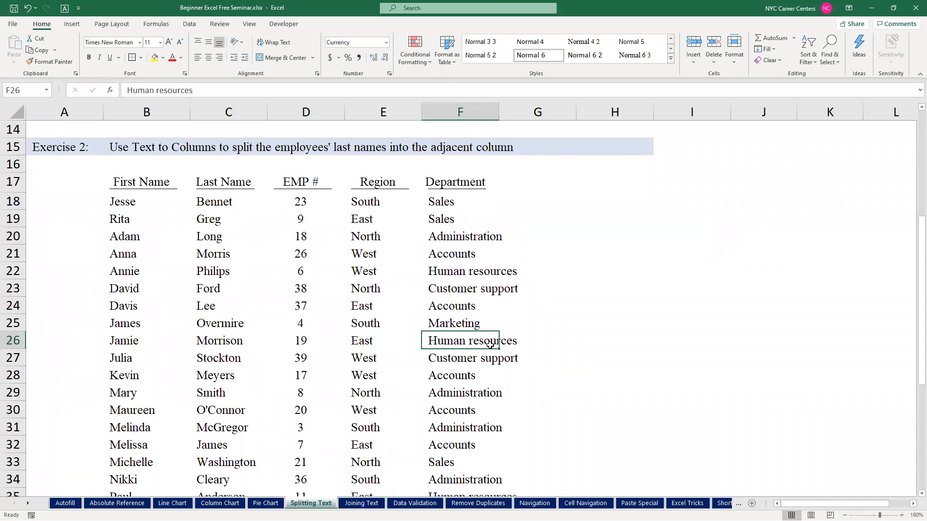
key("shift+F11")
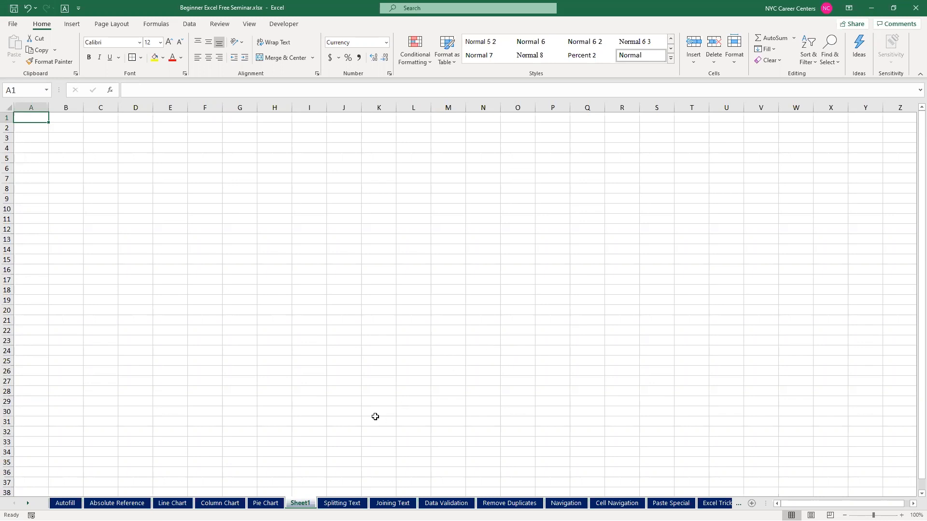
Return to the Column Chart sheet and select Cassia's revenue cell, C8
left_click(265, 503)
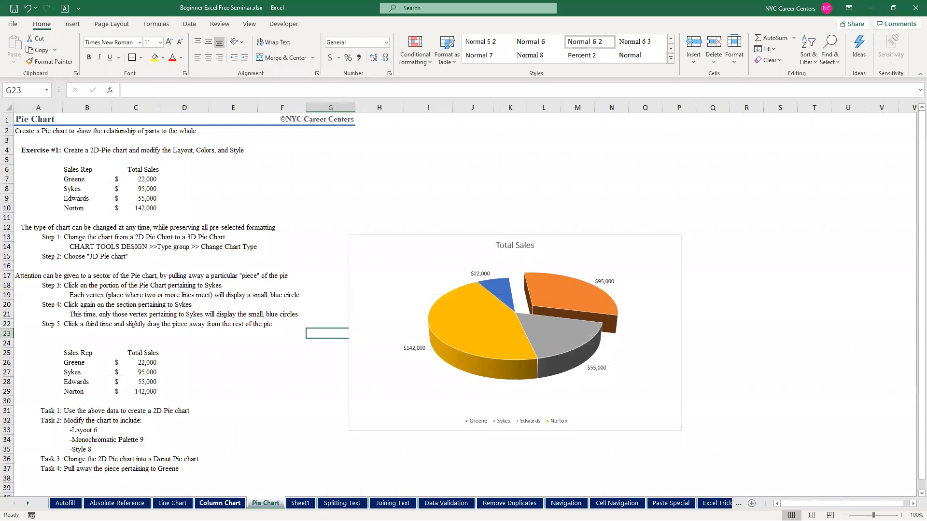
left_click(220, 503)
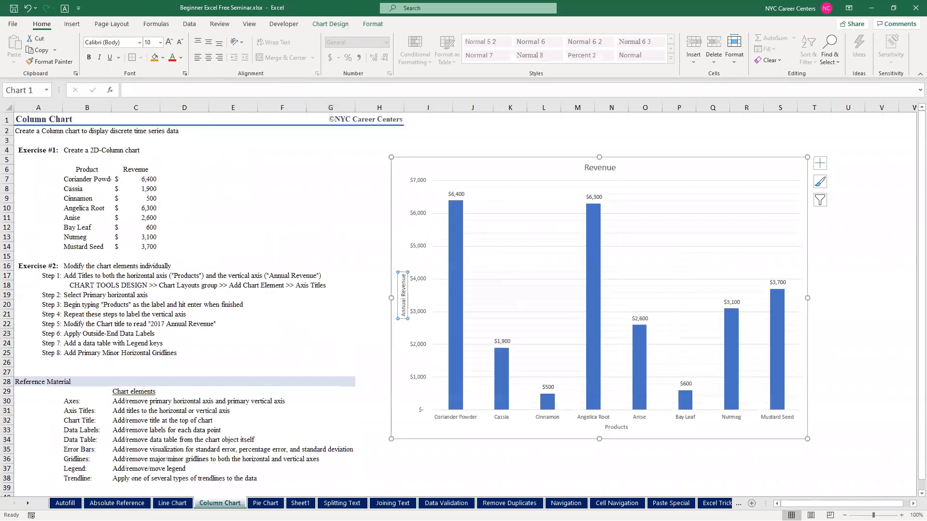
left_click(261, 163)
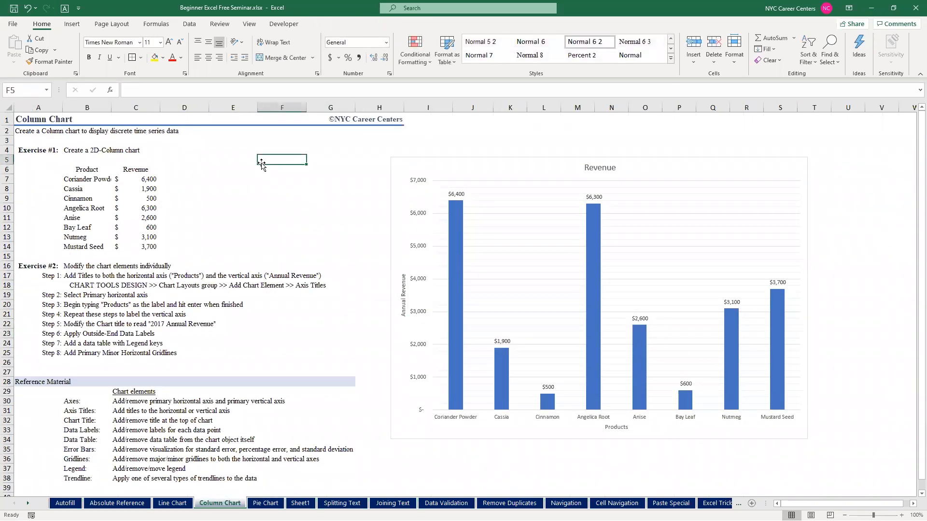
left_click(152, 189)
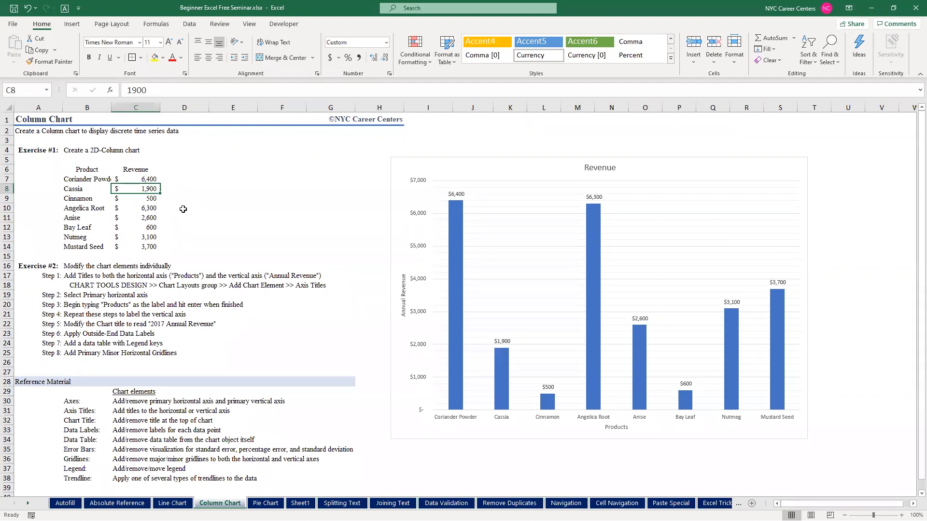
Add a new note to cell C8 without entering any further text in it
right_click(145, 189)
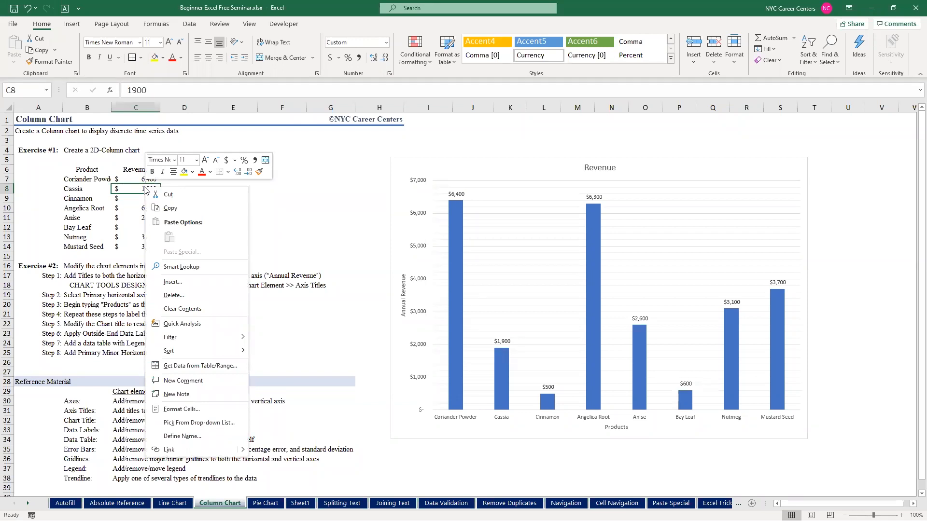
left_click(136, 190)
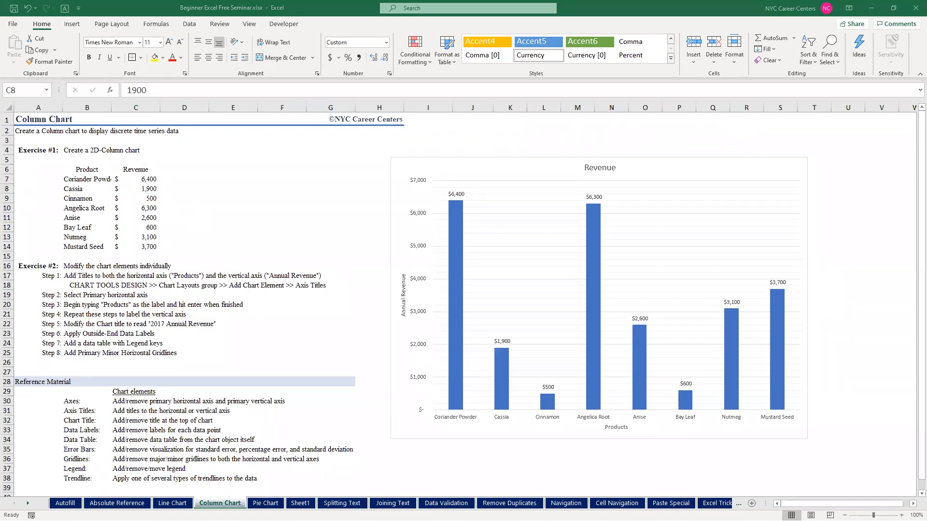
left_click(194, 209)
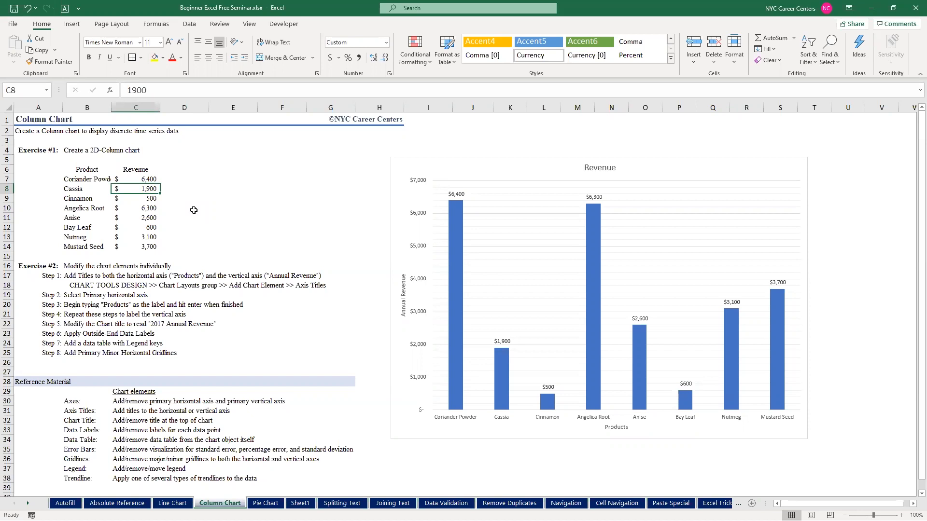
right_click(162, 194)
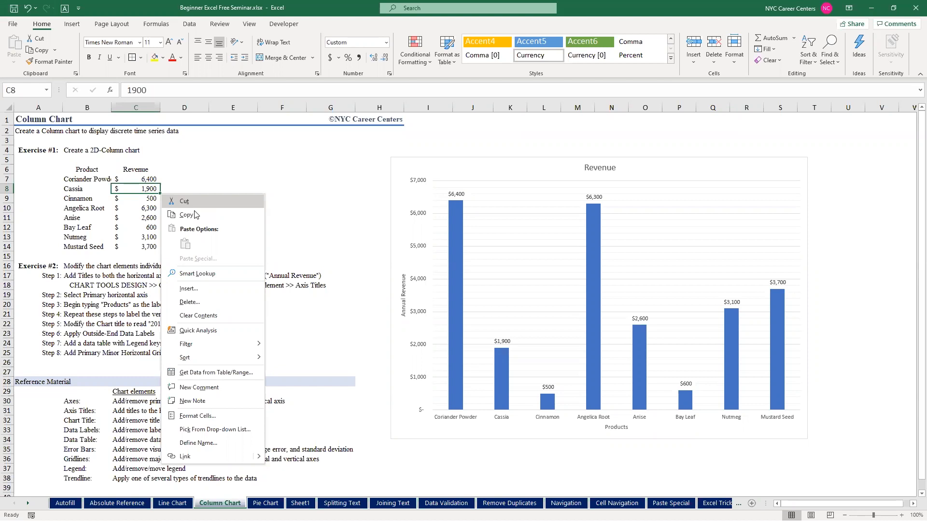
key("n")
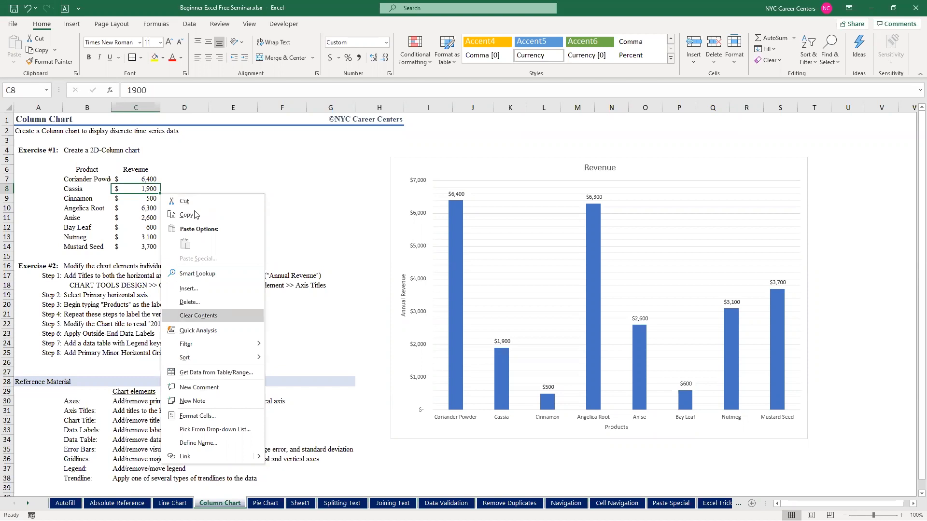
key("n")
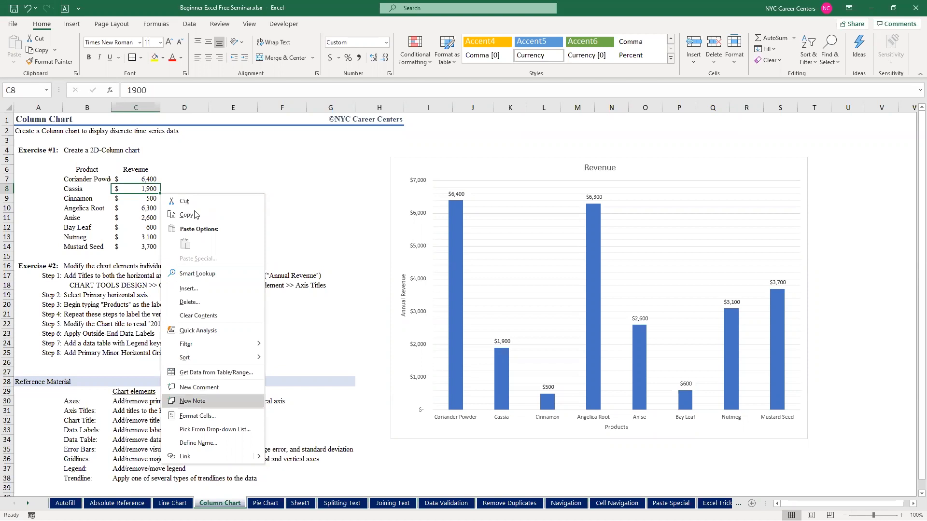
key("Return")
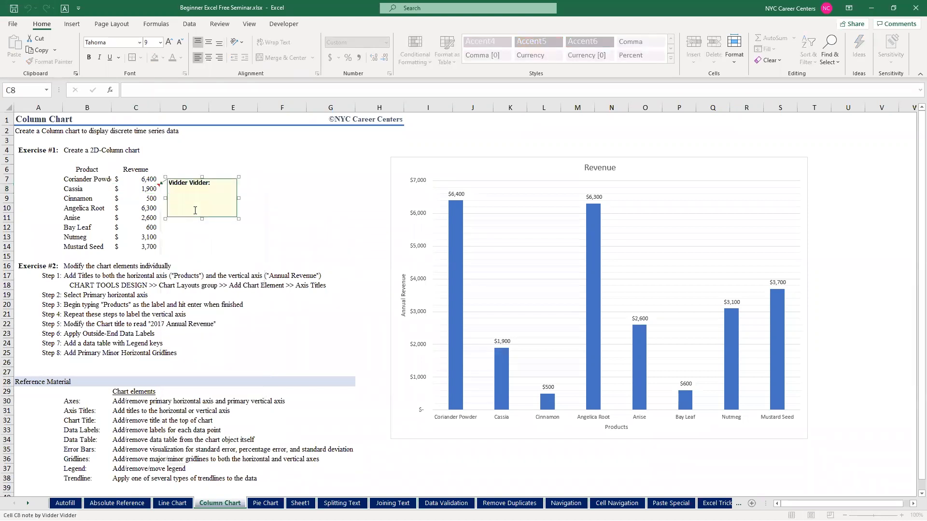
left_click(284, 171)
Leave the note and open Insert Function for cell G12 to view the LOWER function's description, without inserting it
left_click(321, 223)
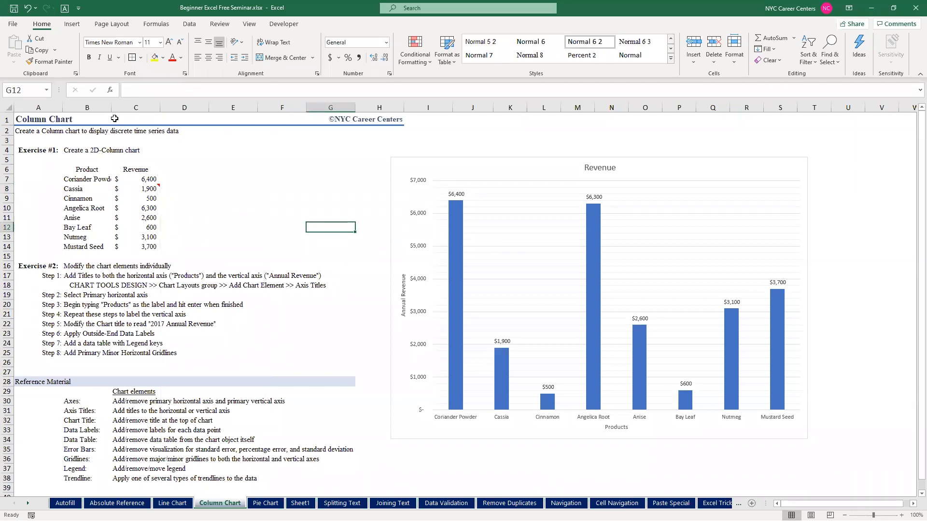
left_click(111, 91)
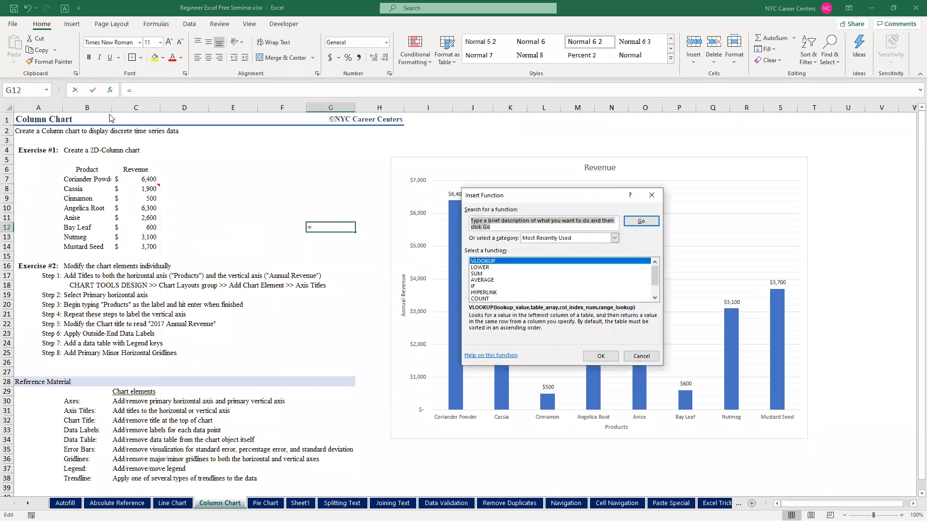
left_click(484, 267)
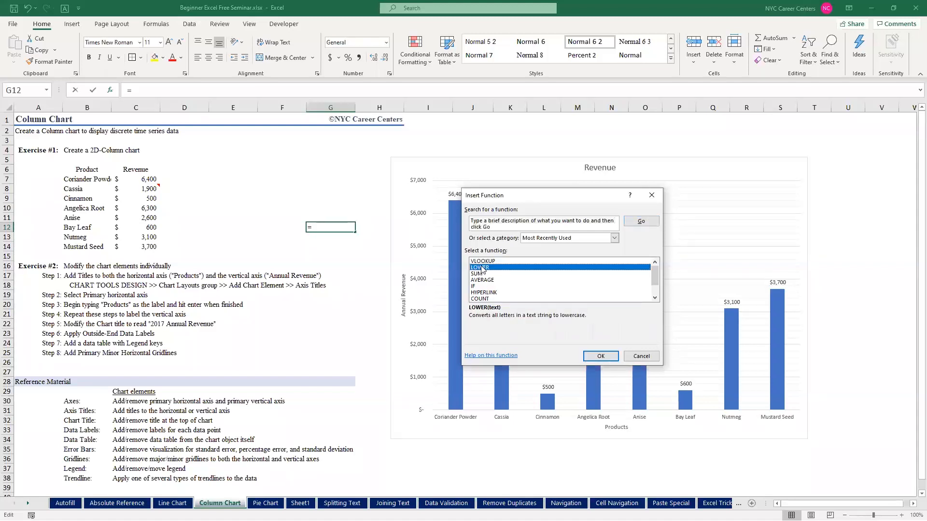
left_click(652, 196)
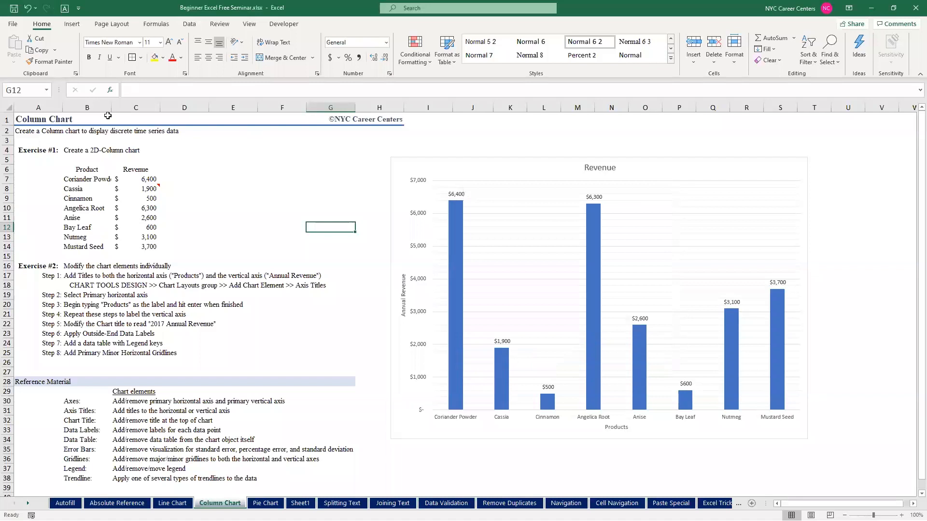
View the SUM function's description and open its help from Insert Function, then cancel without inserting it
left_click(110, 90)
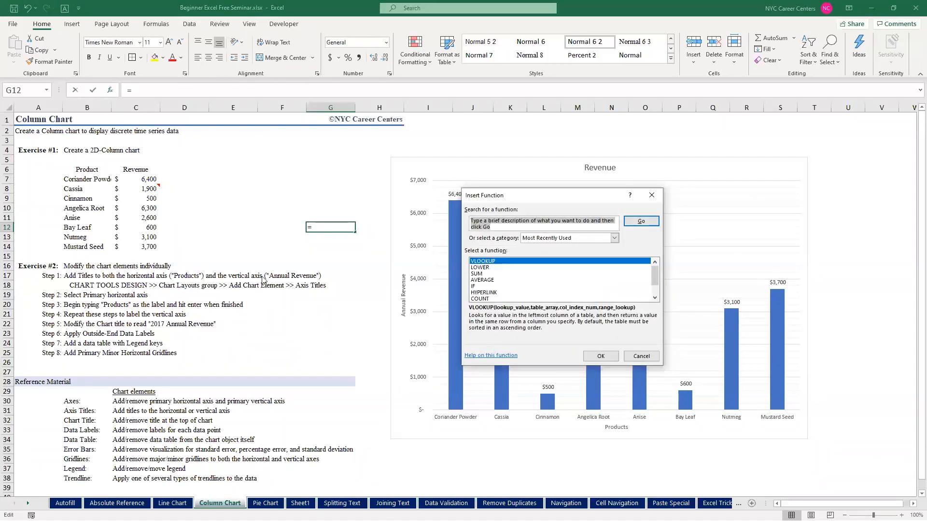
left_click(477, 274)
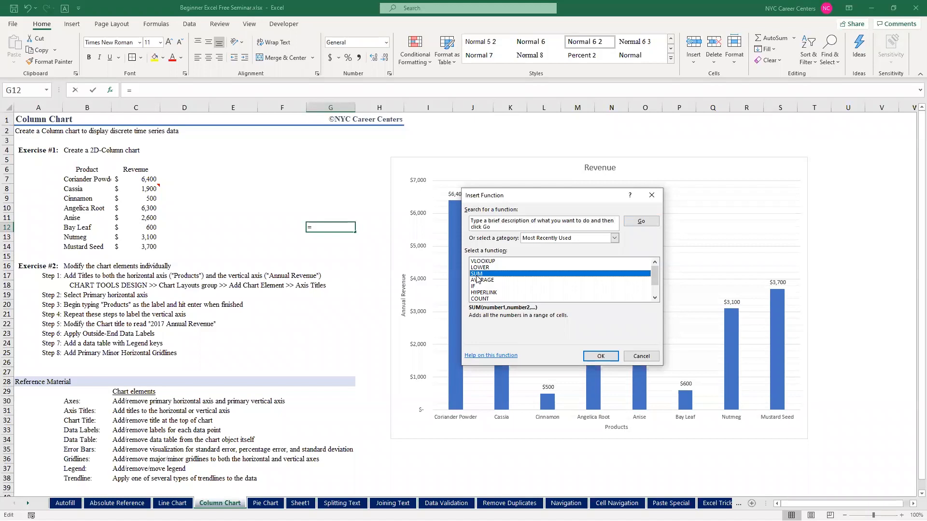
left_click(489, 356)
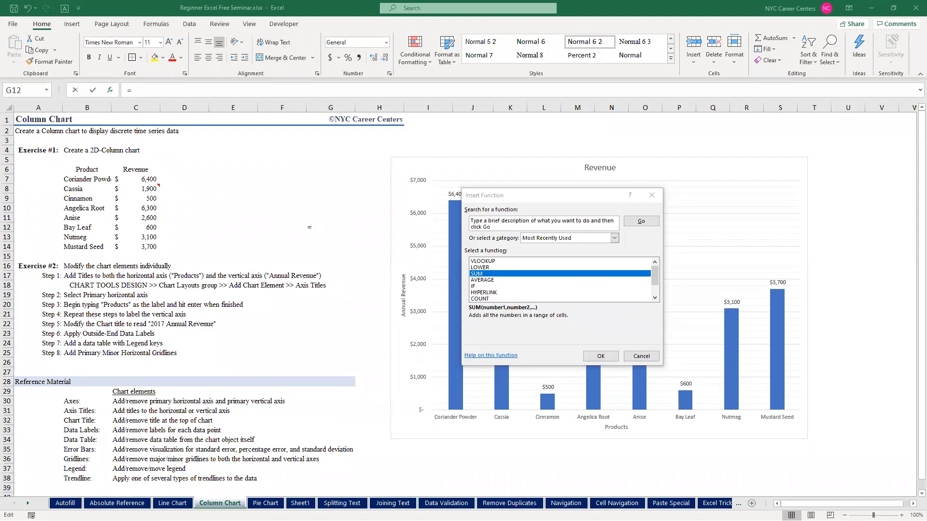
left_click(659, 194)
left_click(227, 195)
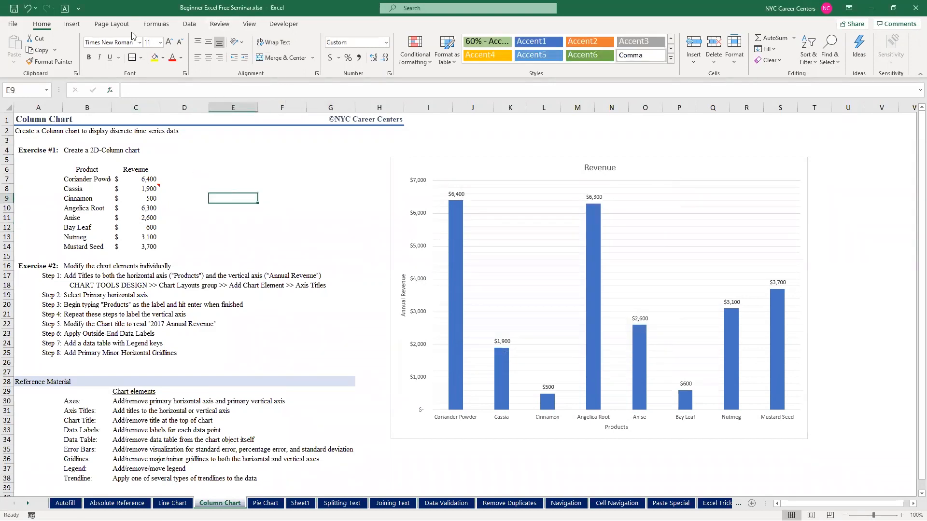
Add the Filter command to the Quick Access Toolbar
left_click(79, 8)
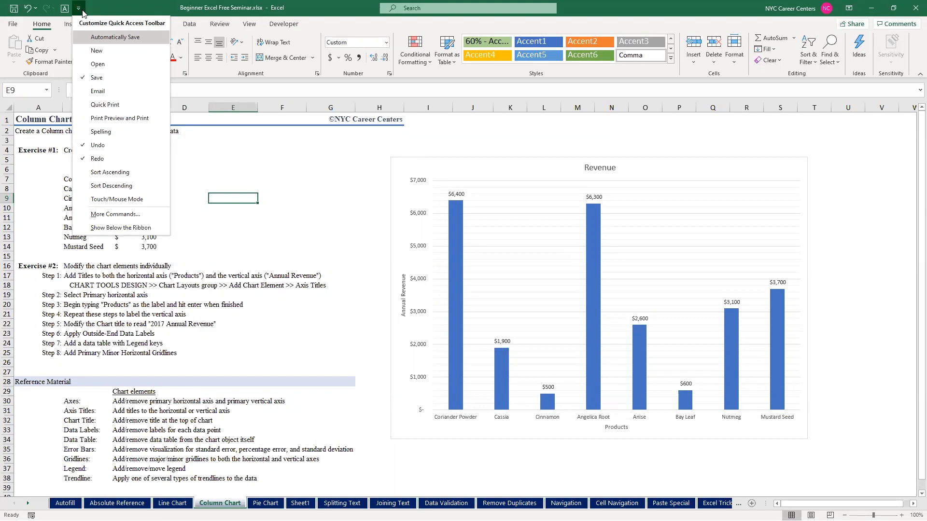
left_click(275, 158)
left_click(108, 189)
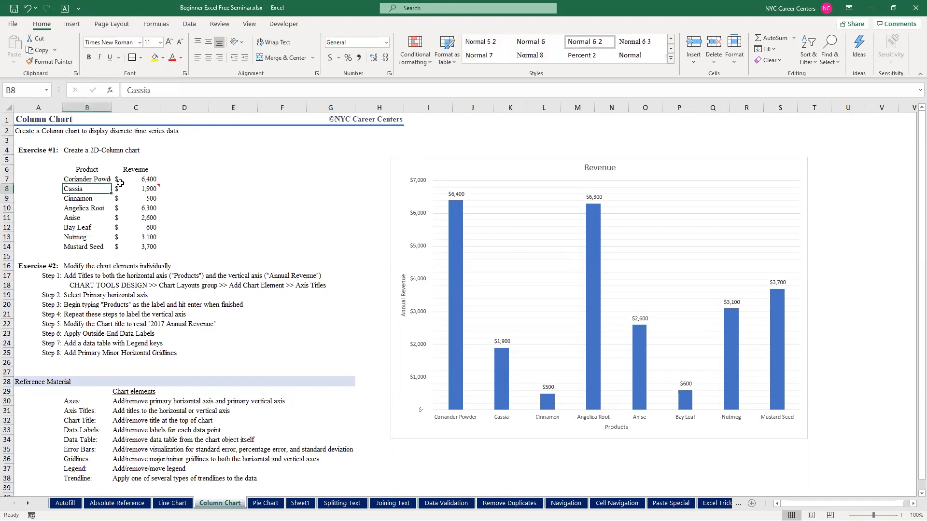
left_click(189, 23)
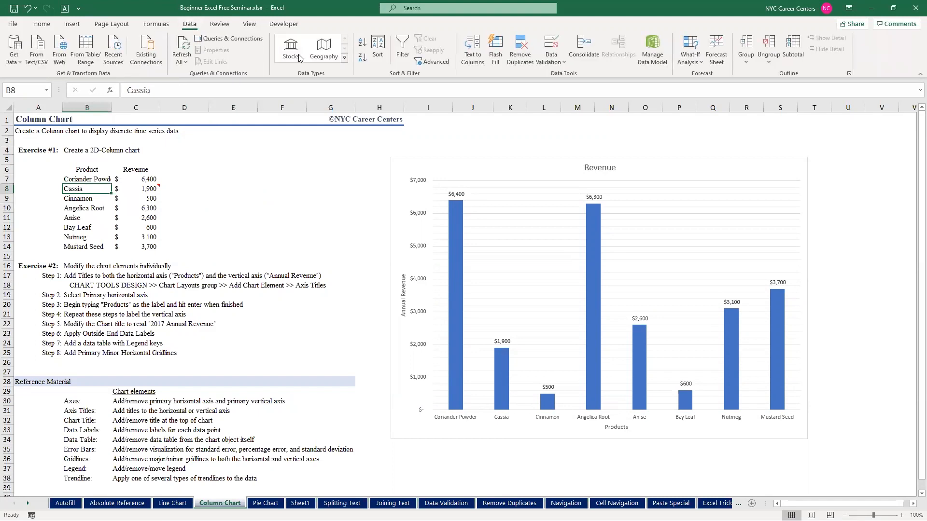
right_click(403, 50)
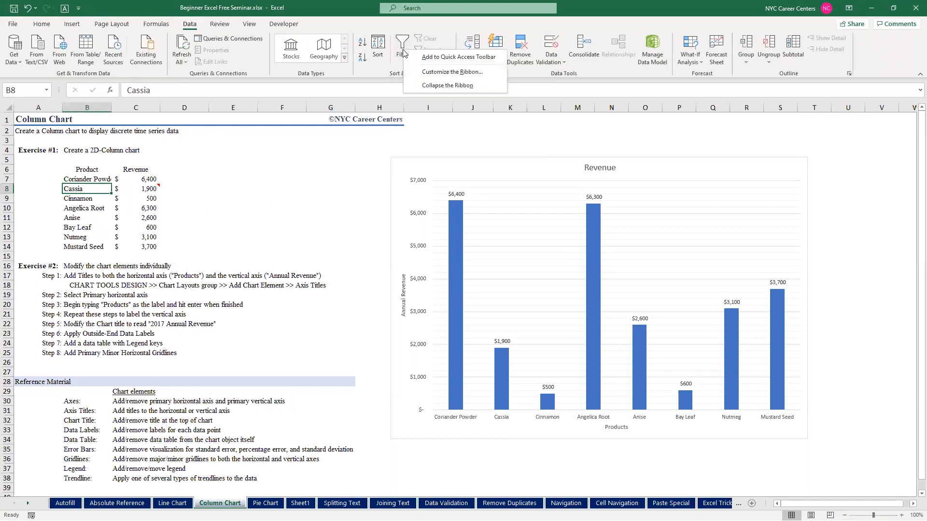
left_click(431, 60)
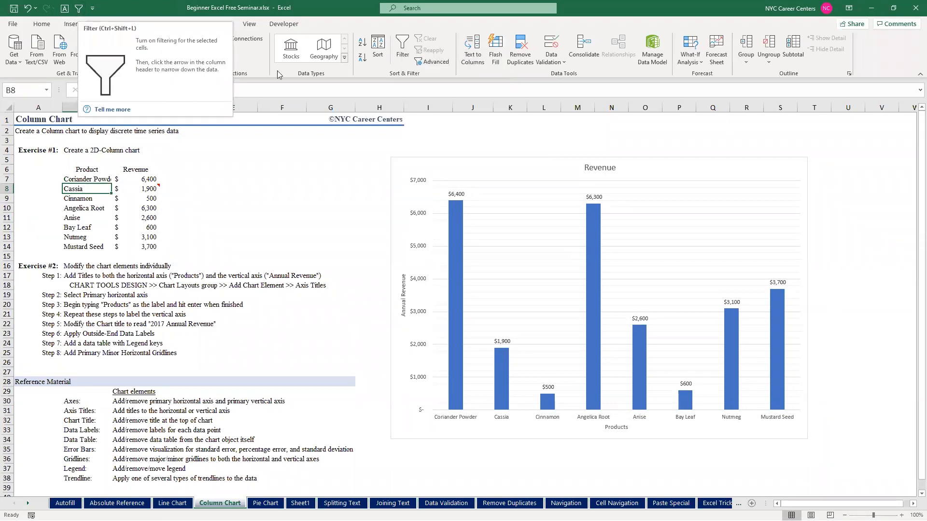
Turn on filtering for the Product and Revenue table and view the Product column's filter options without changing them
left_click(43, 25)
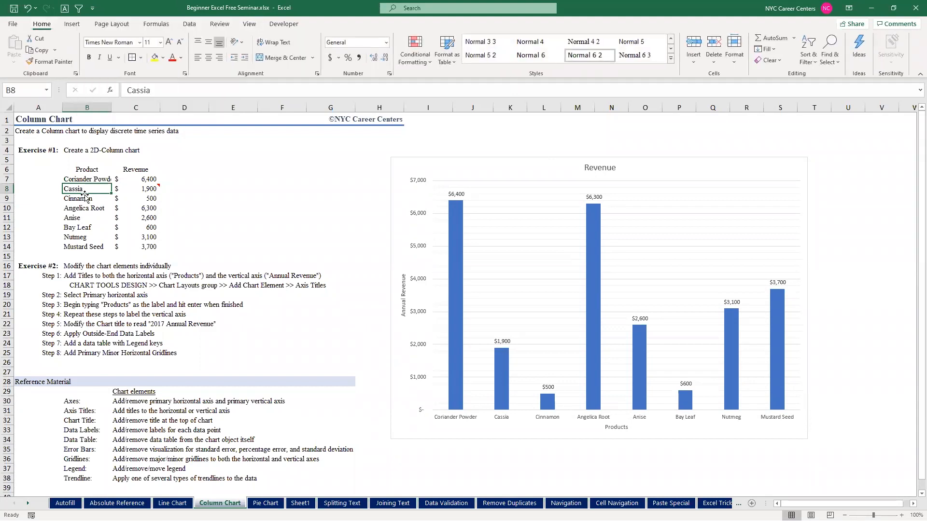
left_click(79, 9)
left_click(107, 169)
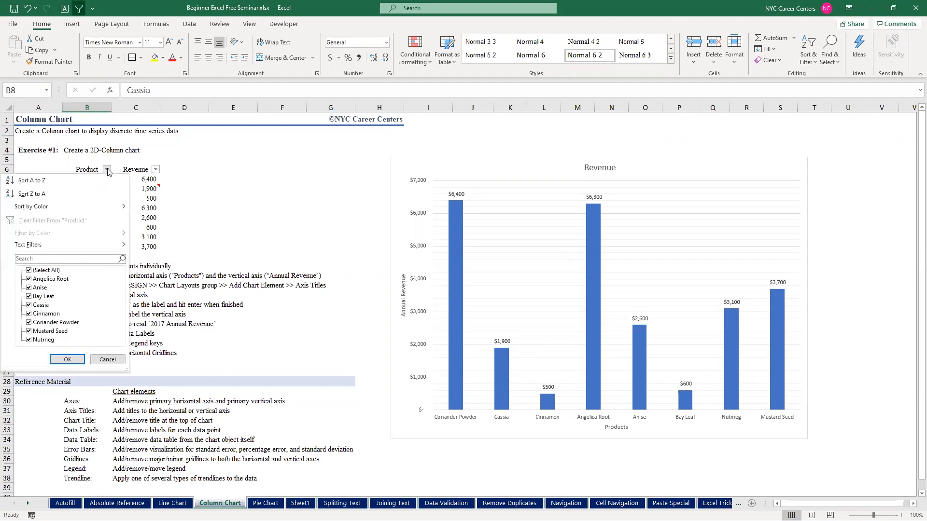
left_click(107, 169)
left_click_drag(142, 196, 142, 189)
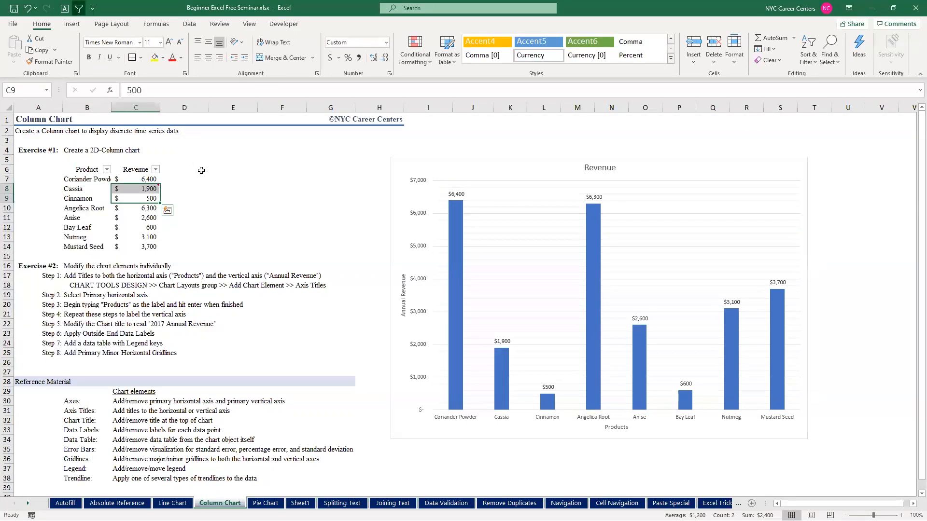
left_click(326, 316)
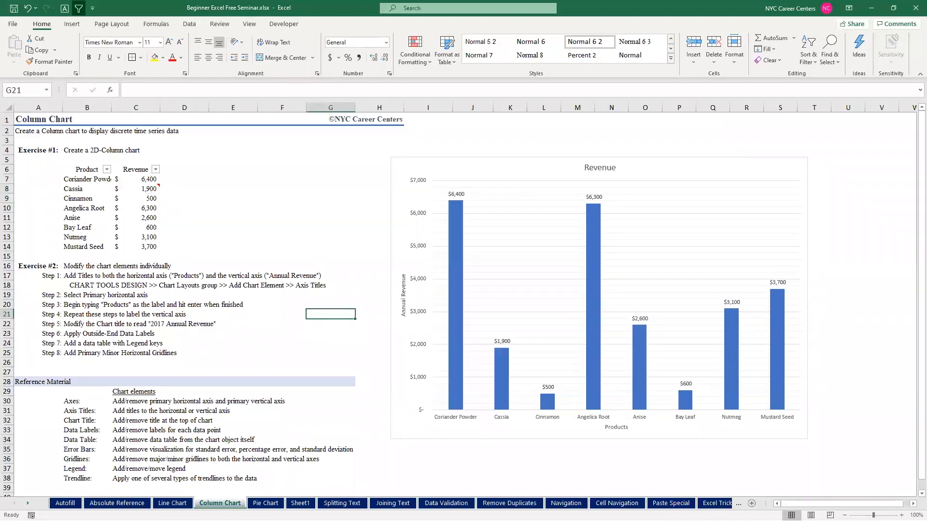
Go to the Excel Tricks sheet and move the kitten picture clear of the link exercise text in row 34
left_click(28, 504)
left_click(28, 503)
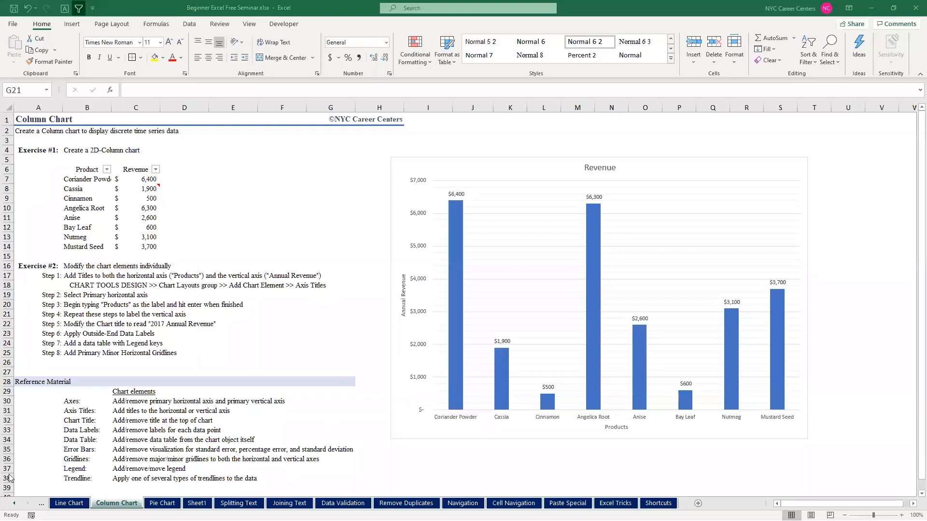
left_click(313, 215)
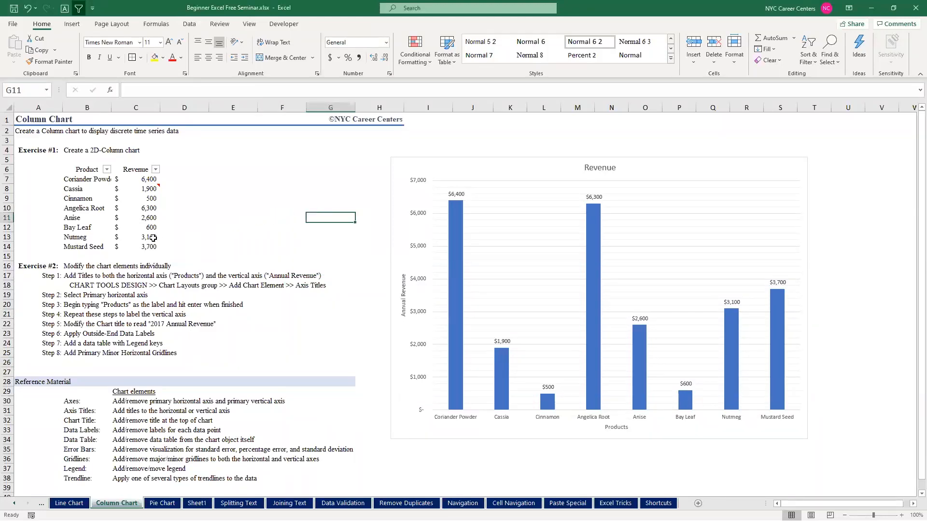
left_click(223, 210)
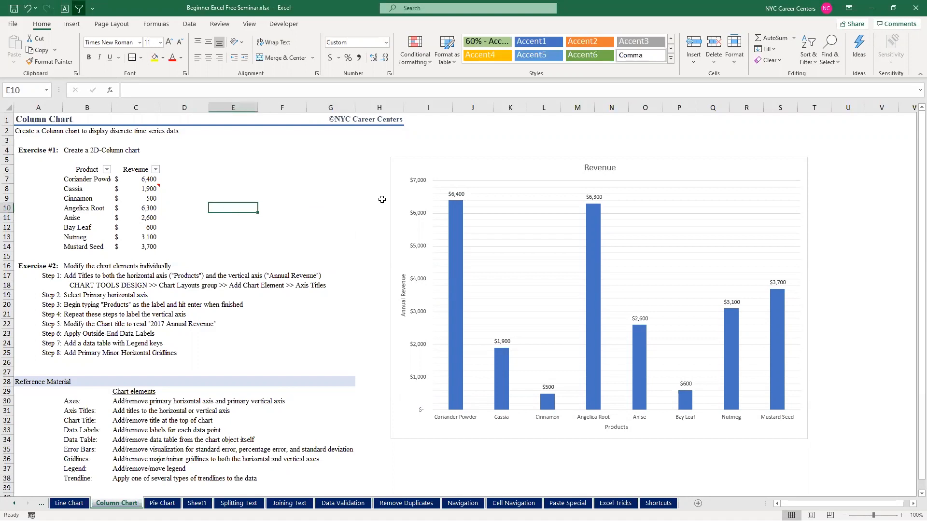
left_click(610, 498)
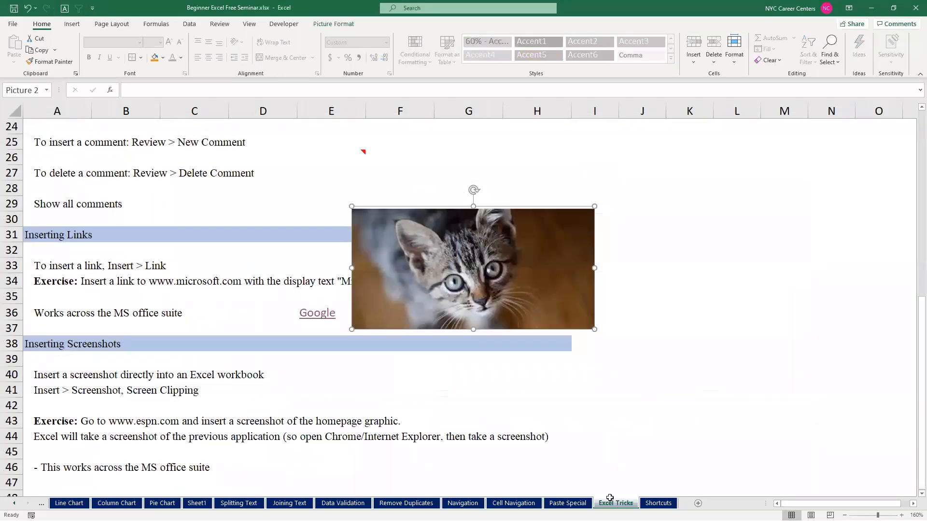
left_click_drag(388, 213, 530, 235)
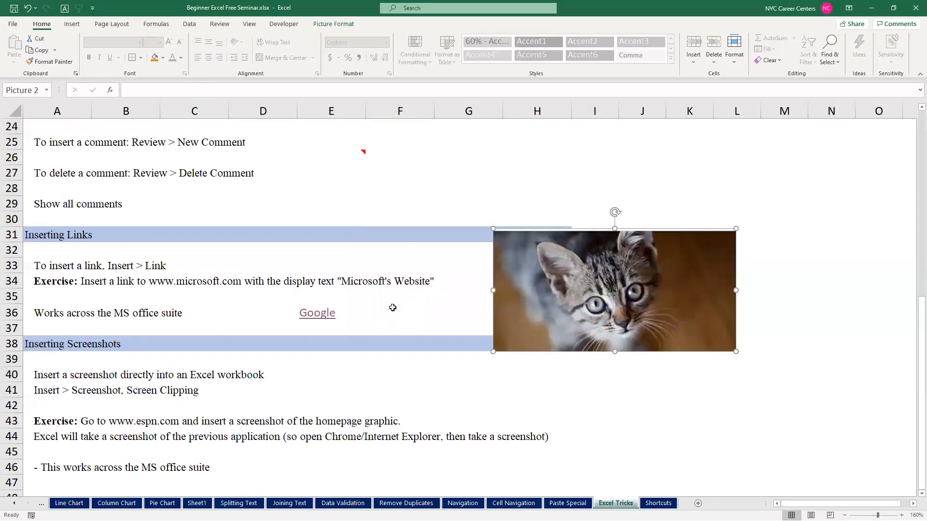
Remove the hyperlink from the Google cell, E36, keeping its text
left_click(392, 311)
key("Left")
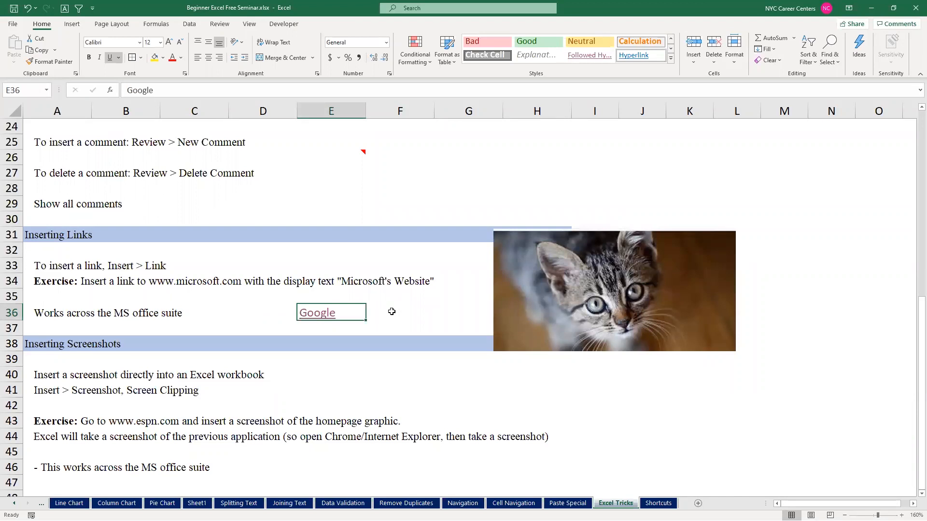
right_click(392, 312)
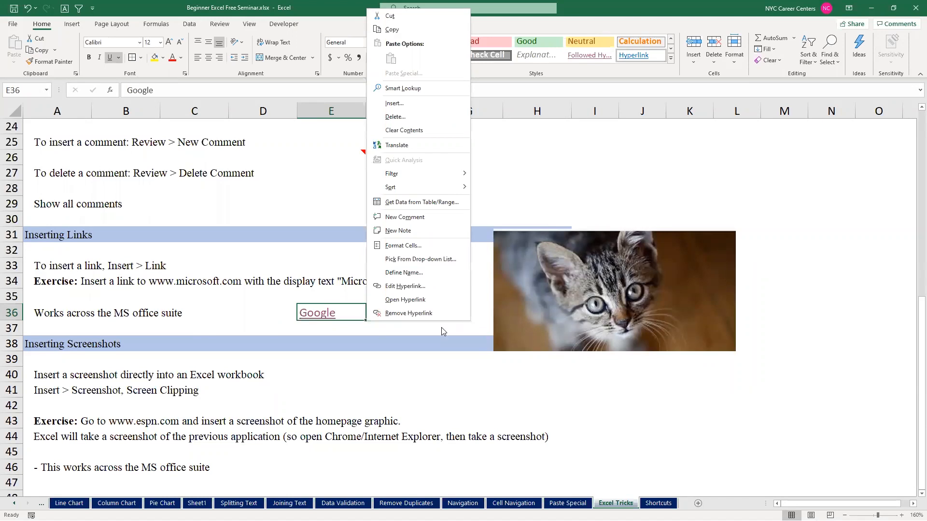
key("r")
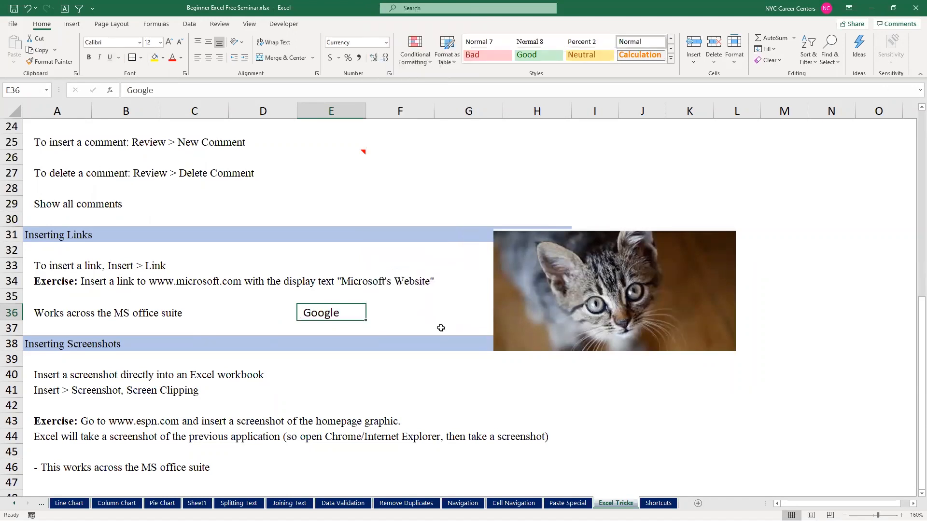